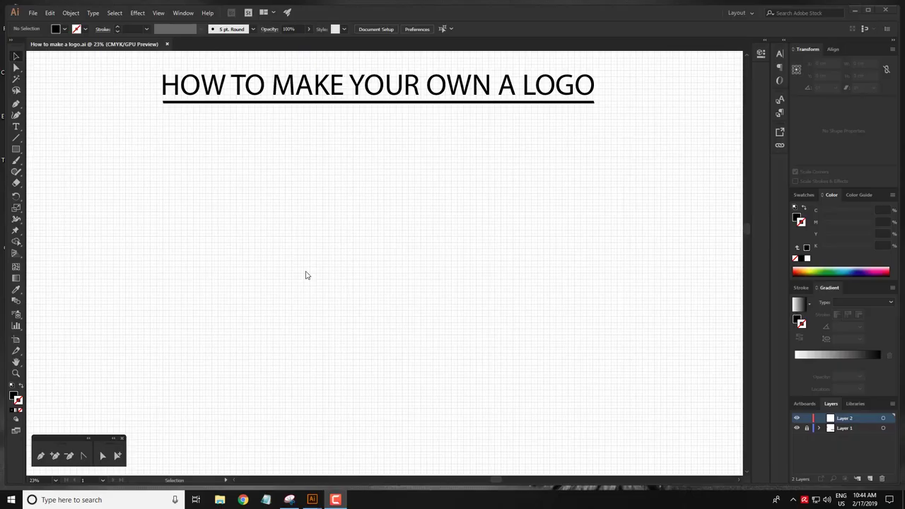
Draw an outline-only square frame below the title and nudge it slightly left.
click(19, 152)
click(22, 392)
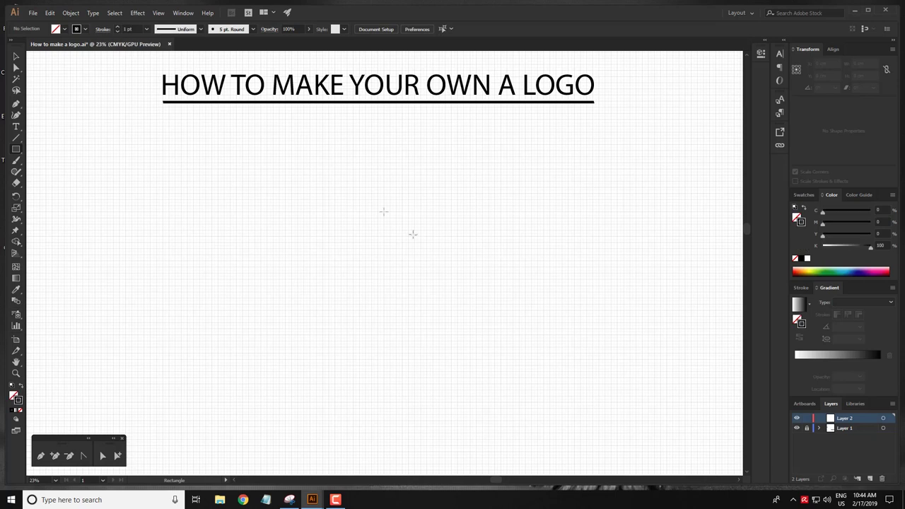
drag(297, 179, 500, 401)
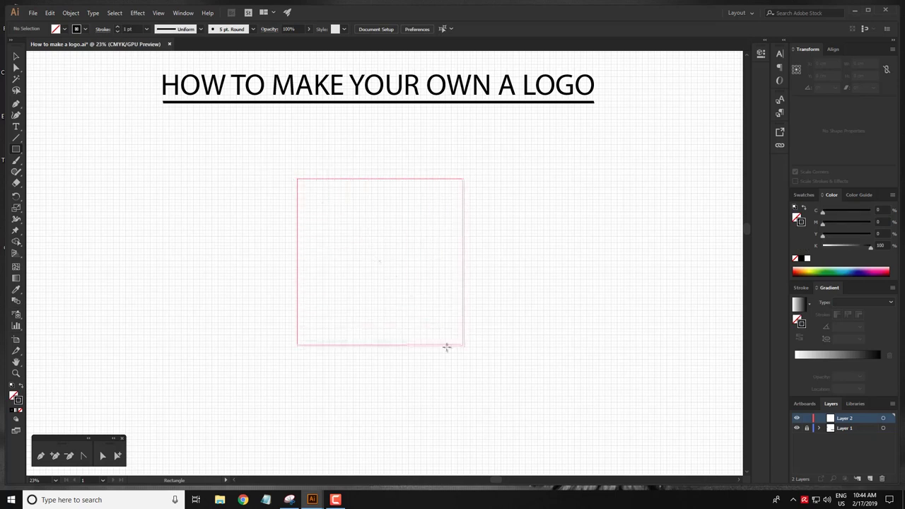
key(v)
drag(462, 183, 447, 183)
click(596, 215)
drag(595, 215, 125, 340)
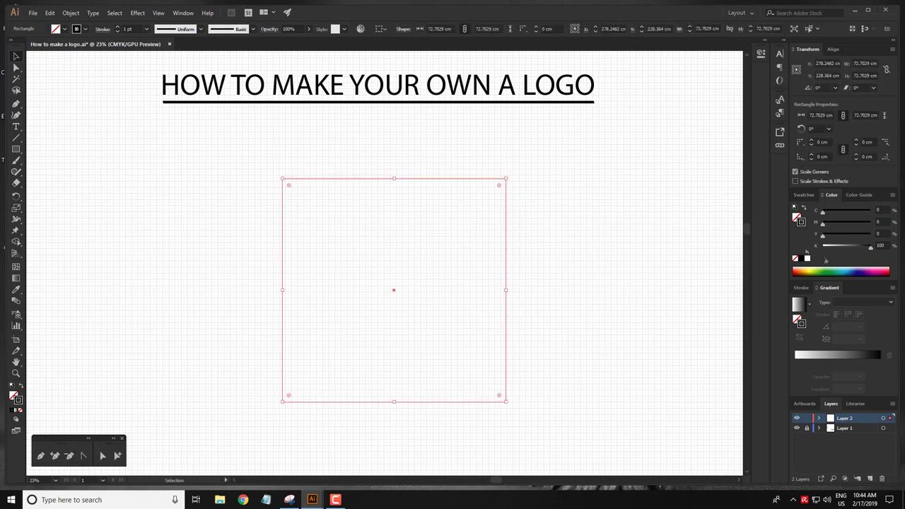
Round the square's corners by dragging its corner widgets inward.
click(759, 54)
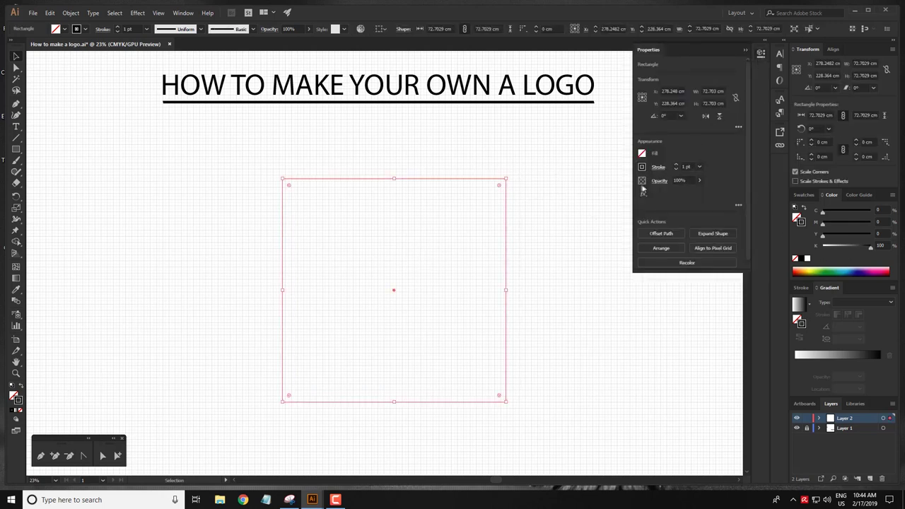
click(447, 247)
scroll(527, 200, right, 2)
drag(528, 200, 474, 225)
drag(299, 155, 395, 243)
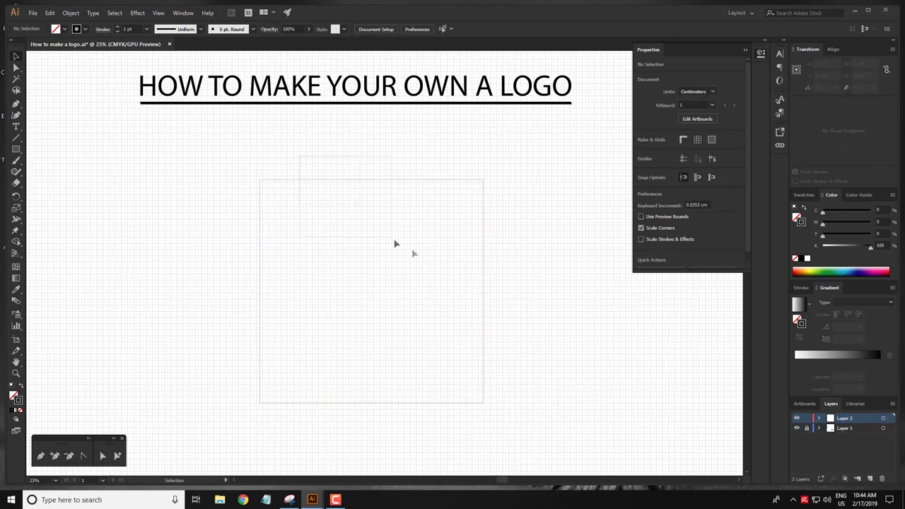
drag(477, 188, 475, 195)
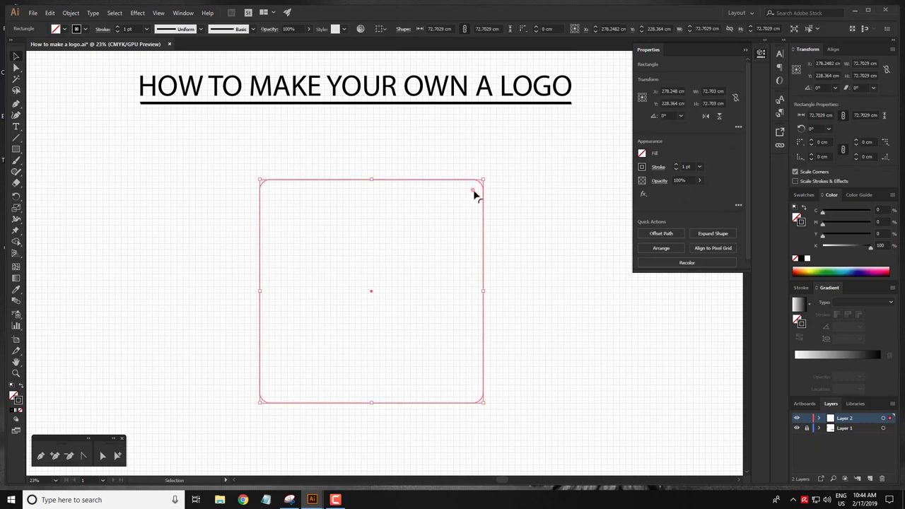
click(558, 234)
key(ctrl+z)
click(494, 157)
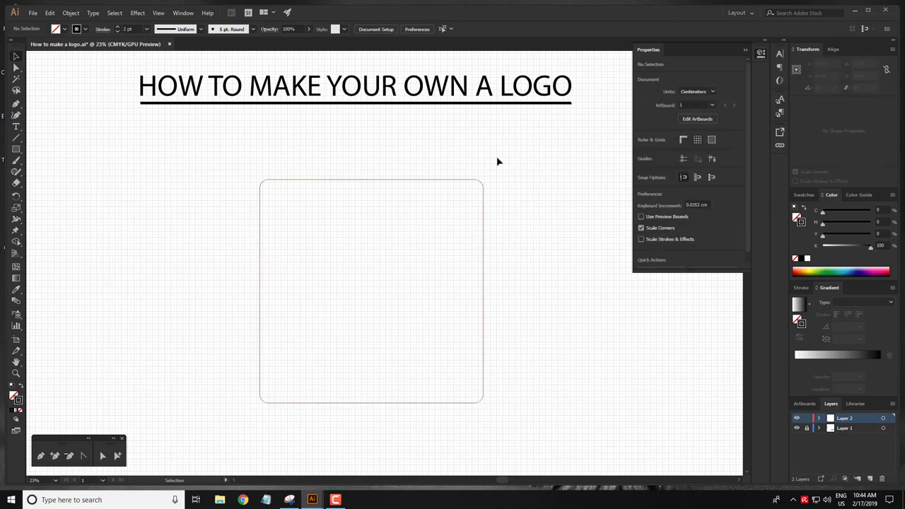
click(762, 55)
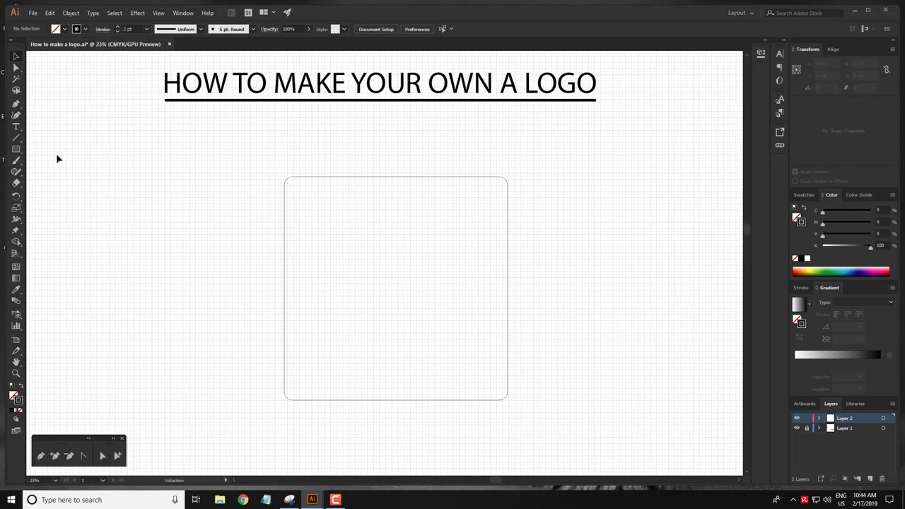
Draw one straight slanted guide line across the frame and trim its ends.
key(p)
click(243, 309)
click(638, 255)
key(a)
drag(637, 255, 613, 255)
drag(243, 312, 239, 307)
click(580, 315)
Copy the line above and below to make four parallel slanted guides.
drag(568, 260, 562, 183)
mouse_move(561, 262)
mouse_down()
mouse_move(563, 278)
mouse_move(562, 268)
mouse_up()
drag(562, 268, 575, 340)
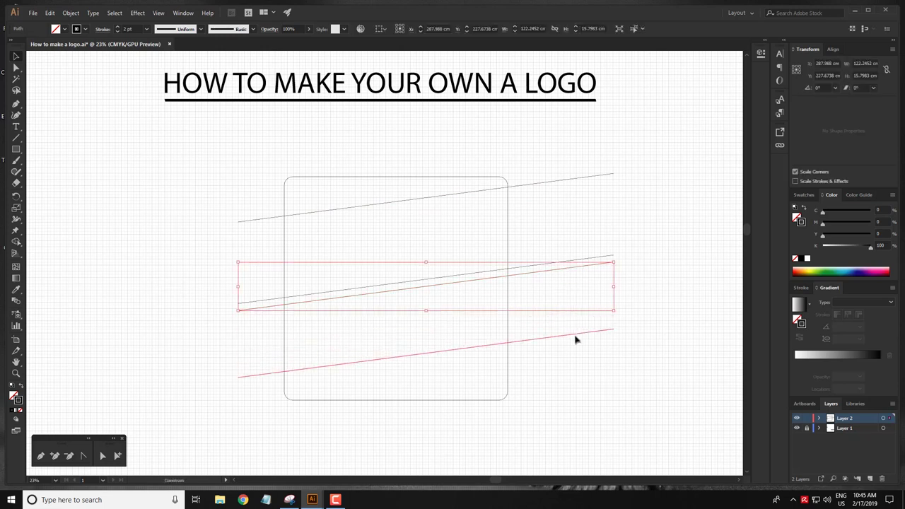
drag(545, 142, 613, 255)
drag(595, 181, 601, 262)
click(643, 266)
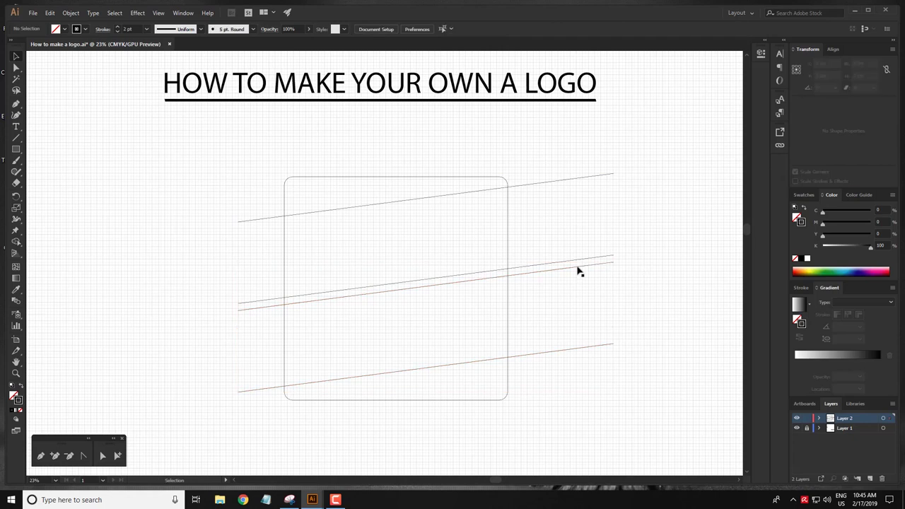
key(ctrl+a)
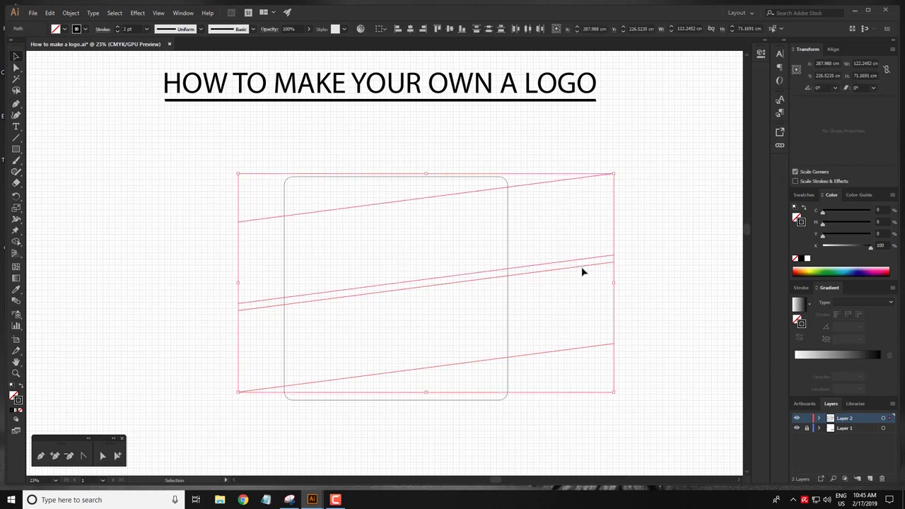
click(127, 150)
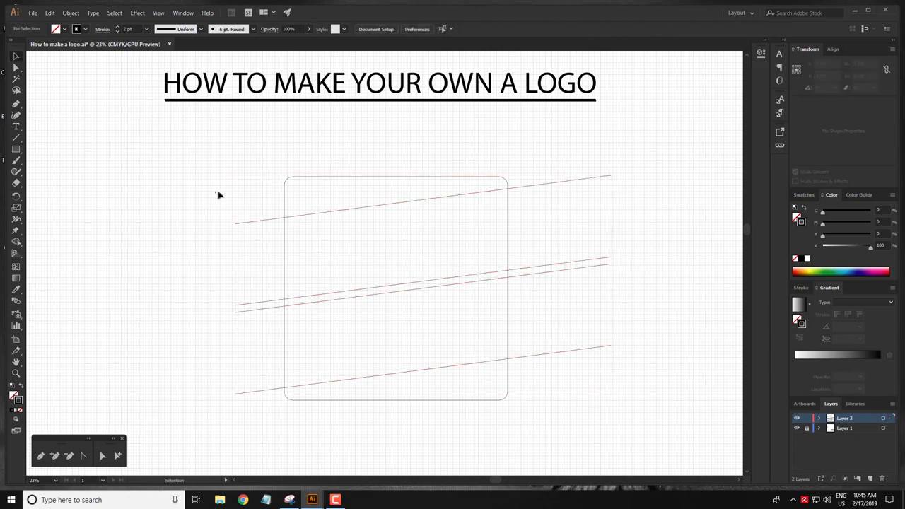
Move the frame and its guide lines together up and to the left.
key(p)
alt+scroll(338, 240, up, 1)
drag(363, 283, 346, 279)
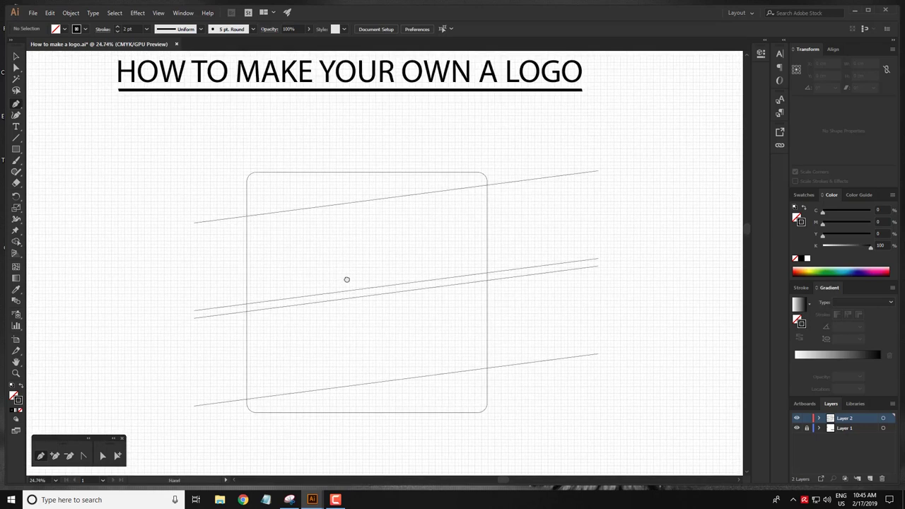
click(17, 56)
drag(186, 155, 495, 431)
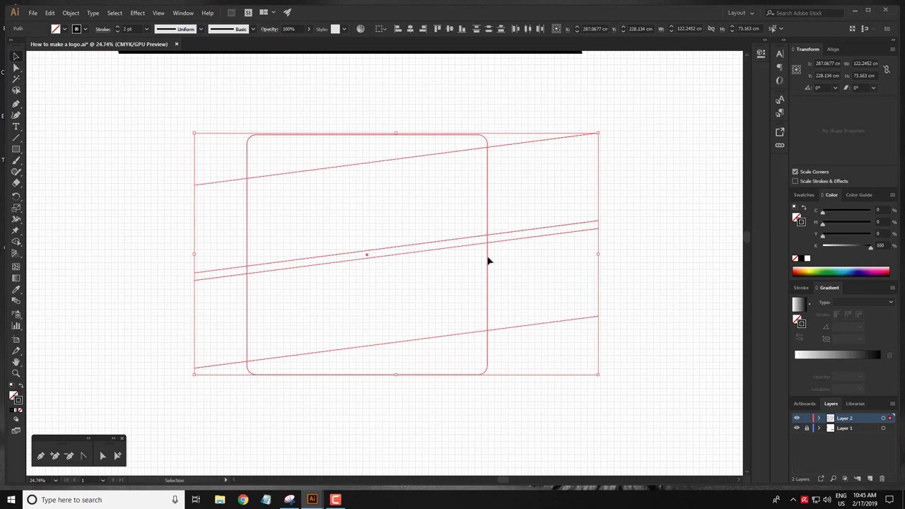
drag(488, 194, 470, 155)
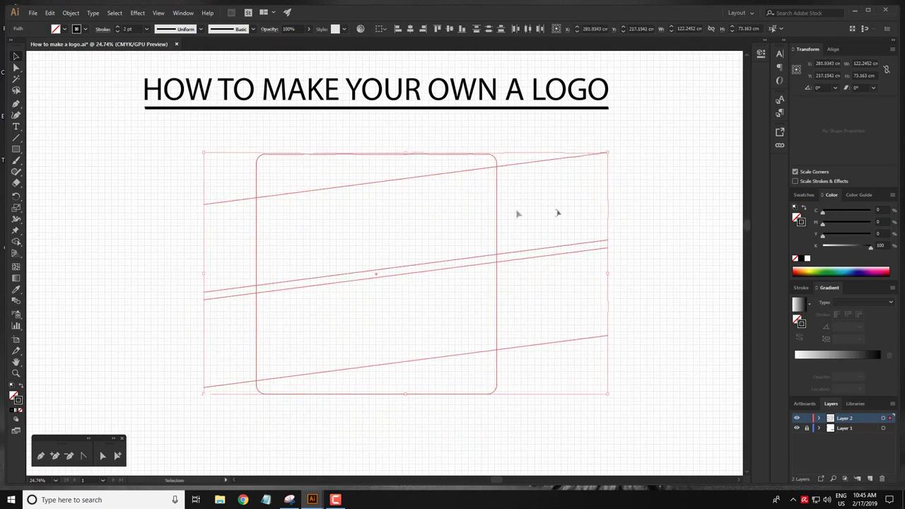
click(457, 205)
alt+scroll(457, 205, up, 1)
drag(458, 205, 481, 207)
key(shift+m)
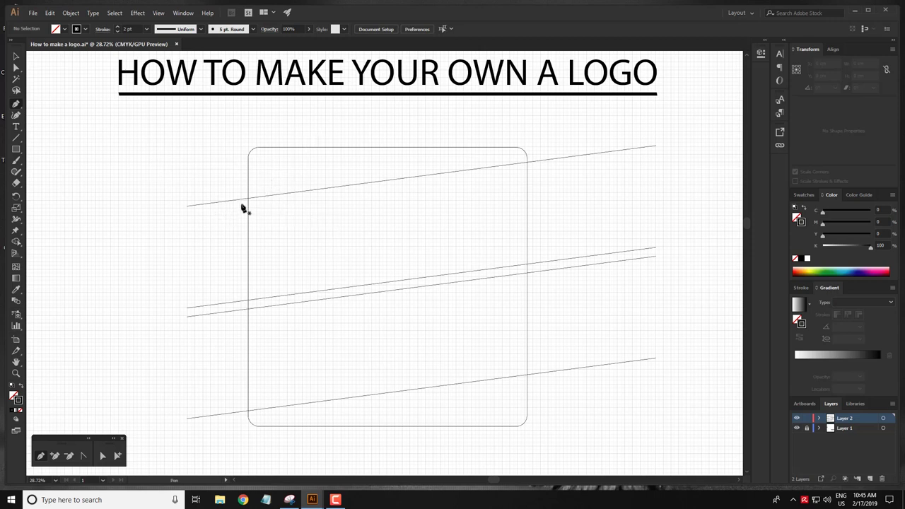
Trace the 3's outer edge: top curve, sharp middle notch, lower bowl and tail.
drag(262, 192, 340, 191)
click(320, 238)
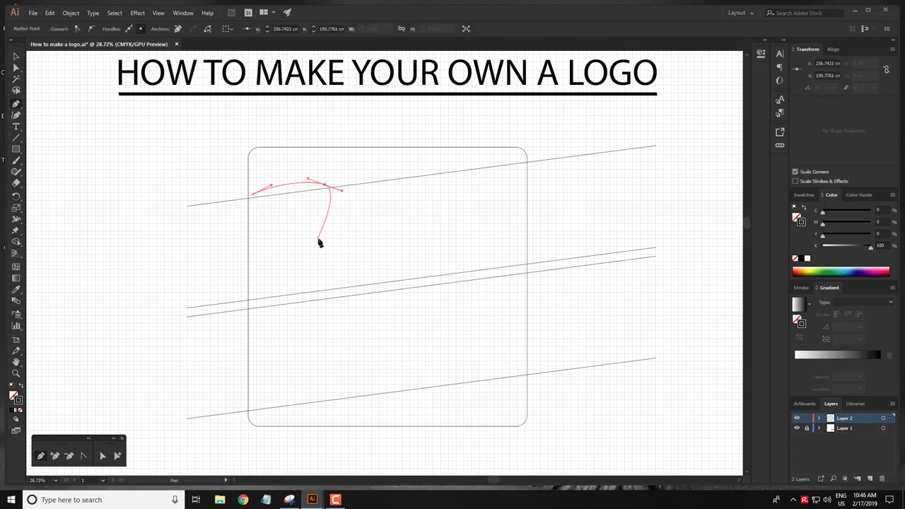
drag(320, 243, 299, 251)
click(318, 239)
drag(367, 245, 384, 261)
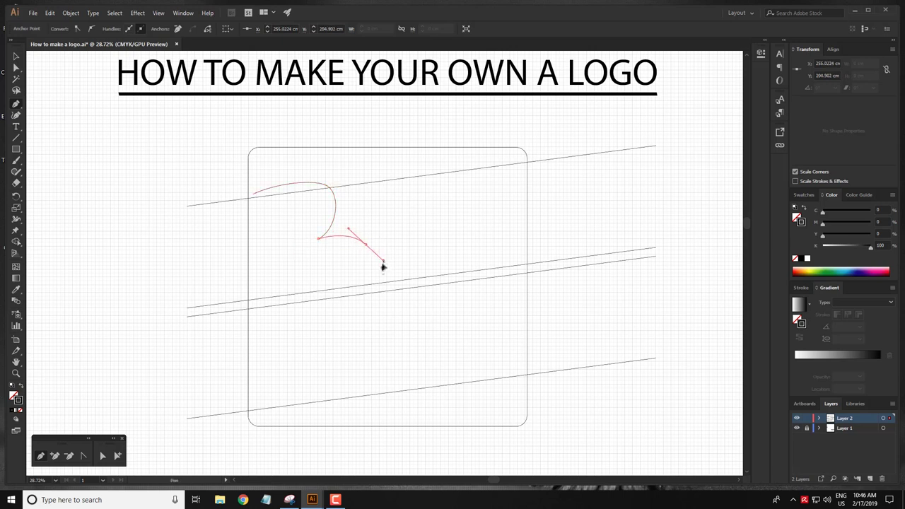
drag(303, 292, 259, 293)
scroll(258, 292, up, 3)
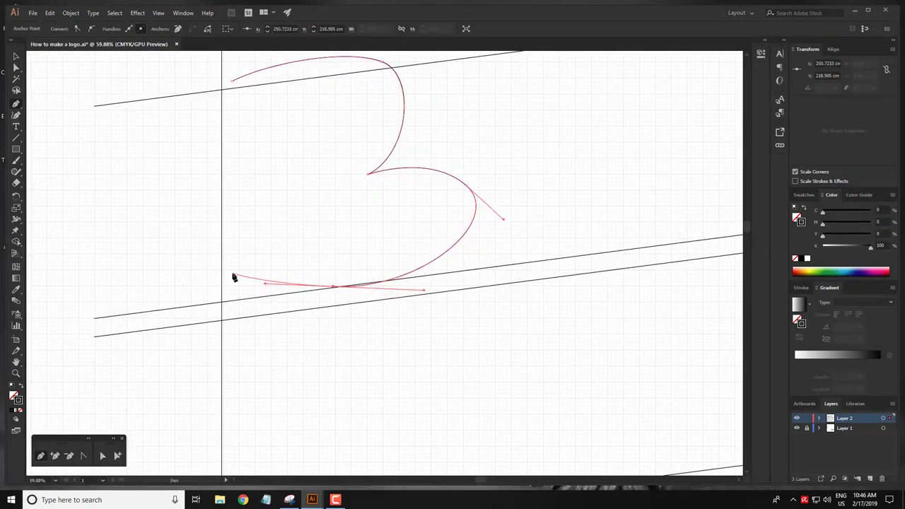
drag(232, 273, 242, 265)
ctrl+click(241, 263)
Trace the 3's inner edge back up and close the outline at its start.
click(243, 261)
drag(344, 274, 390, 274)
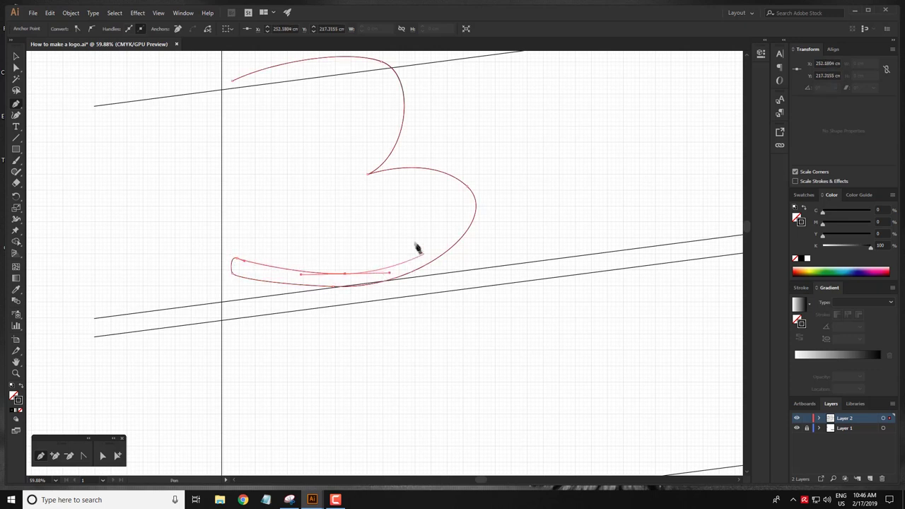
drag(438, 219, 438, 192)
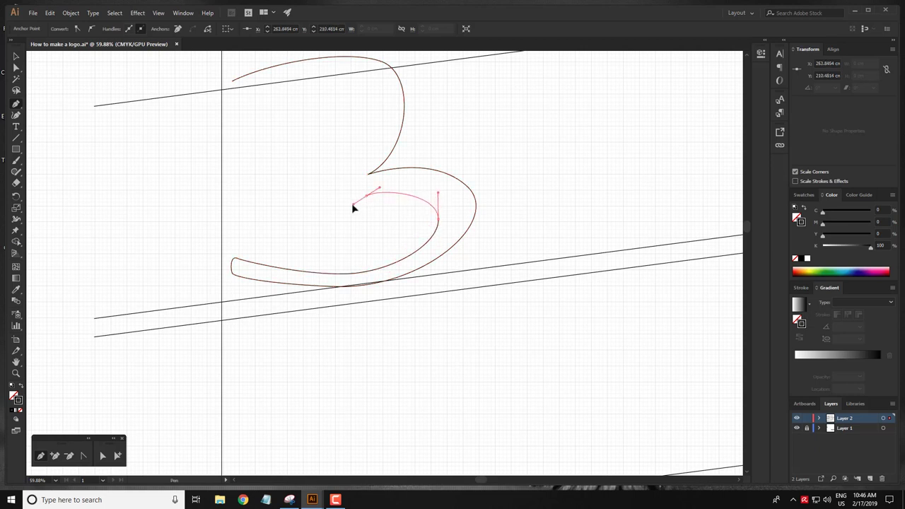
mouse_move(367, 195)
mouse_down()
mouse_move(362, 202)
mouse_move(351, 188)
mouse_up()
drag(352, 150, 361, 147)
scroll(368, 191, up, 3)
drag(398, 183, 400, 160)
drag(310, 151, 272, 157)
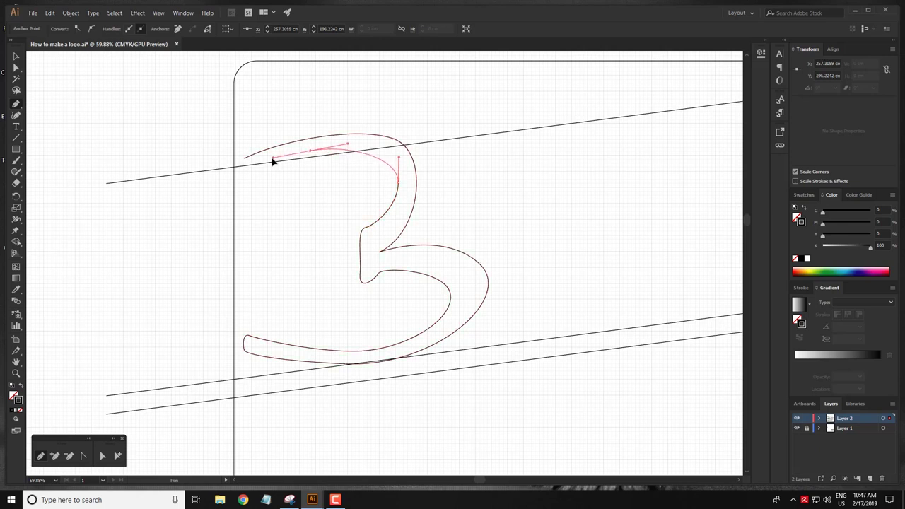
drag(242, 192, 242, 203)
drag(244, 157, 263, 153)
ctrl+click(317, 226)
Smooth the 3's top curve and reposition one of its anchors.
drag(317, 226, 247, 204)
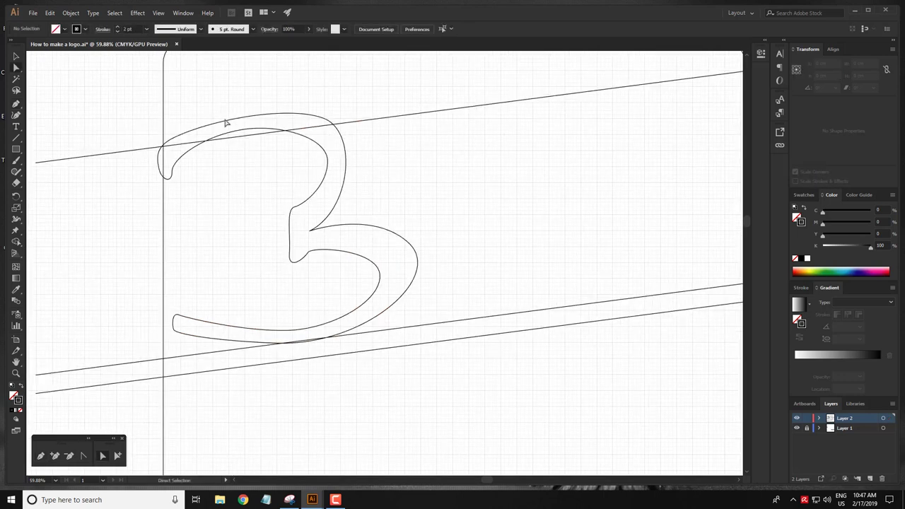
click(230, 125)
drag(289, 107, 274, 99)
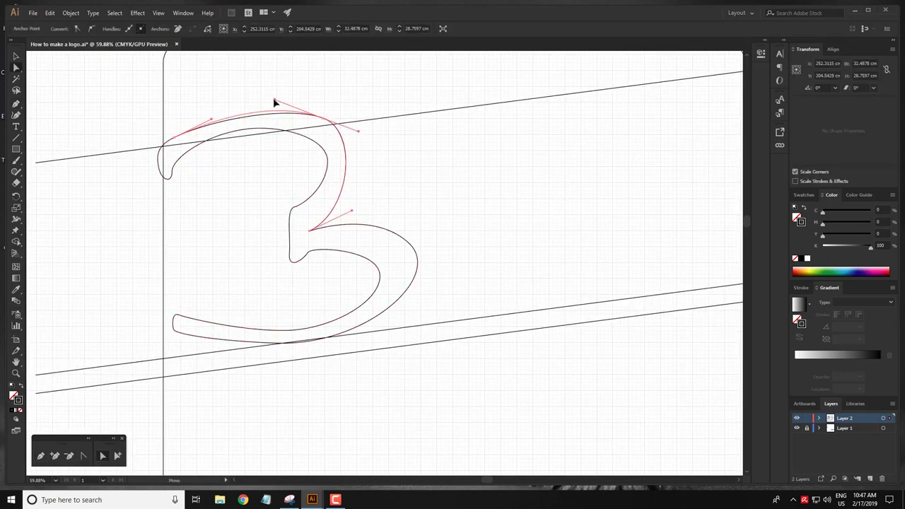
drag(212, 119, 211, 115)
click(259, 199)
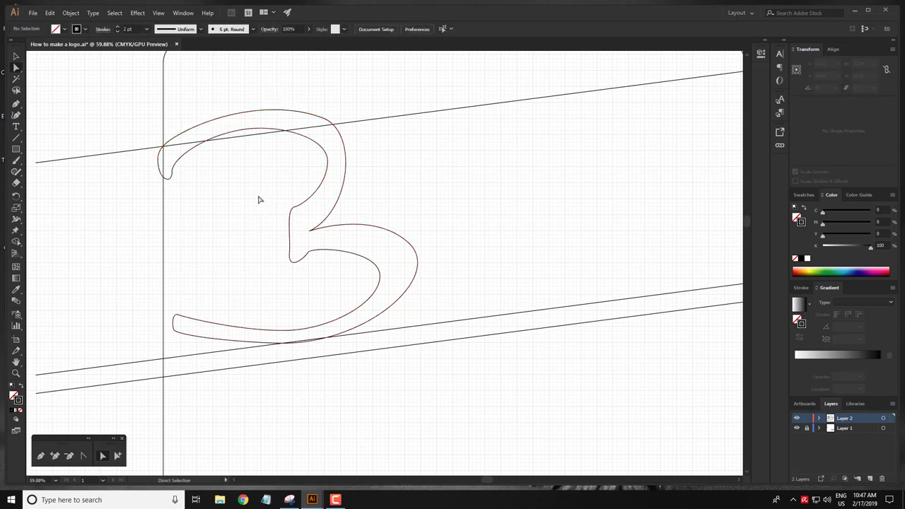
drag(313, 236, 305, 228)
Make the whole 3 slightly narrower.
click(412, 242)
click(405, 247)
key(v)
drag(418, 227, 398, 226)
click(468, 236)
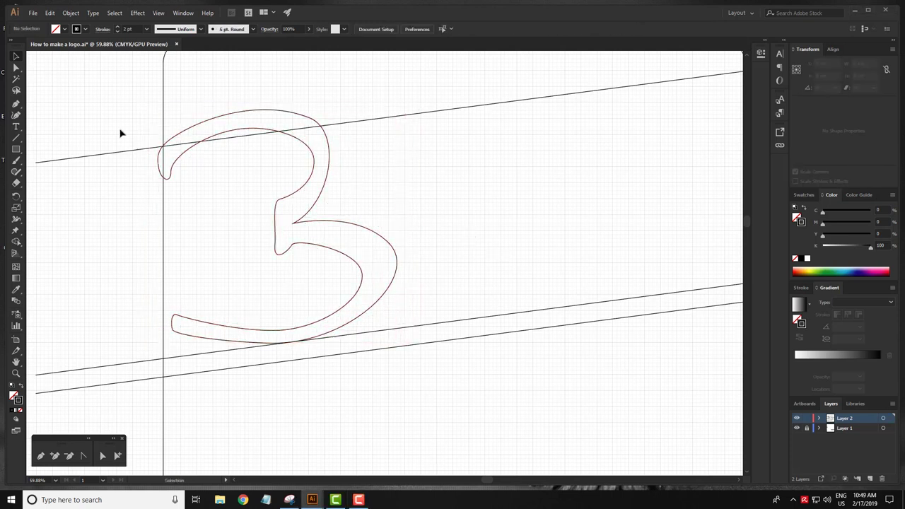
Reshape the 3's upper curve and raise its middle point slightly.
key(a)
click(330, 203)
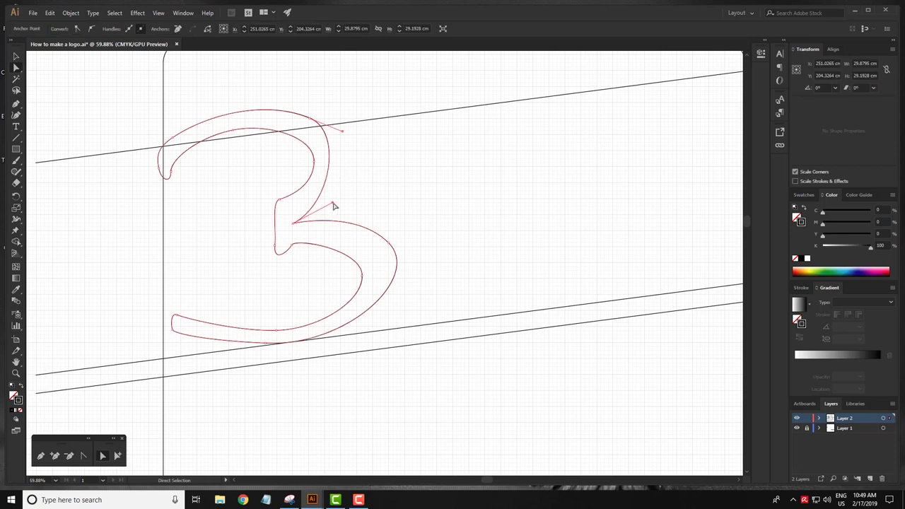
click(339, 198)
click(328, 192)
drag(333, 204, 341, 197)
click(453, 139)
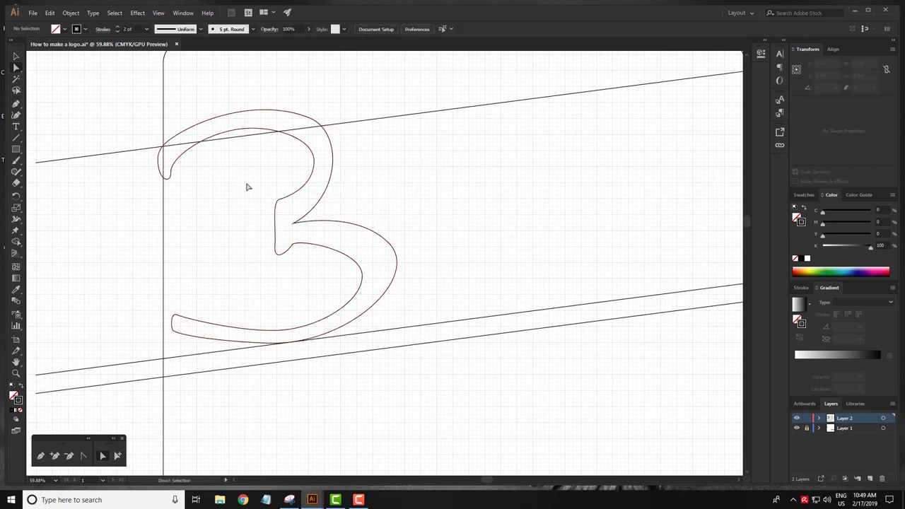
drag(294, 224, 353, 206)
click(414, 225)
Smooth the inner and outer right curves of the 3's lower bowl.
click(333, 292)
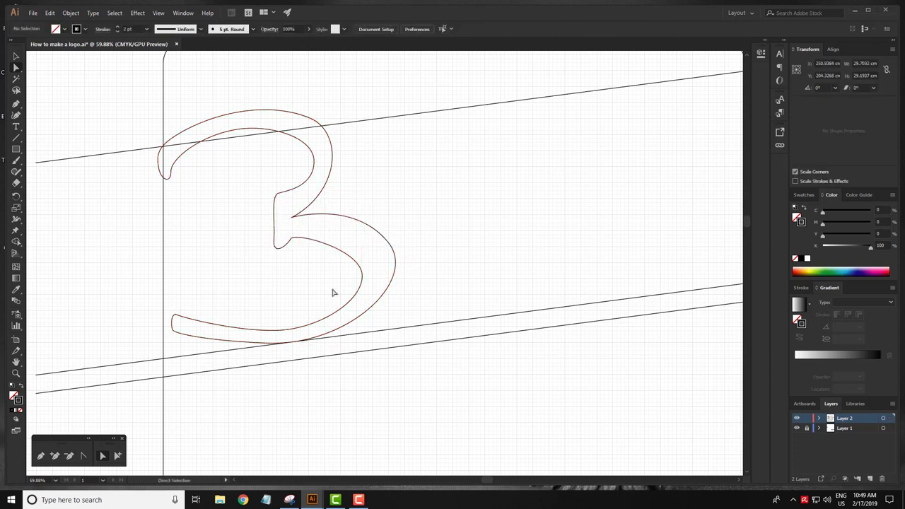
click(357, 273)
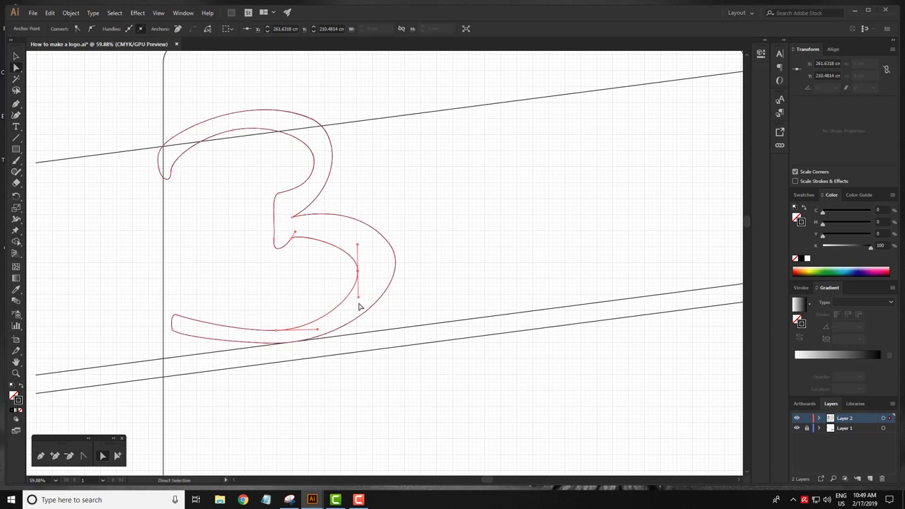
drag(359, 299, 361, 303)
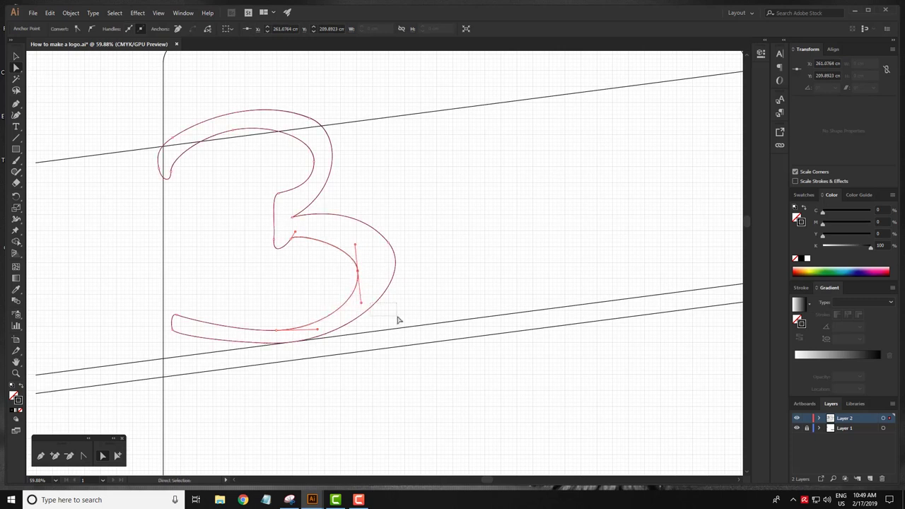
click(375, 322)
drag(418, 281, 422, 295)
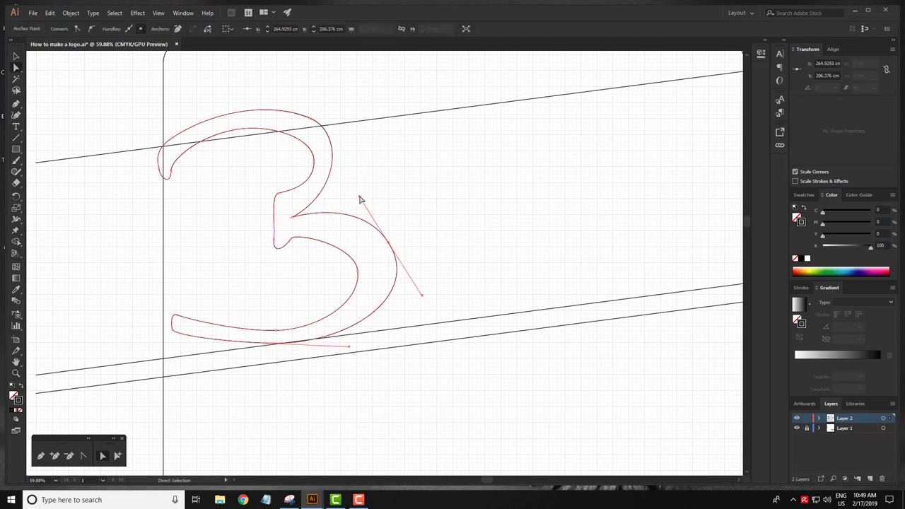
click(248, 251)
Straighten the direction handles on the 3's upper inner point near the notch.
click(275, 221)
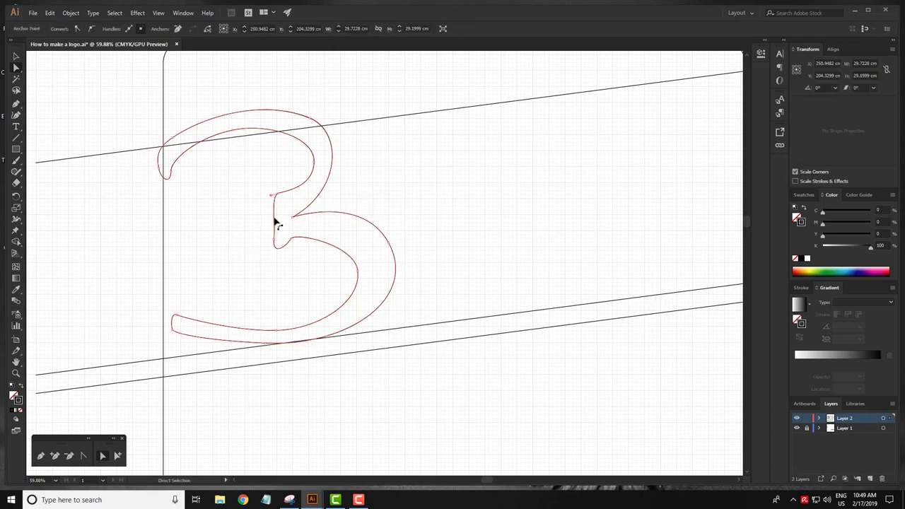
click(275, 227)
click(290, 198)
click(316, 163)
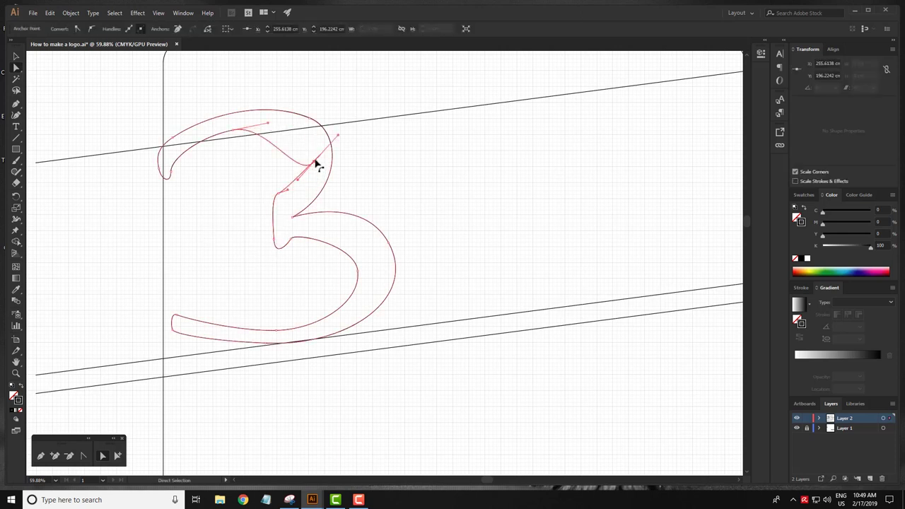
drag(312, 157, 313, 185)
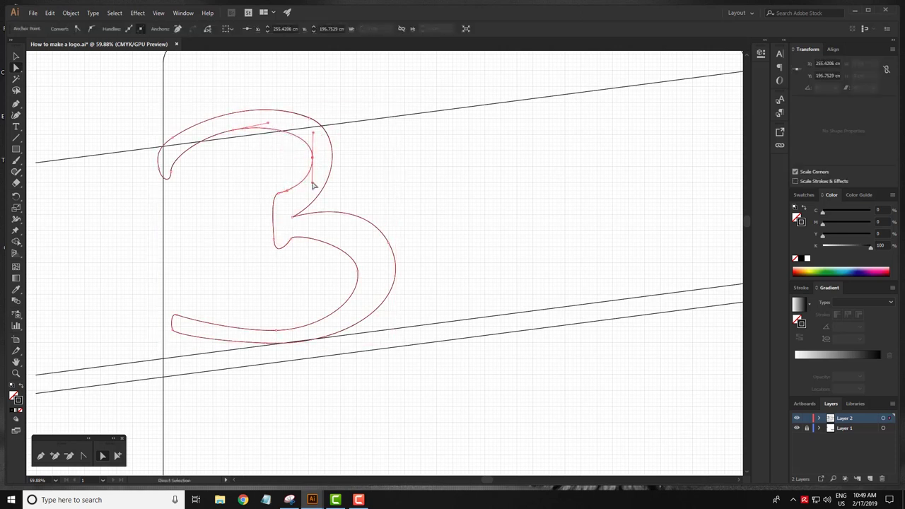
click(329, 155)
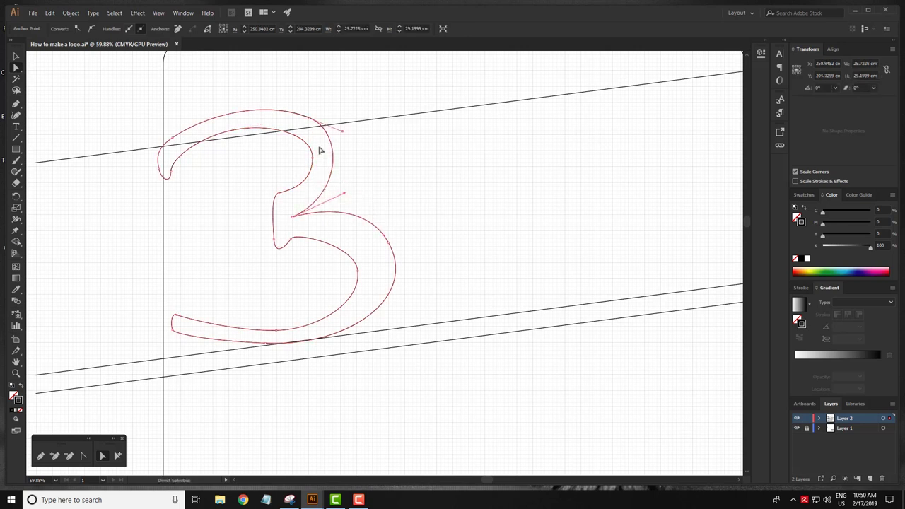
click(204, 242)
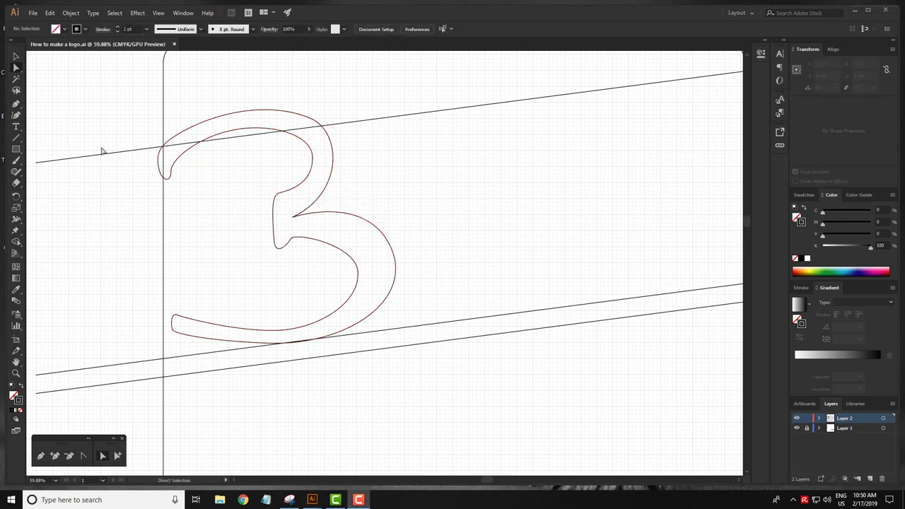
Copy a slanted guide to mid-height and outline the a's bowl and tail foot.
key(v)
drag(128, 155, 137, 229)
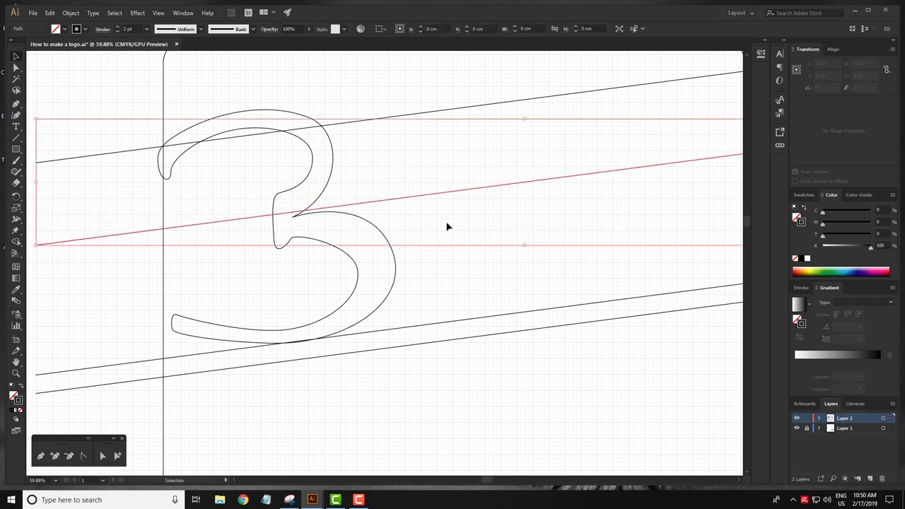
key(p)
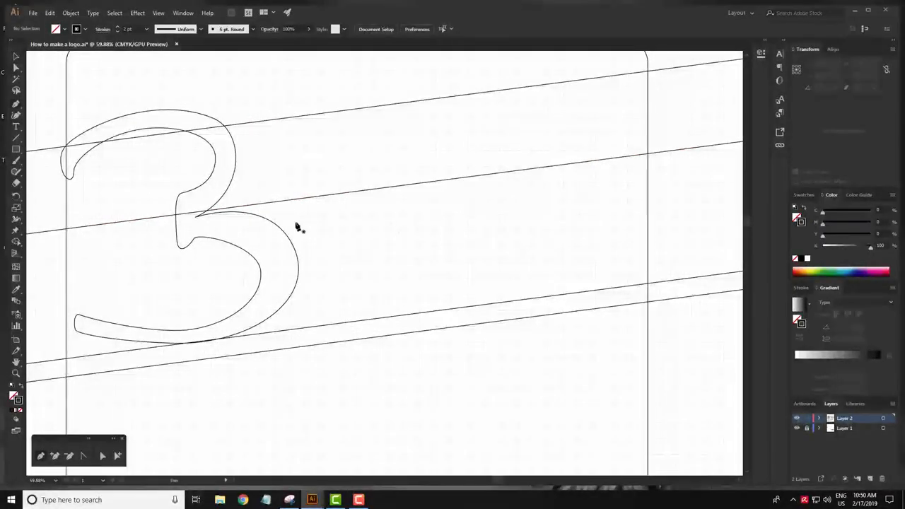
drag(329, 196, 347, 184)
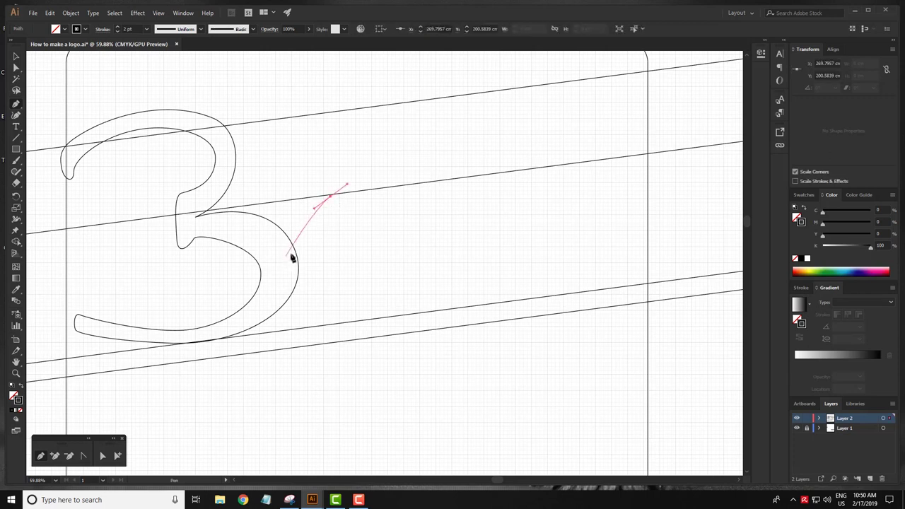
drag(292, 246, 288, 271)
drag(329, 323, 375, 319)
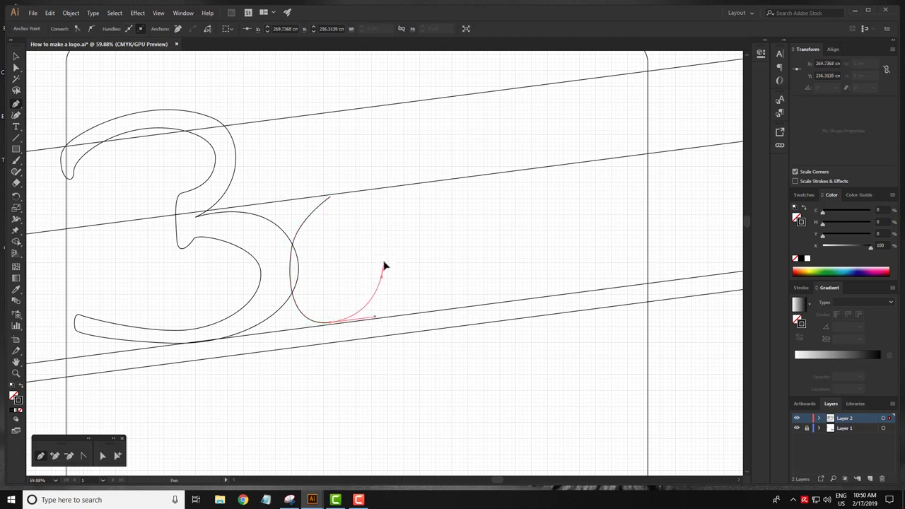
click(389, 304)
click(422, 312)
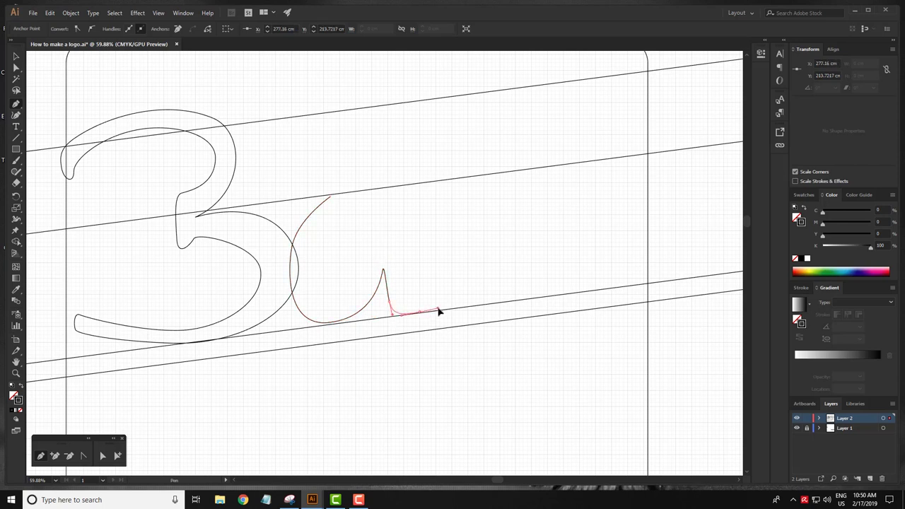
click(441, 312)
Finish the a's stem curling back to the bowl, then adjust its tail point.
drag(404, 294, 383, 199)
click(383, 193)
mouse_move(363, 214)
mouse_down()
mouse_move(367, 199)
mouse_move(311, 206)
mouse_up()
key(a)
click(358, 238)
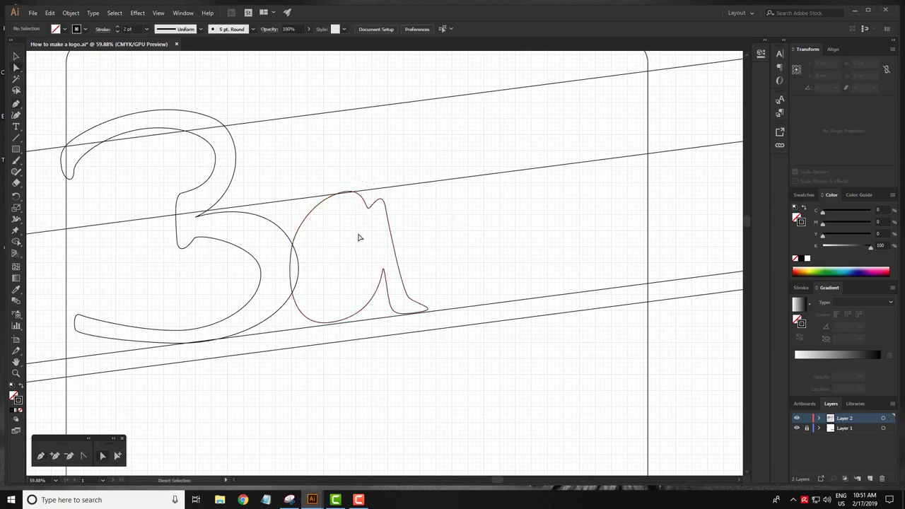
click(429, 313)
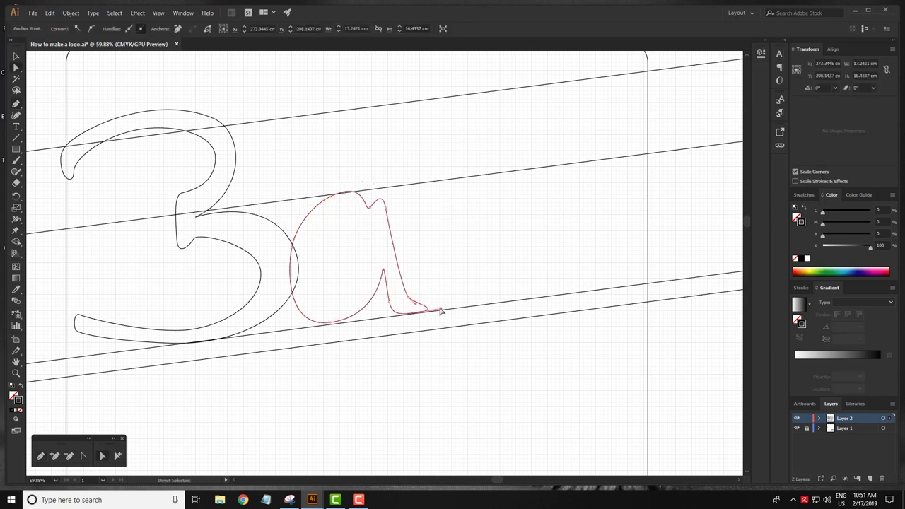
click(457, 260)
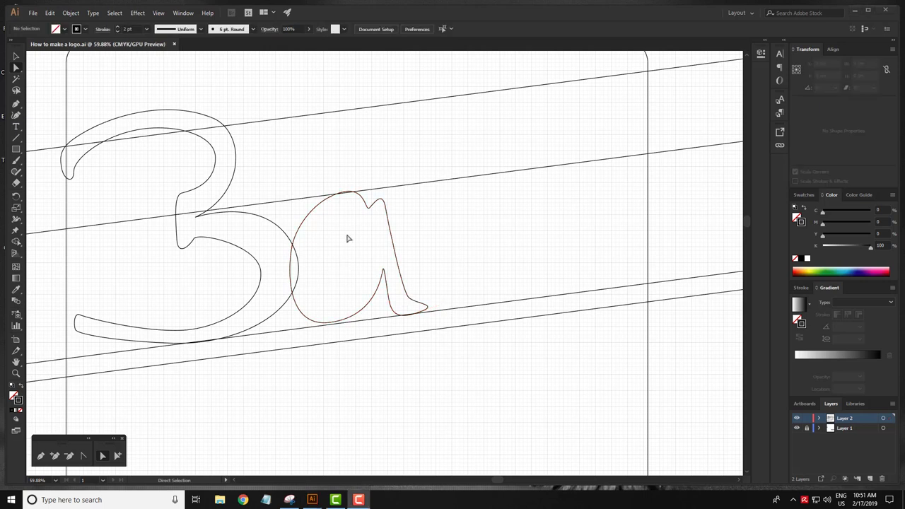
drag(372, 236, 421, 257)
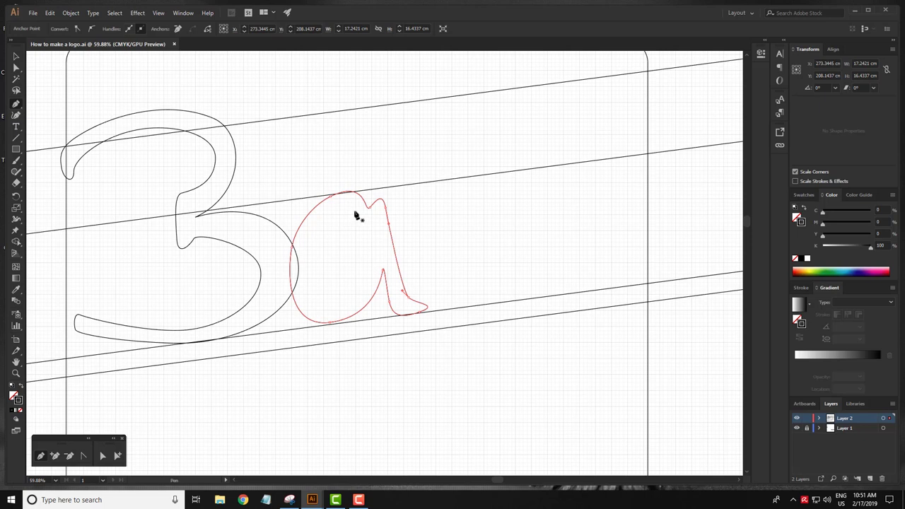
drag(362, 219, 355, 215)
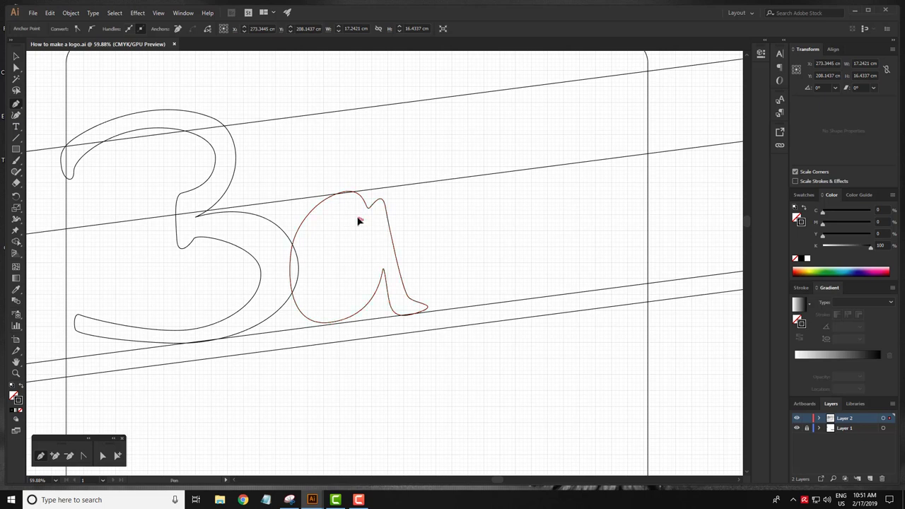
Draw the a's inner oval counter as a closed path.
click(318, 210)
drag(307, 242, 307, 267)
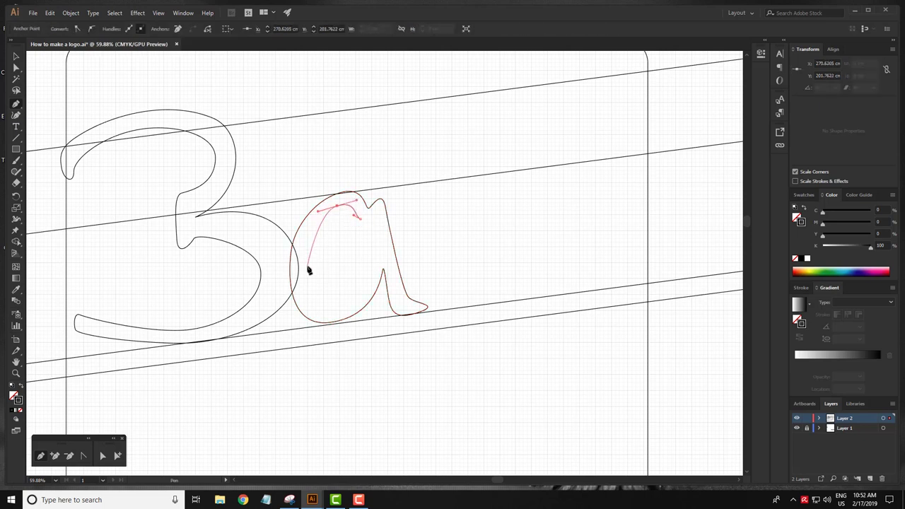
drag(343, 298, 363, 286)
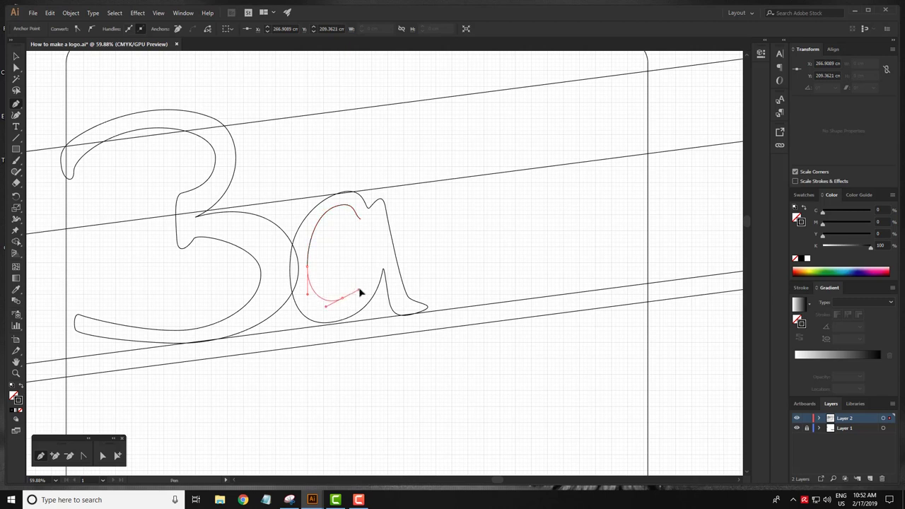
drag(362, 220, 353, 229)
key(a)
click(354, 243)
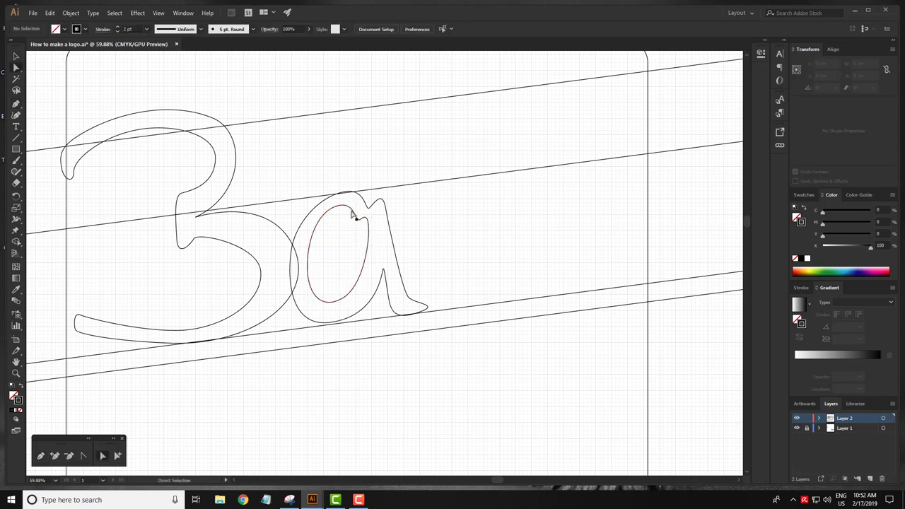
click(357, 201)
click(445, 229)
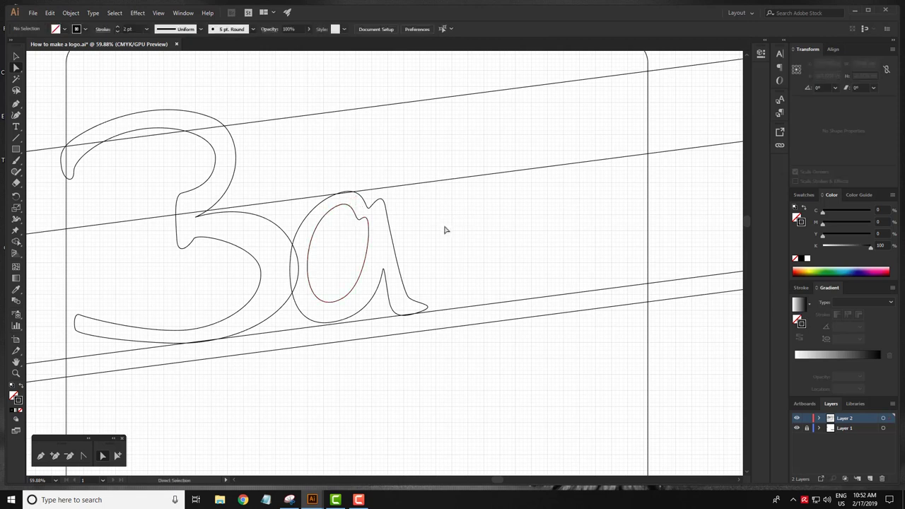
Reshape the a's bowl at its bottom point and fine-tune the counter's points.
click(376, 320)
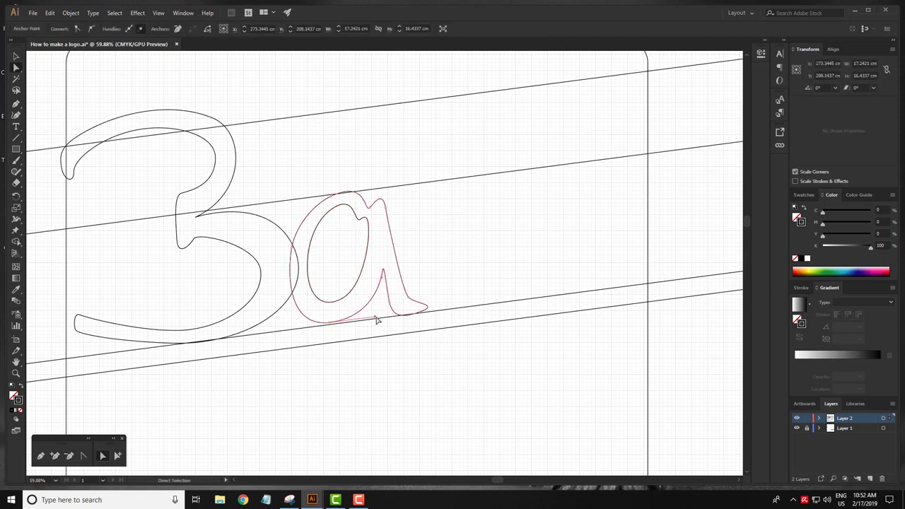
drag(378, 320, 328, 329)
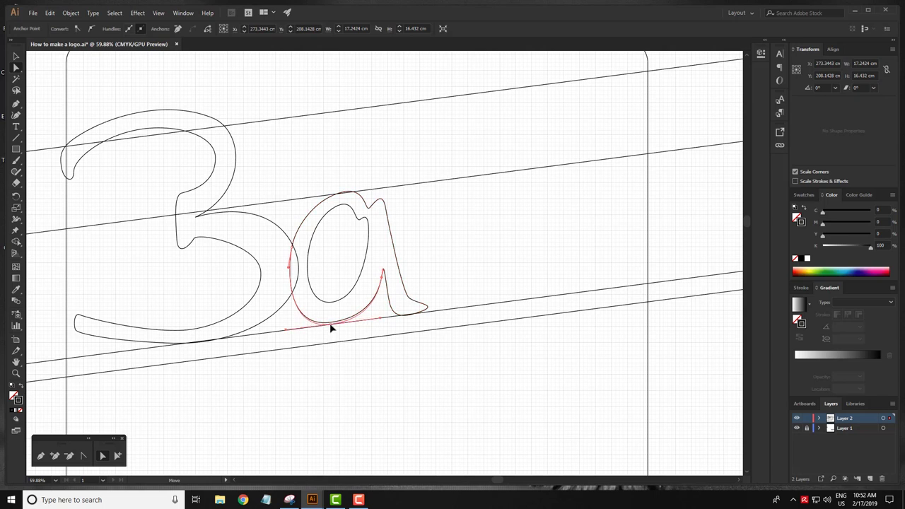
click(382, 318)
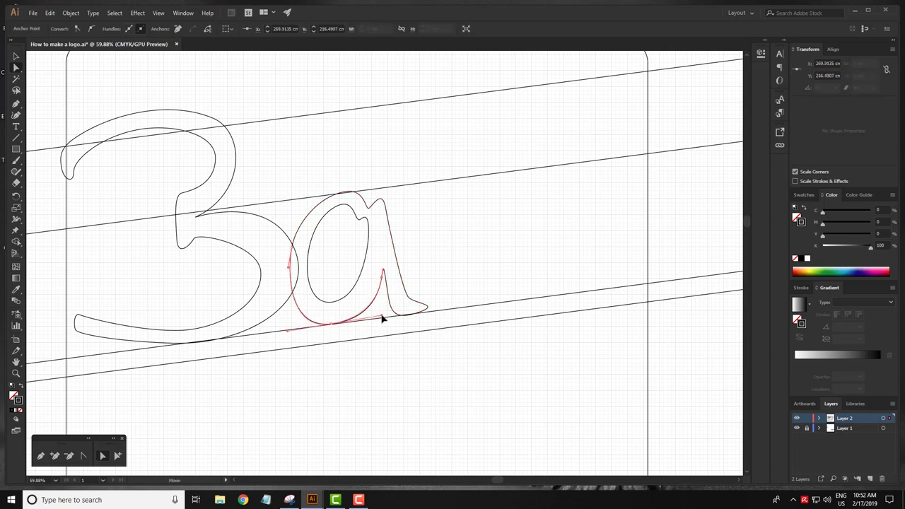
drag(383, 319, 385, 322)
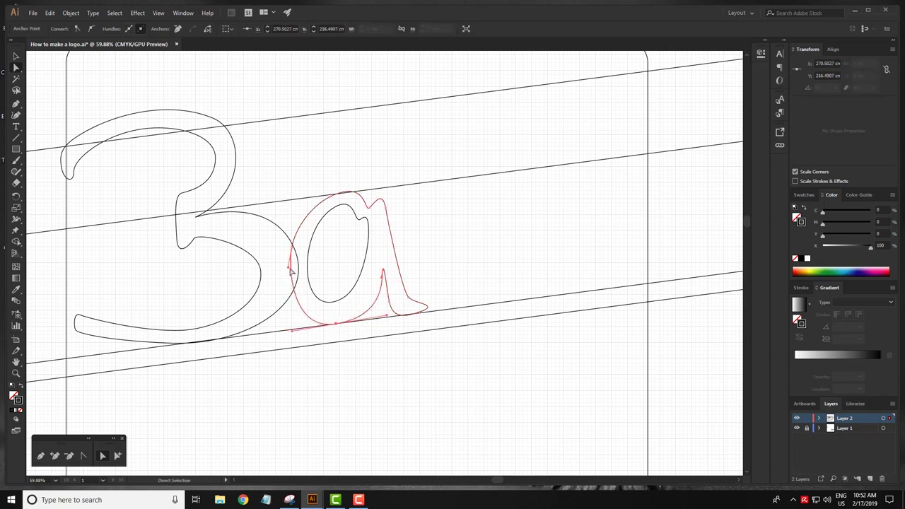
click(357, 263)
drag(362, 286, 327, 309)
click(485, 224)
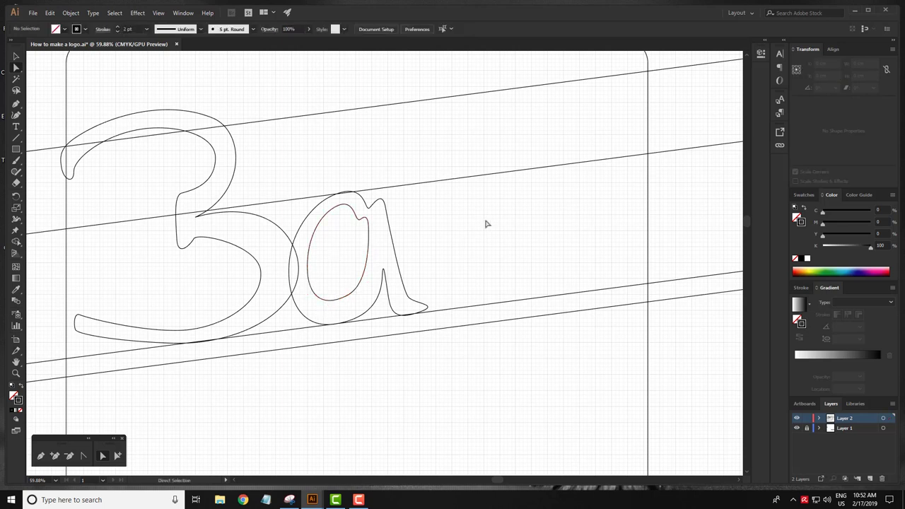
drag(380, 280, 379, 281)
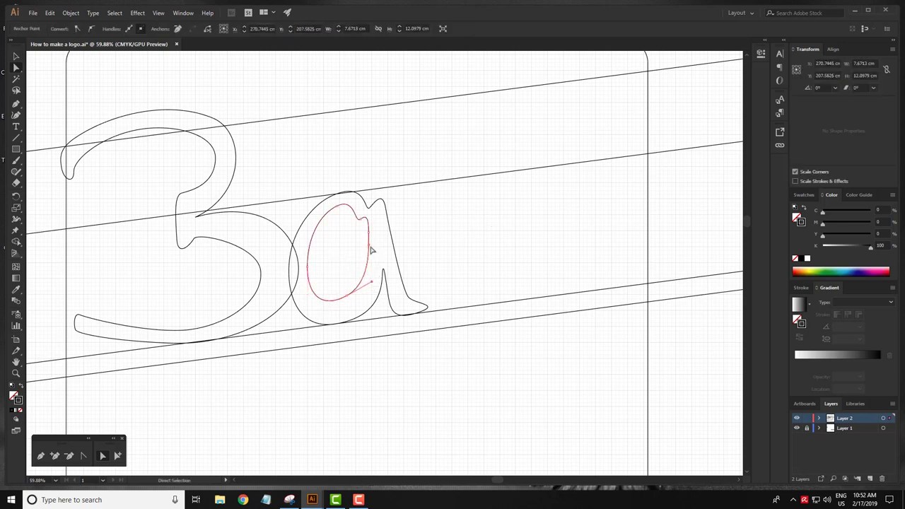
click(476, 250)
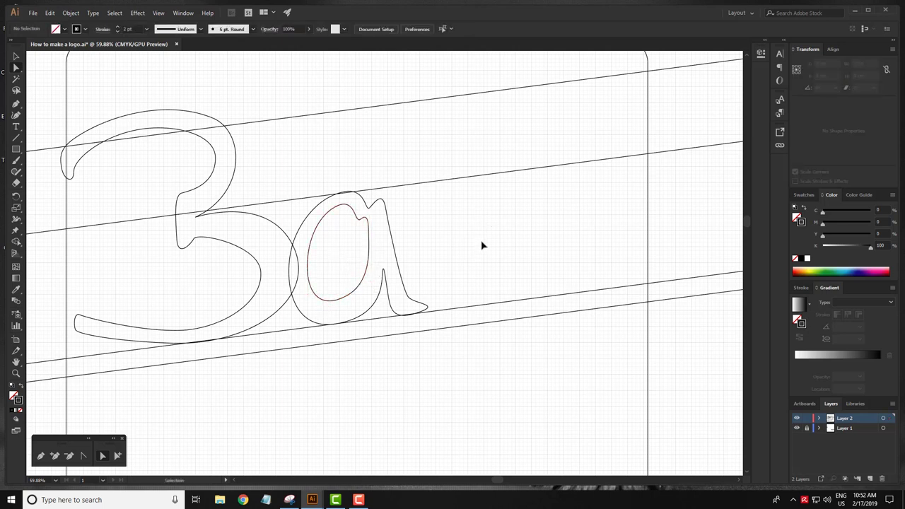
drag(485, 241, 494, 225)
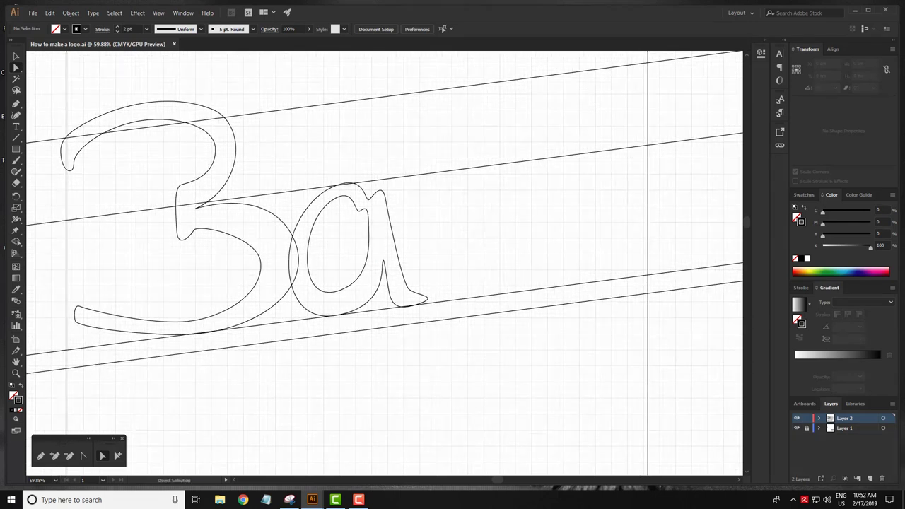
key(p)
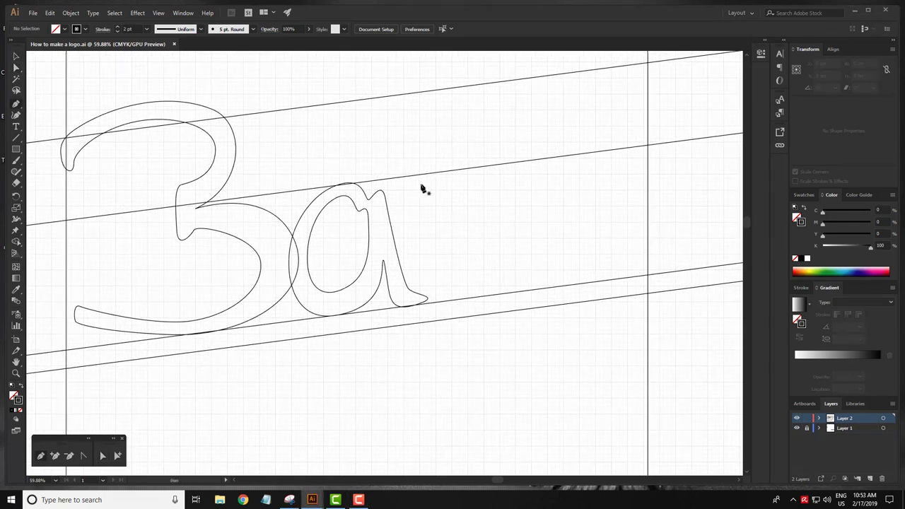
Outline the b's tall slanted stem, baseline foot and rising rounded bowl.
drag(421, 95, 381, 113)
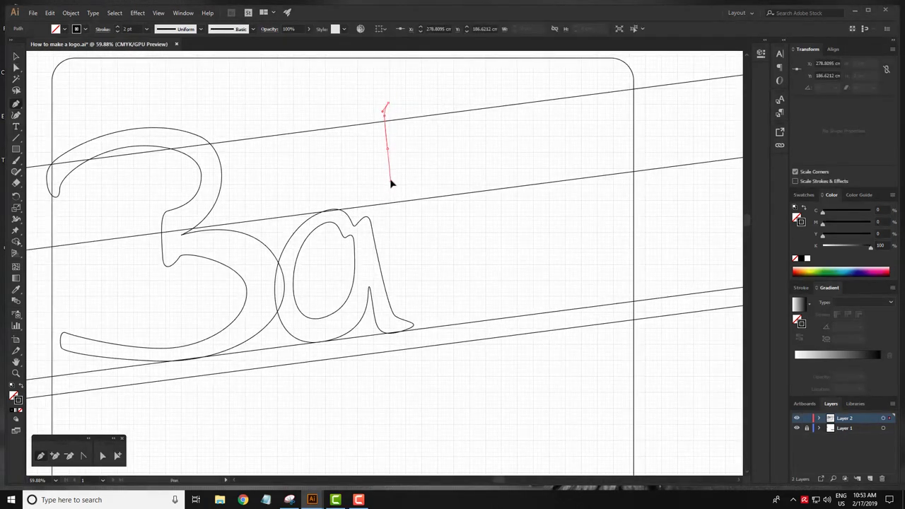
click(391, 182)
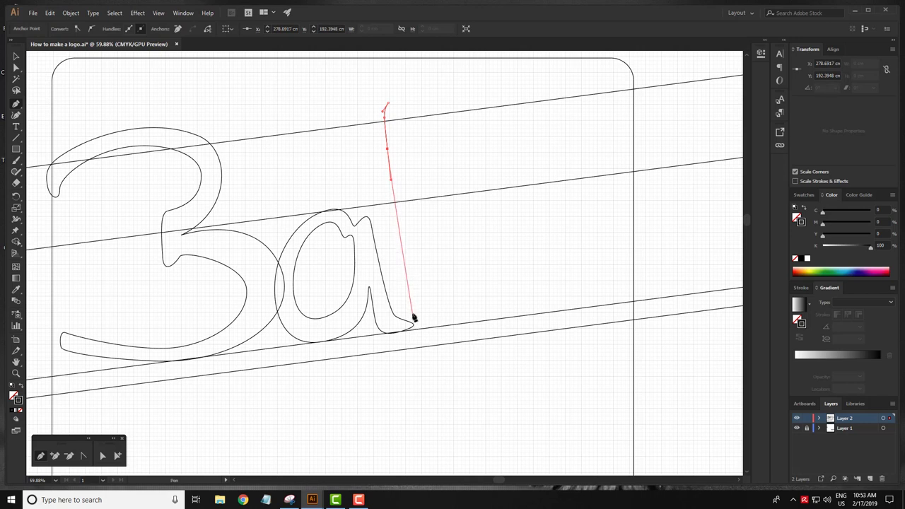
drag(415, 330, 453, 324)
drag(454, 327, 522, 315)
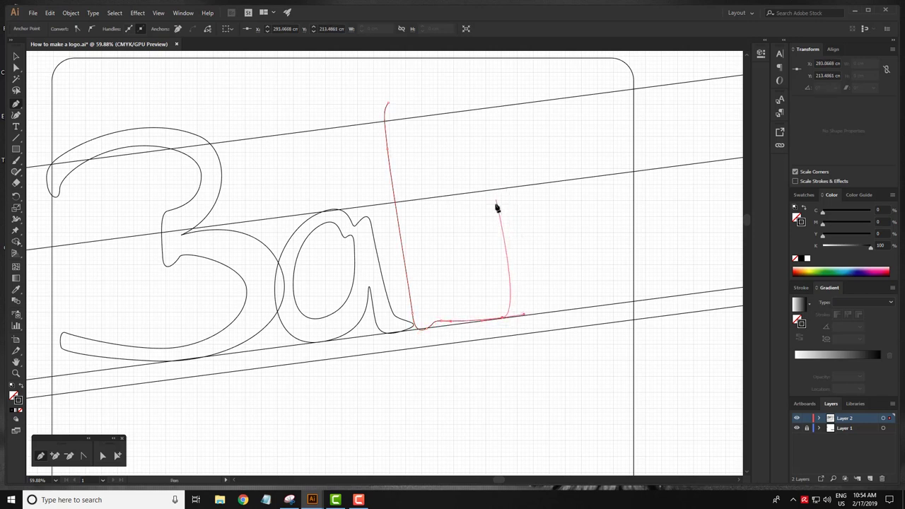
mouse_move(515, 209)
mouse_down()
mouse_move(485, 181)
mouse_move(435, 208)
mouse_move(428, 238)
mouse_move(405, 107)
mouse_move(404, 121)
mouse_up()
With Direct Selection, select the b outline and check the anchors at its stem top.
key(a)
click(415, 115)
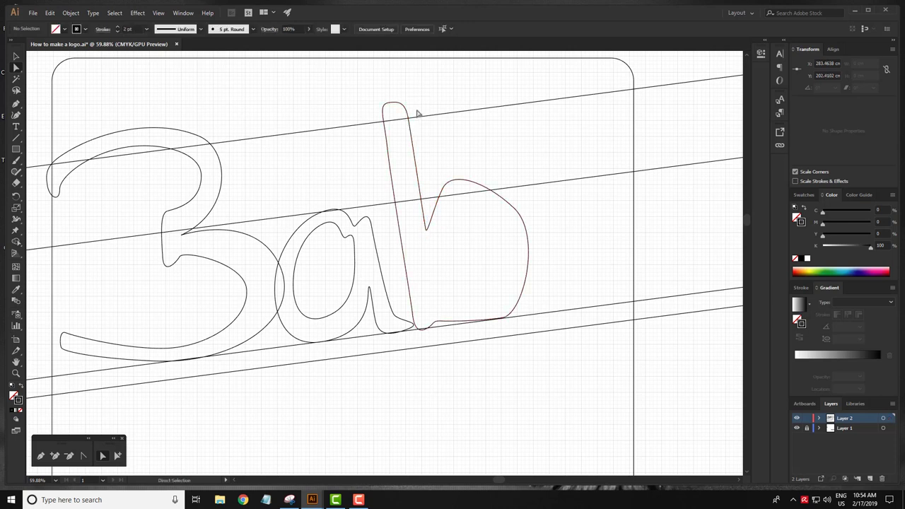
click(411, 123)
click(444, 141)
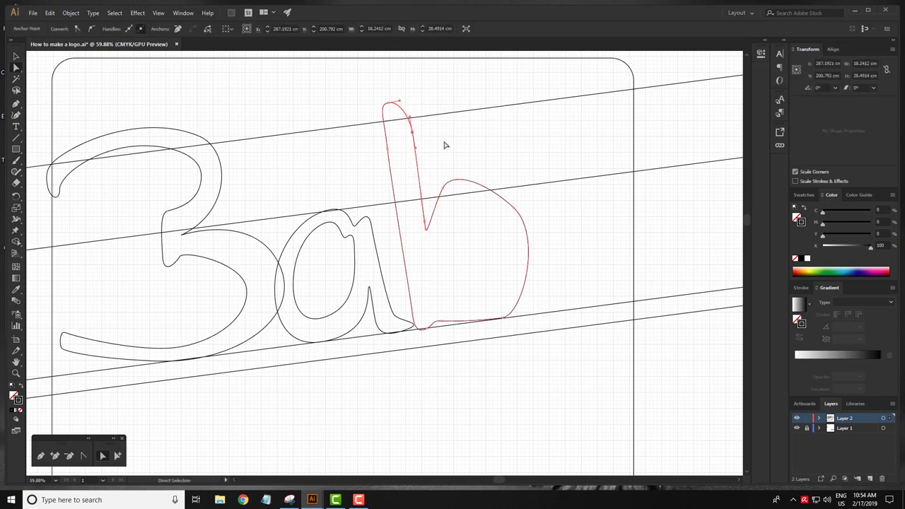
click(384, 110)
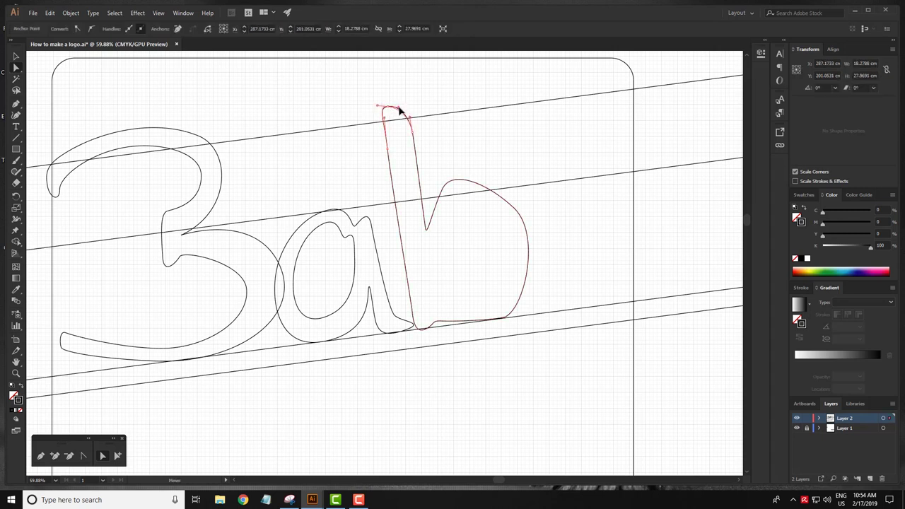
click(495, 206)
Move the bowl's left anchor down-left and shorten the right bowl handle to reshape the curve.
scroll(468, 257, up, 2)
scroll(460, 257, up, 2)
click(440, 177)
drag(383, 179, 374, 186)
click(494, 206)
drag(539, 249, 531, 256)
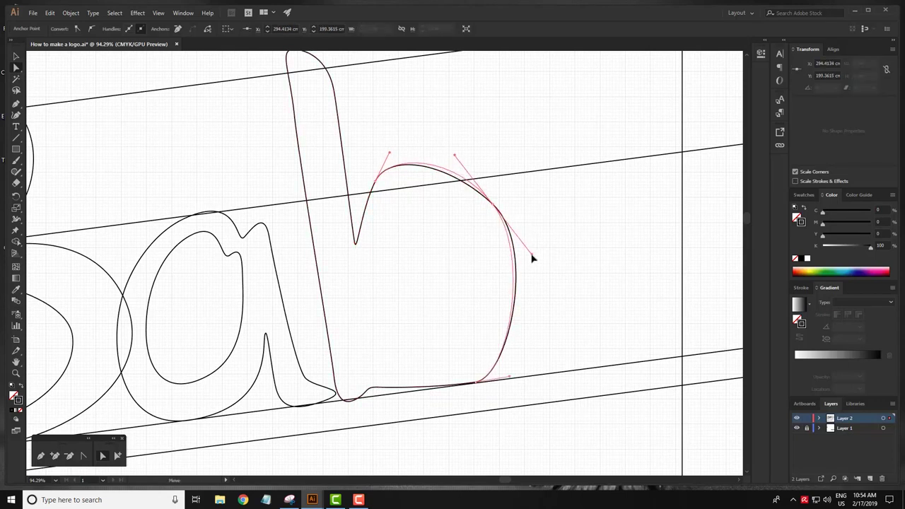
click(376, 187)
drag(375, 189, 374, 187)
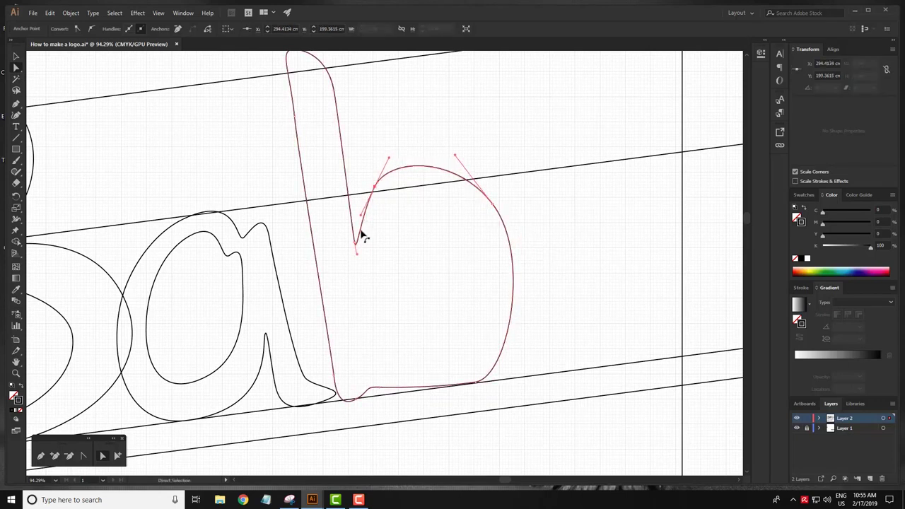
Pull the right bowl handle outward and reshape the bowl's bottom curve to fatten it.
click(453, 159)
click(509, 219)
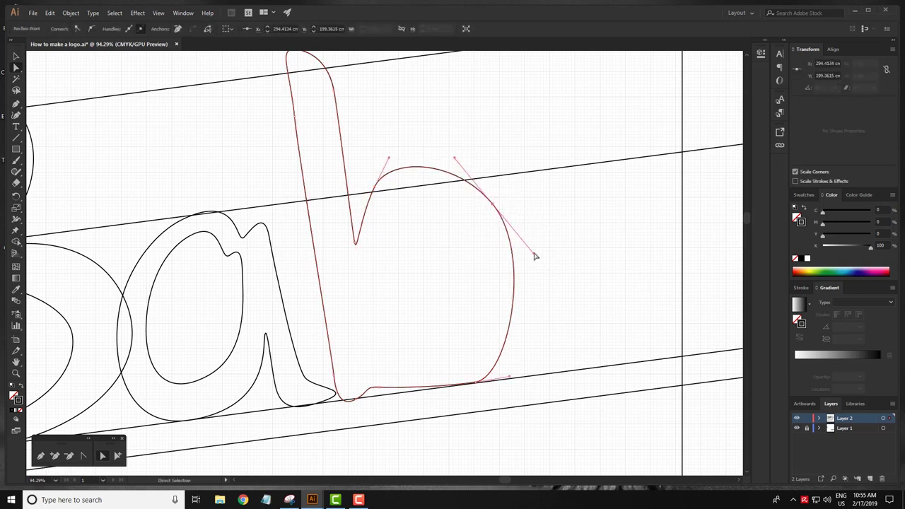
mouse_move(535, 253)
mouse_down()
mouse_move(557, 287)
mouse_move(541, 272)
mouse_up()
click(429, 296)
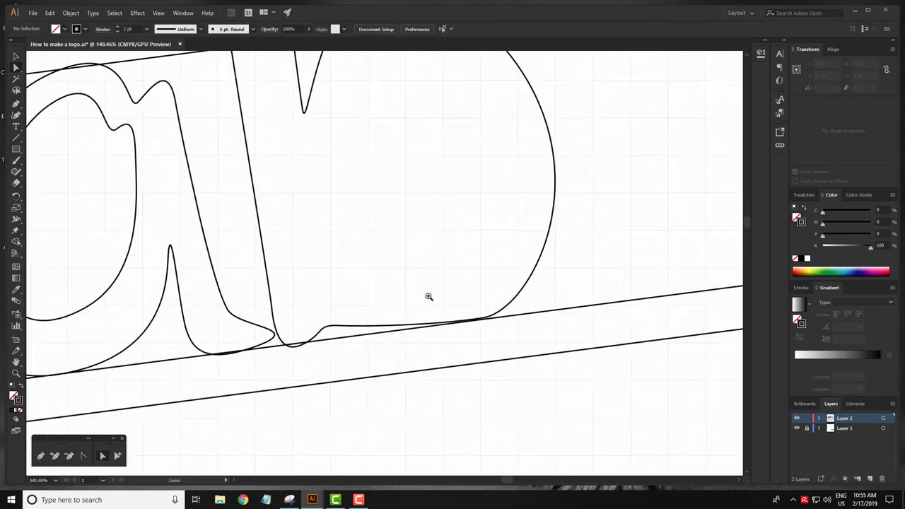
click(362, 329)
drag(484, 321, 448, 326)
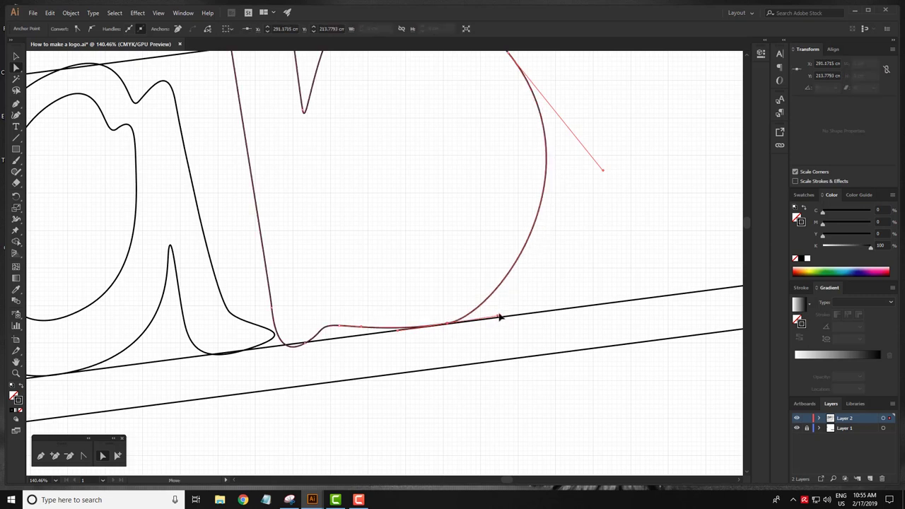
Zoom out to review the reshaped b and clear the selection.
click(572, 262)
key(z)
alt+click(440, 280)
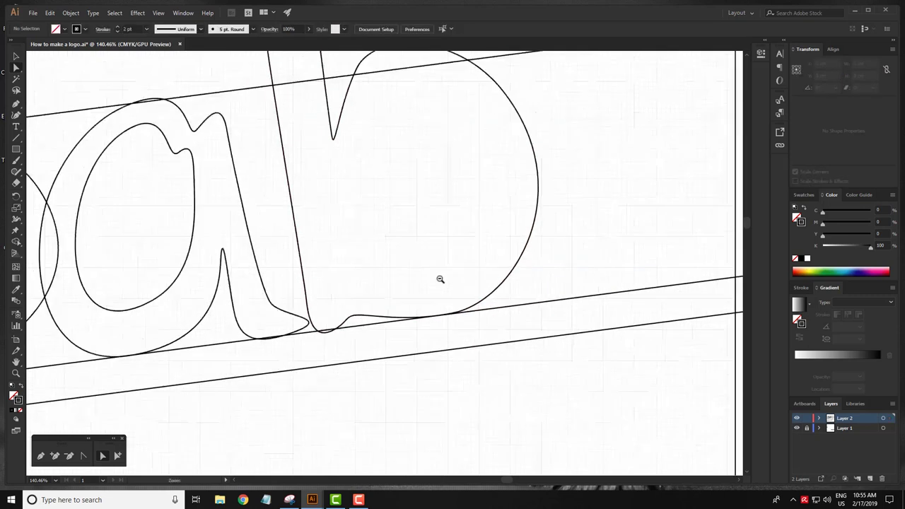
alt+click(439, 280)
key(a)
click(302, 145)
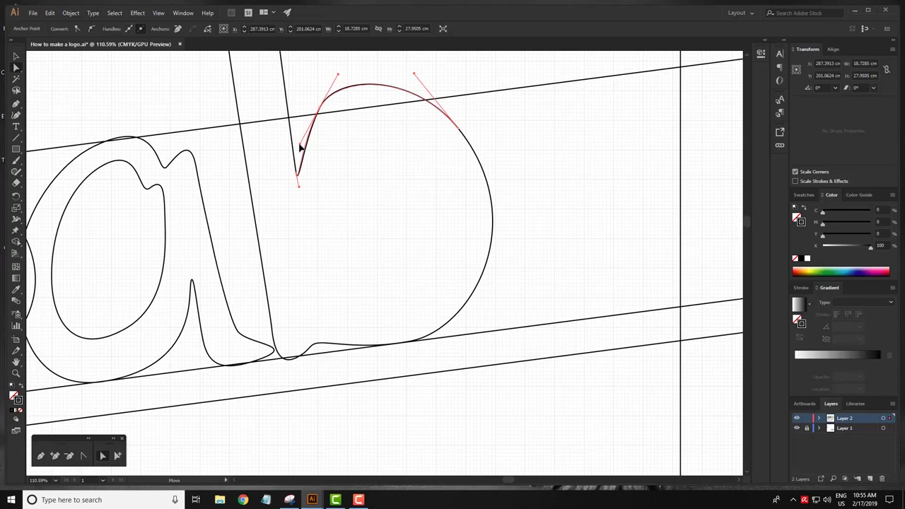
click(332, 217)
key(p)
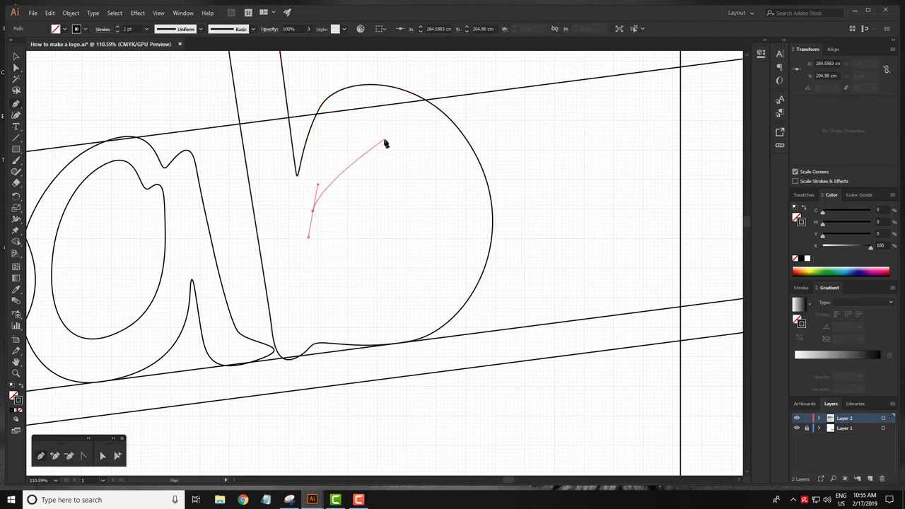
Draw a closed curved counter inside the b's bowl, then adjust its bottom and top handles.
drag(430, 162, 504, 210)
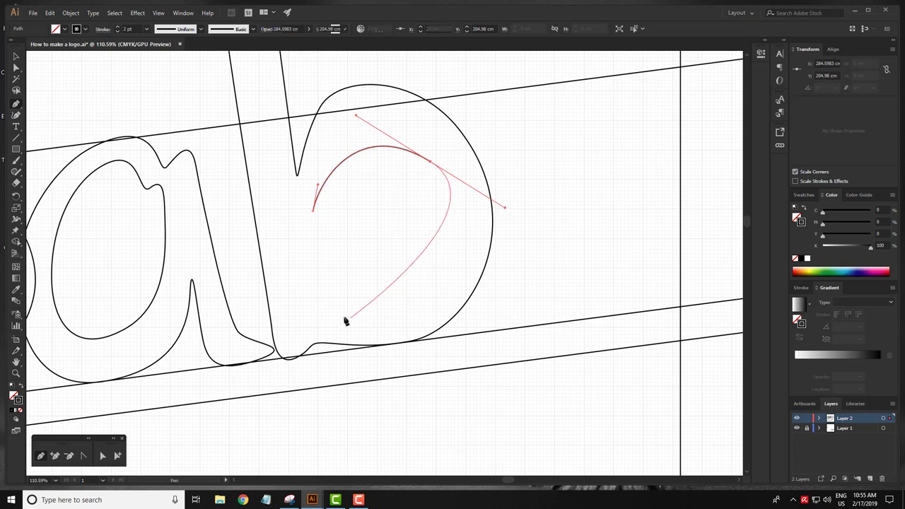
drag(389, 314, 357, 328)
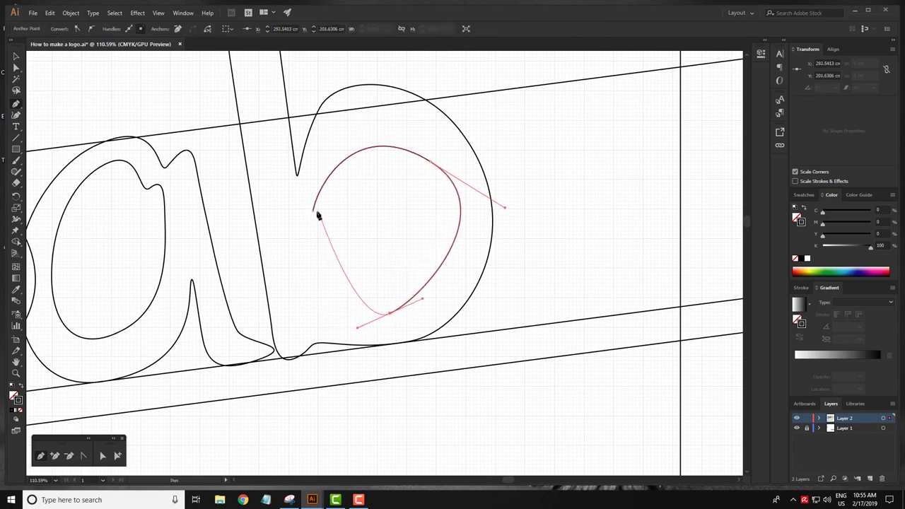
drag(313, 210, 315, 82)
key(a)
click(390, 300)
click(390, 313)
drag(422, 299, 427, 301)
drag(503, 209, 507, 235)
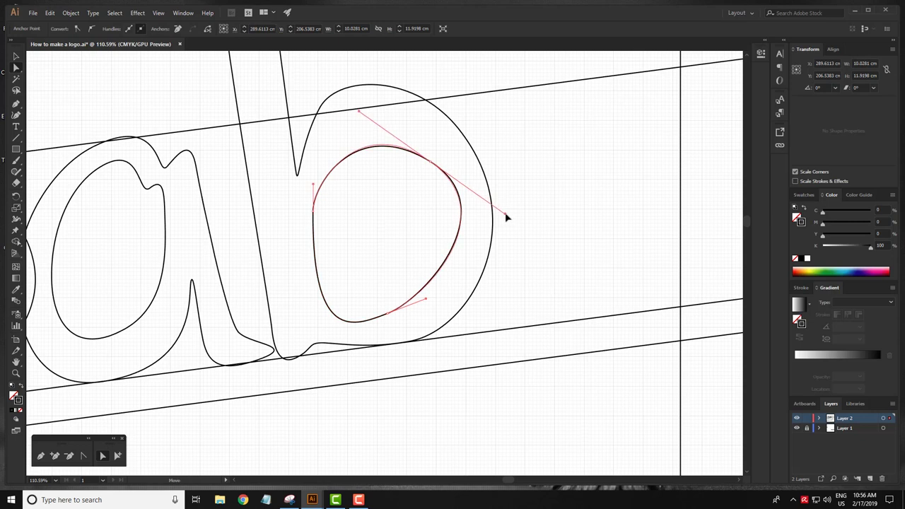
Refine the counter's top-right anchor handles and bulge the outer bowl's right side.
click(554, 218)
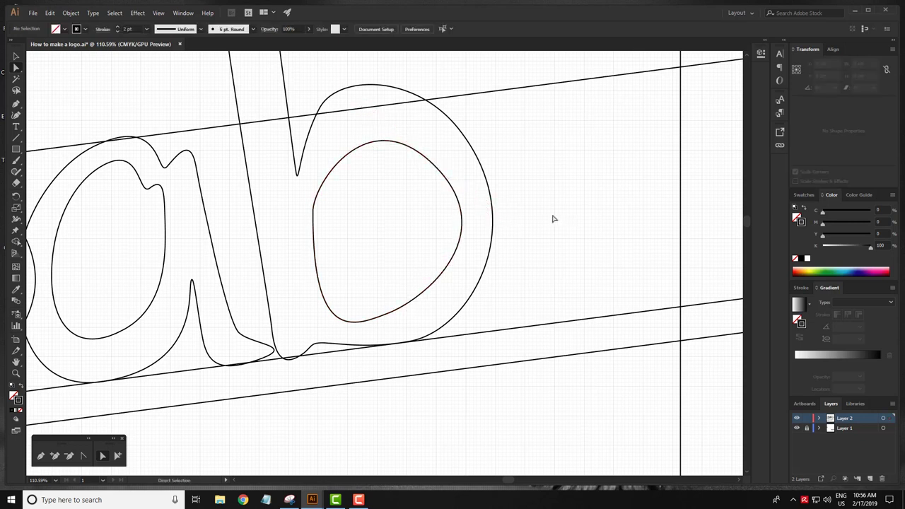
drag(393, 177, 423, 167)
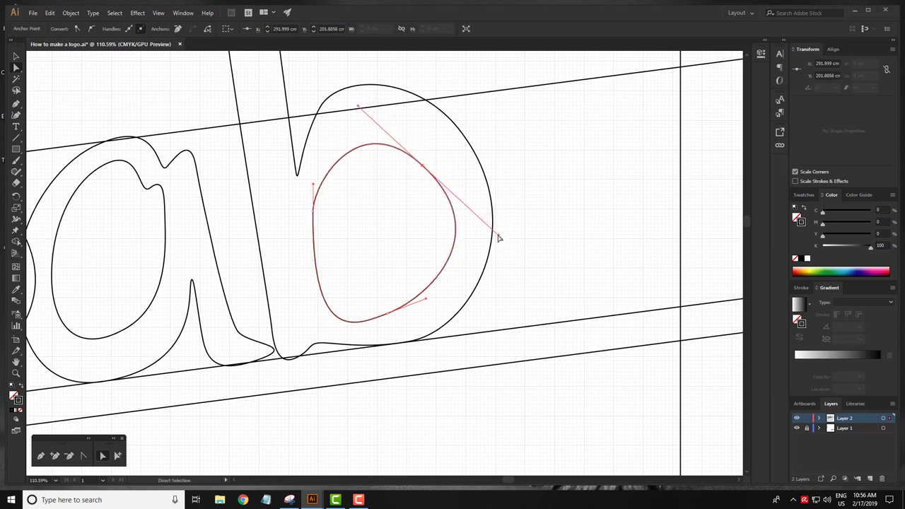
drag(498, 239, 488, 228)
click(444, 265)
drag(426, 302, 432, 297)
drag(485, 232, 541, 231)
click(492, 247)
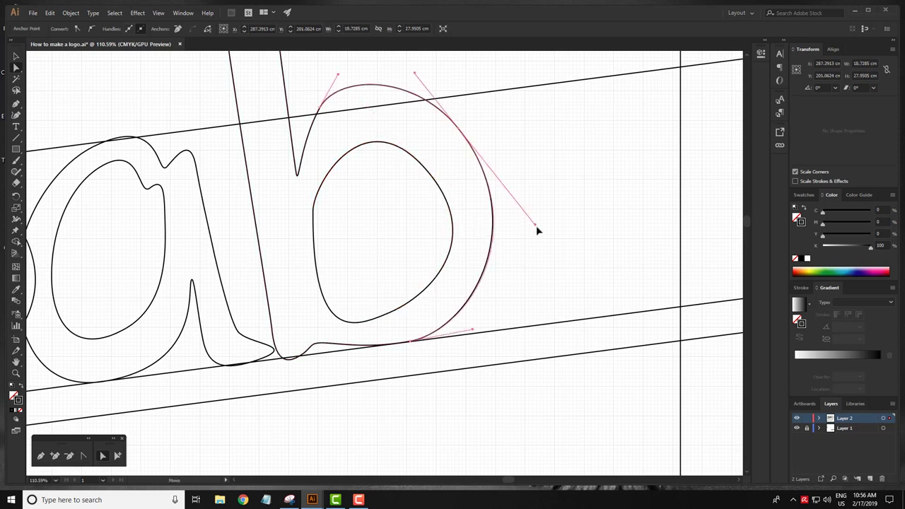
Zoom out and pan the view to centre on the a.
click(594, 245)
scroll(424, 236, down, 3)
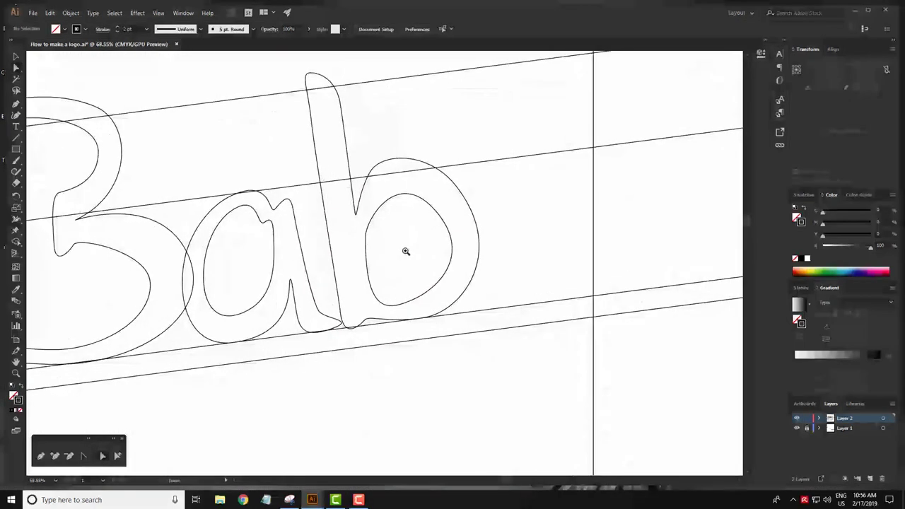
key(ctrl+apostrophe)
scroll(440, 238, right, 3)
drag(174, 251, 362, 203)
scroll(318, 217, up, 3)
key(a)
Reshape the right side of the a's inner counter.
click(358, 239)
drag(365, 322, 361, 319)
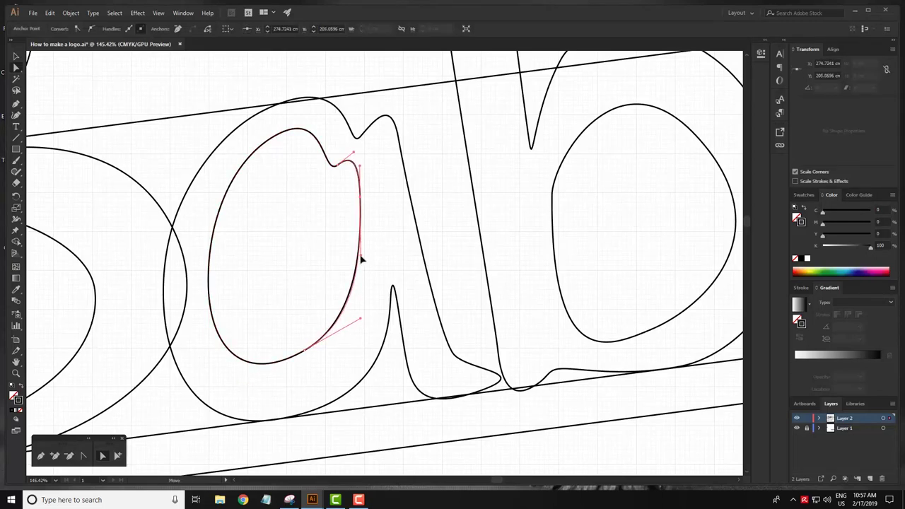
click(382, 276)
drag(447, 309, 437, 276)
Pull out and adjust handles on the a's right stroke to smooth its lower-right tail.
click(483, 357)
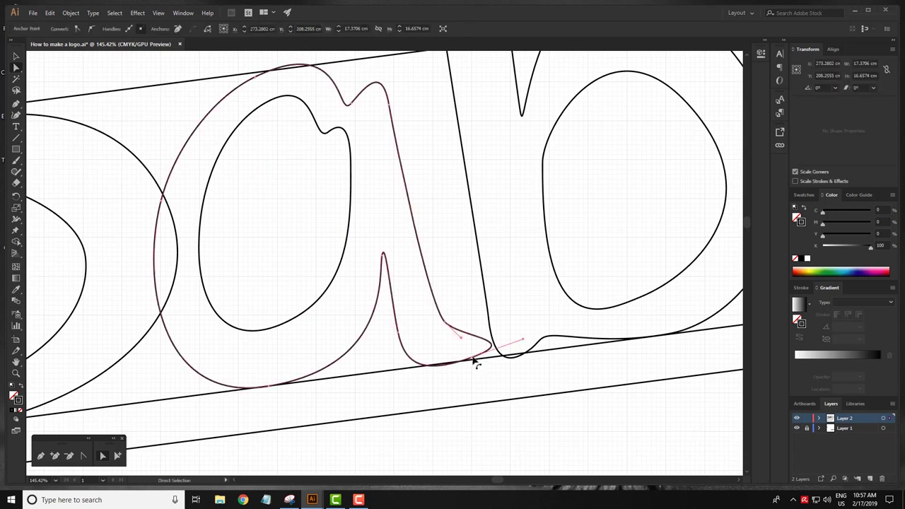
click(521, 345)
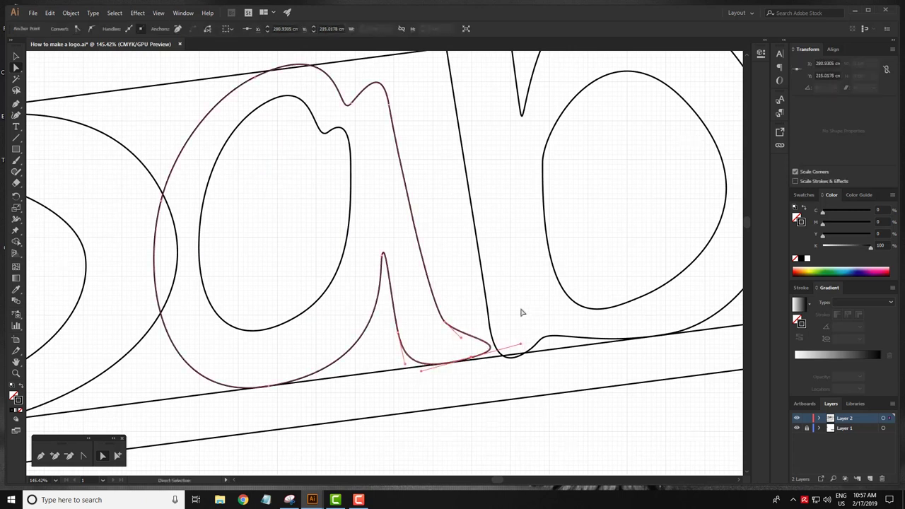
click(450, 319)
drag(459, 327, 476, 347)
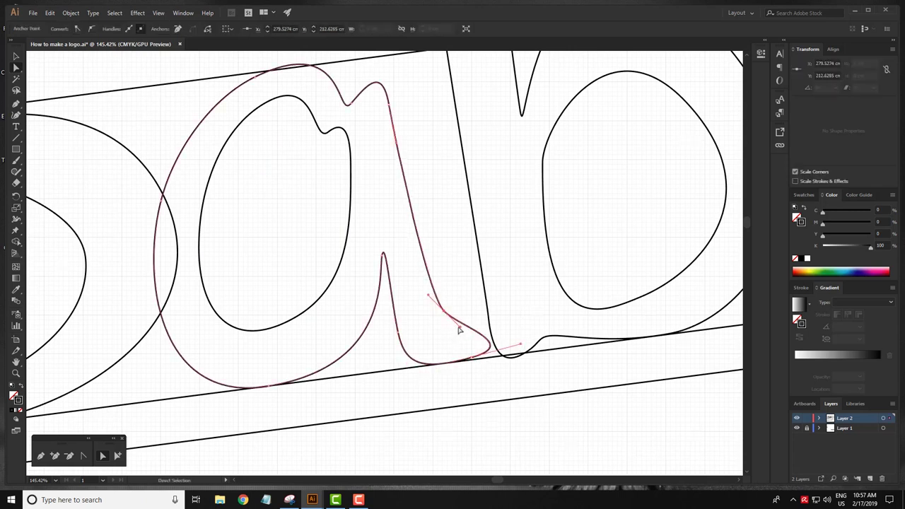
drag(444, 316, 447, 322)
click(470, 269)
Nudge the b's stem top into place and straighten the stem's left edge.
scroll(488, 219, down, 2)
scroll(459, 246, up, 3)
scroll(375, 198, up, 3)
click(309, 89)
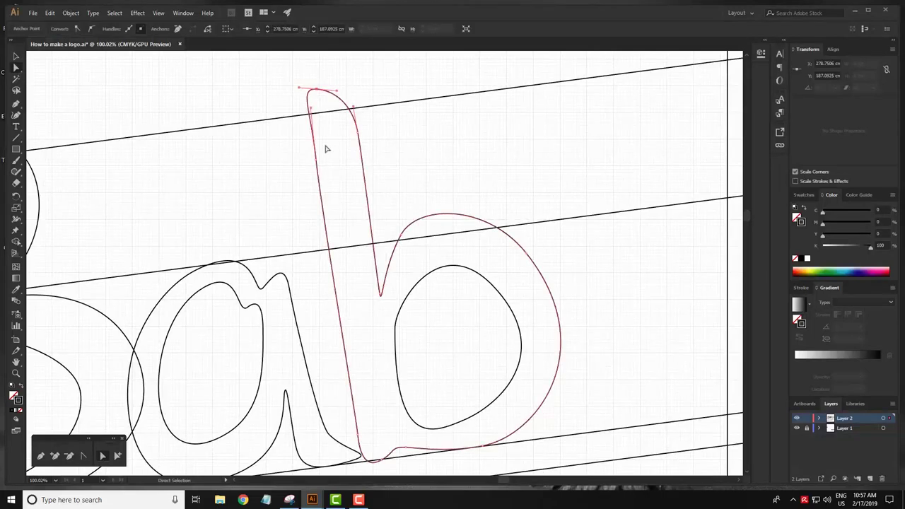
drag(313, 91, 311, 89)
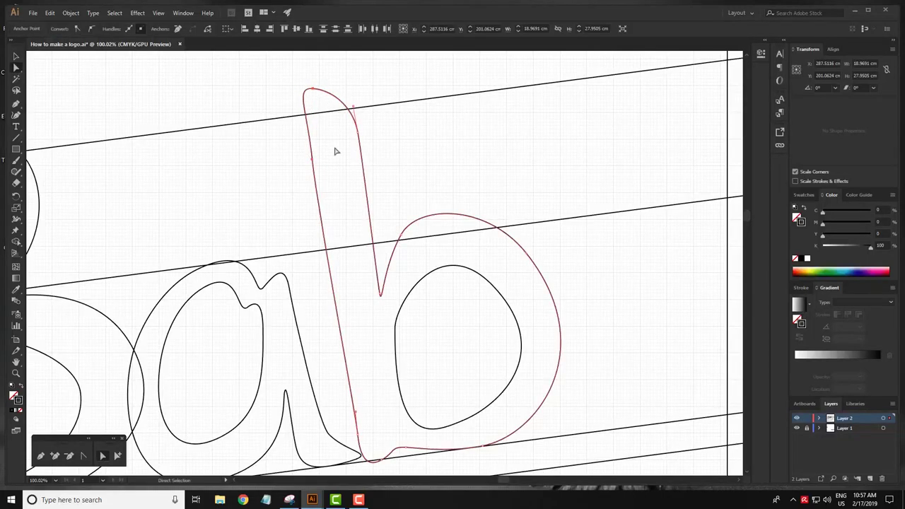
click(317, 213)
drag(318, 216, 323, 220)
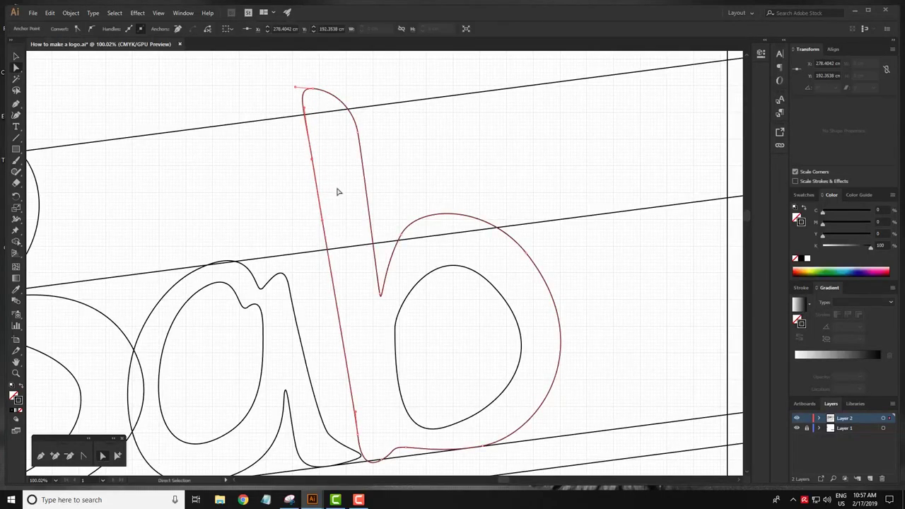
drag(344, 319, 325, 231)
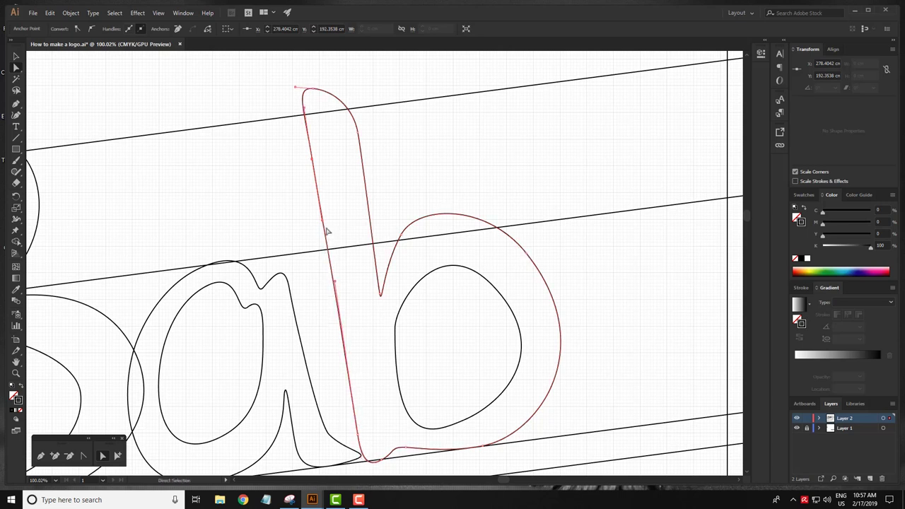
key(ctrl+shift+a)
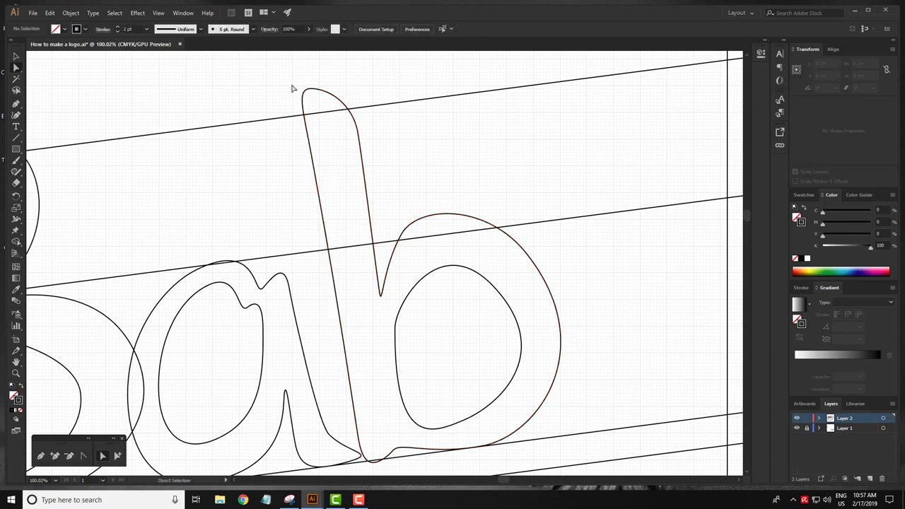
click(303, 90)
drag(303, 90, 313, 91)
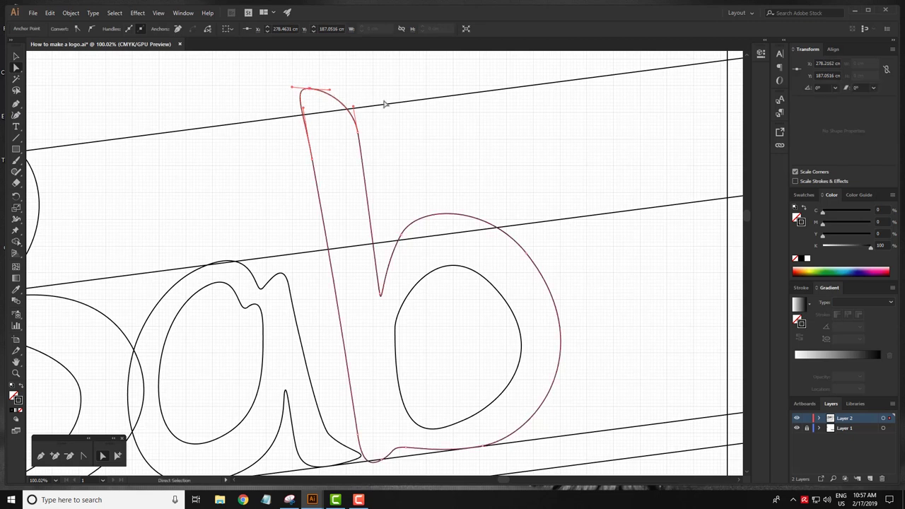
key(ctrl+shift+a)
Reshape the top and left side of the b's inner counter.
scroll(387, 347, down, 3)
scroll(425, 269, right, 2)
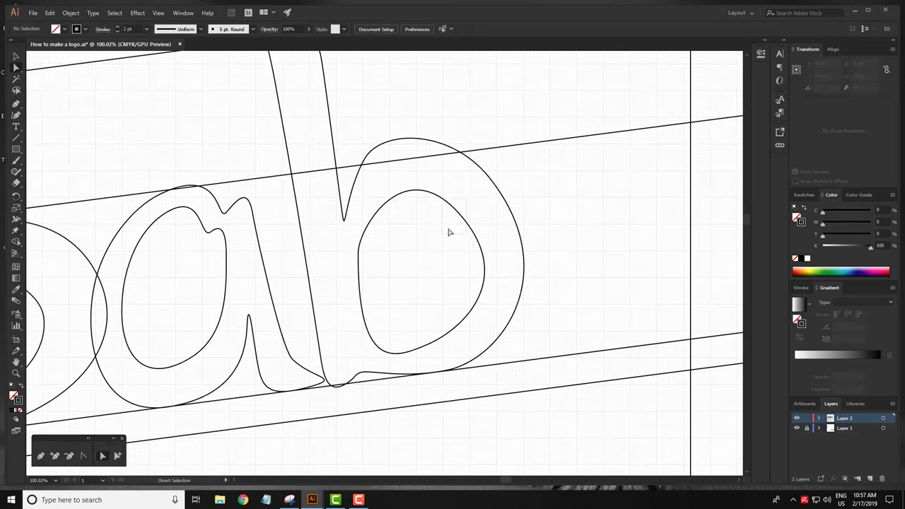
drag(467, 201, 448, 232)
drag(403, 157, 412, 158)
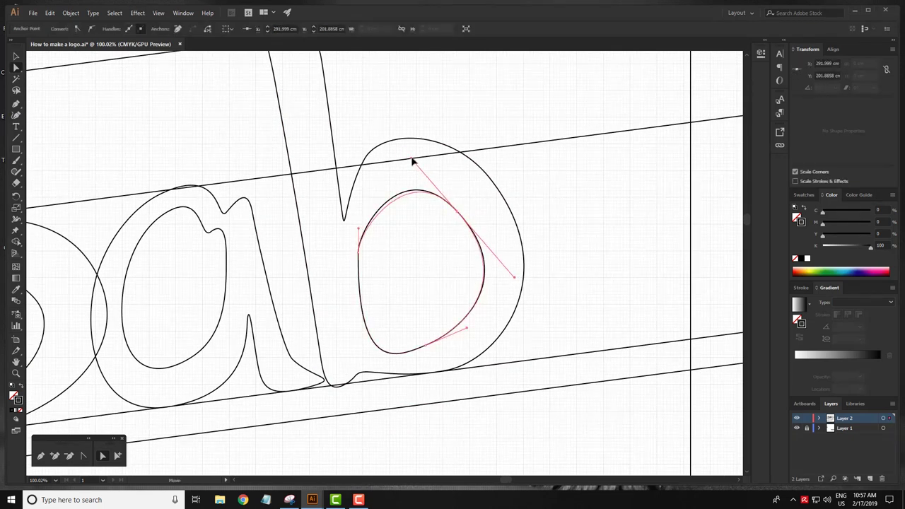
click(361, 225)
drag(362, 221, 354, 203)
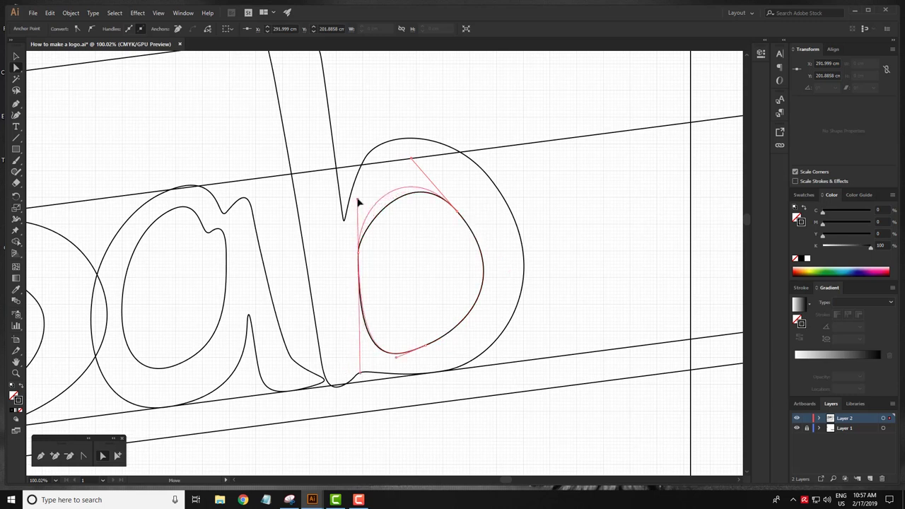
click(394, 252)
Narrow the inner counter's right side and smooth its bottom-right and bottom-left curves.
click(482, 295)
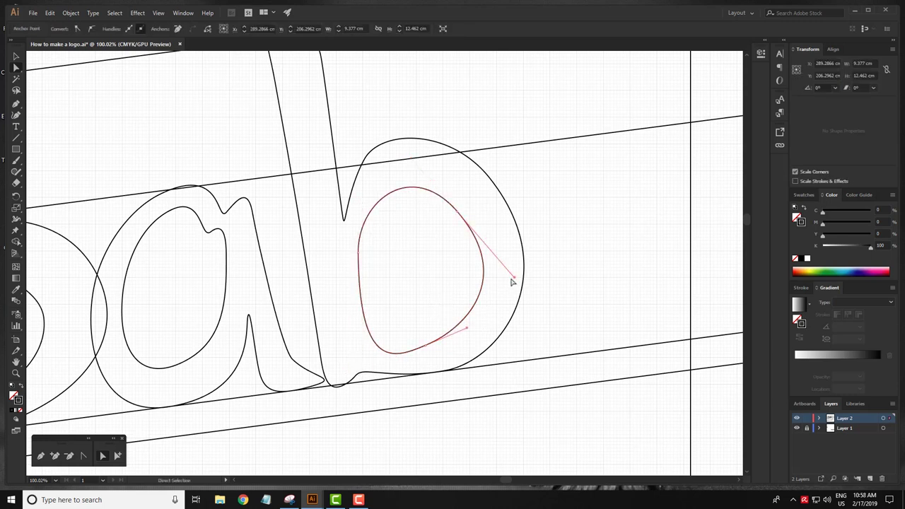
drag(515, 279, 508, 267)
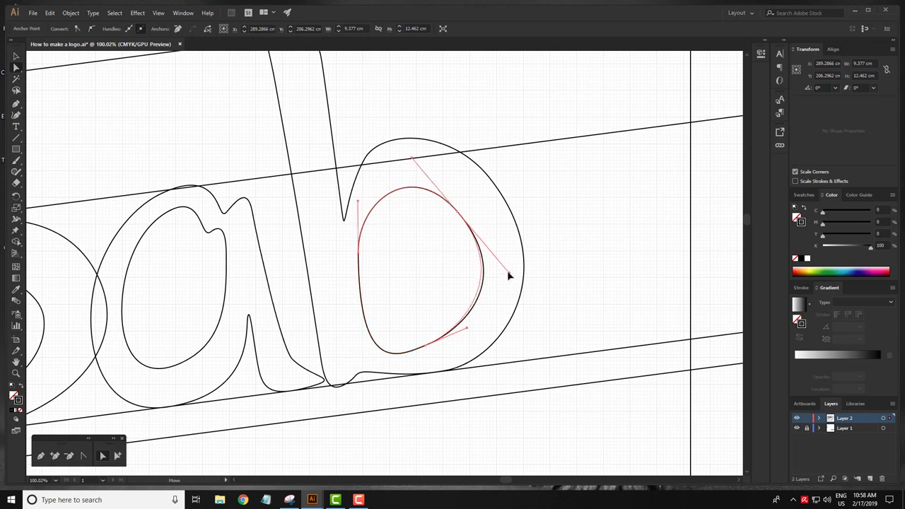
drag(467, 330, 472, 328)
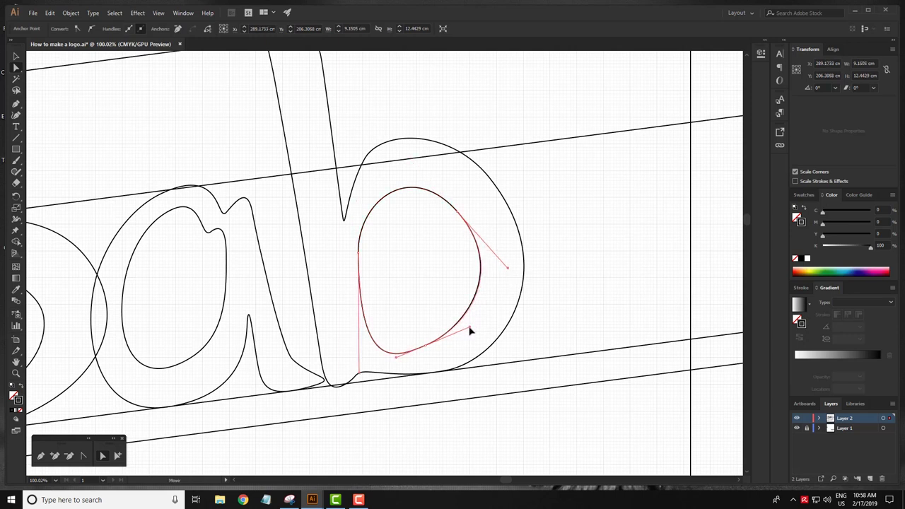
click(359, 370)
drag(360, 364, 358, 366)
click(471, 299)
Make the b's outer right side bulge more and reshape its top curve near the stem.
scroll(459, 279, right, 3)
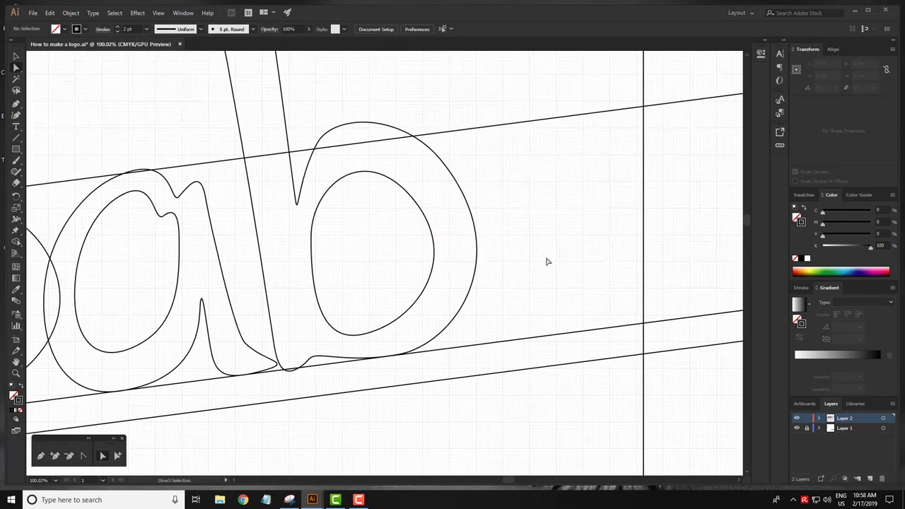
click(458, 180)
click(444, 167)
drag(517, 255, 520, 259)
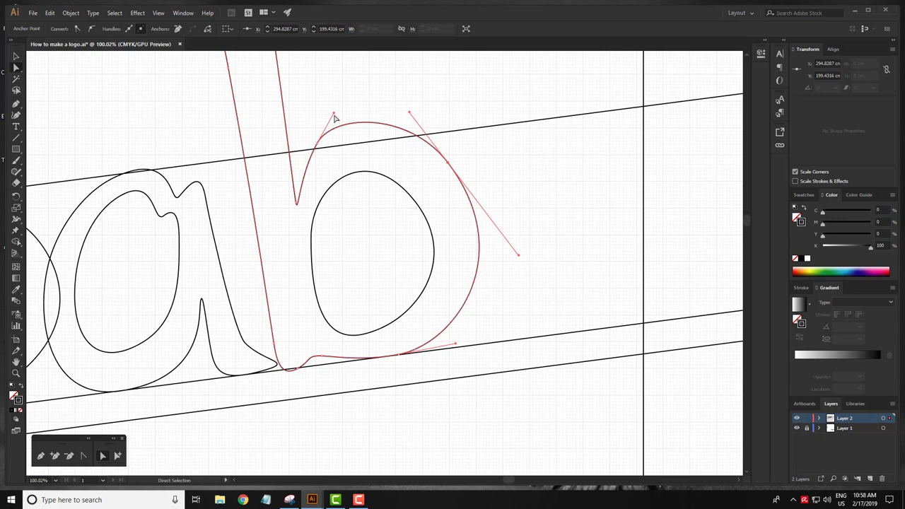
drag(336, 112, 333, 115)
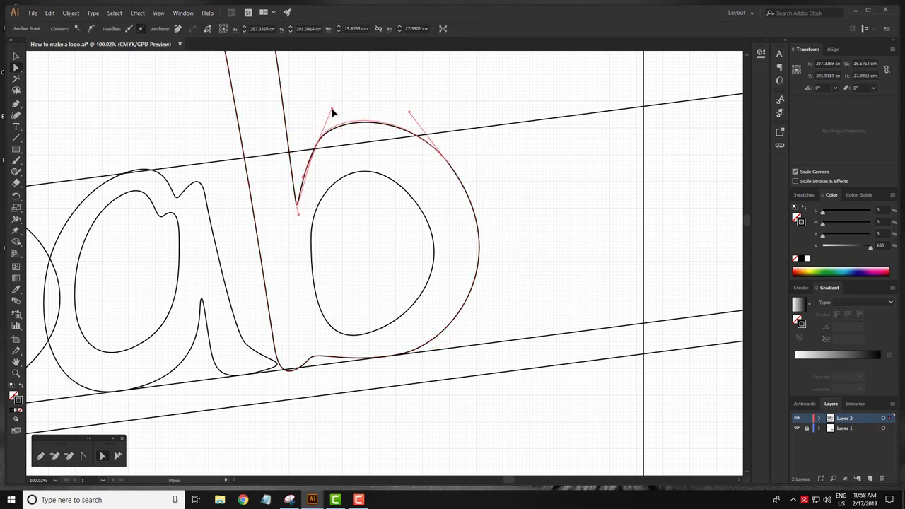
click(438, 188)
scroll(430, 250, down, 2)
Bring the 3ab lettering into view and reshape the 3's inner corner and lower-right curve.
scroll(490, 230, down, 1)
drag(489, 231, 631, 237)
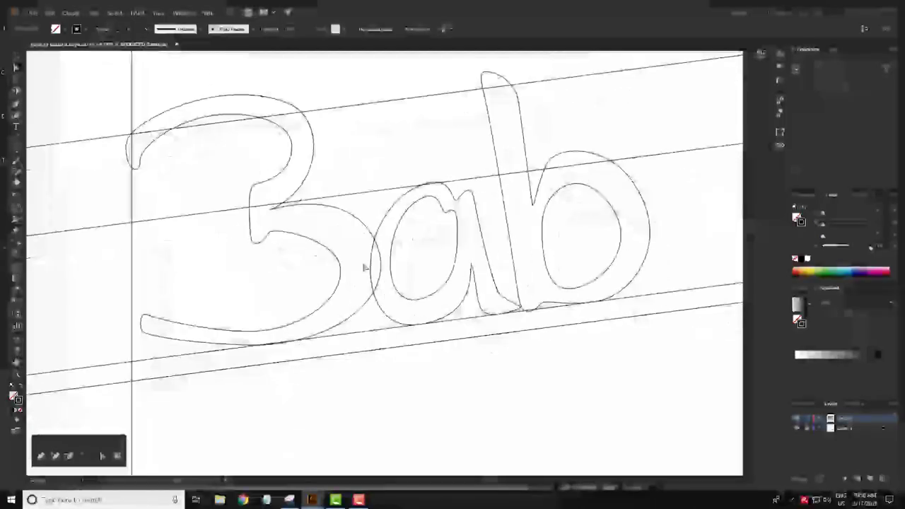
drag(271, 236, 265, 239)
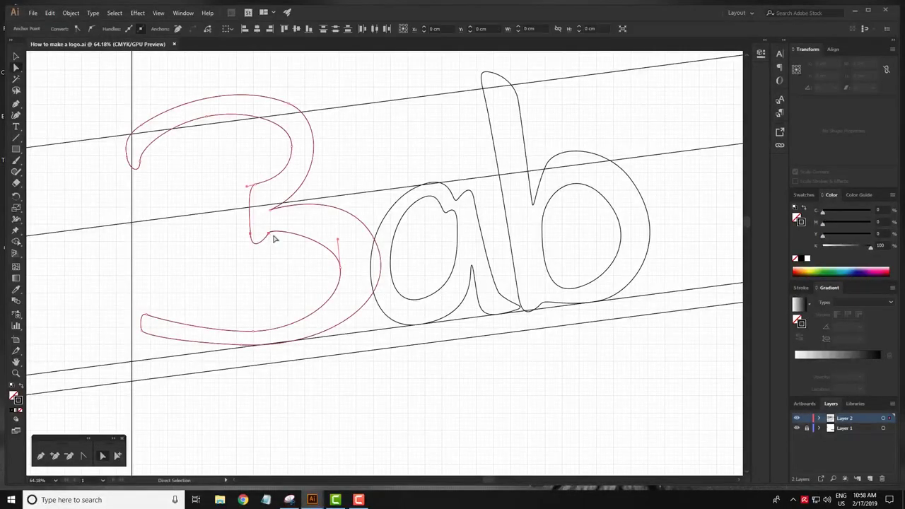
drag(340, 259, 332, 229)
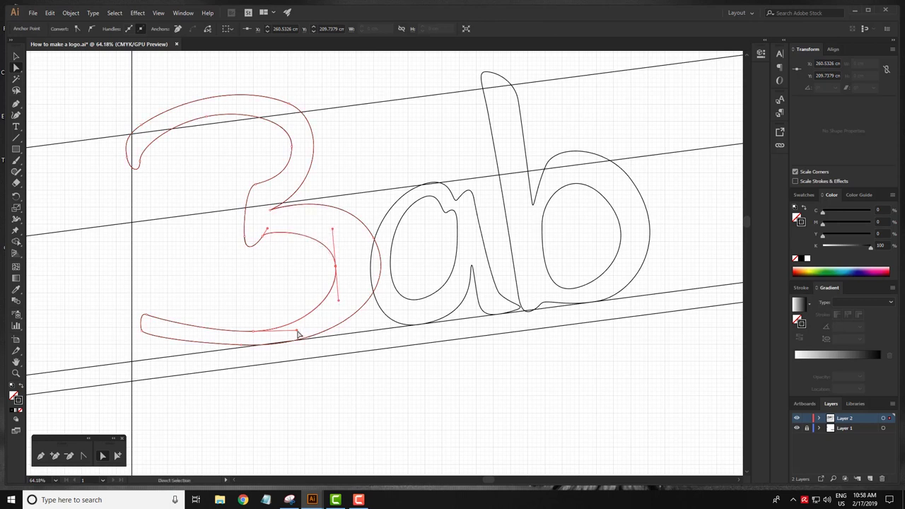
click(176, 307)
Zoom in on the 3's tail and display the handles of its upper and lower curves.
drag(154, 337, 241, 272)
scroll(241, 272, up, 5)
click(227, 267)
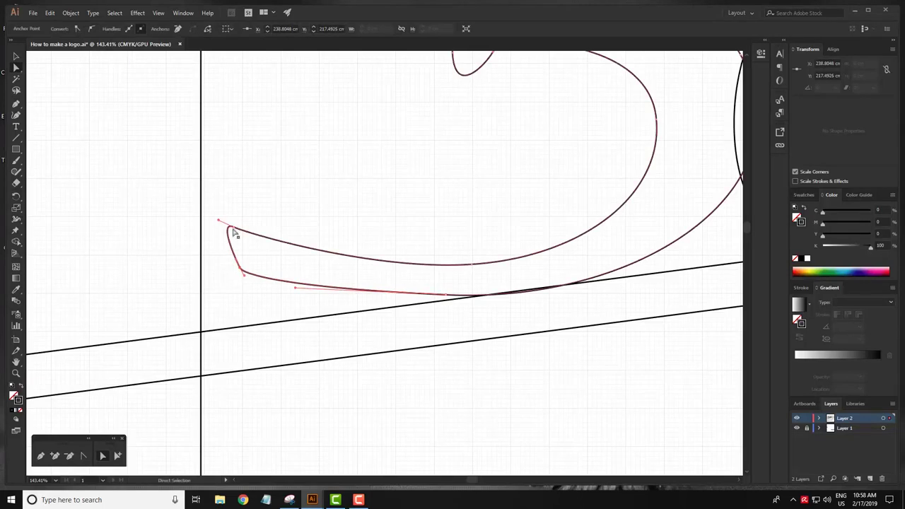
click(216, 223)
click(237, 265)
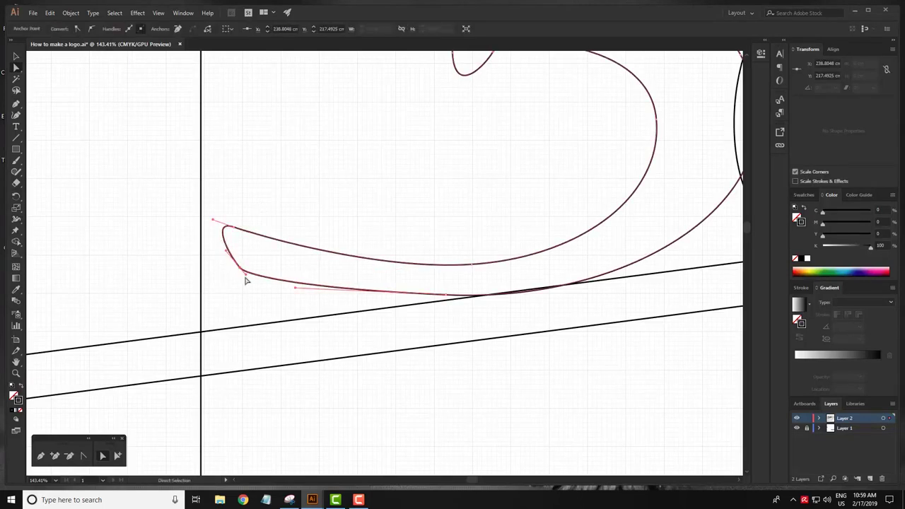
click(388, 302)
Select the tail's bottom anchor and flatten the 3's bottom curve along the baseline.
click(358, 292)
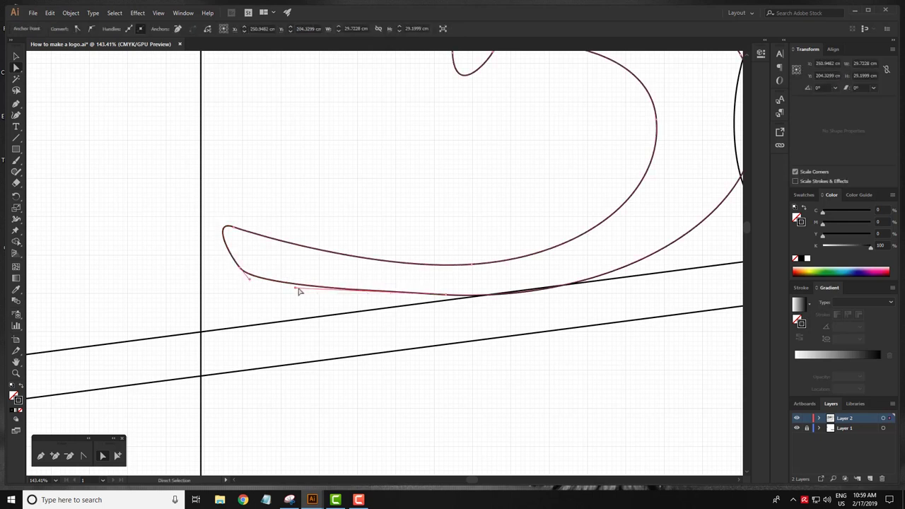
click(296, 292)
click(296, 291)
click(298, 292)
click(296, 290)
click(296, 291)
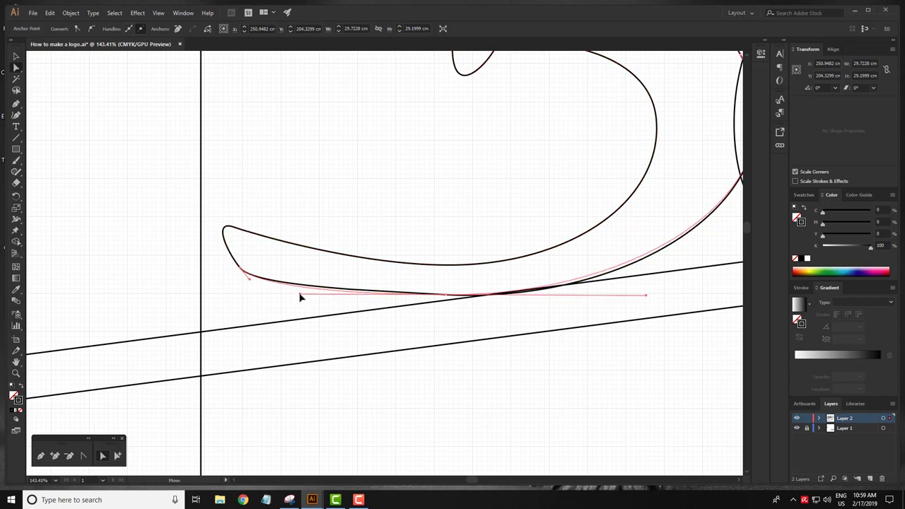
click(446, 296)
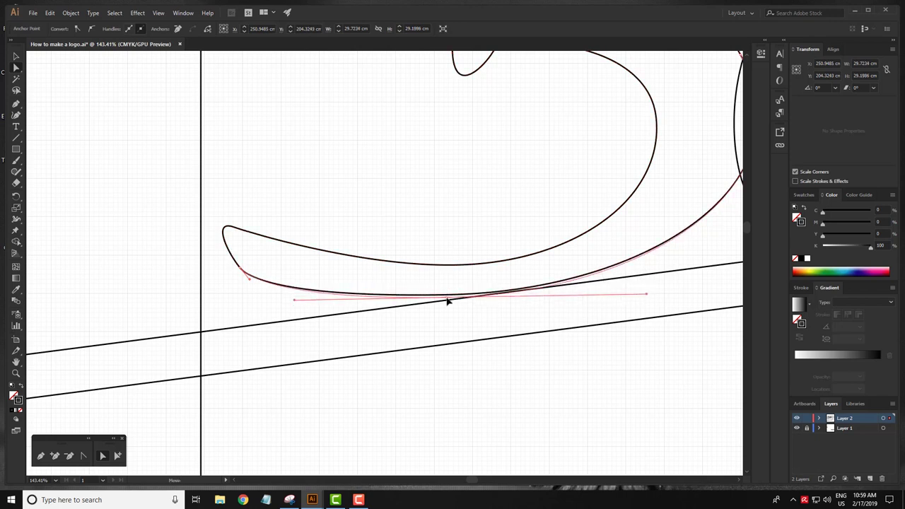
drag(646, 297, 659, 291)
Reshape the middle junction curve of the outlined 3 by pulling out an anchor handle.
click(572, 253)
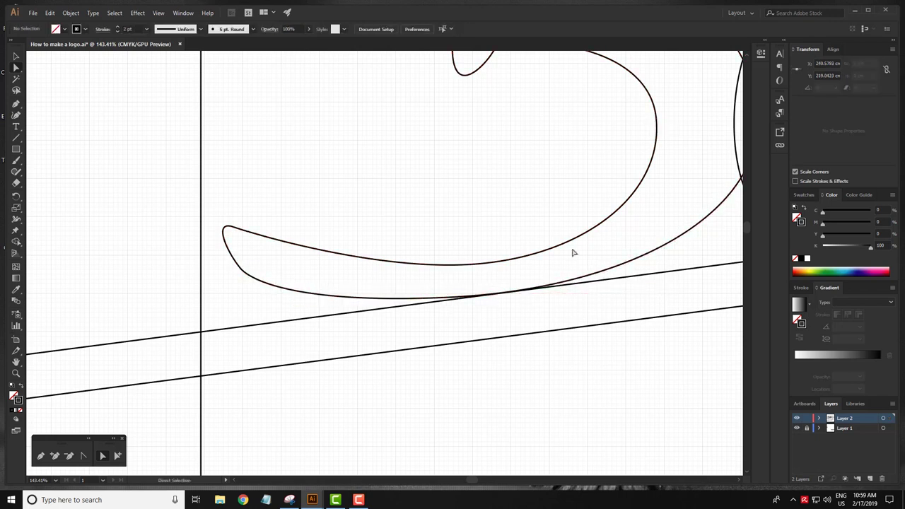
alt+scroll(432, 316, down, 3)
scroll(372, 185, up, 1)
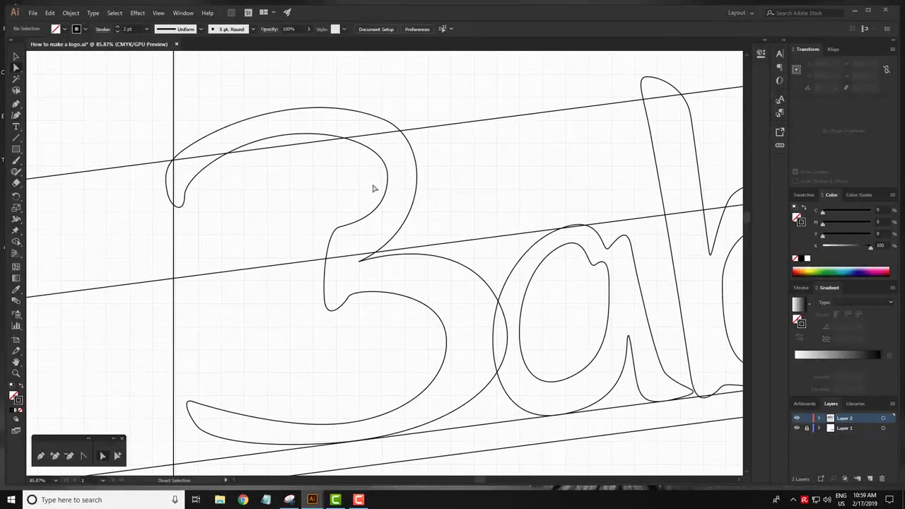
click(391, 182)
click(388, 178)
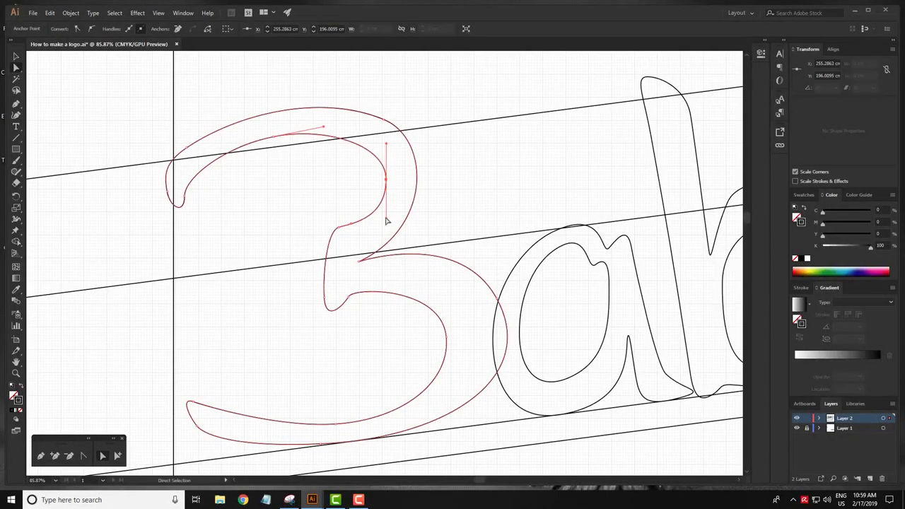
click(377, 263)
click(338, 228)
click(302, 197)
drag(359, 258, 430, 226)
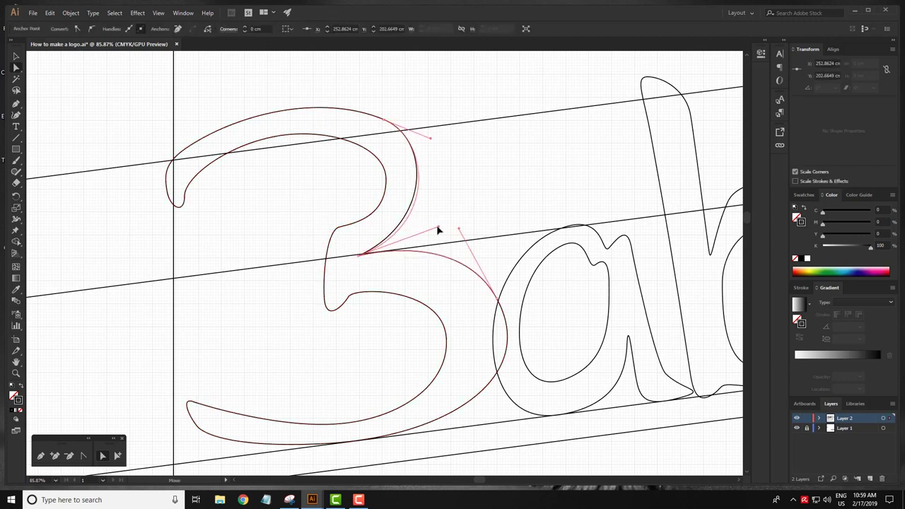
click(485, 184)
Reshape the 3's upper-right curve and smooth the kink in its stem.
key(z)
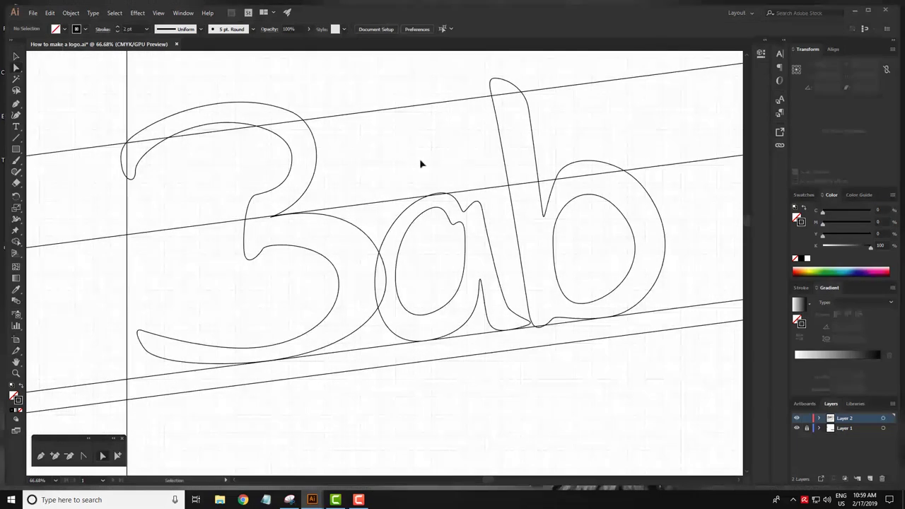
click(318, 136)
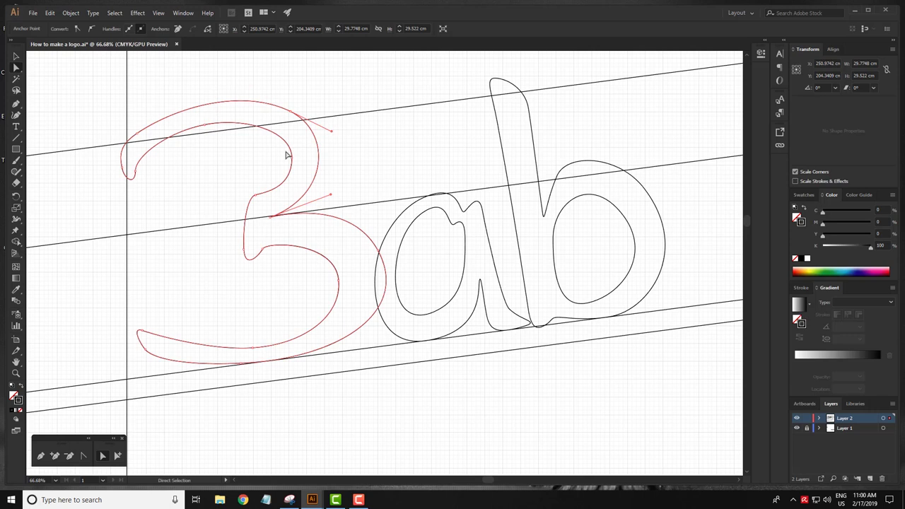
drag(291, 161, 292, 122)
scroll(286, 226, up, 5)
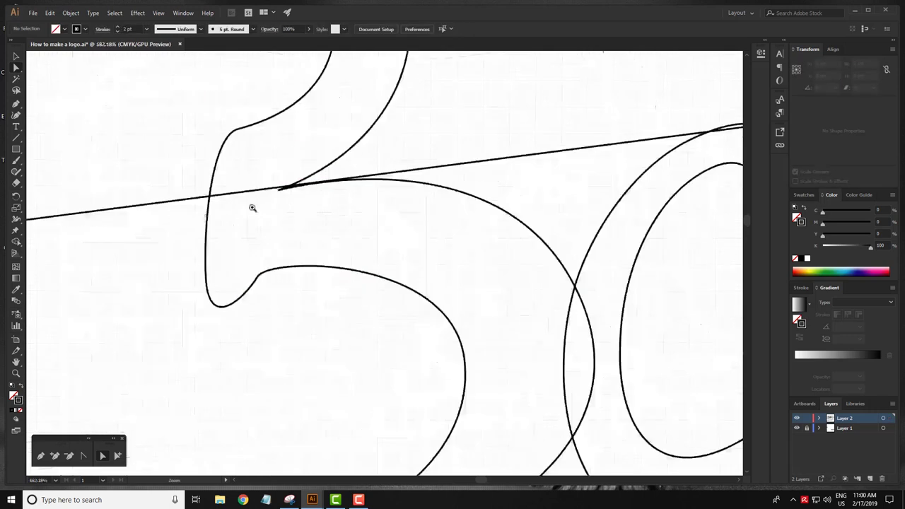
drag(206, 224, 210, 210)
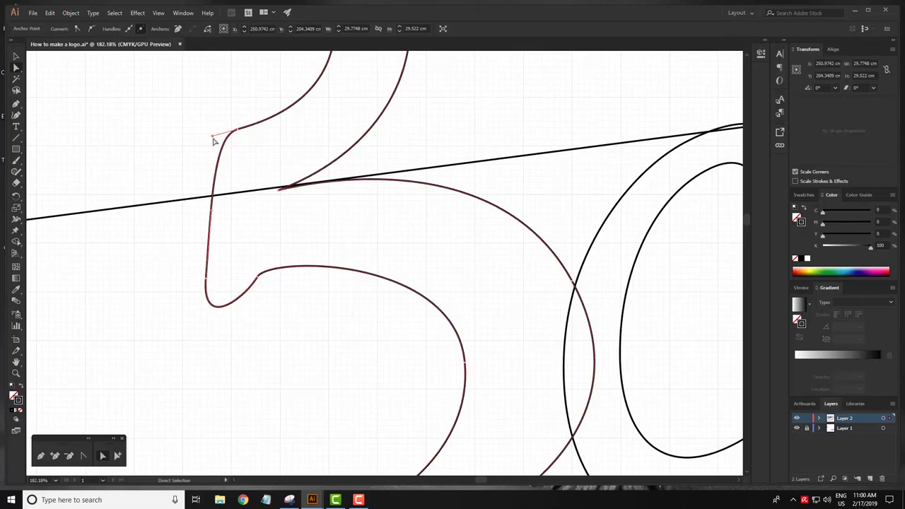
click(215, 188)
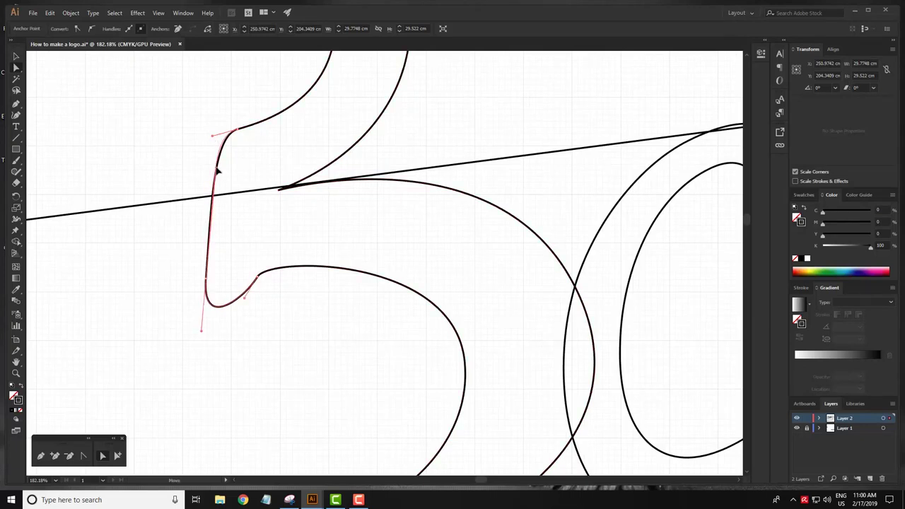
mouse_move(179, 265)
mouse_down()
mouse_move(245, 336)
mouse_move(202, 336)
mouse_up()
click(244, 324)
click(231, 310)
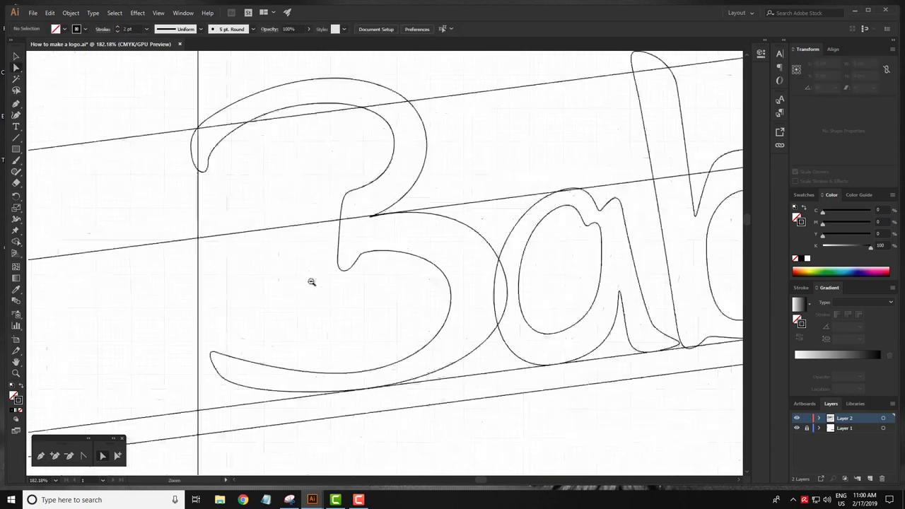
Reshape the 3's lower bowl and the curve where it meets the a.
scroll(311, 281, down, 5)
drag(461, 288, 344, 265)
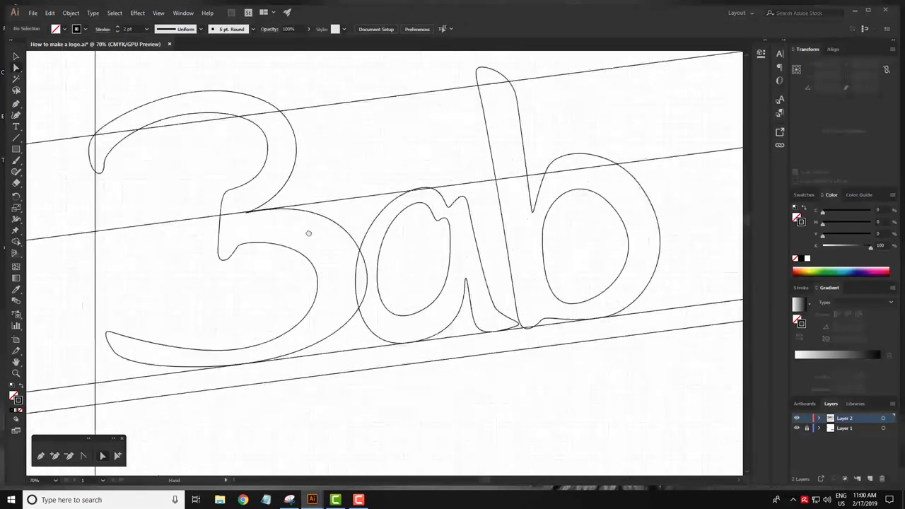
click(272, 282)
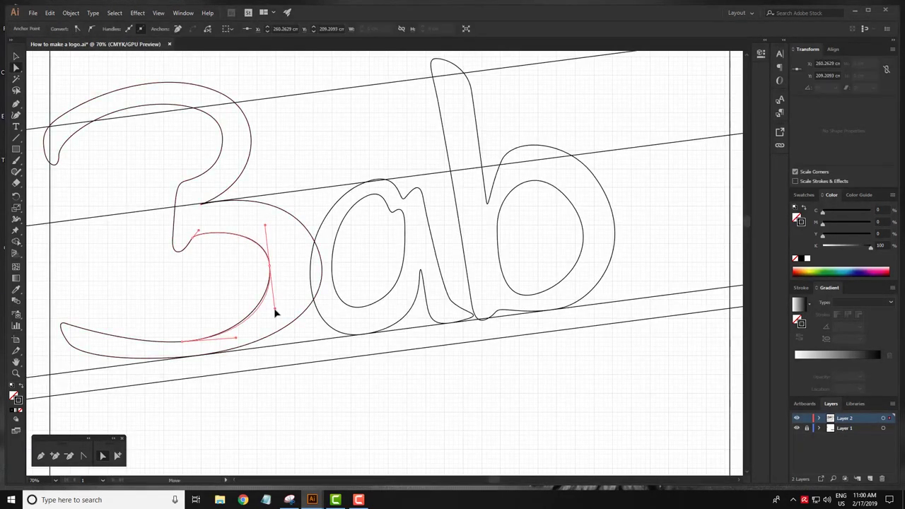
click(287, 297)
click(304, 228)
drag(282, 185, 290, 177)
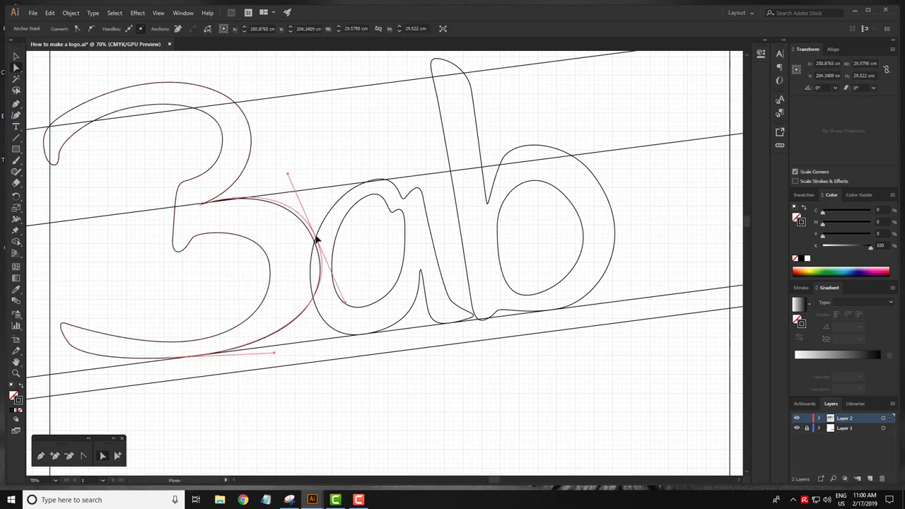
click(339, 138)
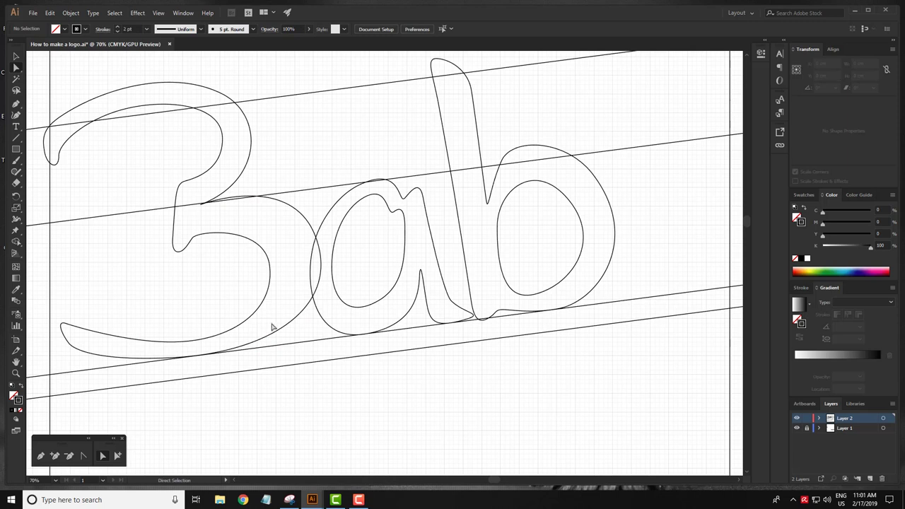
click(284, 322)
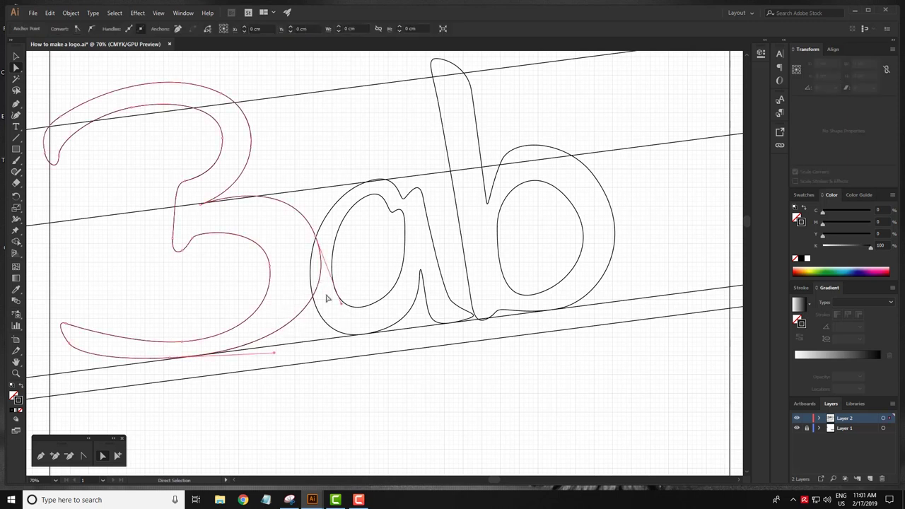
drag(343, 314, 346, 318)
Zoom out and drag the copied 'a' to the right of the 'b'.
click(389, 260)
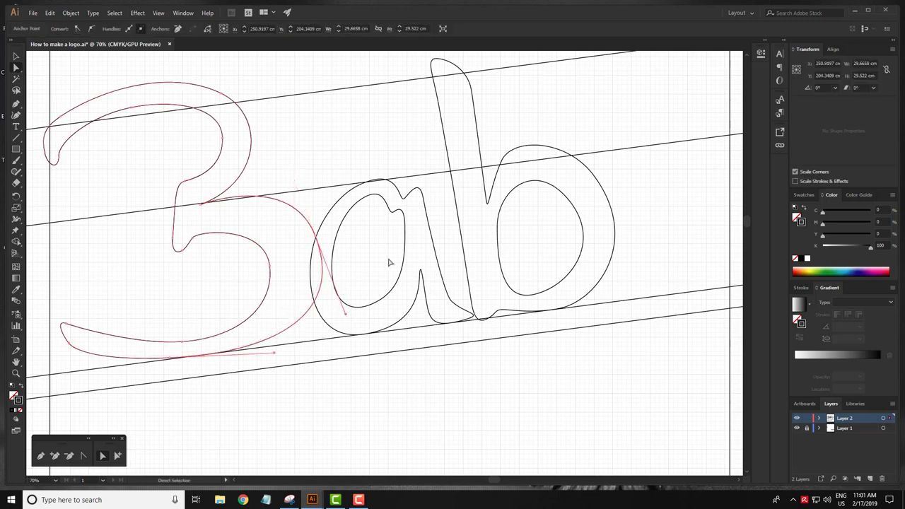
key(v)
click(417, 271)
key(a)
click(349, 128)
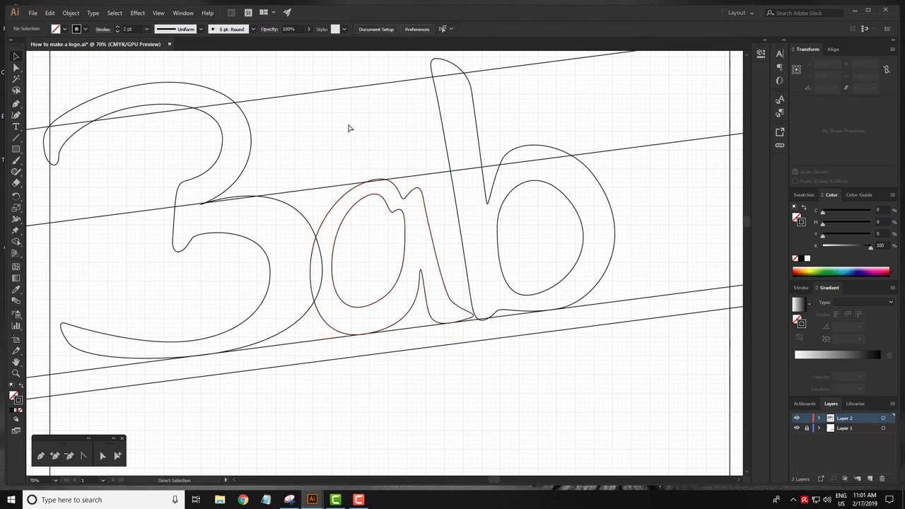
click(487, 192)
click(513, 222)
key(z)
mouse_move(510, 236)
mouse_down()
mouse_move(418, 259)
mouse_move(318, 250)
mouse_up()
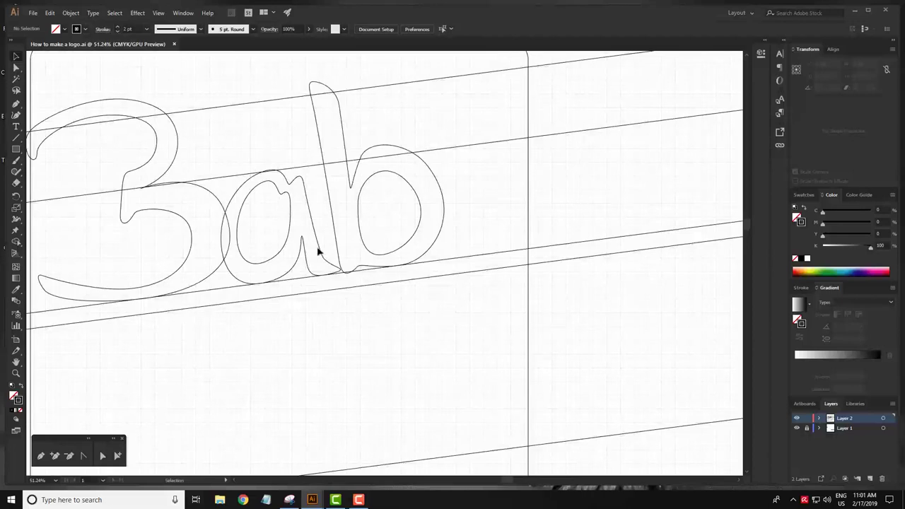
mouse_move(415, 236)
mouse_down()
mouse_move(540, 213)
mouse_move(530, 208)
mouse_move(441, 289)
mouse_move(261, 183)
mouse_up()
Scale the selected 3aba outlines down and shift them left.
click(347, 238)
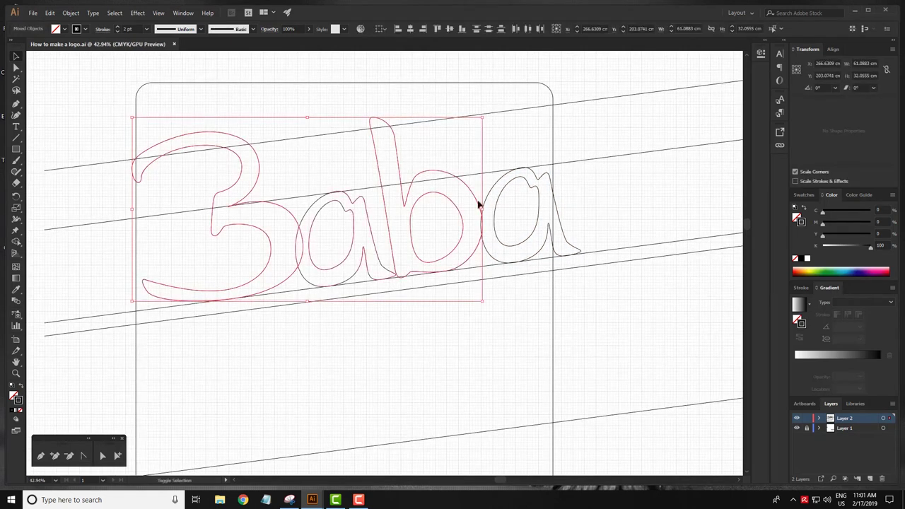
shift+click(502, 198)
drag(581, 118, 547, 130)
drag(502, 187, 468, 192)
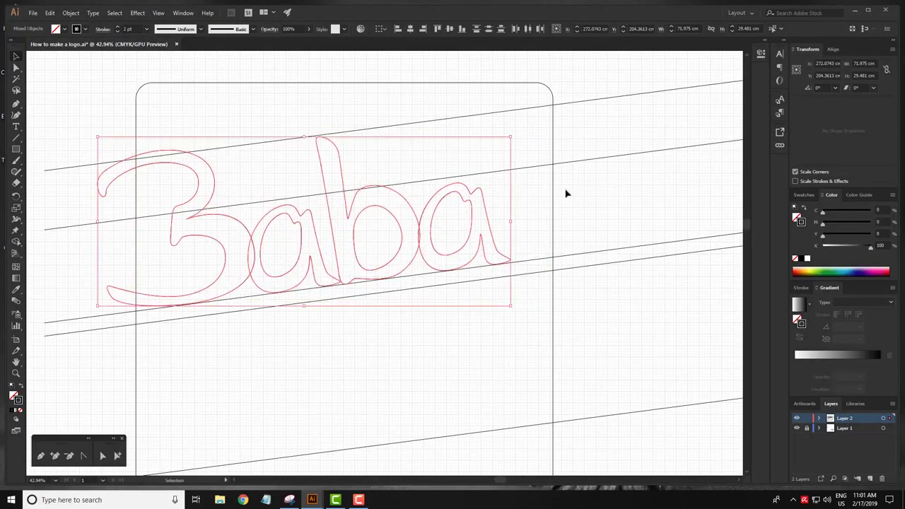
click(565, 194)
Narrow the 3 slightly, to about 26.18 cm wide.
scroll(358, 224, up, 3)
click(277, 181)
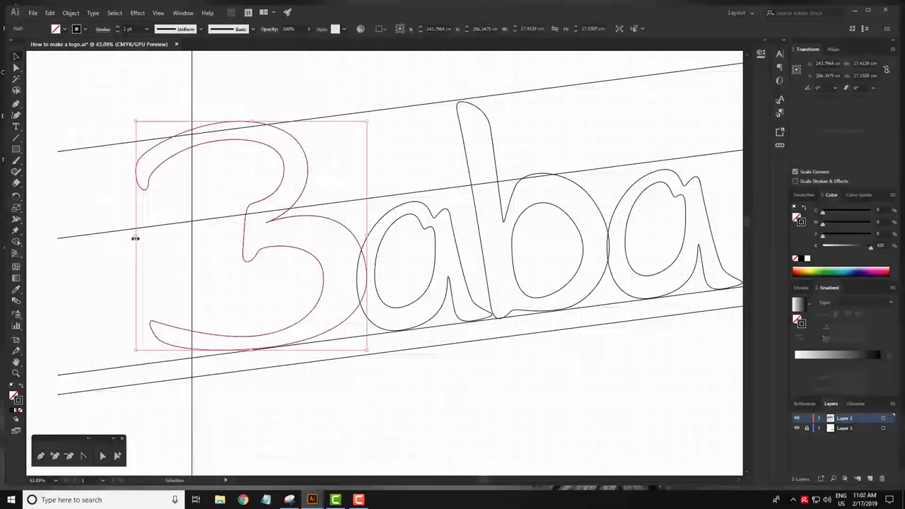
drag(153, 235, 154, 235)
scroll(400, 229, down, 3)
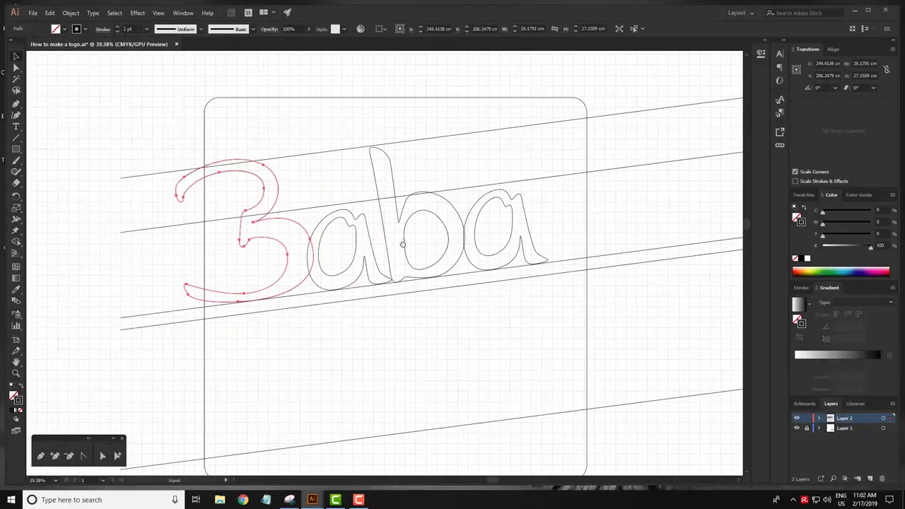
click(608, 198)
Reposition the 3aba lettering within the rounded frame.
click(606, 198)
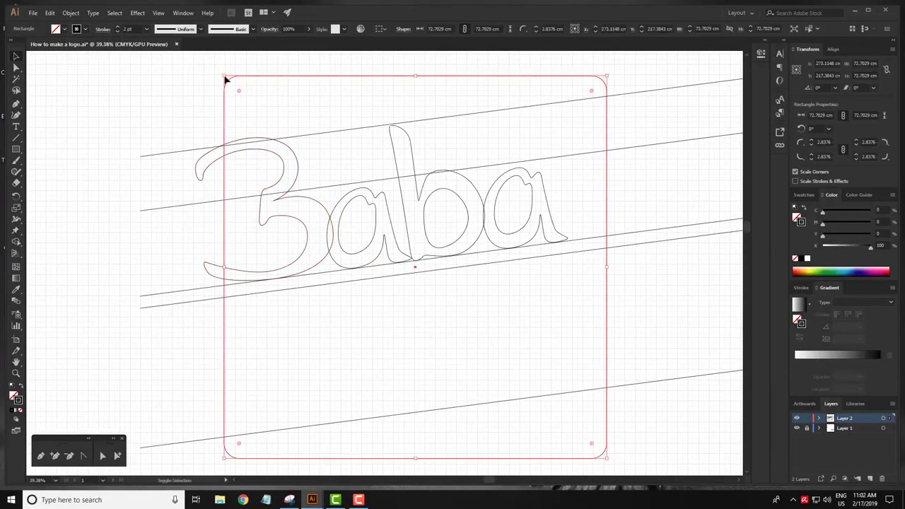
drag(499, 217, 504, 227)
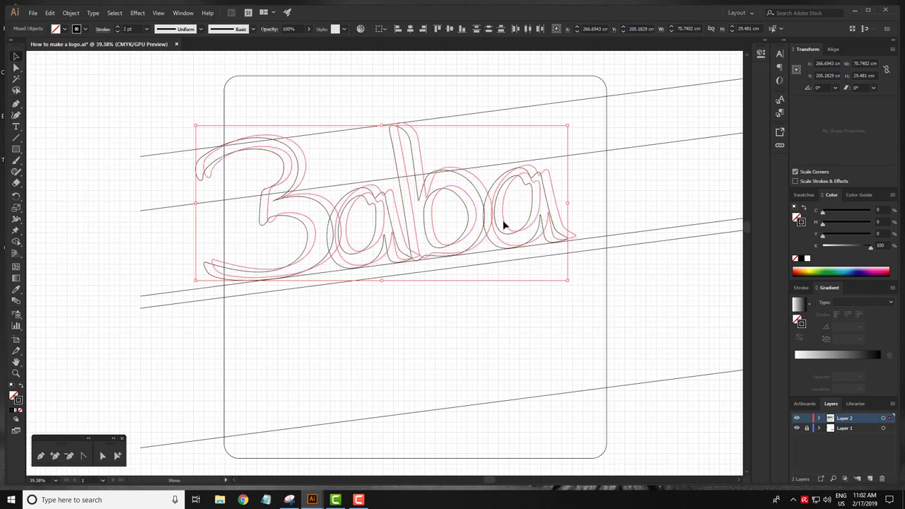
drag(504, 226, 502, 224)
click(656, 207)
scroll(447, 234, right, 3)
Zoom in on the last a's tail, flatten its upper edge and pull the lower curve along the guide.
click(446, 234)
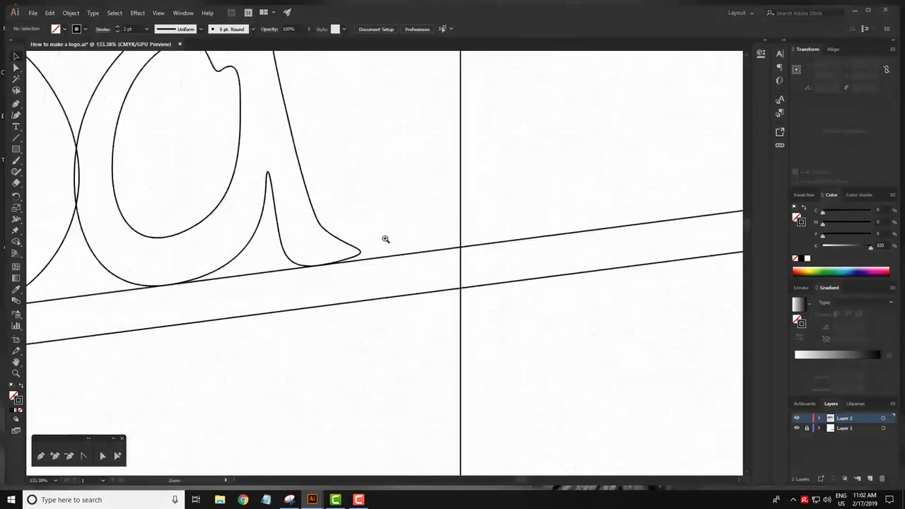
mouse_move(268, 275)
mouse_down()
mouse_move(400, 228)
mouse_move(560, 202)
mouse_up()
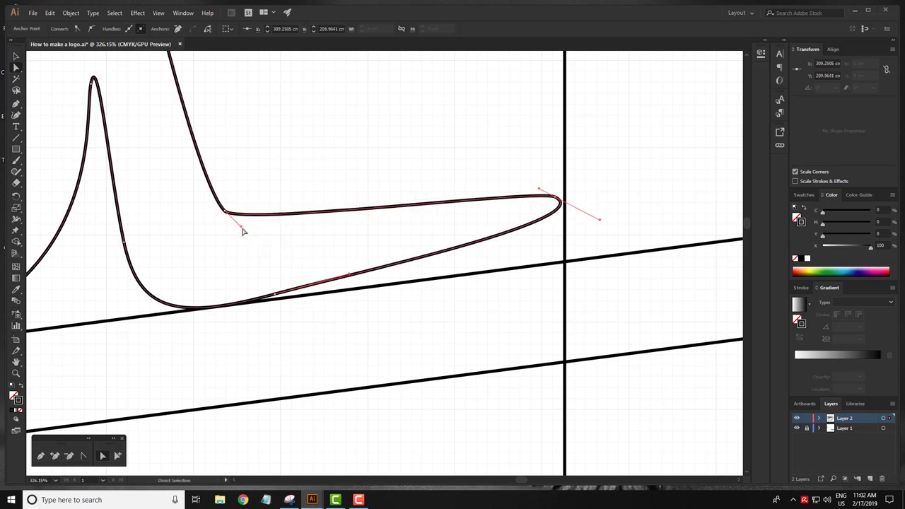
drag(322, 214, 294, 222)
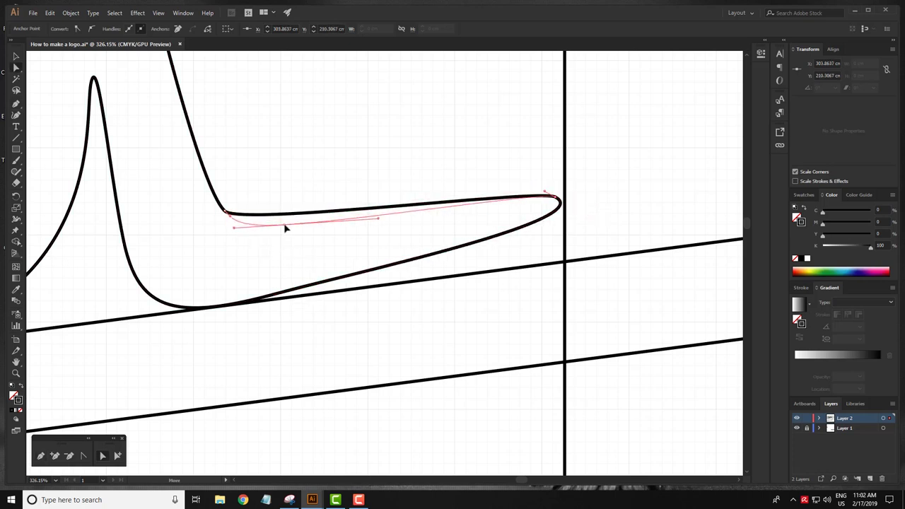
drag(232, 221, 233, 222)
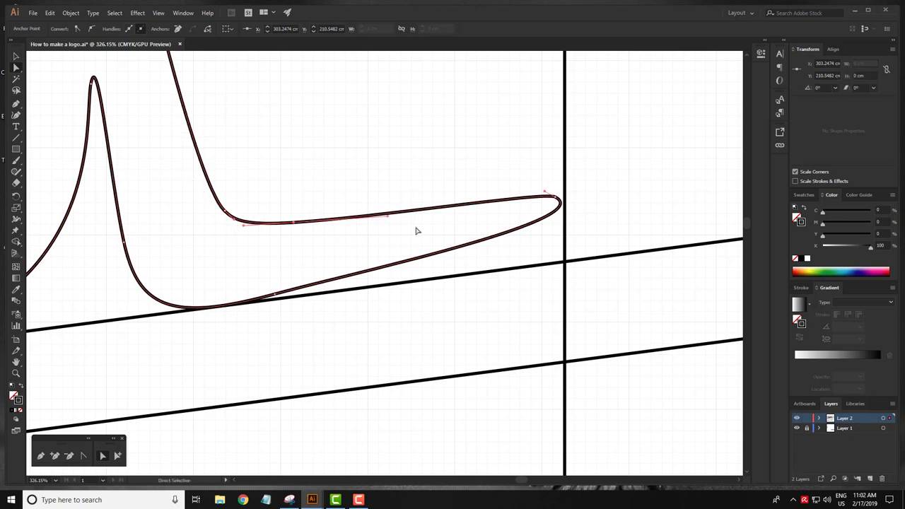
drag(517, 236, 581, 260)
drag(324, 283, 272, 299)
Round off the tail's right end and tighten its top-right anchor and handle.
drag(512, 280, 525, 267)
drag(557, 200, 592, 214)
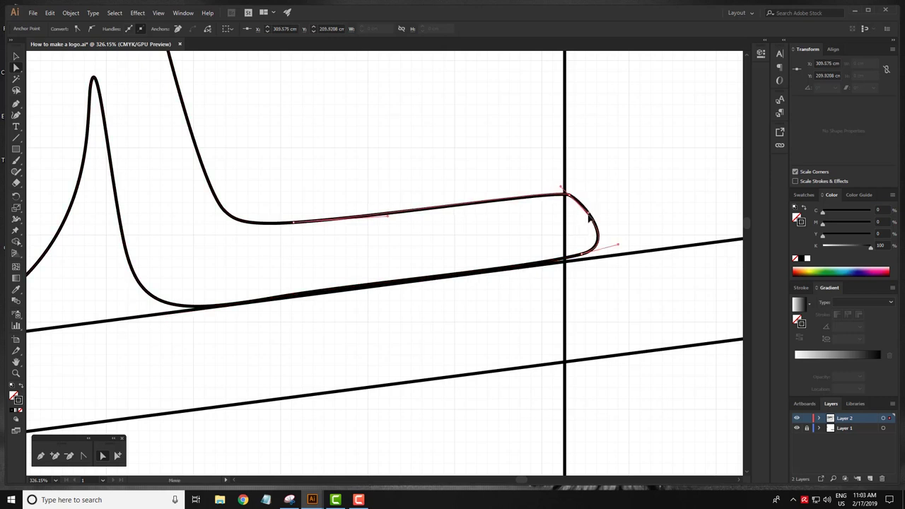
drag(620, 248, 625, 247)
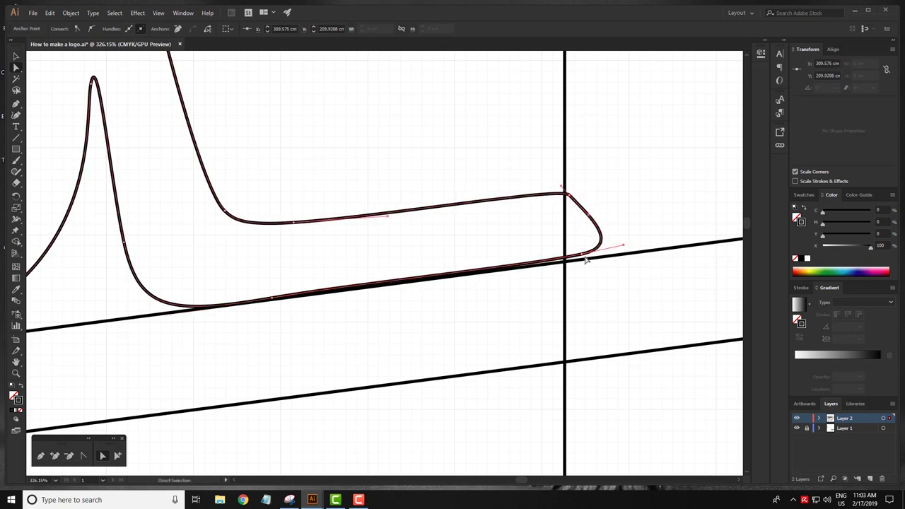
click(565, 193)
drag(566, 191, 558, 183)
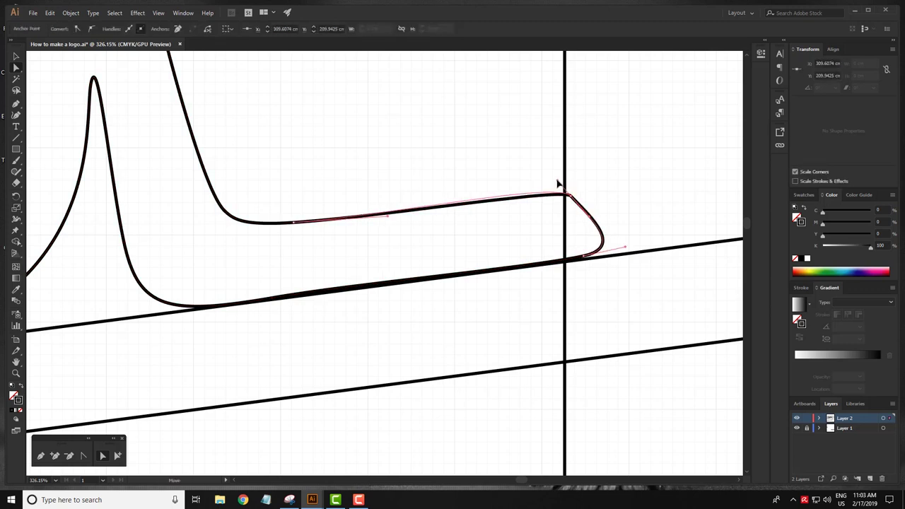
drag(387, 214, 531, 201)
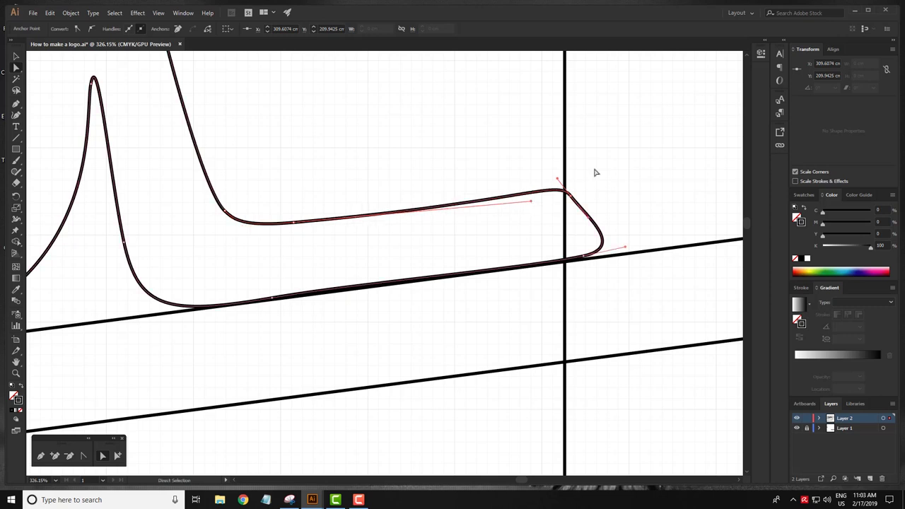
click(479, 234)
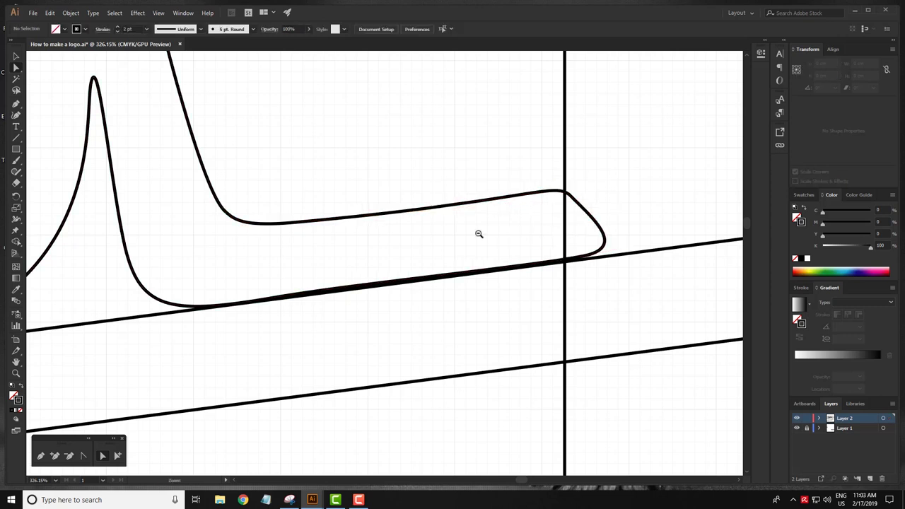
scroll(484, 236, down, 5)
Smooth the top arc of the 3 by dragging its direction handle.
scroll(442, 269, down, 3)
scroll(442, 269, up, 4)
scroll(422, 304, up, 2)
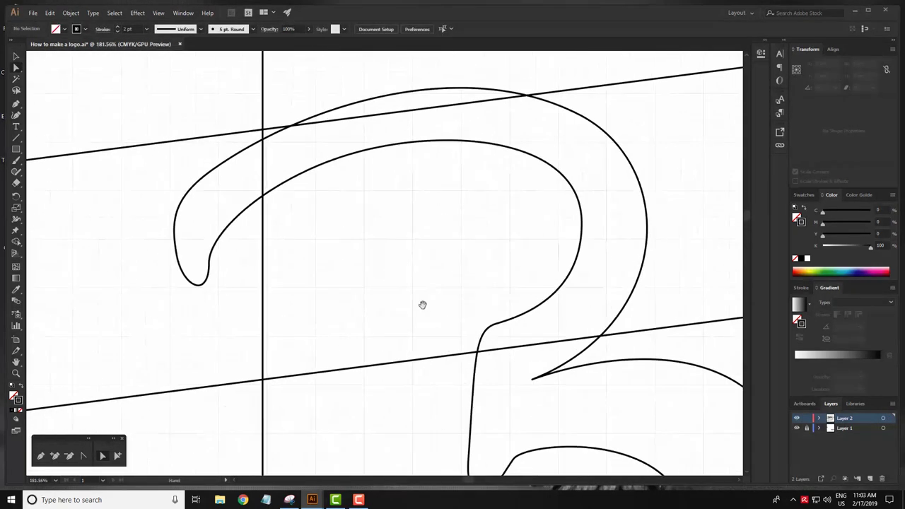
drag(182, 252, 290, 233)
scroll(382, 177, right, 3)
scroll(398, 125, up, 2)
drag(396, 118, 448, 141)
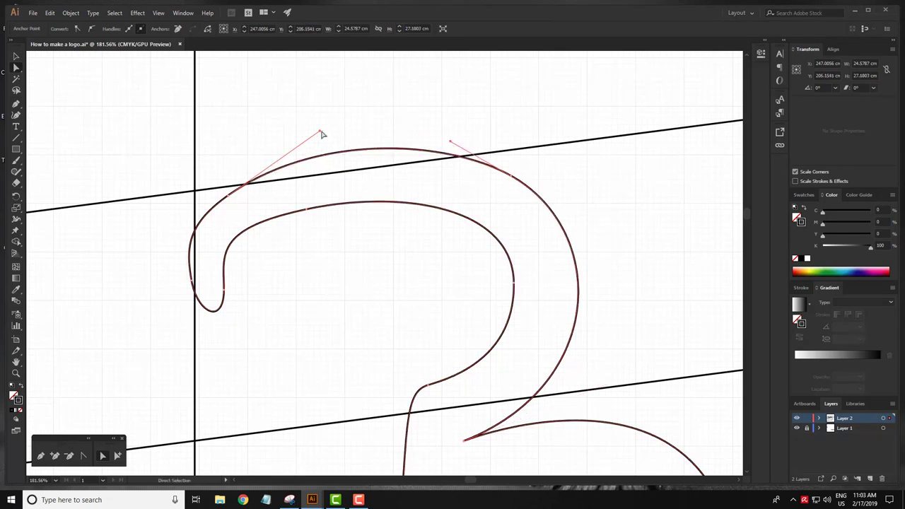
click(290, 244)
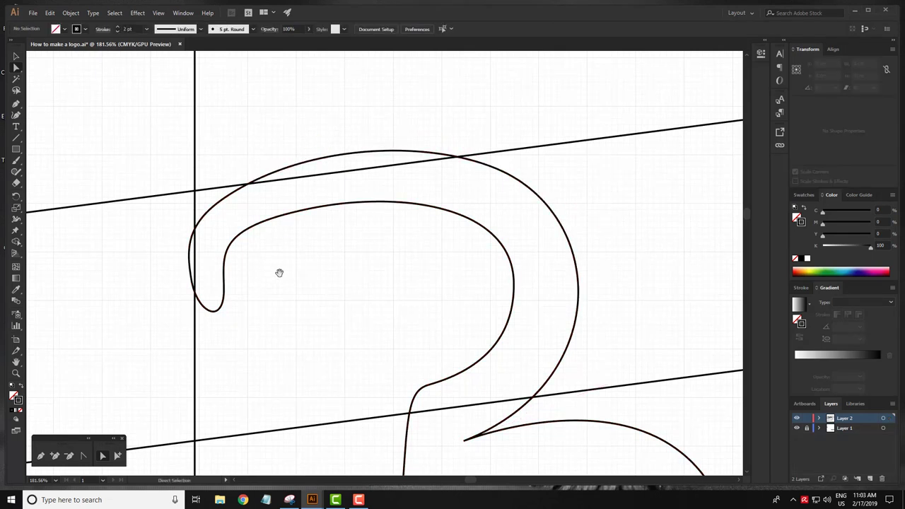
Move the curl's lower anchor outward and rotate its curve handle.
scroll(393, 196, up, 3)
scroll(228, 290, up, 2)
click(251, 293)
mouse_move(251, 296)
mouse_down()
mouse_move(258, 392)
mouse_move(251, 372)
mouse_up()
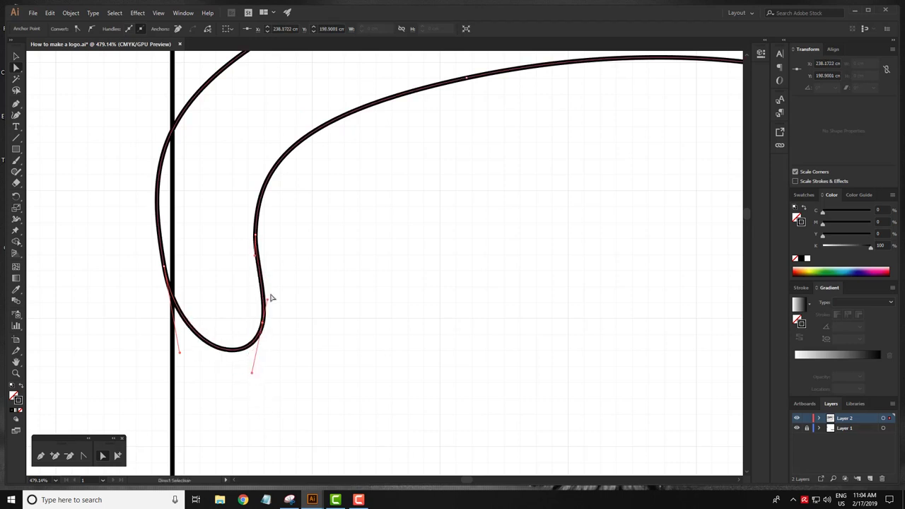
drag(268, 303, 275, 296)
click(258, 273)
click(378, 255)
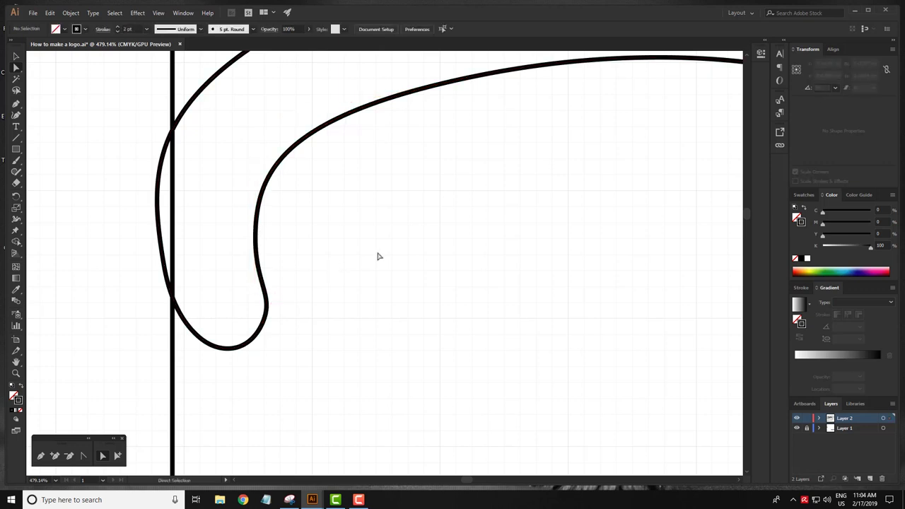
Reshape the lower-right part of the 3's curl into a rounded hook.
scroll(396, 255, down, 3)
scroll(382, 289, up, 3)
click(277, 322)
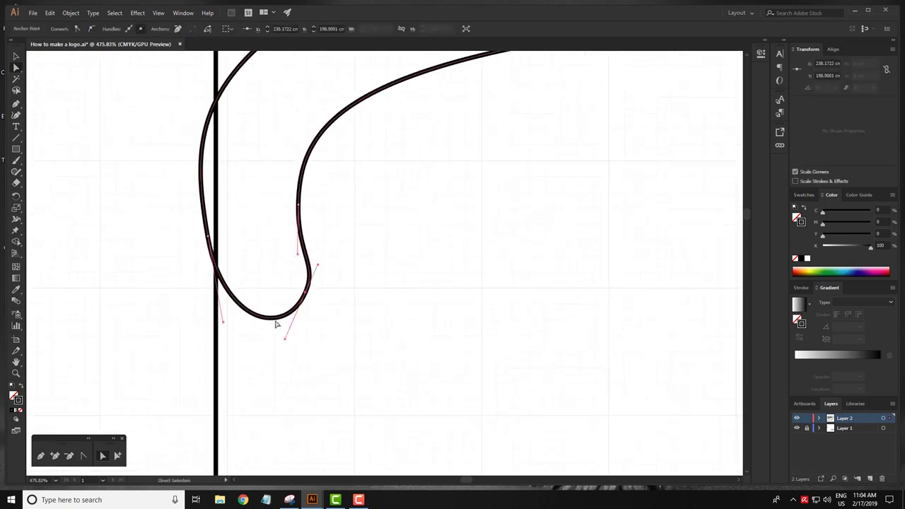
click(258, 321)
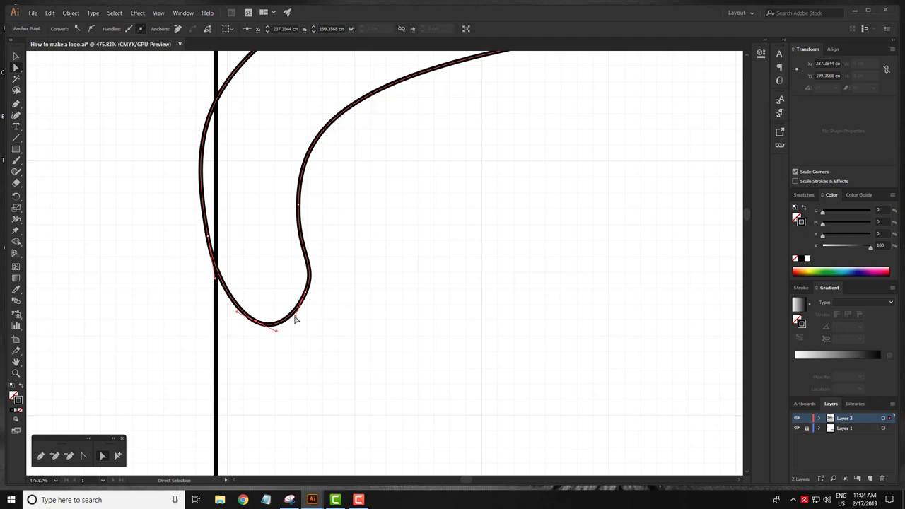
drag(316, 276, 307, 261)
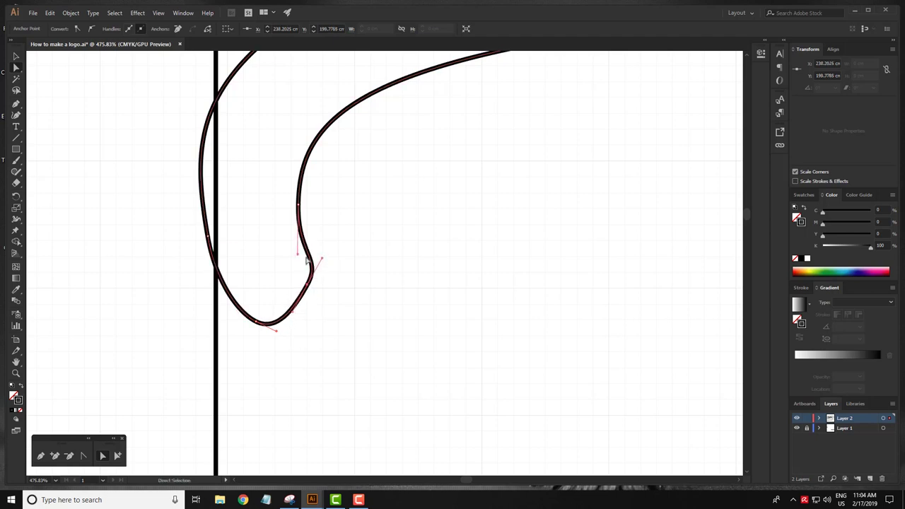
click(398, 260)
scroll(297, 273, down, 3)
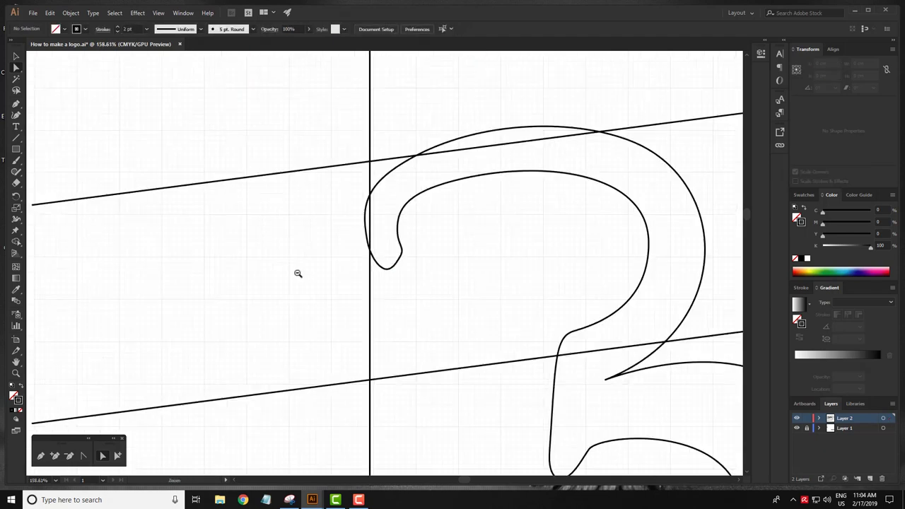
Pull the left tip of the 3's lower tail rightward.
scroll(336, 182, down, 2)
scroll(259, 224, down, 1)
scroll(365, 236, down, 1)
scroll(302, 293, down, 1)
scroll(361, 263, up, 2)
scroll(408, 228, up, 2)
click(240, 228)
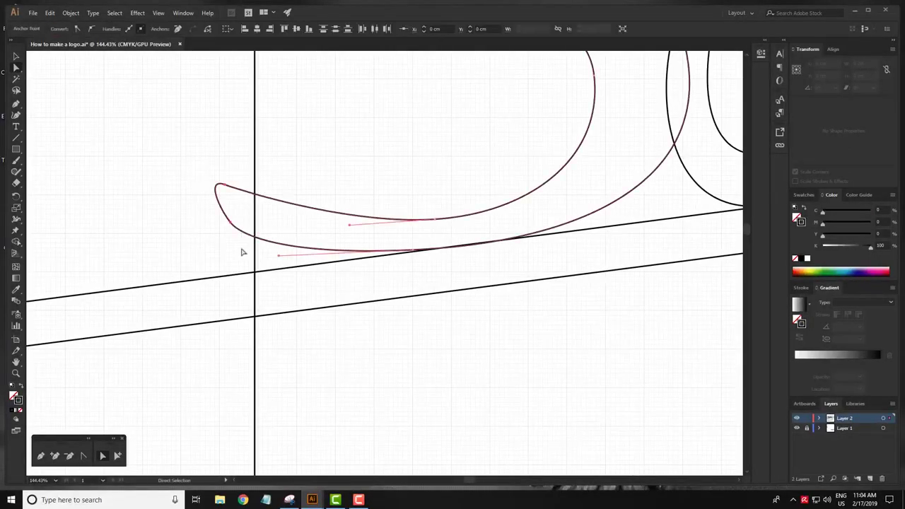
mouse_move(240, 226)
mouse_down()
mouse_move(289, 239)
mouse_move(269, 253)
mouse_up()
Adjust the tail's lower curve handle and round the tip's upper curve.
scroll(336, 267, up, 1)
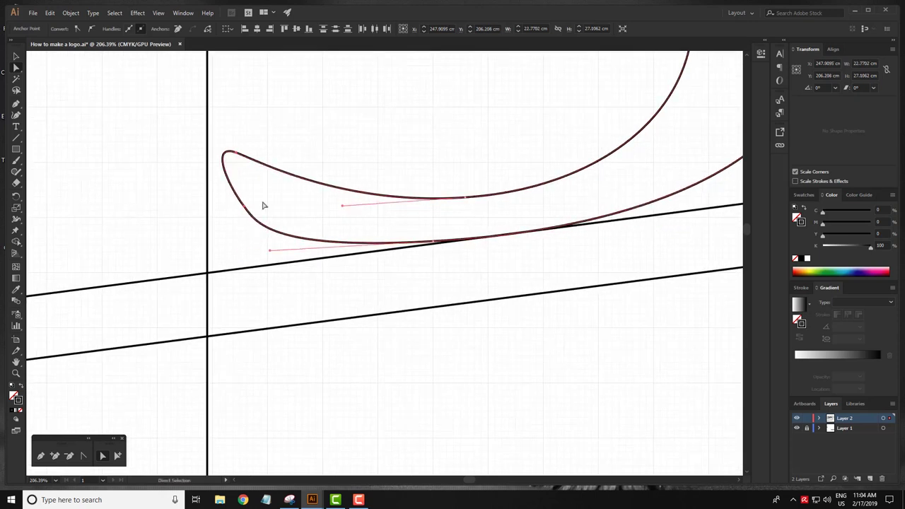
click(256, 228)
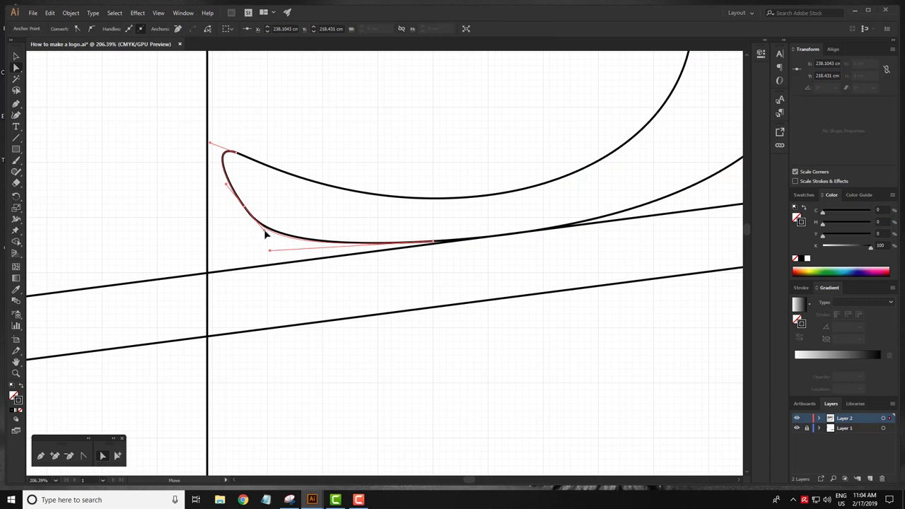
mouse_move(275, 252)
mouse_down()
mouse_move(282, 249)
mouse_move(257, 219)
mouse_move(268, 225)
mouse_up()
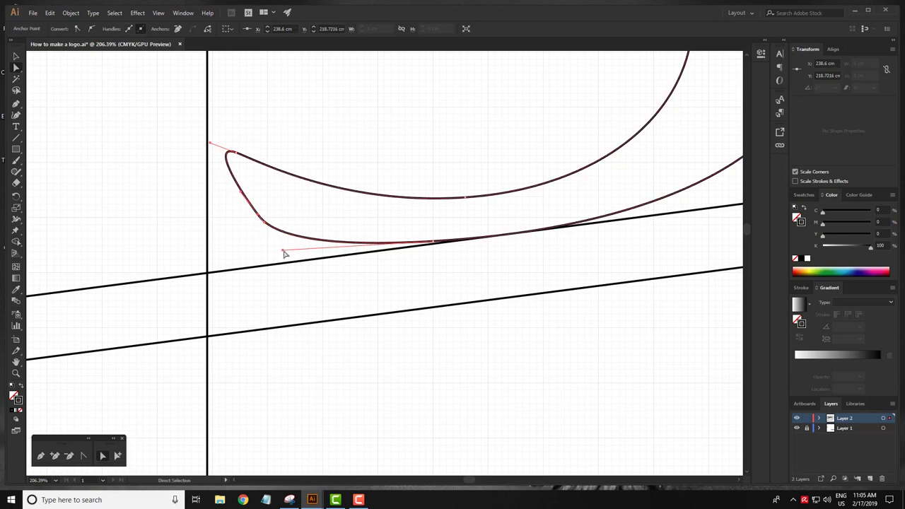
click(273, 205)
click(241, 158)
mouse_move(238, 158)
mouse_down()
mouse_move(256, 152)
mouse_move(224, 134)
mouse_up()
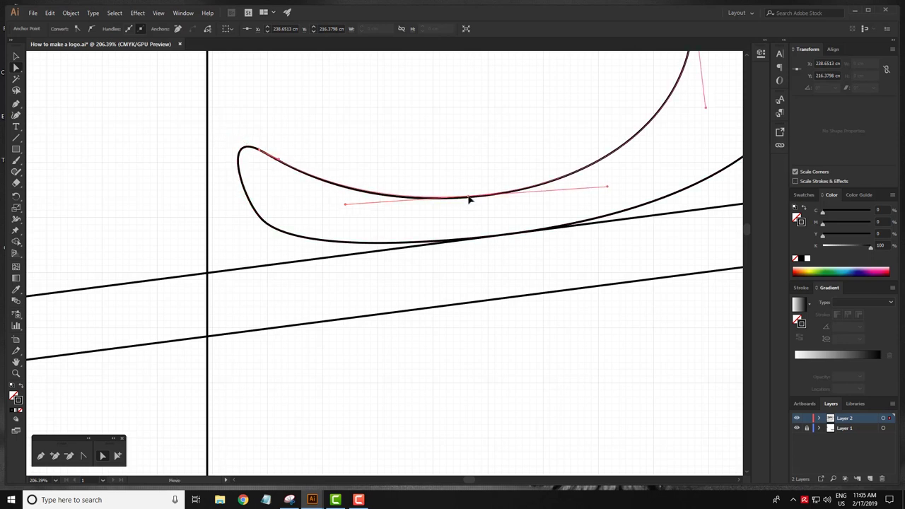
click(501, 210)
Zoom out to view the whole 3aba logo.
key(z)
alt+click(560, 224)
alt+click(495, 275)
alt+click(495, 275)
mouse_move(464, 318)
mouse_down()
mouse_move(307, 283)
mouse_move(529, 208)
mouse_move(453, 236)
mouse_up()
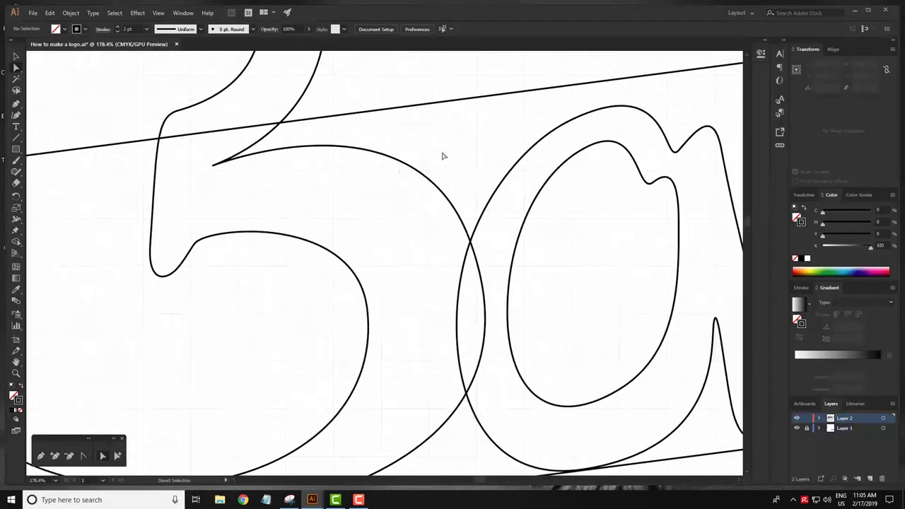
Reshape the 3's bowl curves where it crosses the a.
click(472, 235)
drag(415, 84, 416, 91)
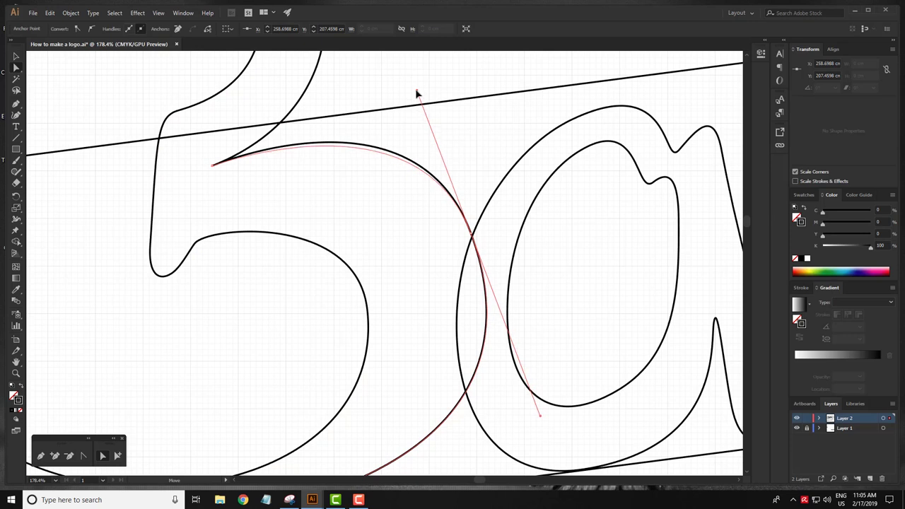
drag(522, 314, 506, 225)
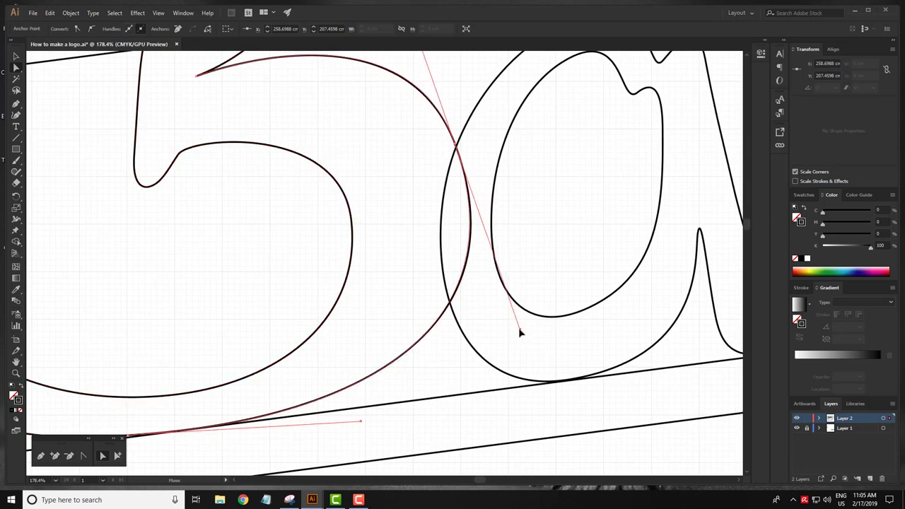
click(555, 234)
scroll(556, 234, down, 3)
click(414, 218)
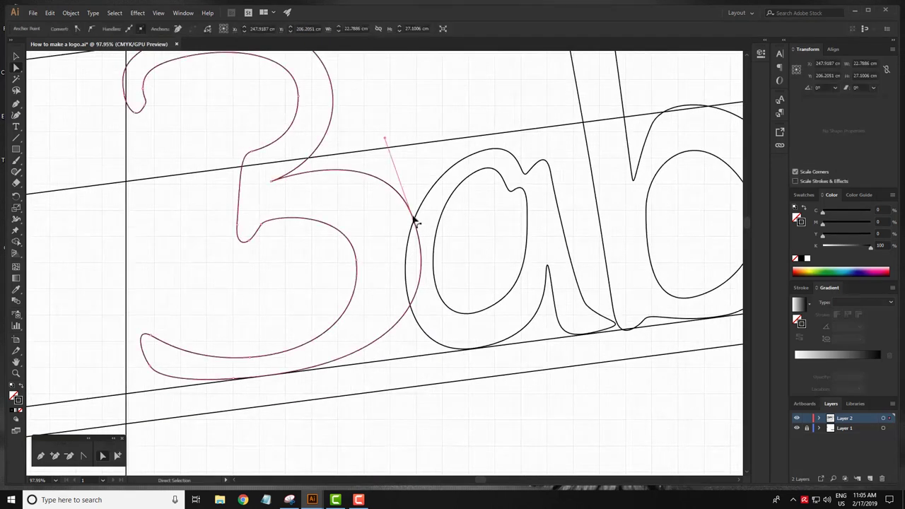
drag(413, 219, 414, 217)
drag(385, 135, 388, 145)
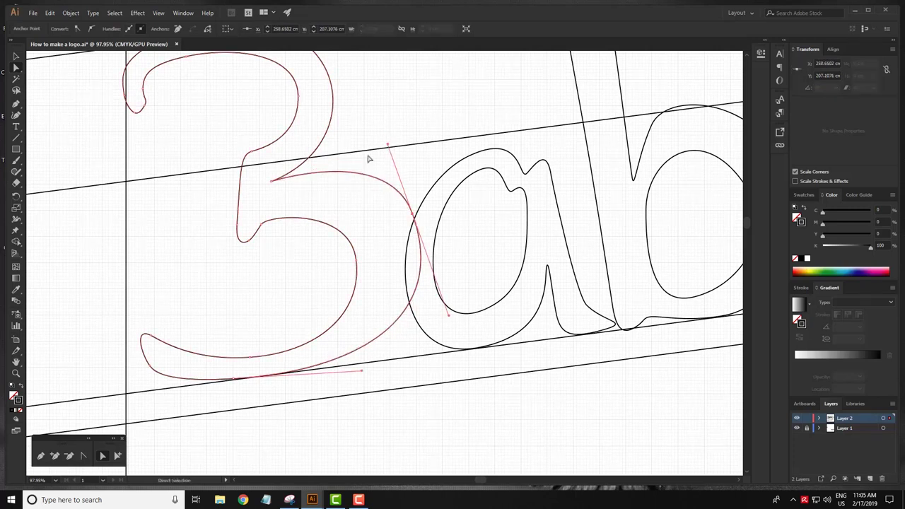
Fine-tune the 3's right segment near the a, discarding an added anchor.
key(plus)
click(343, 172)
key(ctrl+z)
click(347, 188)
click(421, 256)
drag(448, 314, 453, 318)
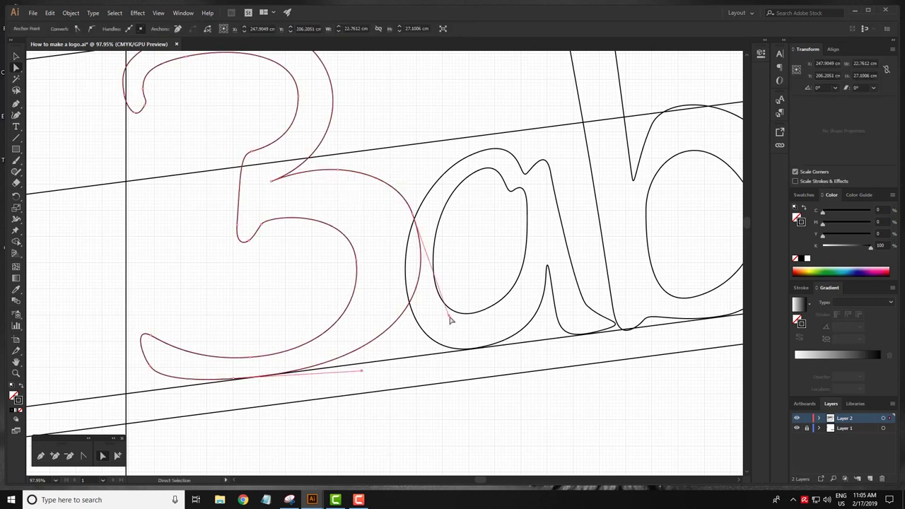
click(415, 221)
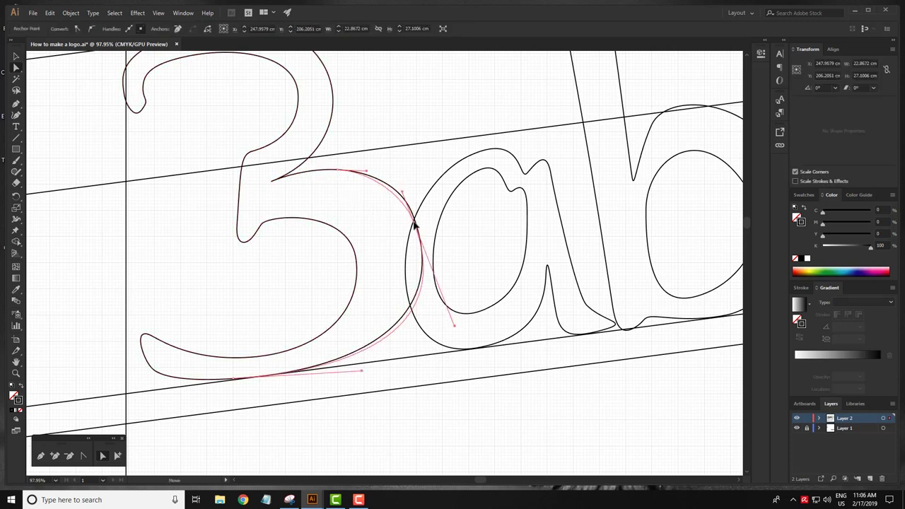
click(444, 245)
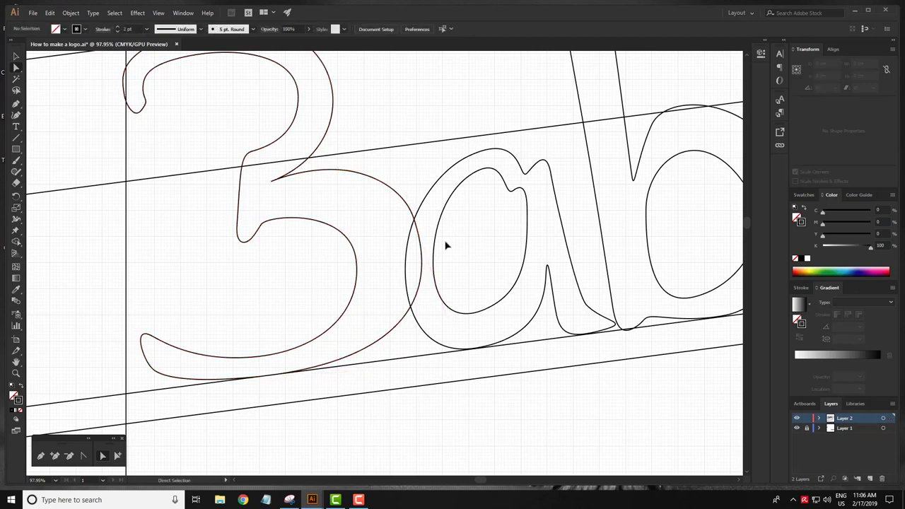
Shift the aba letters slightly into their new position beside the 3.
scroll(504, 262, down, 3)
scroll(420, 283, down, 1)
key(v)
scroll(354, 254, down, 1)
mouse_move(525, 243)
mouse_down()
mouse_move(534, 242)
mouse_move(491, 236)
mouse_move(440, 248)
mouse_move(523, 241)
mouse_up()
click(540, 339)
key(z)
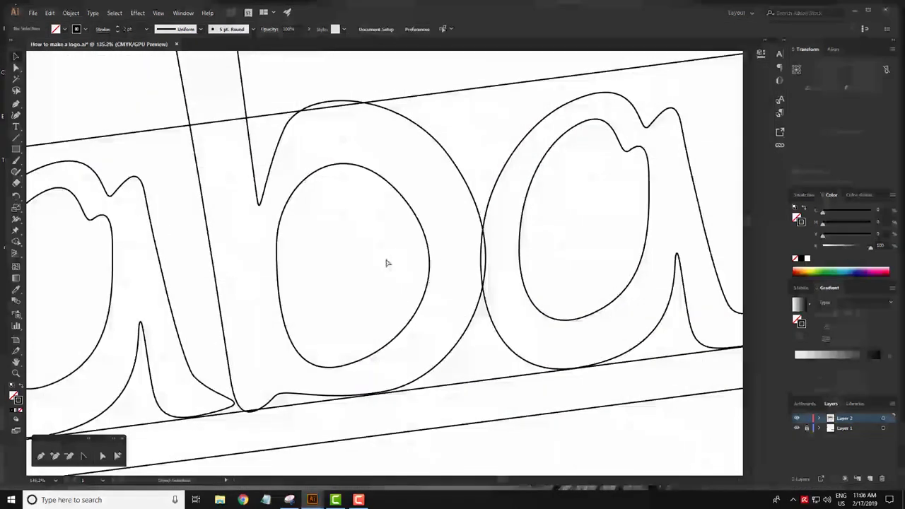
Drag the bottom curve of the b's inner bowl into a rounder shape.
key(v)
key(a)
click(400, 192)
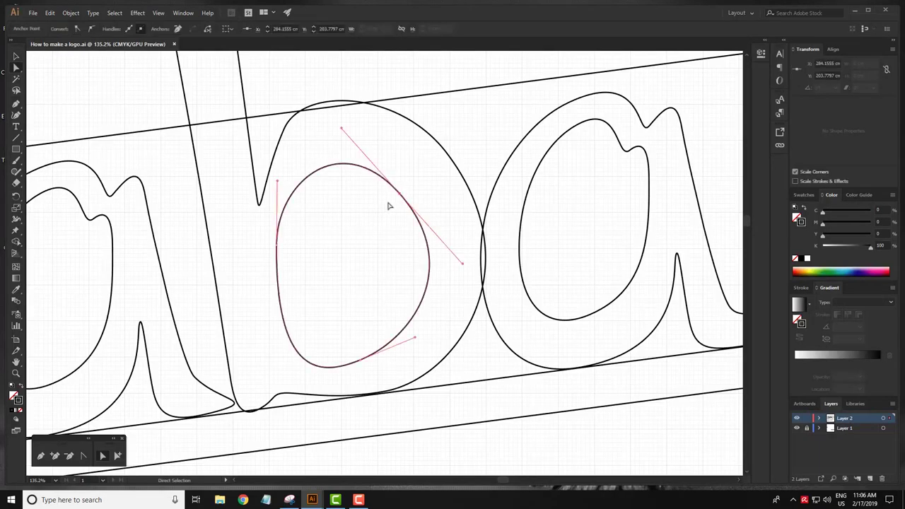
drag(418, 340, 397, 353)
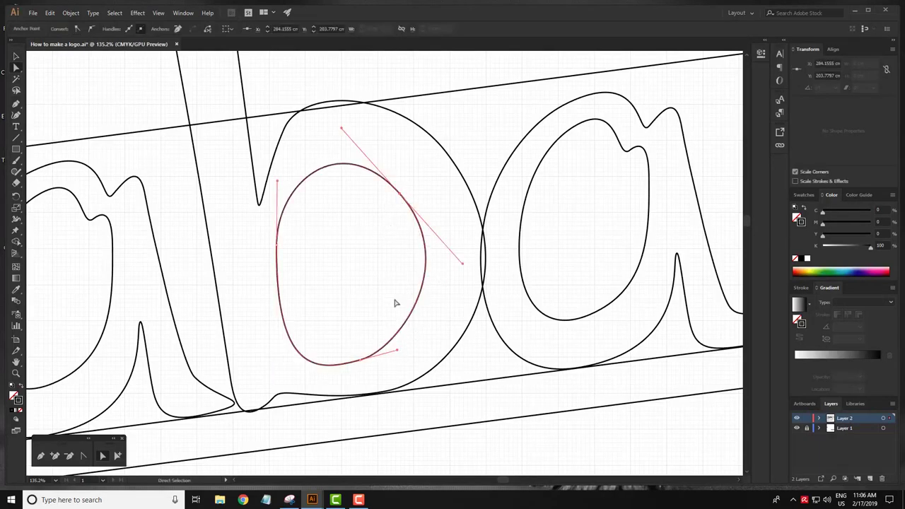
click(426, 260)
click(428, 229)
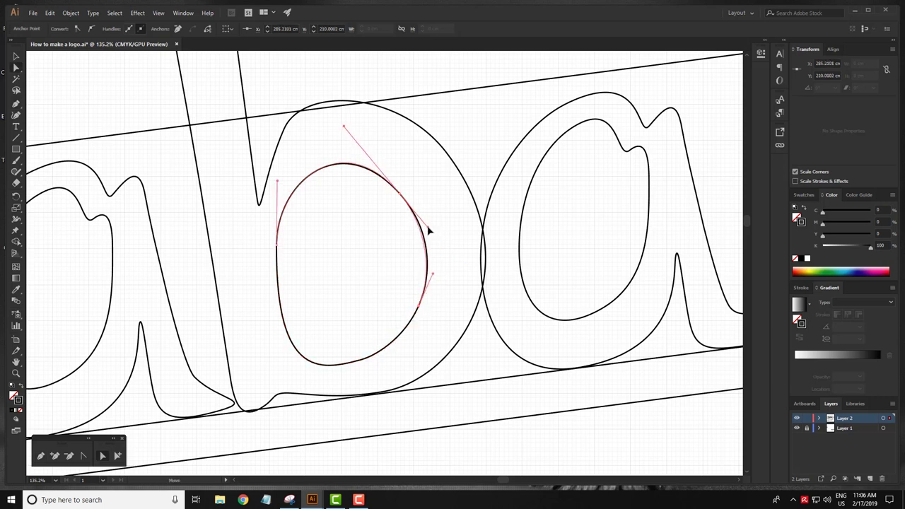
click(439, 208)
Adjust the inner bowl's right and left handles and add an anchor along its bottom.
click(425, 217)
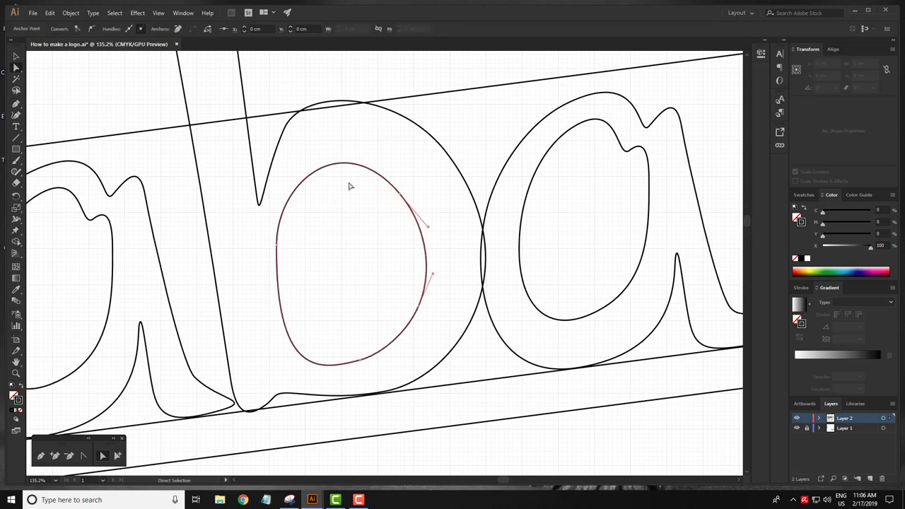
drag(344, 129, 350, 135)
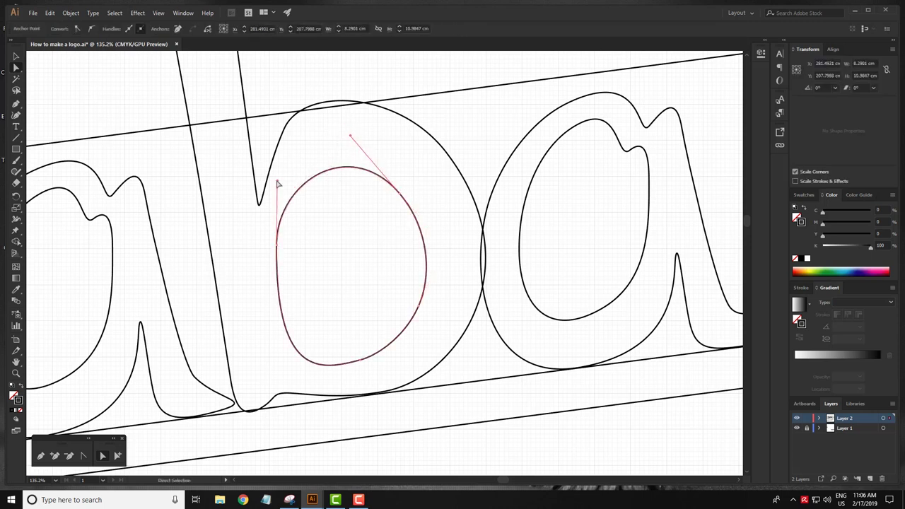
drag(277, 184, 279, 170)
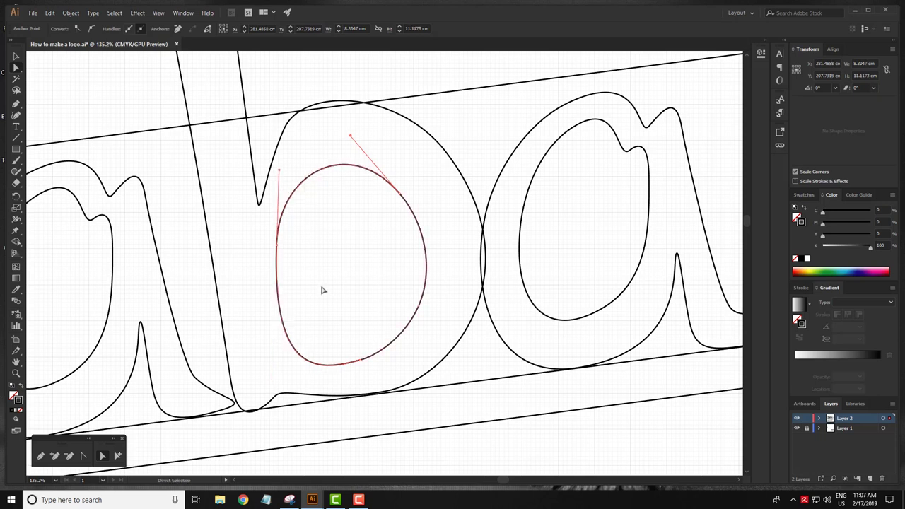
click(307, 363)
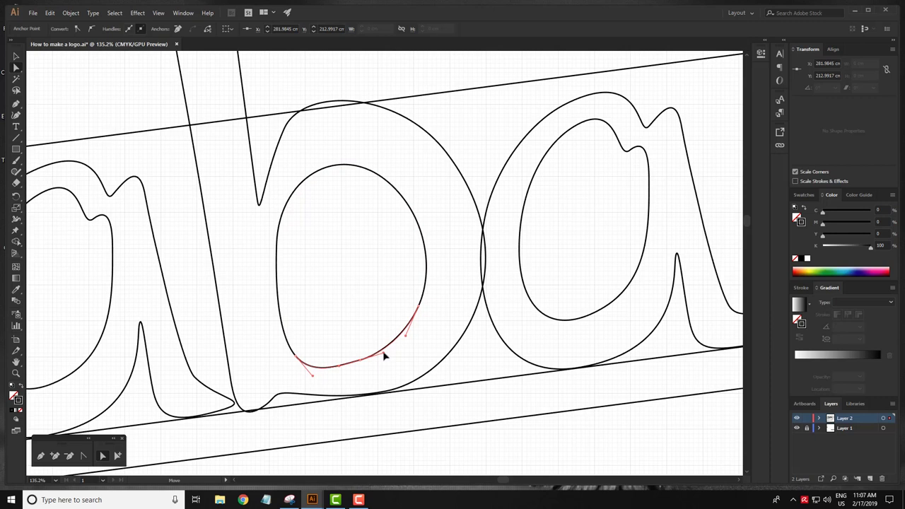
click(446, 263)
Scroll around the lettering and briefly select the whole b letter.
scroll(445, 263, down, 3)
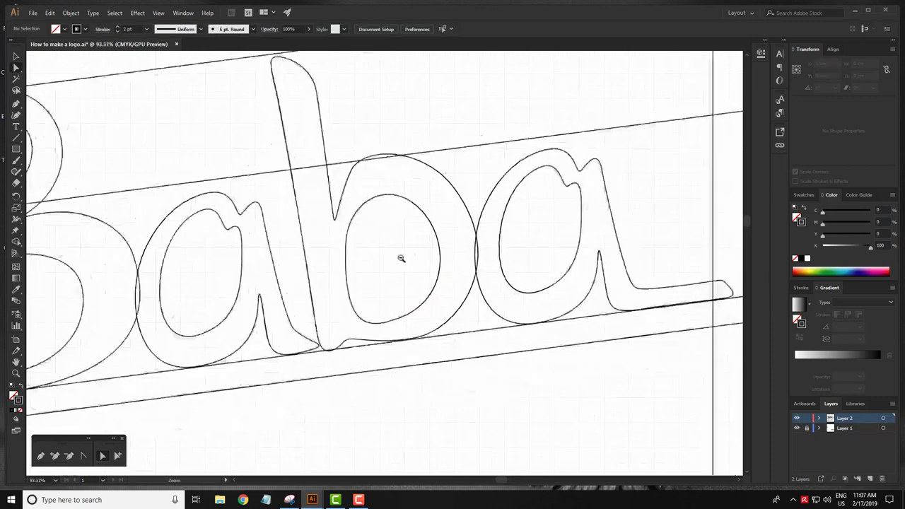
scroll(381, 268, up, 2)
key(v)
click(448, 302)
click(413, 239)
scroll(414, 240, down, 2)
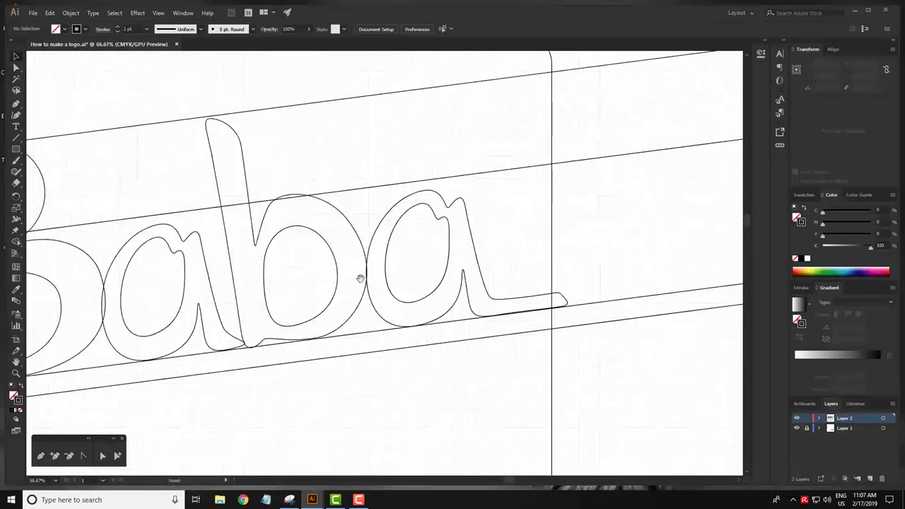
scroll(360, 277, down, 1)
scroll(368, 245, up, 1)
scroll(445, 191, up, 1)
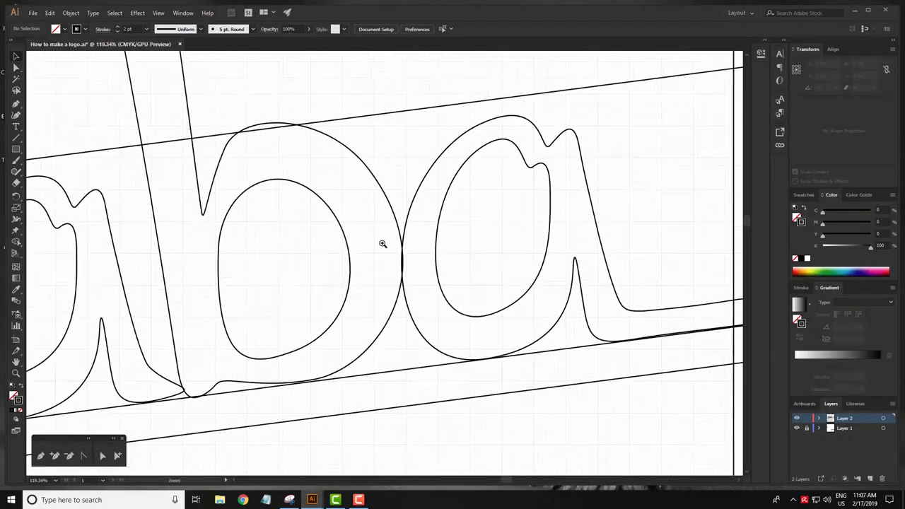
scroll(379, 243, up, 1)
Drag the top handle of the b's outer bowl upward for a taller, fuller arc.
key(a)
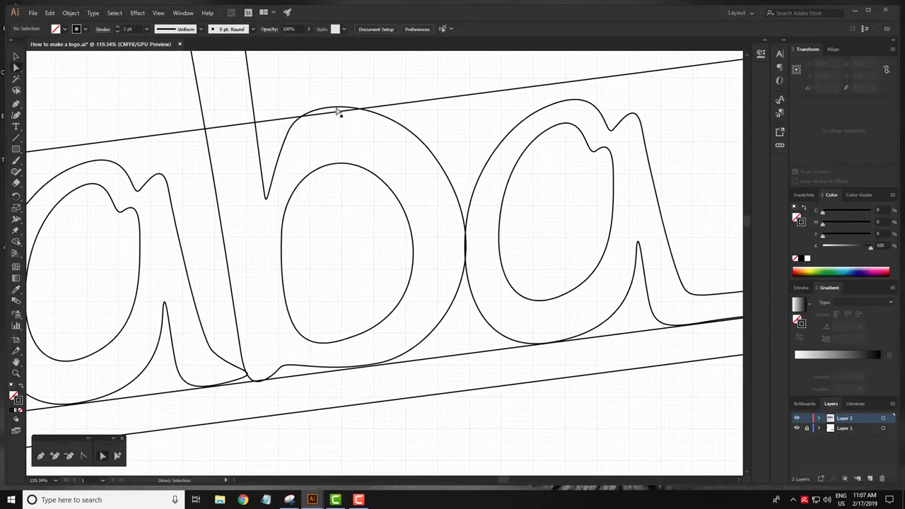
click(338, 111)
drag(307, 97, 311, 76)
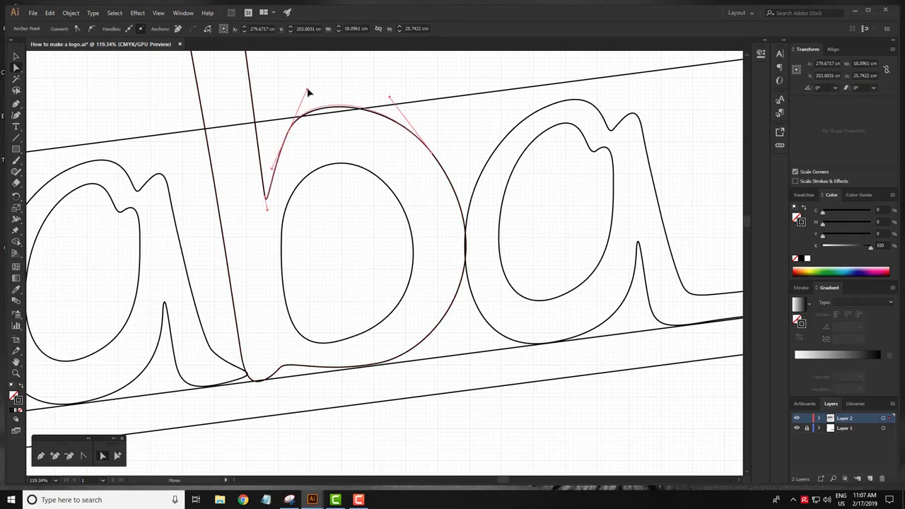
click(431, 148)
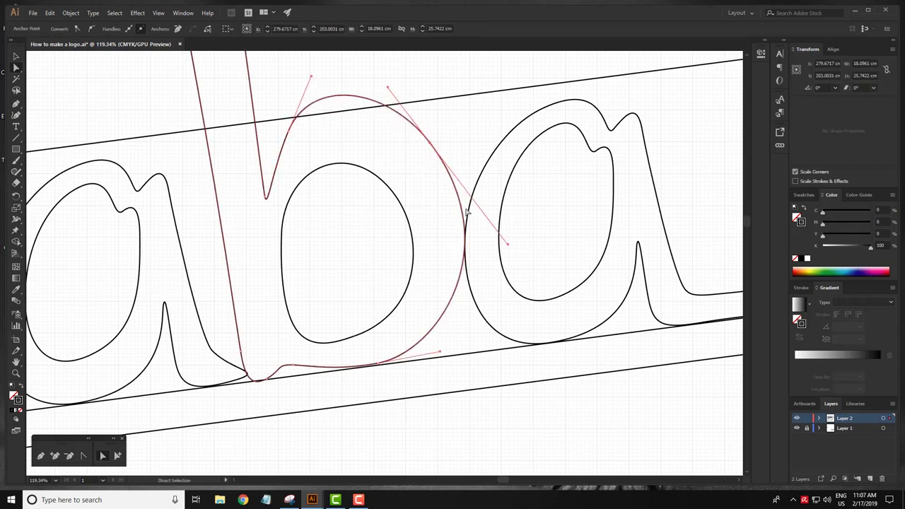
click(539, 247)
click(245, 273)
click(303, 251)
drag(282, 180, 337, 155)
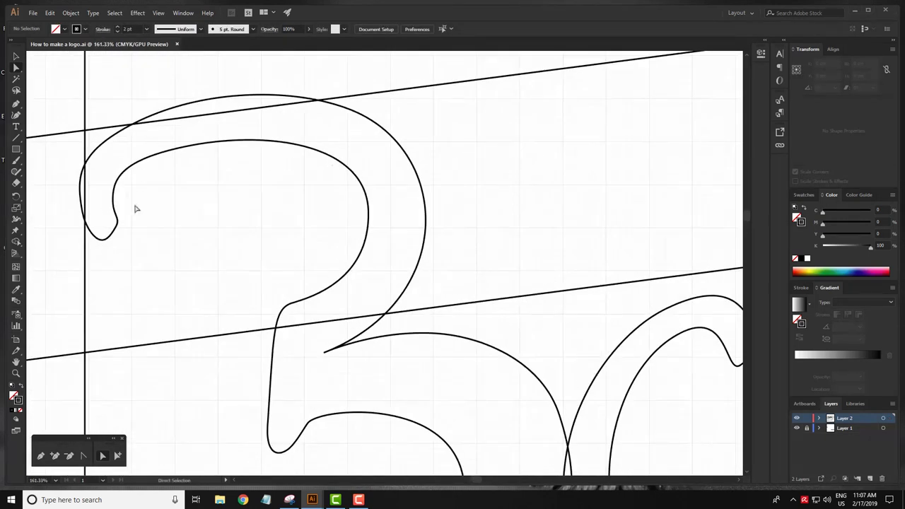
Drag the curled top-left tip of the 3 lower, forming a longer hook.
click(81, 212)
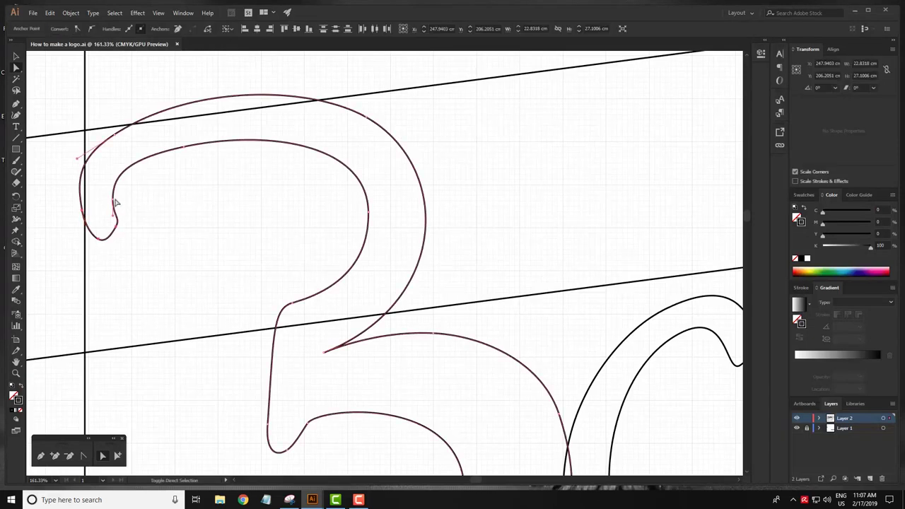
drag(113, 205, 117, 221)
click(154, 211)
click(80, 163)
click(208, 149)
click(184, 147)
drag(290, 206, 228, 216)
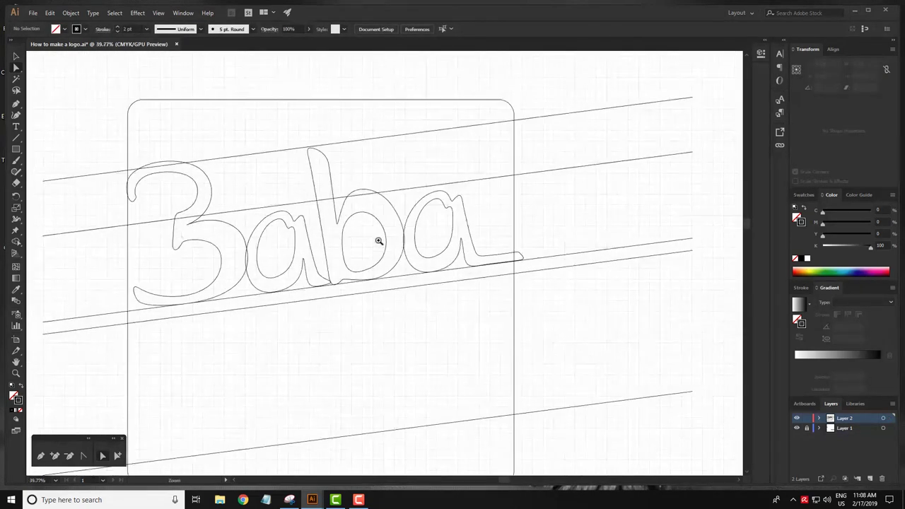
drag(228, 216, 231, 251)
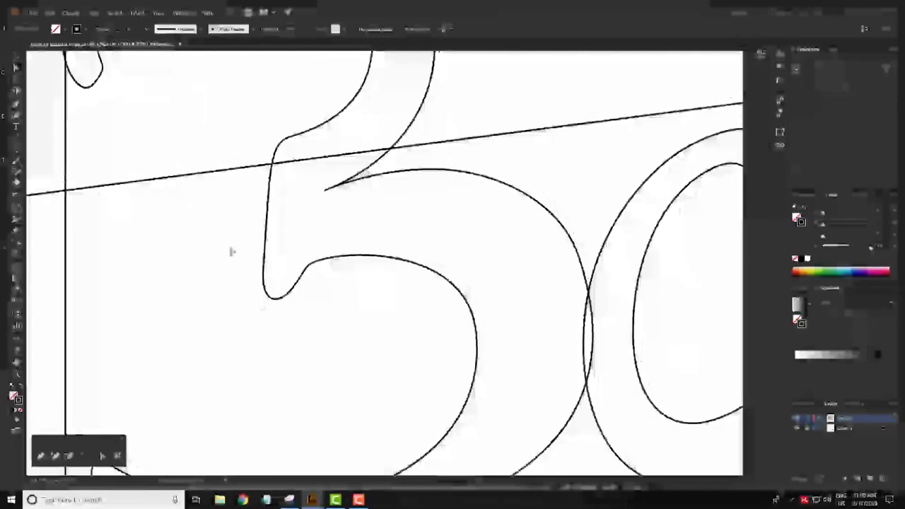
Inspect the 3's anchors and bring the whole 3aba artboard into view.
click(309, 267)
click(267, 245)
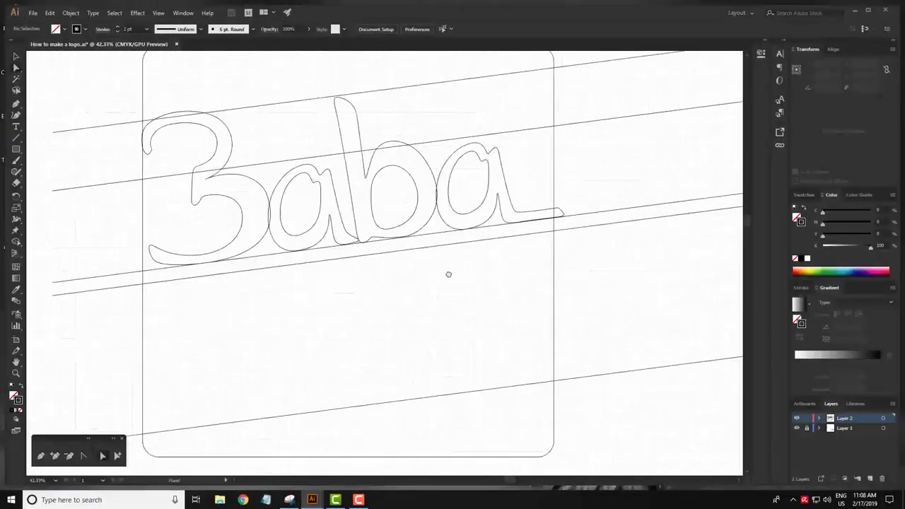
scroll(350, 287, up, 3)
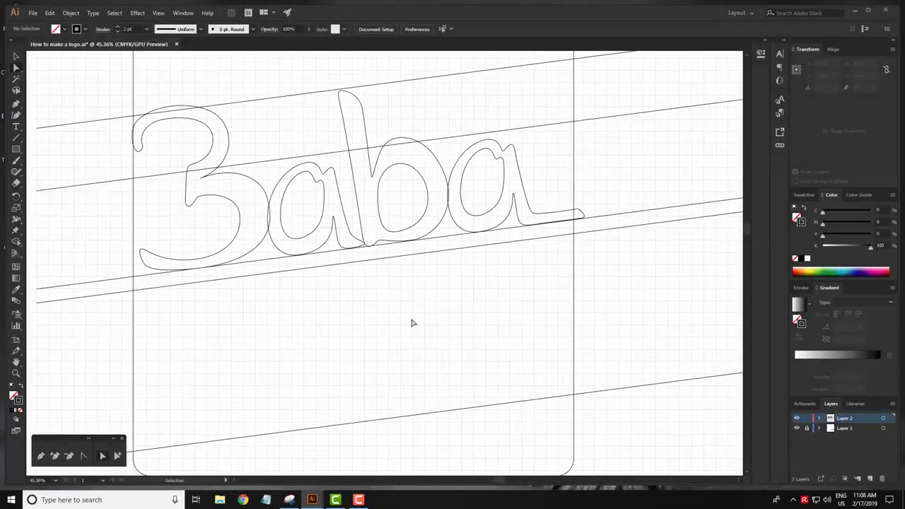
drag(395, 306, 377, 329)
click(386, 106)
click(376, 142)
Shear the b slightly to the right with the Shear tool and save the file.
click(327, 143)
drag(16, 208, 53, 217)
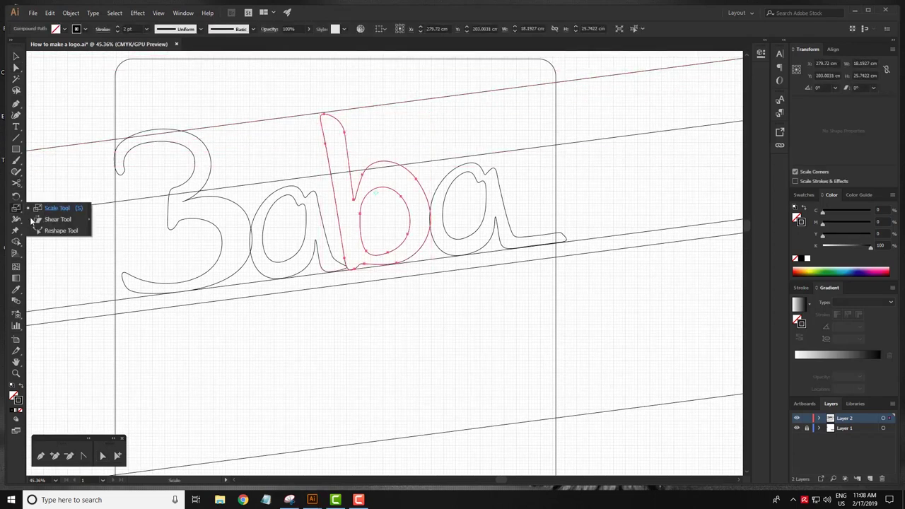
drag(404, 73, 384, 75)
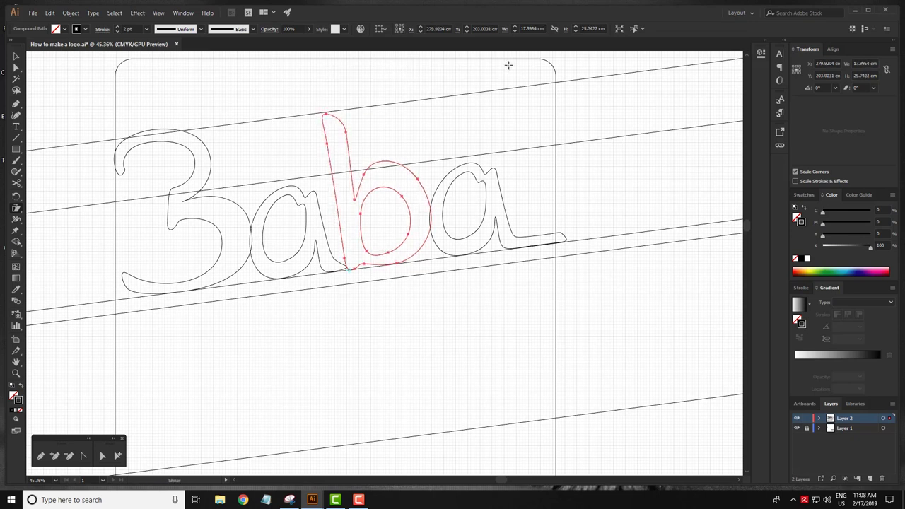
key(a)
click(503, 124)
key(ctrl+s)
mouse_move(351, 350)
mouse_down()
mouse_move(381, 283)
mouse_move(386, 216)
mouse_move(374, 209)
mouse_move(375, 169)
mouse_up()
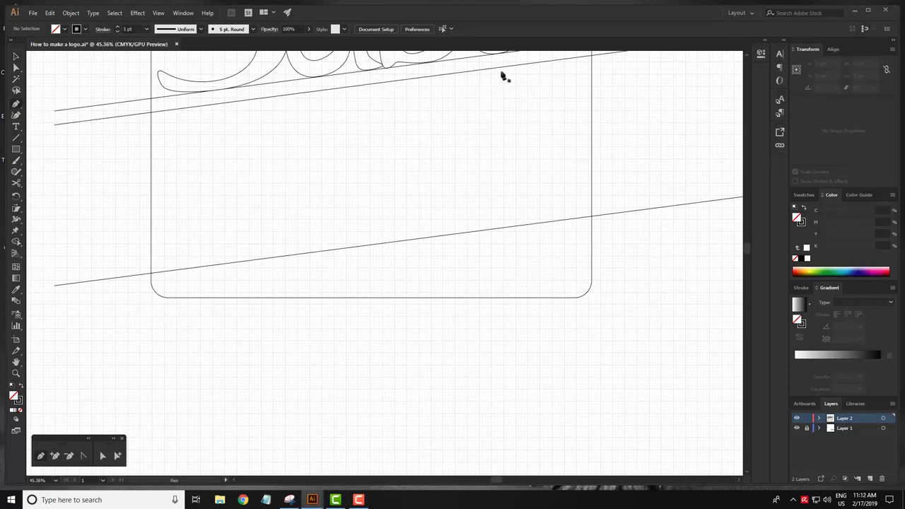
Start the S outline with its curved top stroke and a reshaped lower hook.
drag(456, 123, 458, 154)
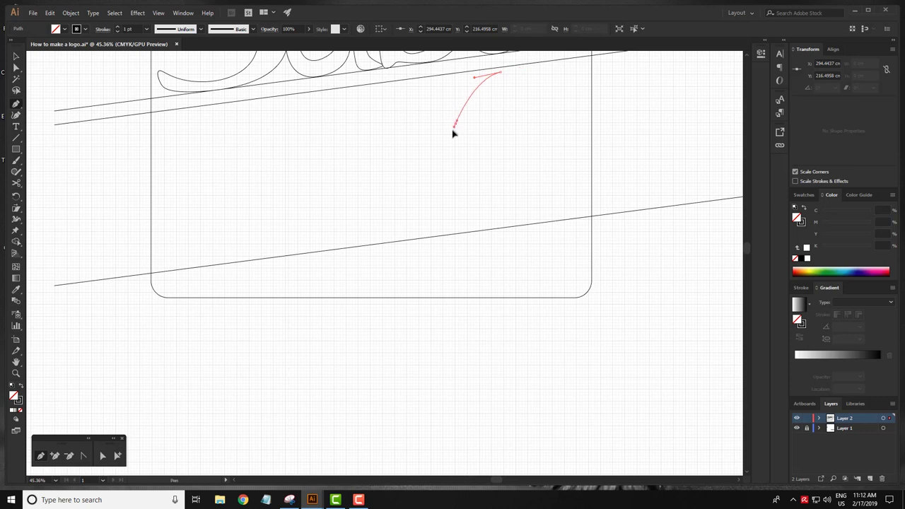
mouse_move(533, 166)
mouse_down()
mouse_move(555, 180)
mouse_move(489, 196)
mouse_up()
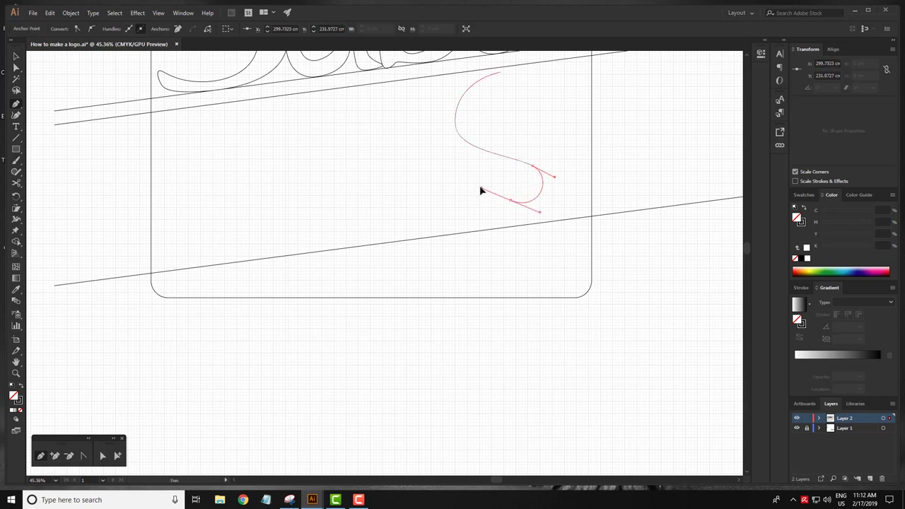
ctrl+click(524, 210)
ctrl+click(511, 202)
mouse_move(480, 188)
mouse_down()
mouse_move(494, 196)
mouse_move(483, 190)
mouse_up()
ctrl+click(517, 204)
ctrl+click(511, 200)
Carry the S outline along its bottom, right side and middle, closing it at the curled top.
drag(484, 215, 487, 212)
click(486, 199)
drag(520, 213, 541, 216)
drag(561, 168, 554, 142)
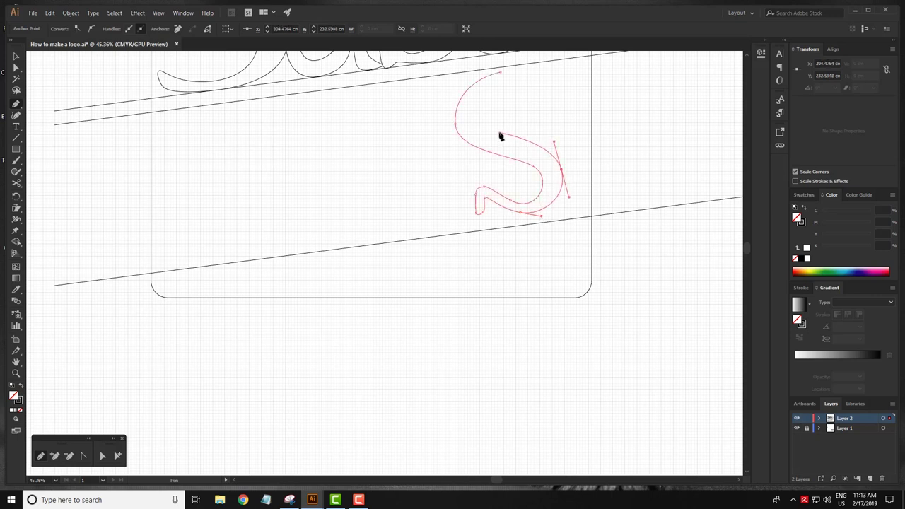
scroll(466, 137, up, 2)
scroll(445, 137, right, 2)
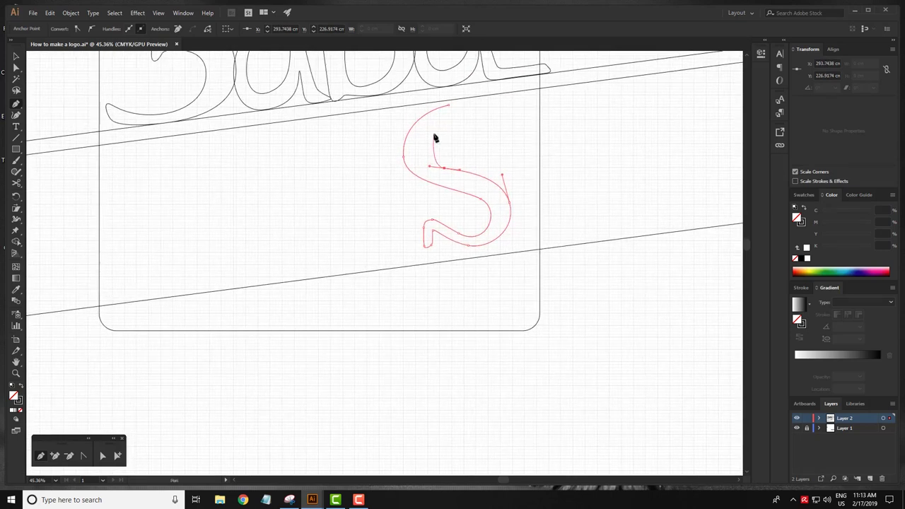
mouse_move(417, 141)
mouse_down()
mouse_move(421, 129)
mouse_move(490, 138)
mouse_move(506, 156)
mouse_move(503, 168)
mouse_move(501, 141)
mouse_move(511, 141)
mouse_up()
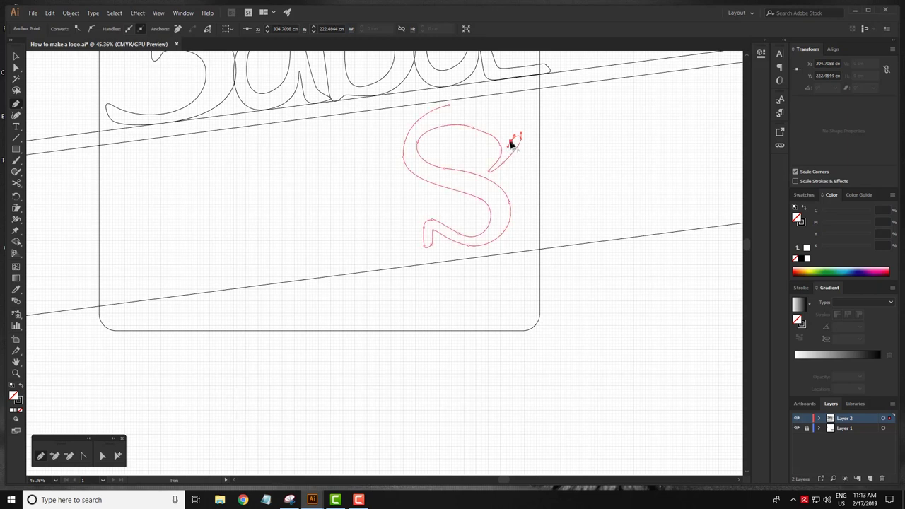
drag(448, 106, 423, 108)
click(402, 129)
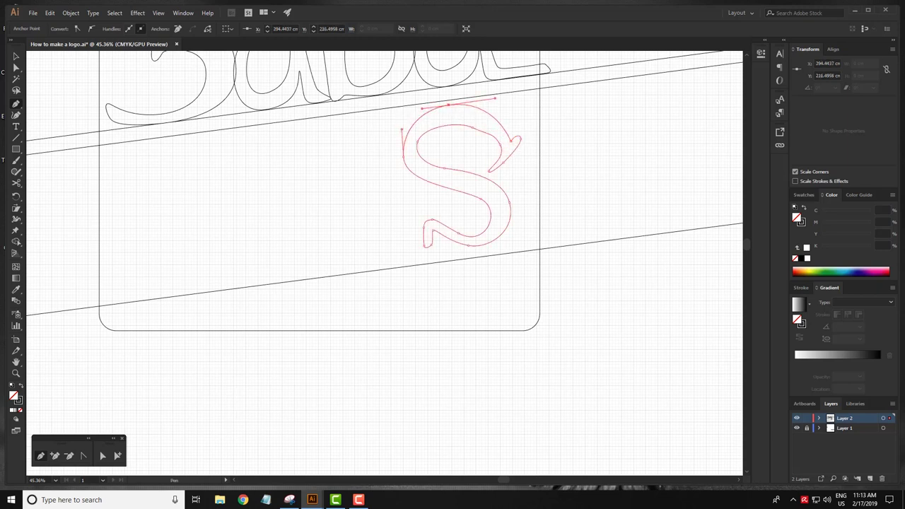
ctrl+click(458, 186)
ctrl+click(490, 135)
ctrl+click(386, 261)
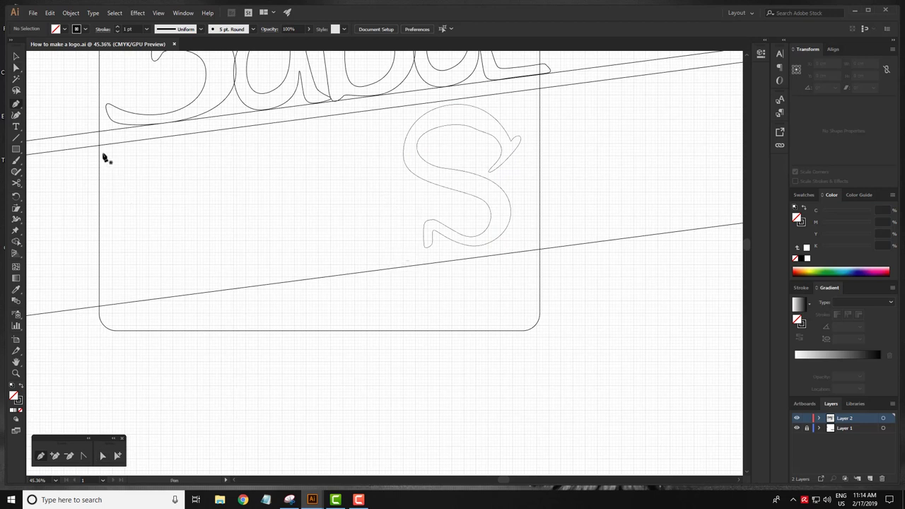
Trace the E outline's stem and bottom stroke with the Pen tool.
drag(105, 152, 106, 152)
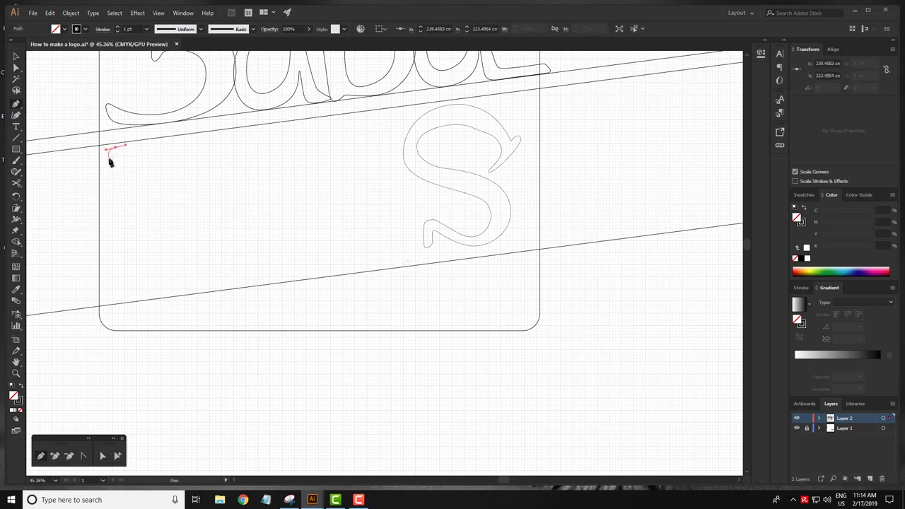
click(117, 181)
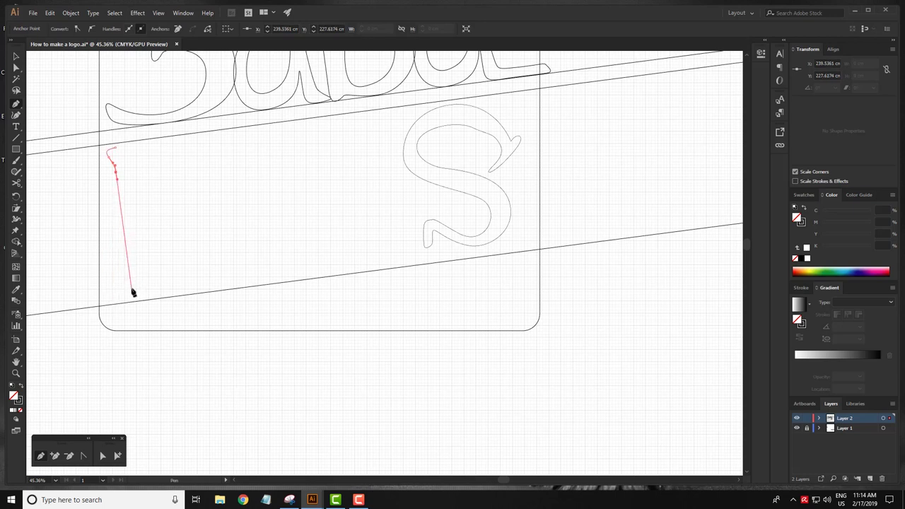
drag(131, 300, 151, 304)
mouse_move(267, 274)
mouse_down()
mouse_move(277, 267)
mouse_move(253, 257)
mouse_up()
click(200, 275)
drag(157, 281, 150, 283)
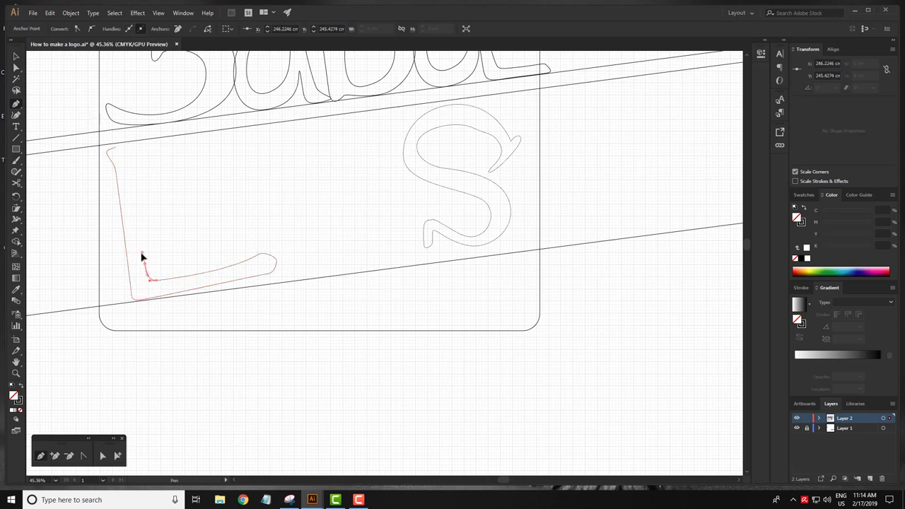
click(144, 259)
drag(142, 232, 154, 225)
Trace the E's middle and top strokes and close the outline at its start.
click(167, 227)
mouse_move(195, 227)
mouse_down()
mouse_move(227, 220)
mouse_move(201, 216)
mouse_up()
drag(143, 217, 134, 219)
ctrl+click(137, 204)
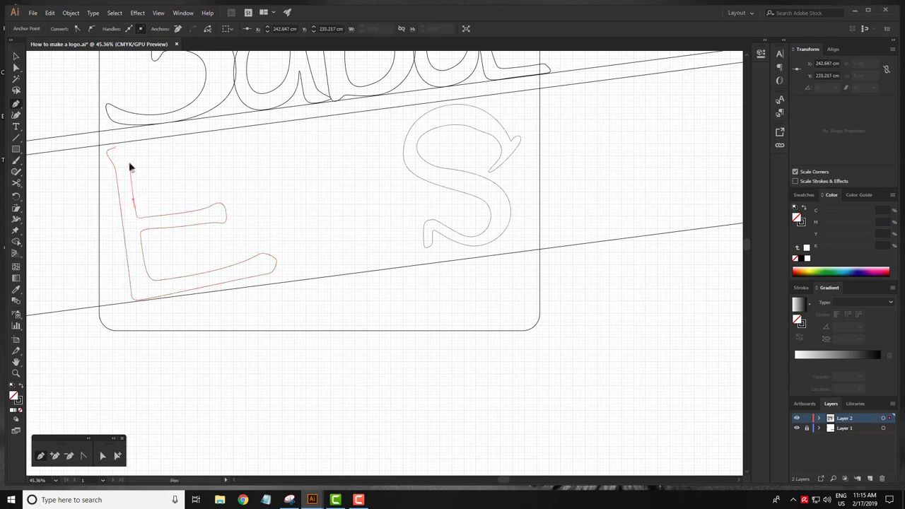
drag(131, 162, 142, 164)
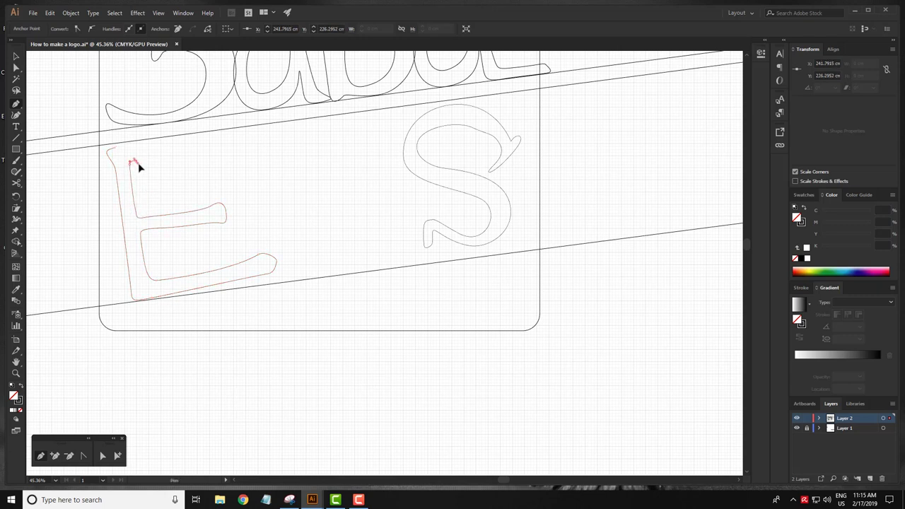
click(216, 152)
drag(234, 153, 249, 130)
click(214, 134)
click(114, 148)
ctrl+click(306, 215)
Draw the outlined r beside the E, with its tail sweeping out to the right.
drag(306, 215, 311, 210)
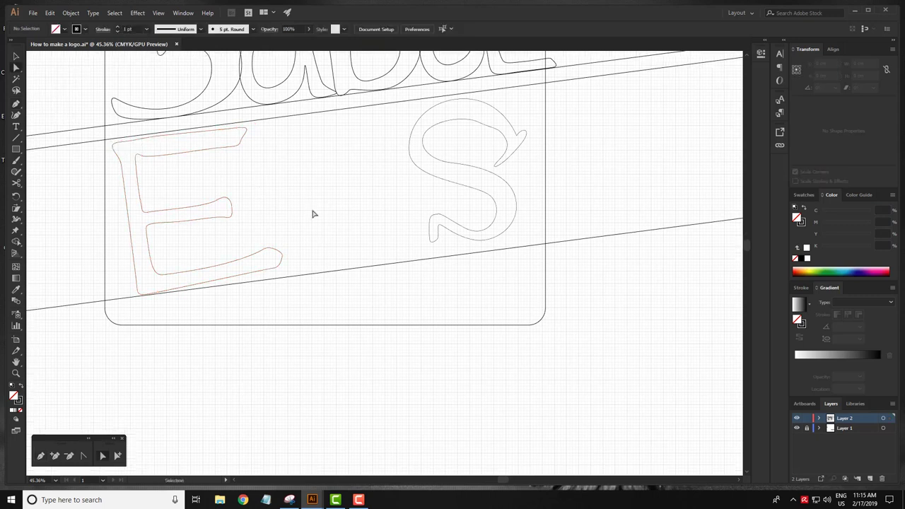
key(p)
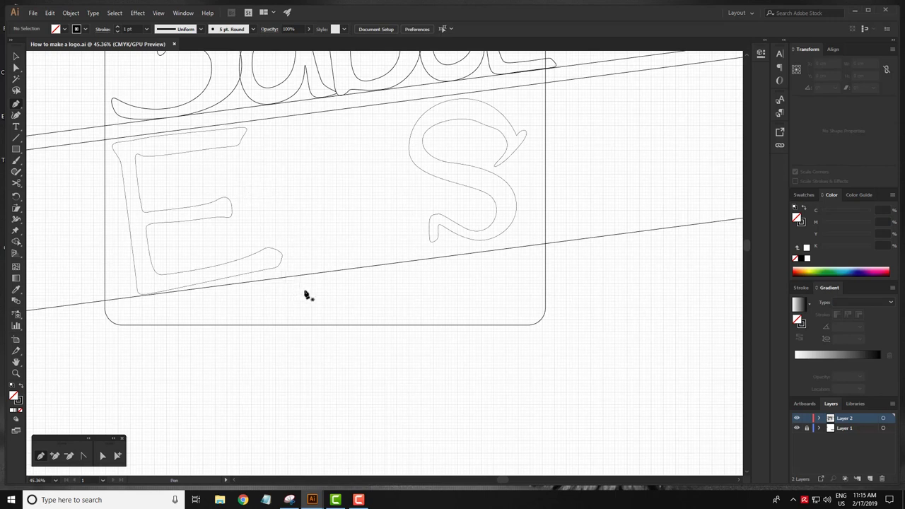
mouse_move(273, 186)
mouse_down()
mouse_move(284, 183)
mouse_move(294, 288)
mouse_move(295, 203)
mouse_move(307, 193)
mouse_move(324, 223)
mouse_move(312, 230)
mouse_move(357, 261)
mouse_up()
click(264, 185)
ctrl+click(313, 221)
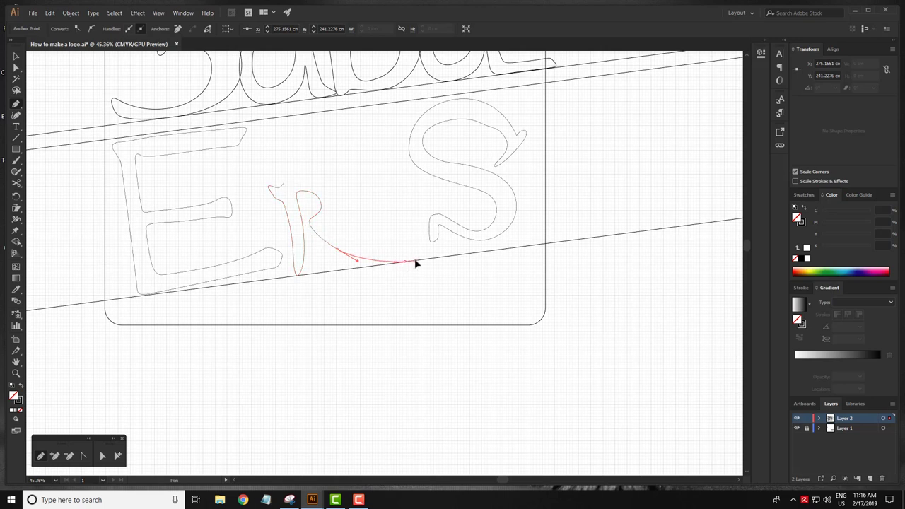
mouse_move(419, 249)
mouse_down()
mouse_move(360, 245)
mouse_move(319, 228)
mouse_up()
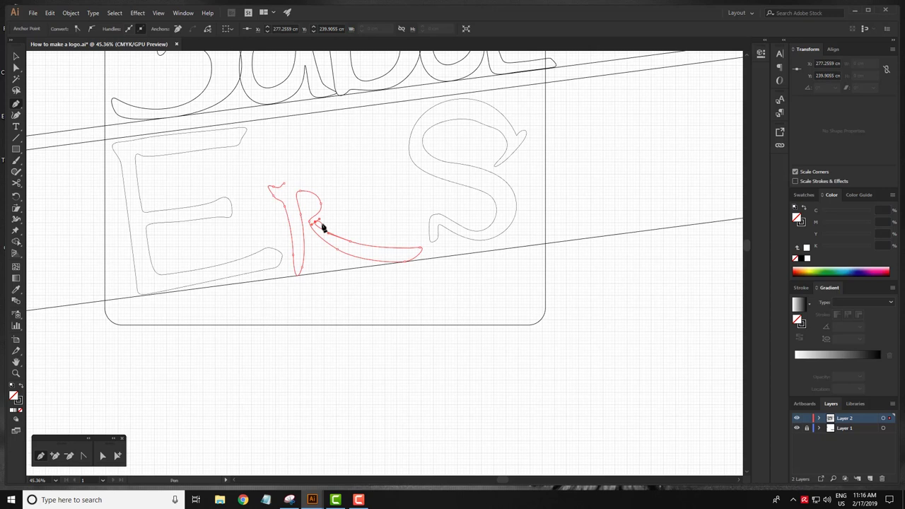
mouse_move(335, 183)
mouse_down()
mouse_move(331, 165)
mouse_move(277, 188)
mouse_up()
ctrl+click(357, 303)
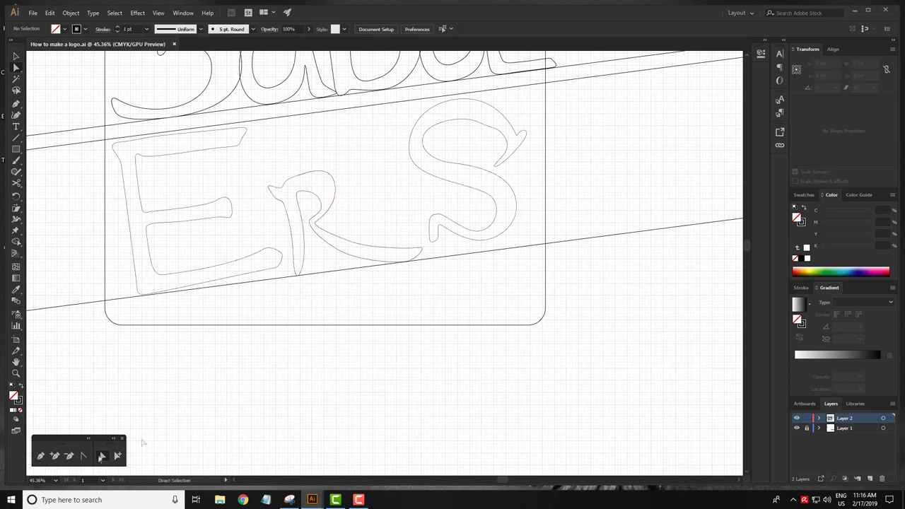
Continue from the r path's open end to draw the arched n outline.
key(p)
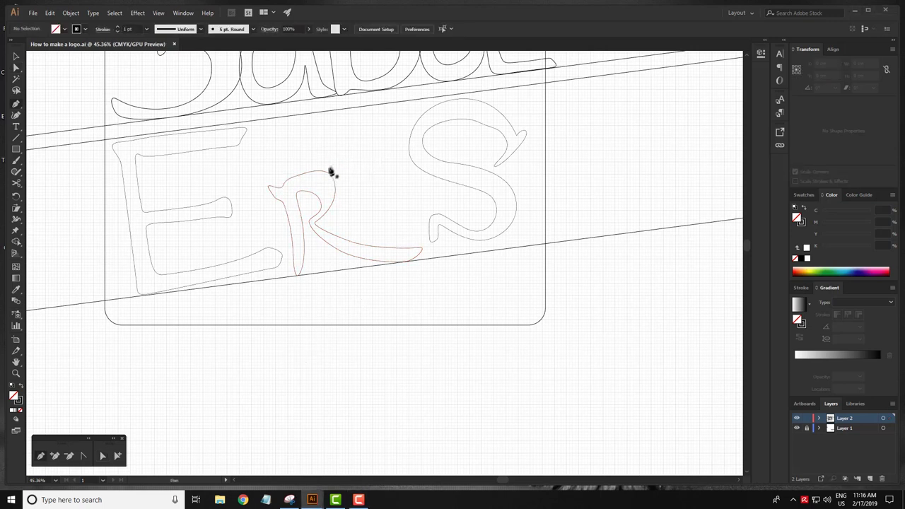
click(340, 169)
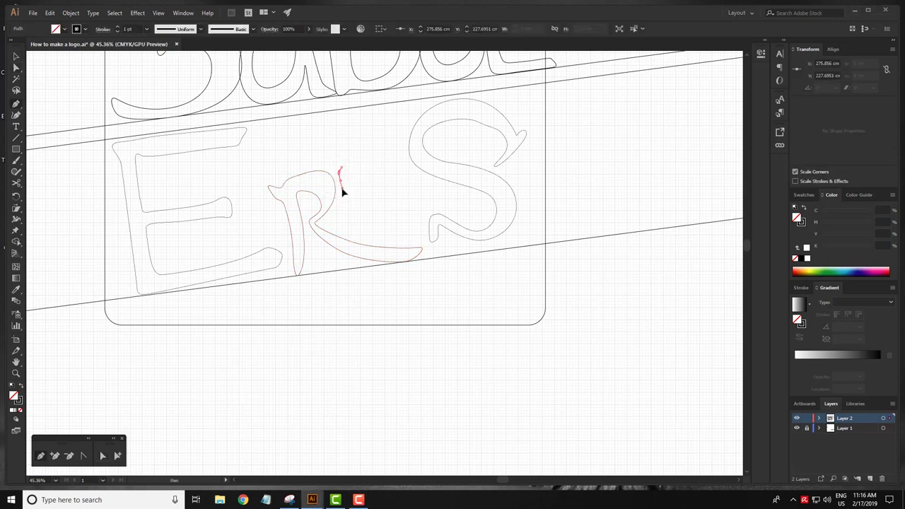
click(342, 190)
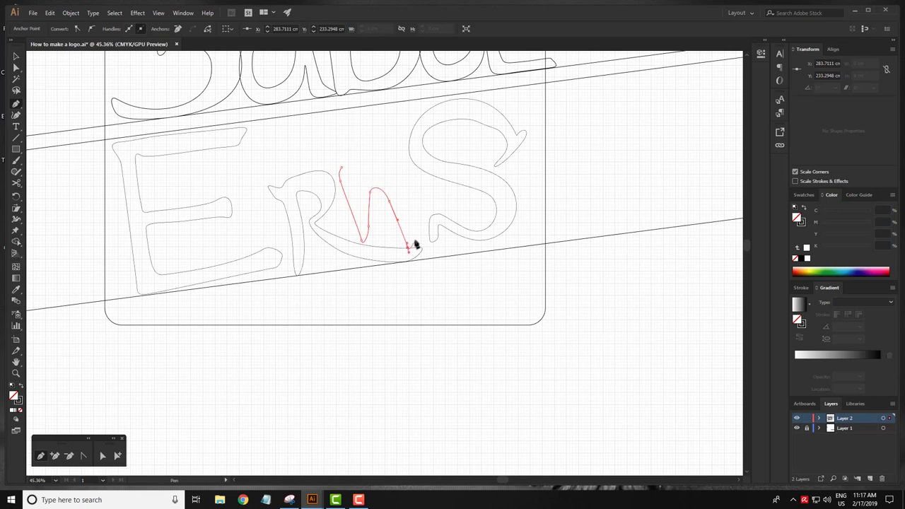
drag(420, 222, 421, 200)
drag(396, 150, 357, 177)
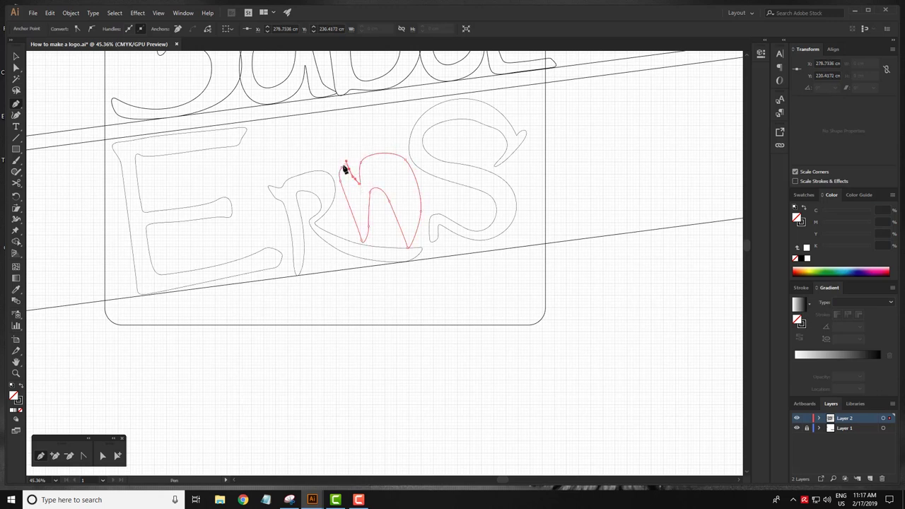
ctrl+click(374, 185)
Fill out the n's outer curve by raising its arch and pushing its right side outward.
scroll(448, 183, up, 5)
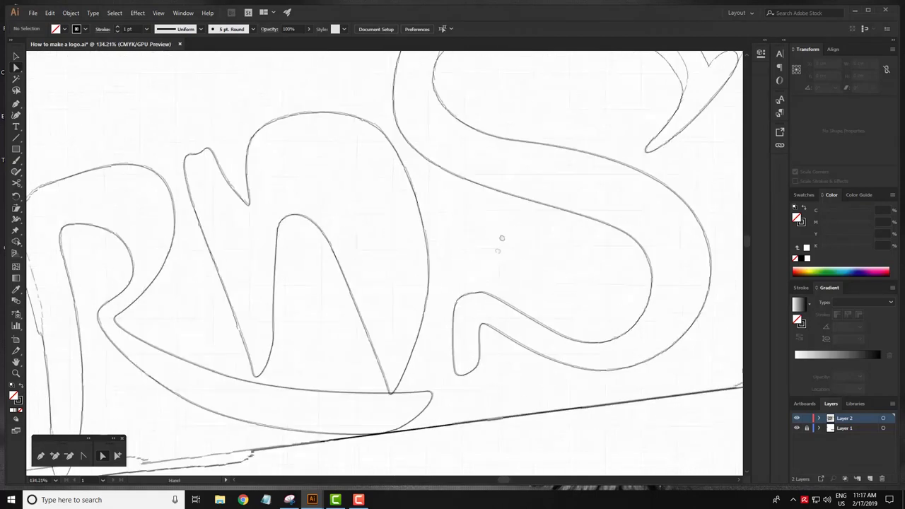
click(401, 167)
click(380, 132)
mouse_move(410, 162)
mouse_down()
mouse_move(404, 167)
mouse_move(411, 157)
mouse_move(390, 129)
mouse_up()
drag(358, 102, 356, 95)
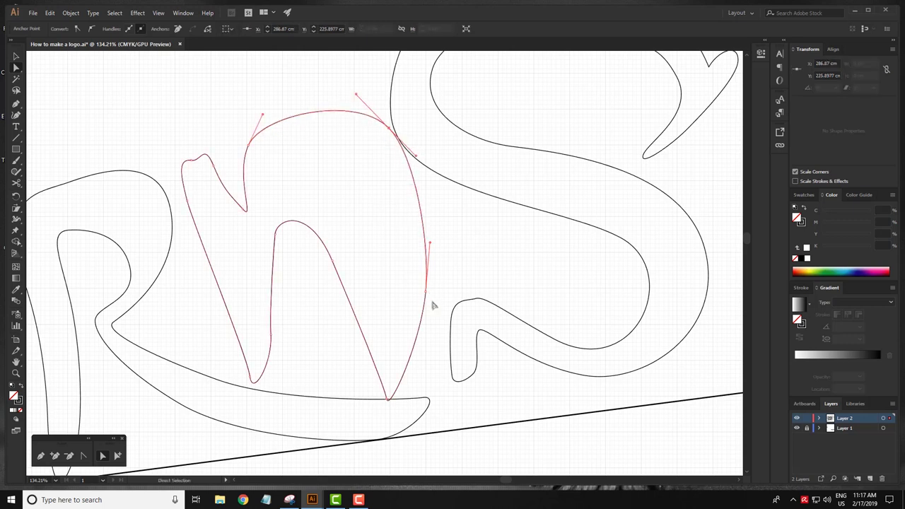
drag(425, 296, 444, 291)
drag(387, 403, 403, 367)
drag(438, 340, 437, 347)
drag(407, 390, 415, 390)
click(397, 320)
click(335, 282)
Smooth the n's inner arch and straighten its inner left stroke.
click(337, 256)
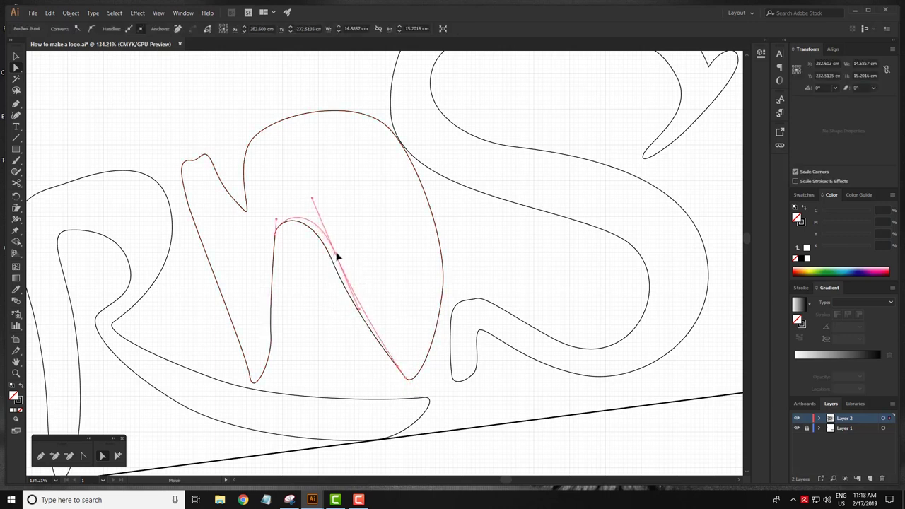
drag(336, 251, 348, 240)
click(275, 234)
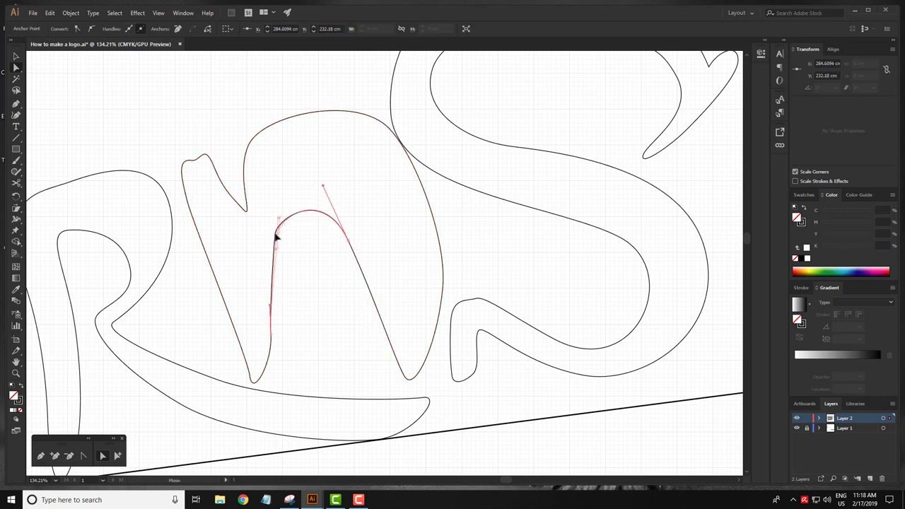
drag(271, 337, 277, 339)
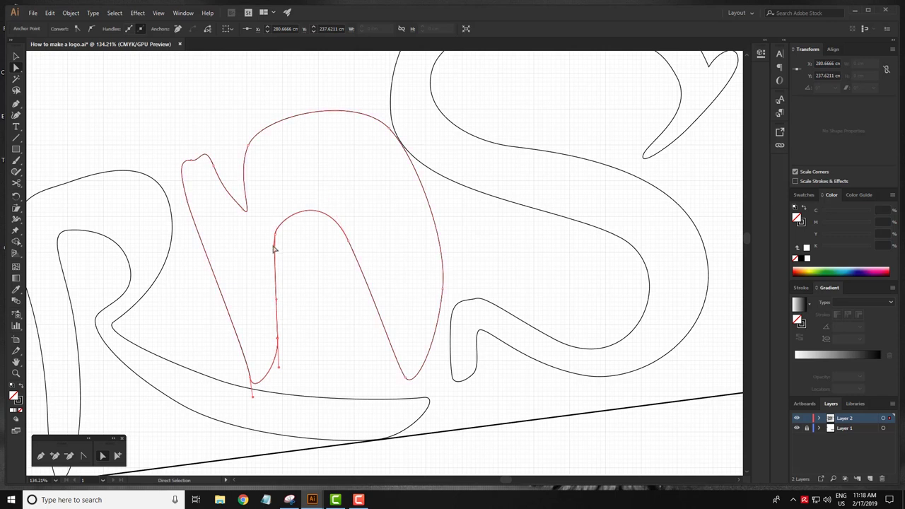
drag(281, 225, 276, 215)
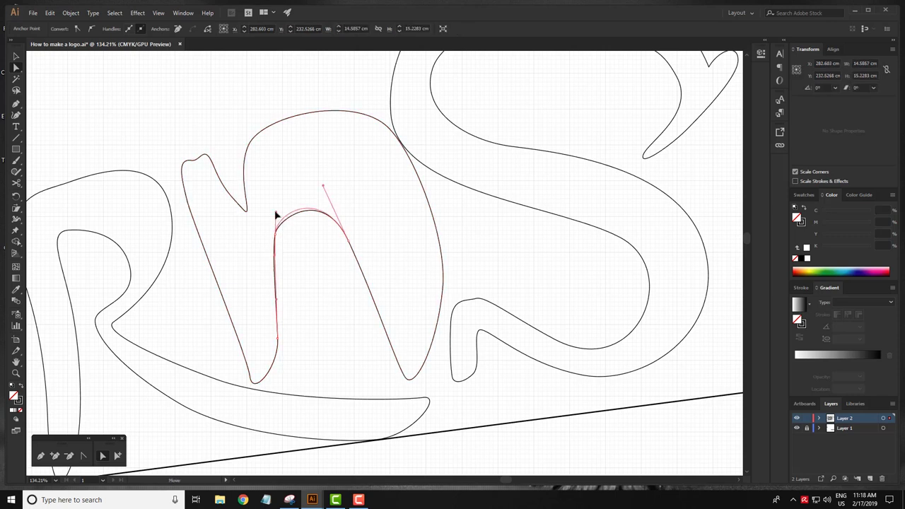
click(349, 188)
scroll(350, 188, down, 3)
drag(347, 228, 445, 302)
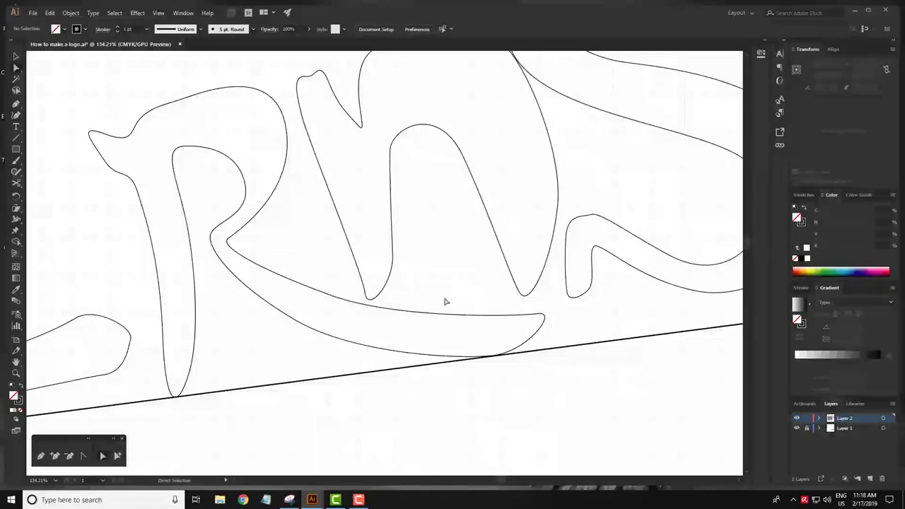
Raise the R's tail tip and smooth its upper and lower tail curves.
click(543, 317)
click(540, 316)
drag(538, 314, 514, 301)
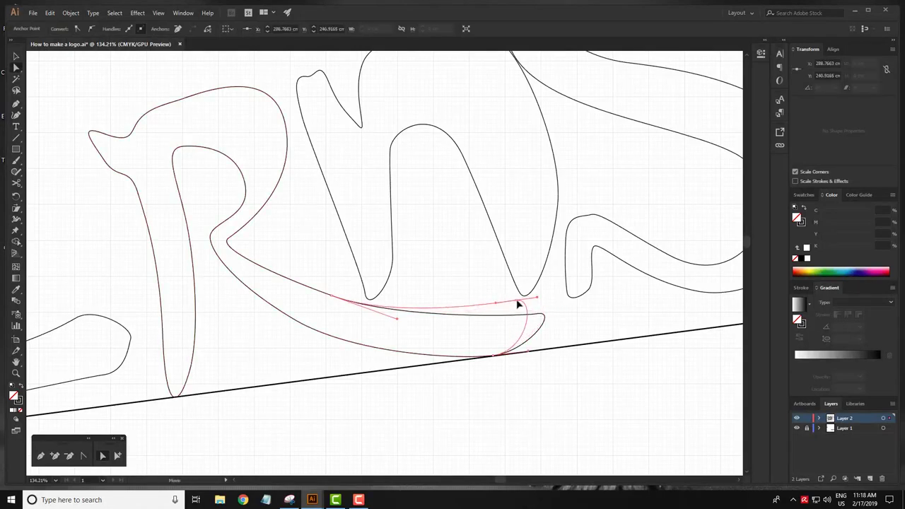
drag(499, 353, 454, 360)
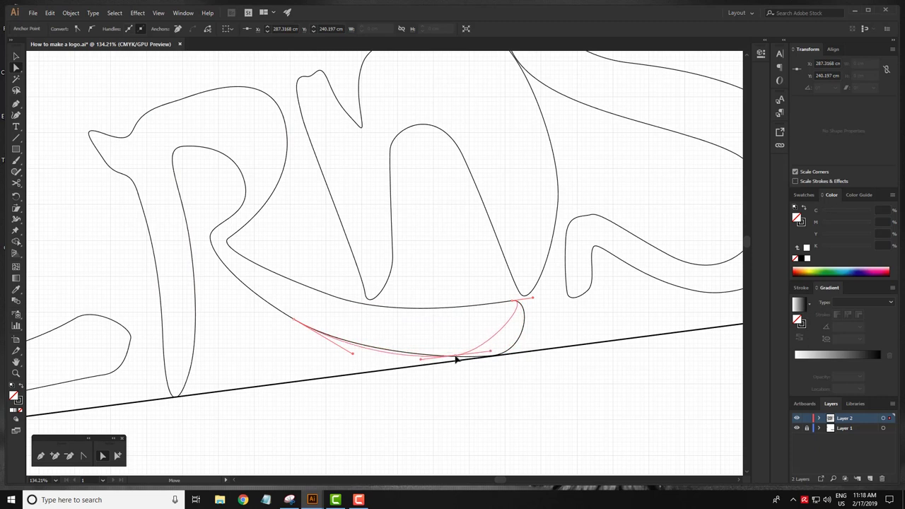
drag(533, 297, 539, 294)
click(452, 360)
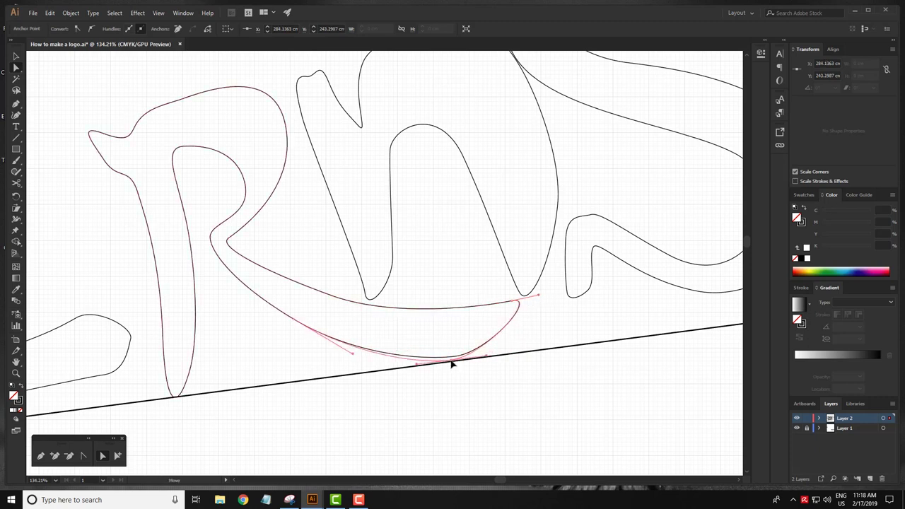
click(354, 356)
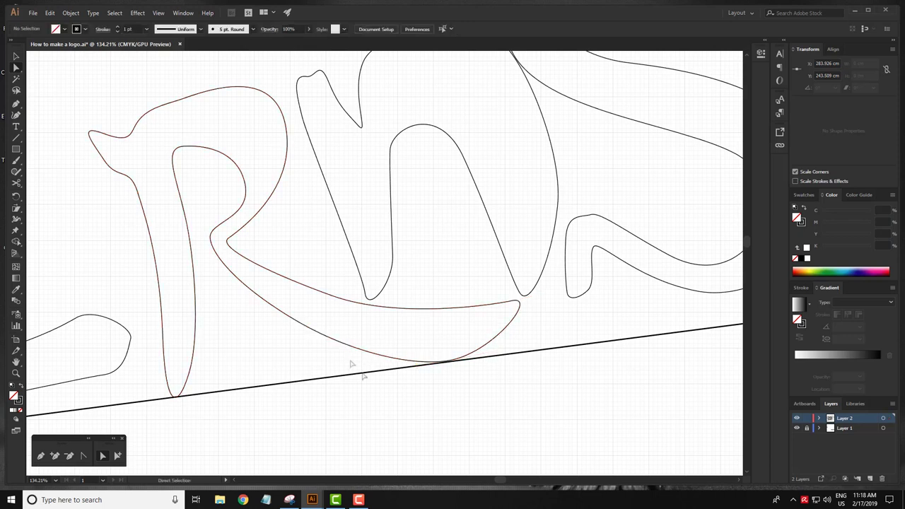
scroll(361, 357, left, 2)
drag(365, 351, 403, 346)
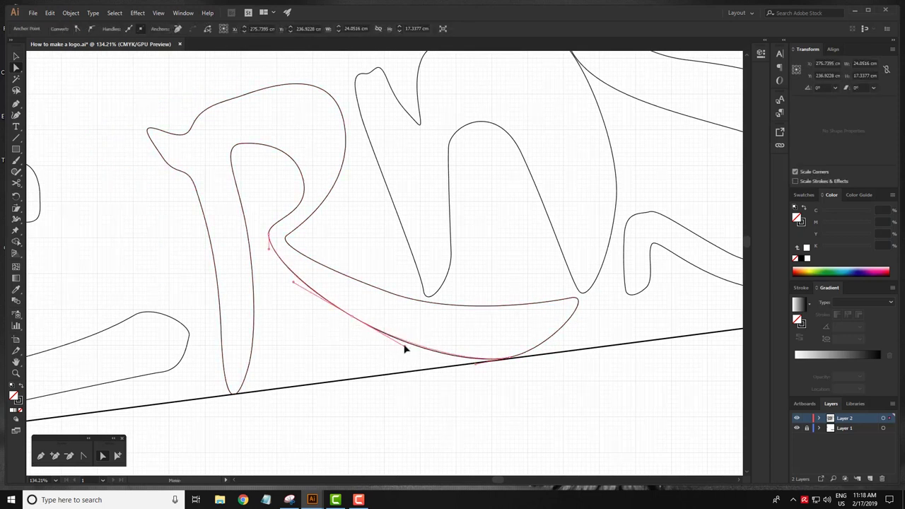
click(414, 322)
Reshape the R's top-right curve and anchor, then save the file.
scroll(440, 227, up, 2)
scroll(439, 227, left, 1)
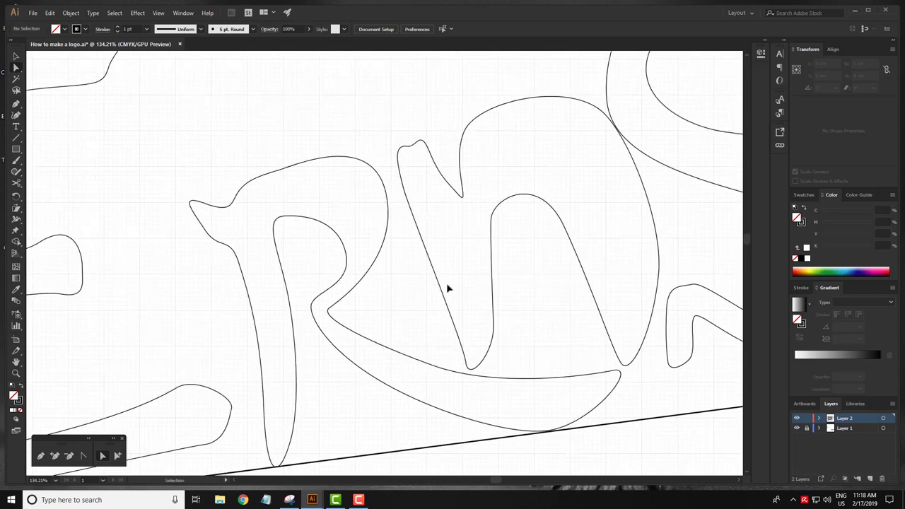
click(278, 170)
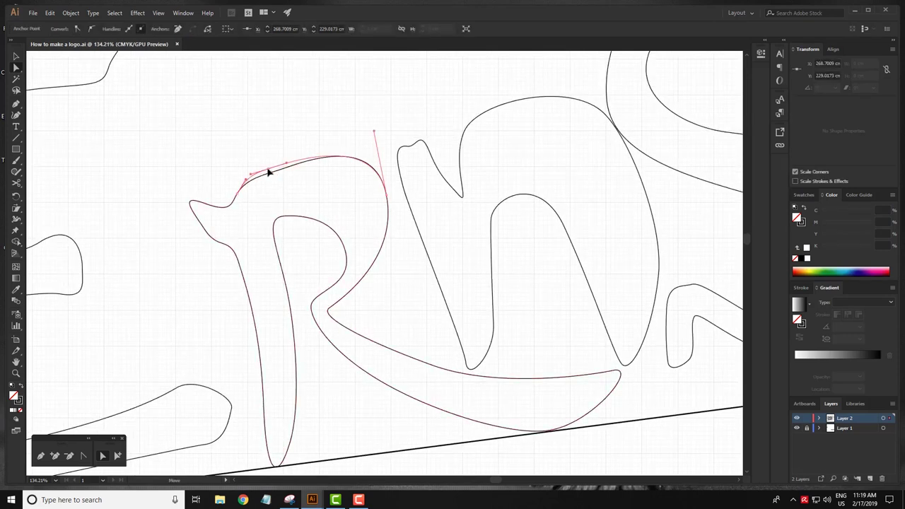
scroll(296, 164, down, 1)
scroll(296, 164, right, 1)
click(362, 201)
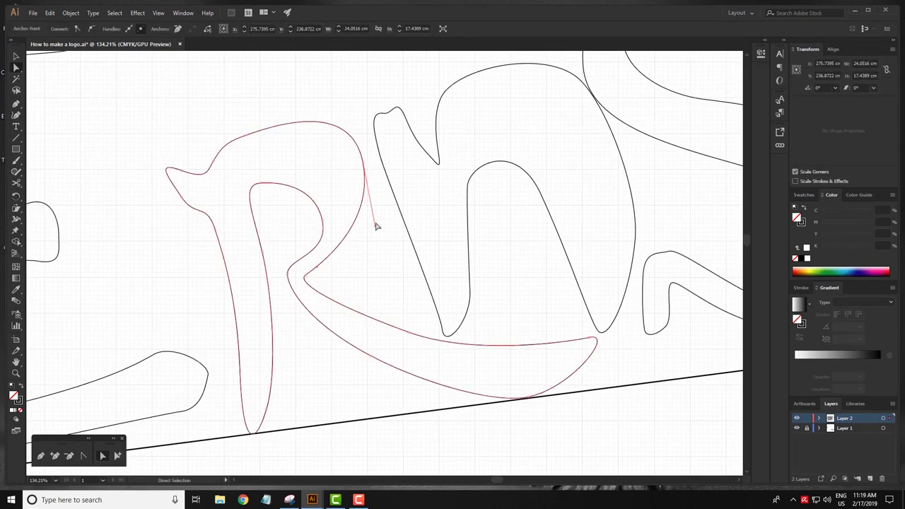
drag(377, 228, 381, 223)
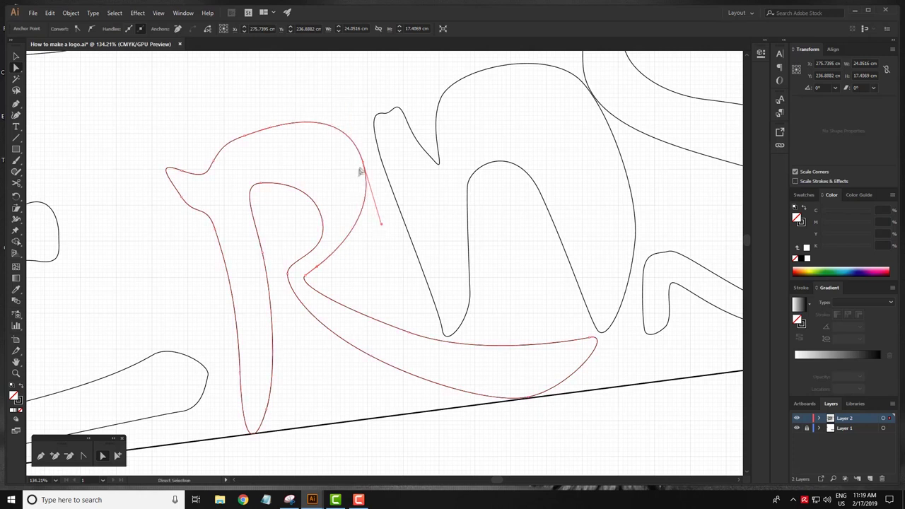
mouse_move(366, 168)
mouse_down()
mouse_move(378, 161)
mouse_move(385, 176)
mouse_up()
click(394, 189)
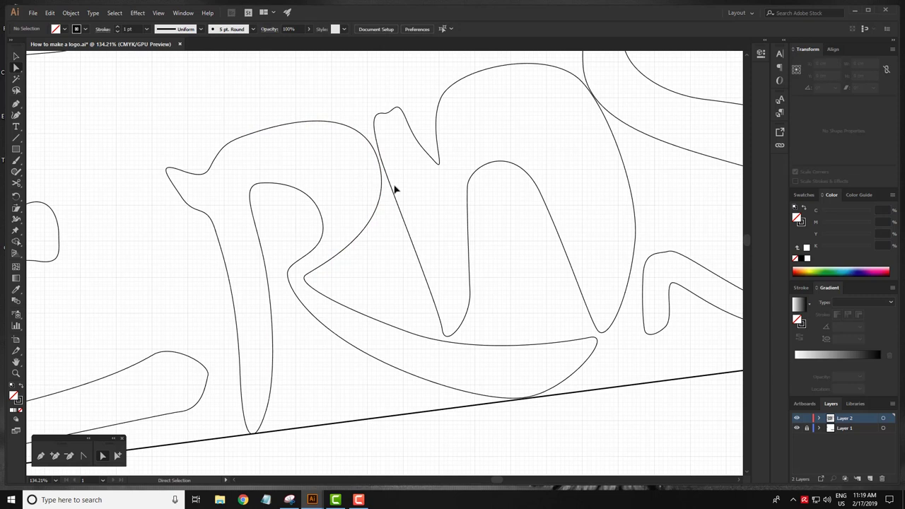
key(ctrl+s)
Shift an anchor near the R's pointed tip down to reshape that curve.
click(177, 192)
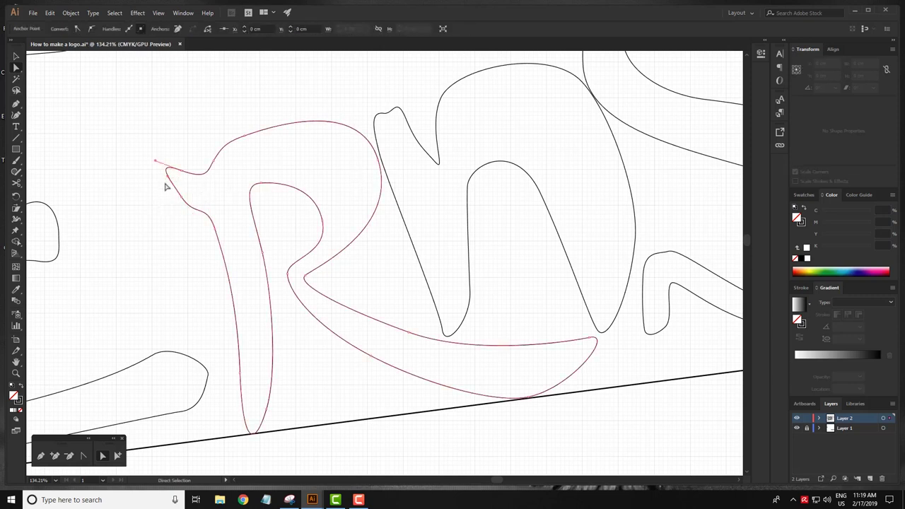
drag(165, 176, 220, 227)
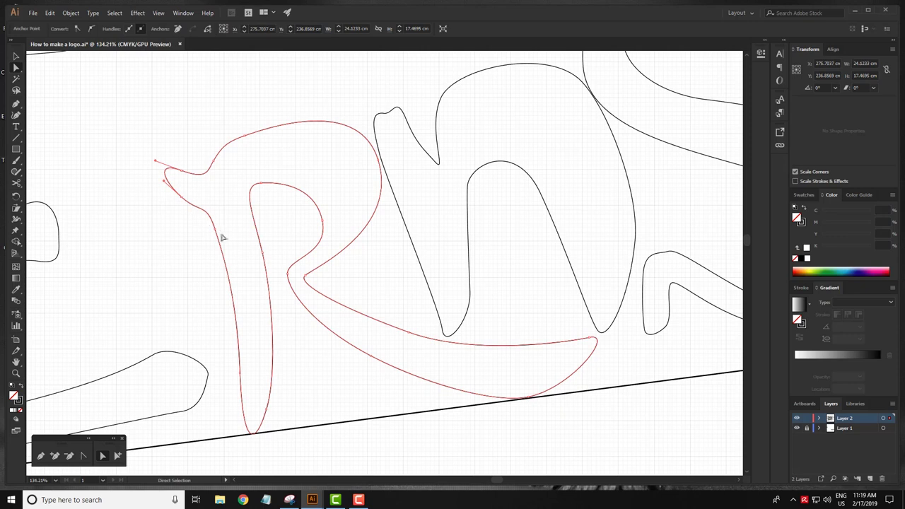
click(205, 206)
drag(212, 222, 218, 244)
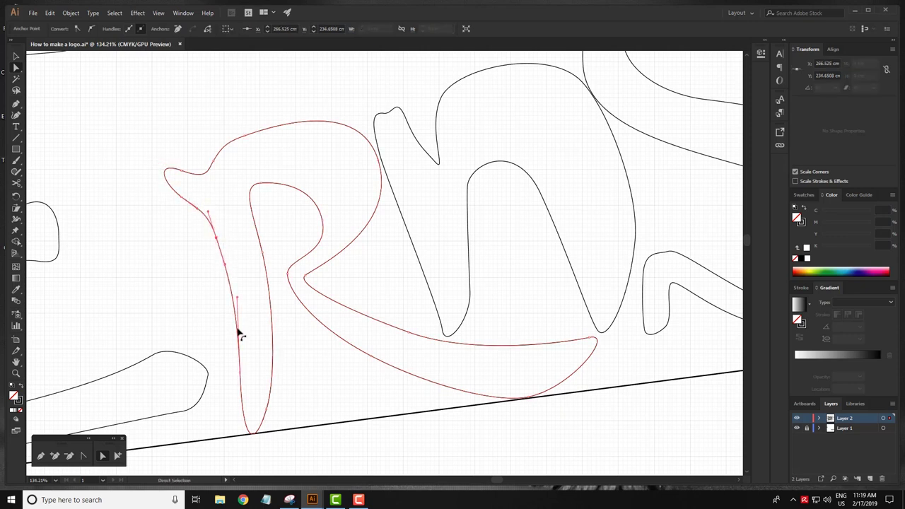
Reshape the inner stem curve and bottom curve of the R's stem.
click(261, 378)
click(263, 259)
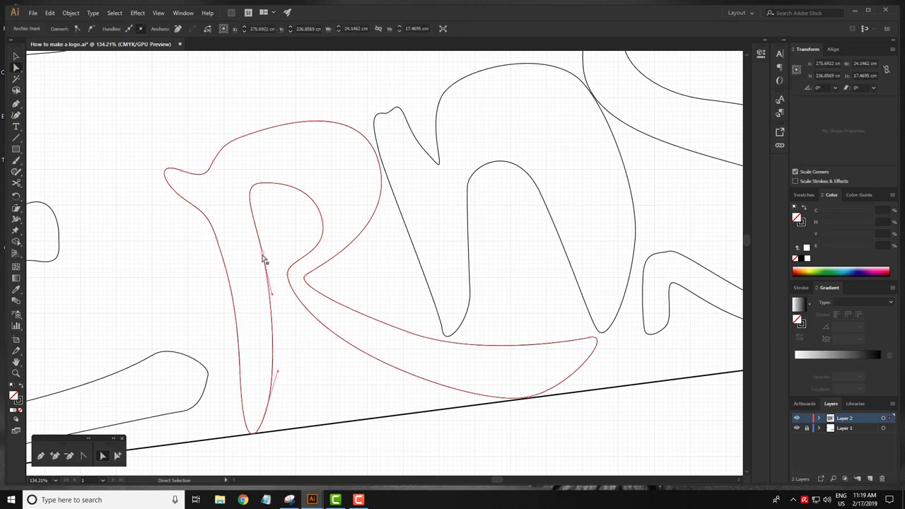
drag(265, 258, 256, 214)
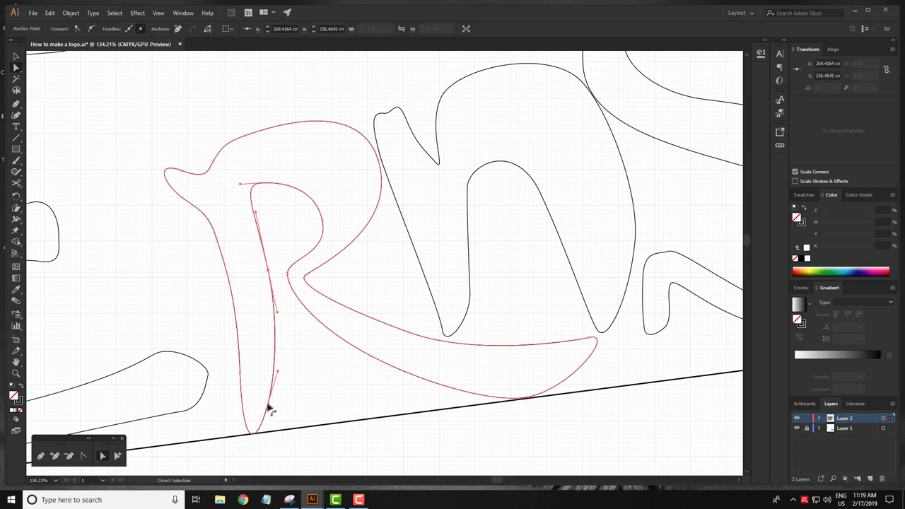
drag(269, 415, 268, 404)
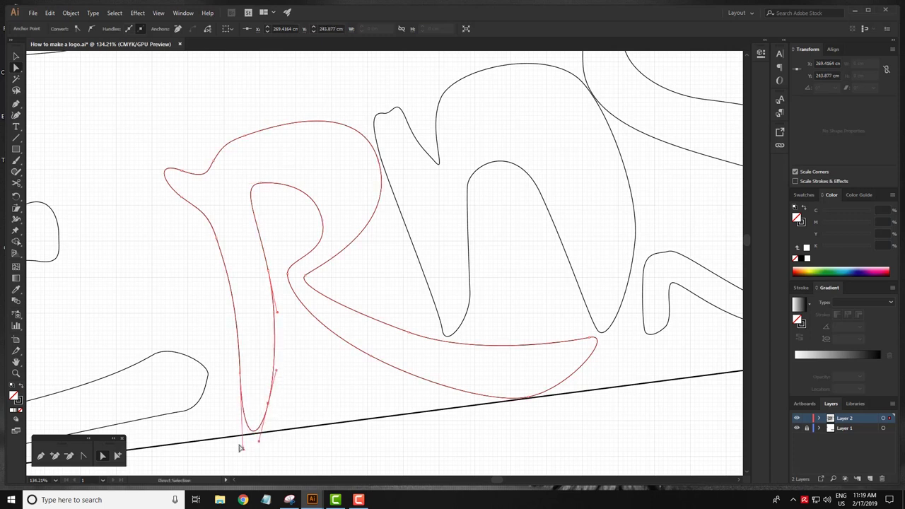
Pull the R's stem bottom down into a sharper point.
click(237, 410)
click(243, 444)
click(254, 398)
click(241, 449)
drag(241, 450, 241, 453)
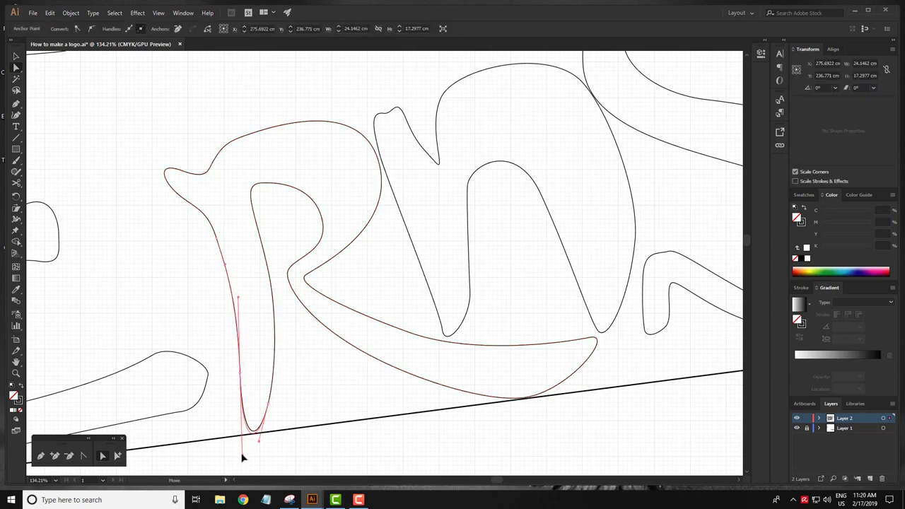
scroll(240, 380, down, 3)
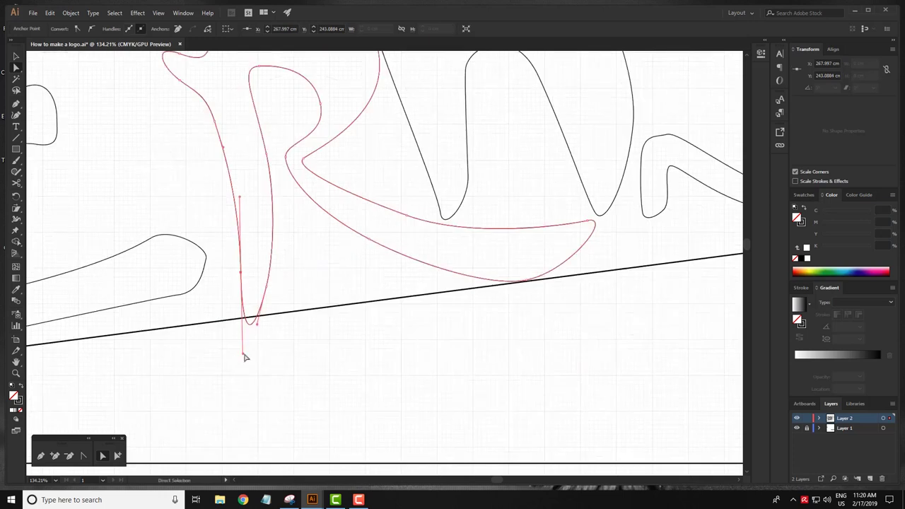
click(243, 337)
click(289, 354)
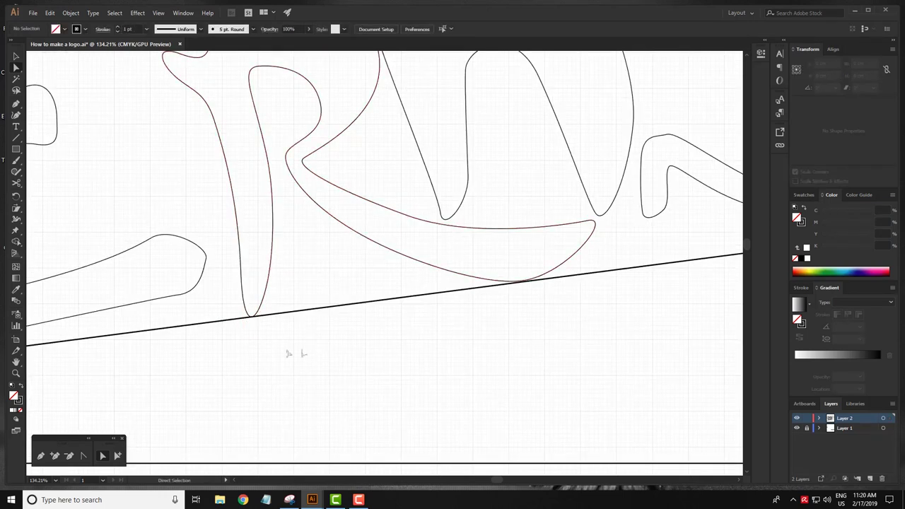
scroll(502, 172, down, 3)
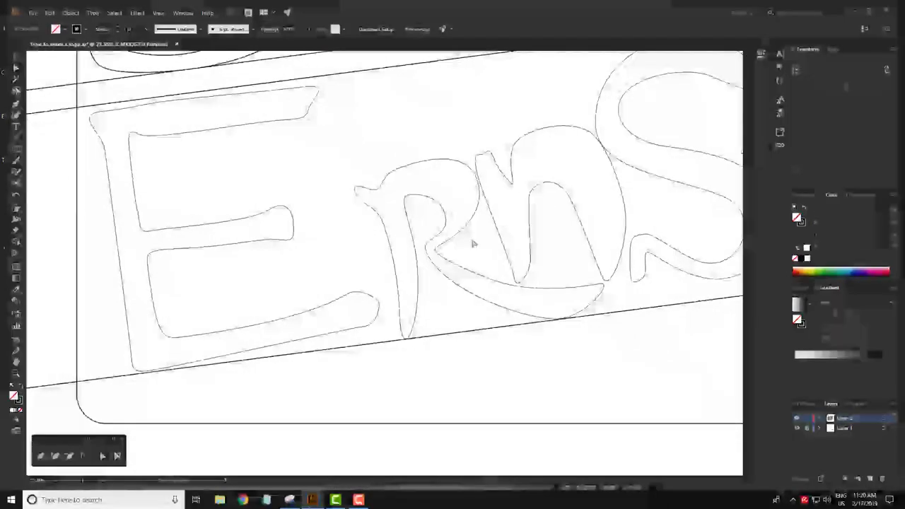
Zoom into the lettering and reshape the n's peak anchor and its handle.
drag(445, 250, 510, 264)
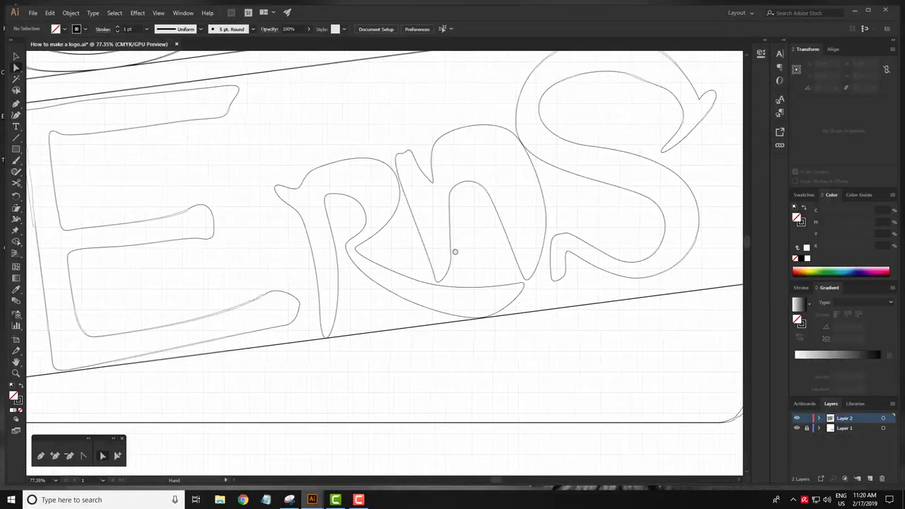
mouse_move(337, 273)
mouse_down()
mouse_move(352, 265)
mouse_move(330, 261)
mouse_up()
click(351, 244)
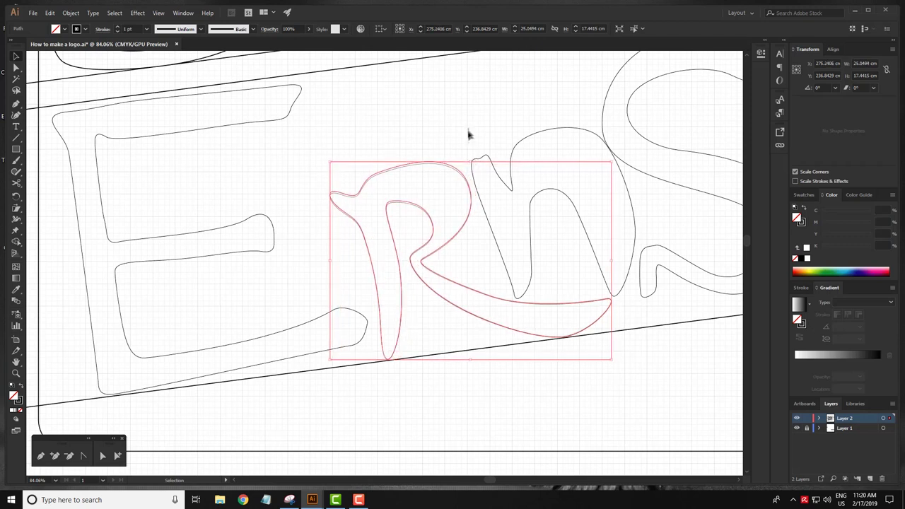
scroll(468, 135, up, 5)
key(a)
click(321, 192)
click(321, 193)
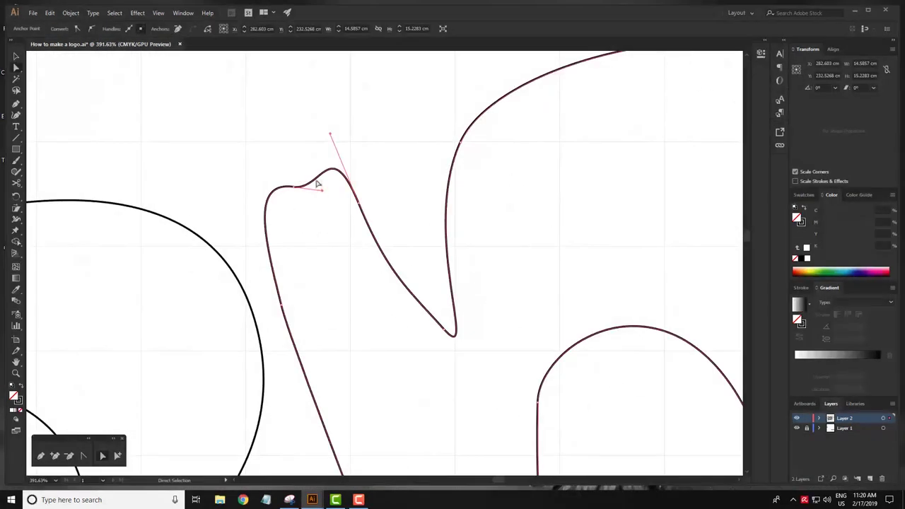
mouse_move(322, 192)
mouse_down()
mouse_move(291, 190)
mouse_move(255, 227)
mouse_up()
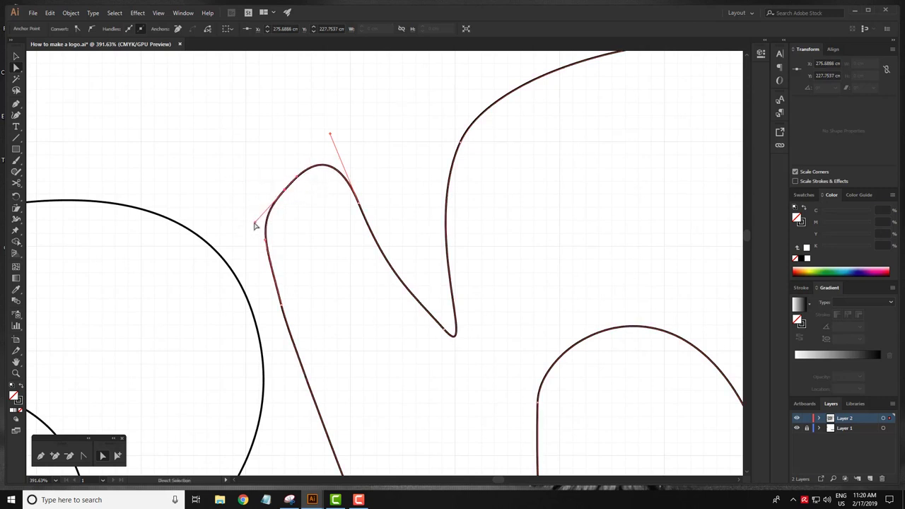
drag(298, 177, 309, 161)
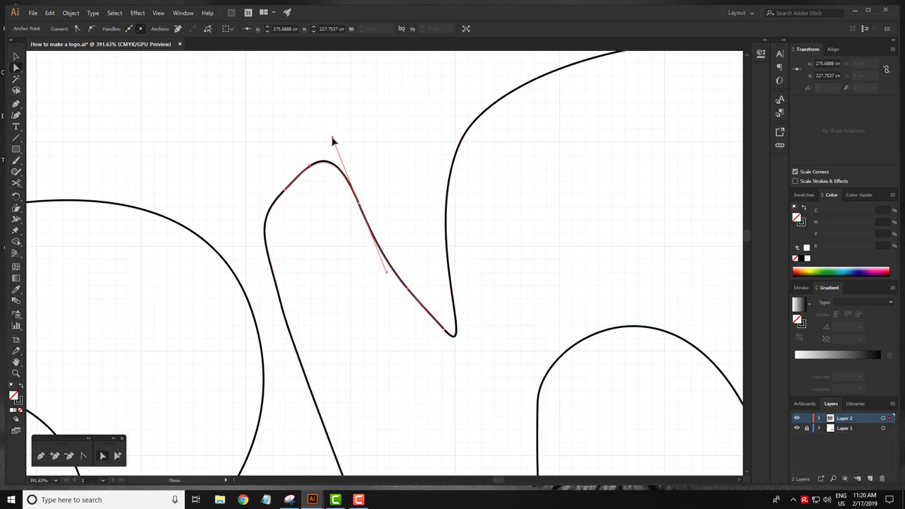
click(389, 161)
drag(360, 205, 364, 198)
Lower the n's notch anchor slightly and pull the arch handle down.
scroll(506, 280, down, 3)
scroll(383, 229, down, 1)
click(351, 247)
drag(349, 250, 353, 256)
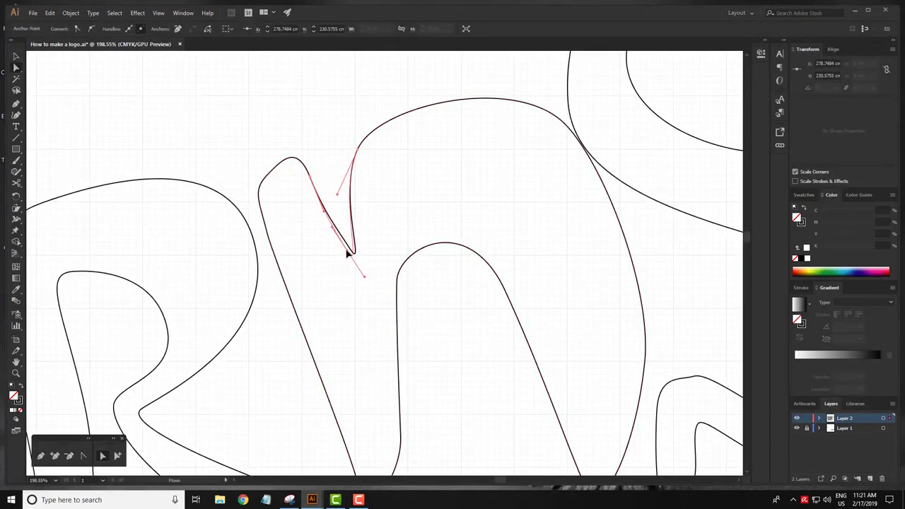
drag(338, 193, 339, 204)
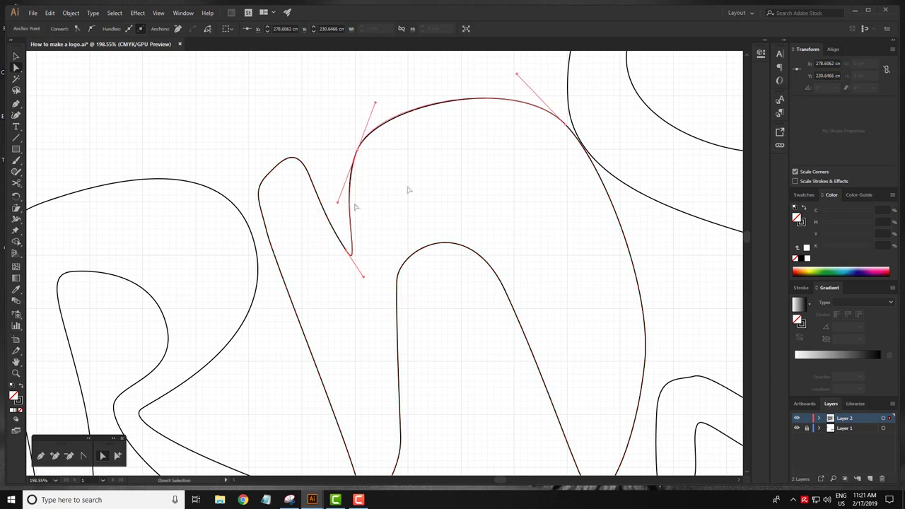
click(465, 169)
Raise the left handle of the n's top arch to round it.
scroll(438, 106, up, 2)
scroll(438, 106, right, 2)
click(340, 153)
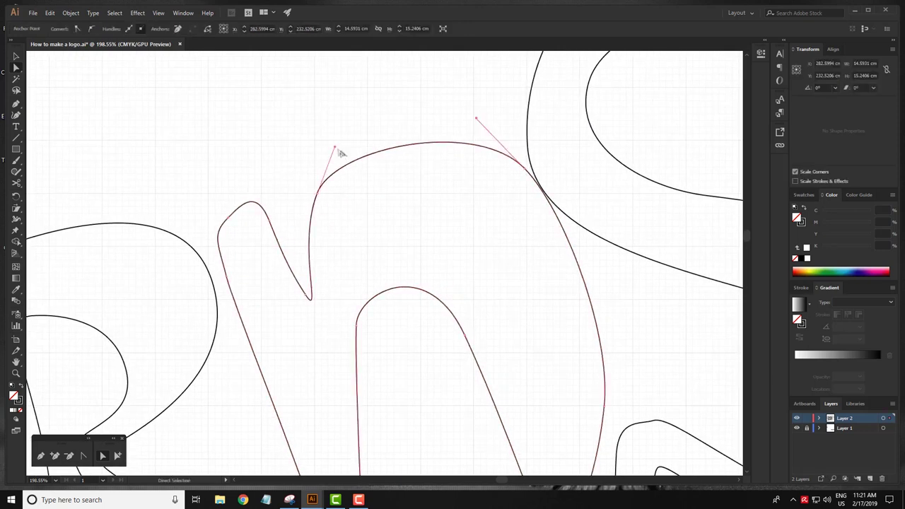
drag(336, 150, 344, 134)
click(317, 188)
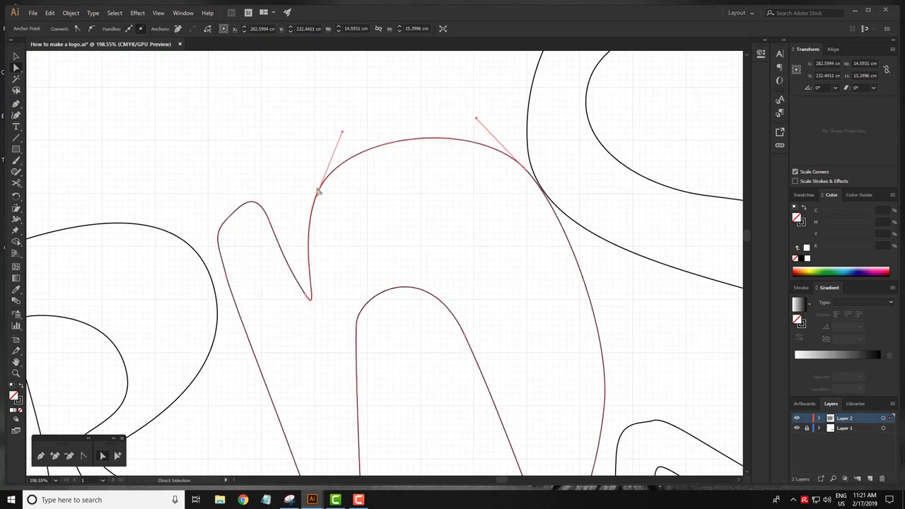
click(313, 271)
click(273, 222)
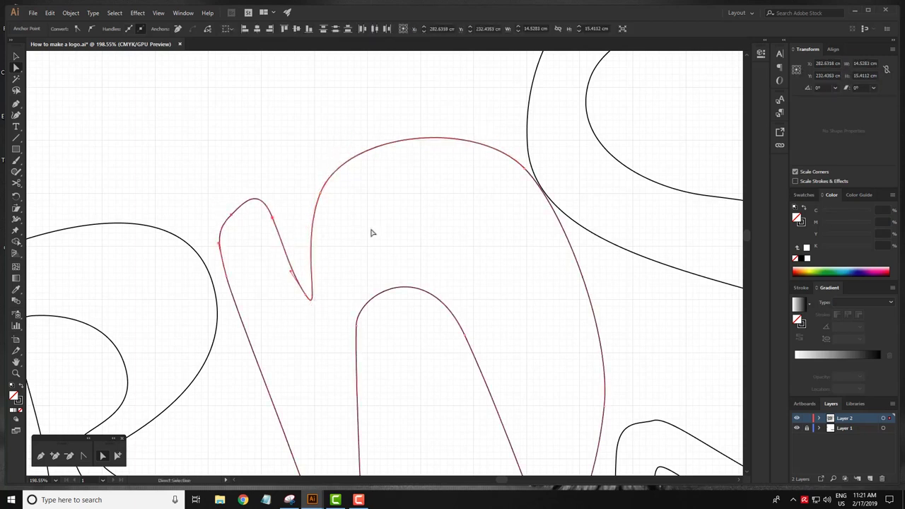
Smooth the bottom curve of the n's left stroke by adjusting its base anchor and handles.
scroll(288, 285, down, 3)
click(270, 309)
click(317, 403)
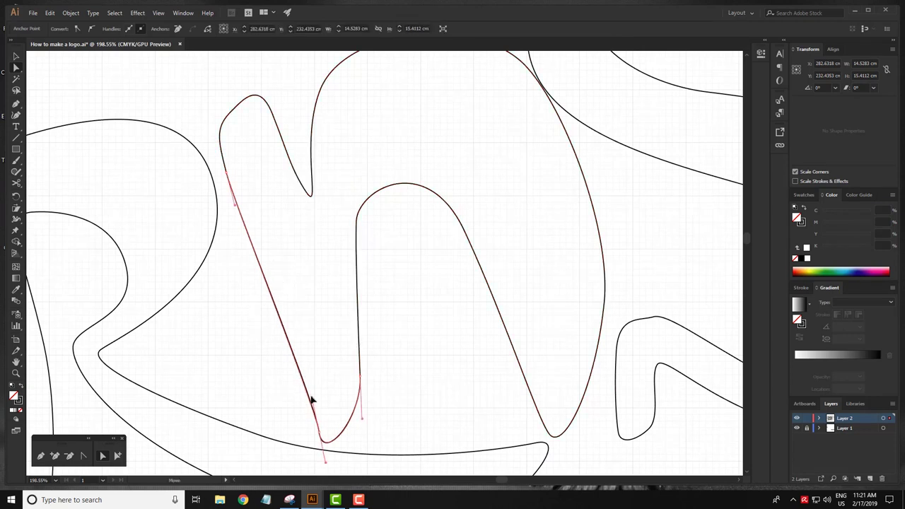
click(322, 424)
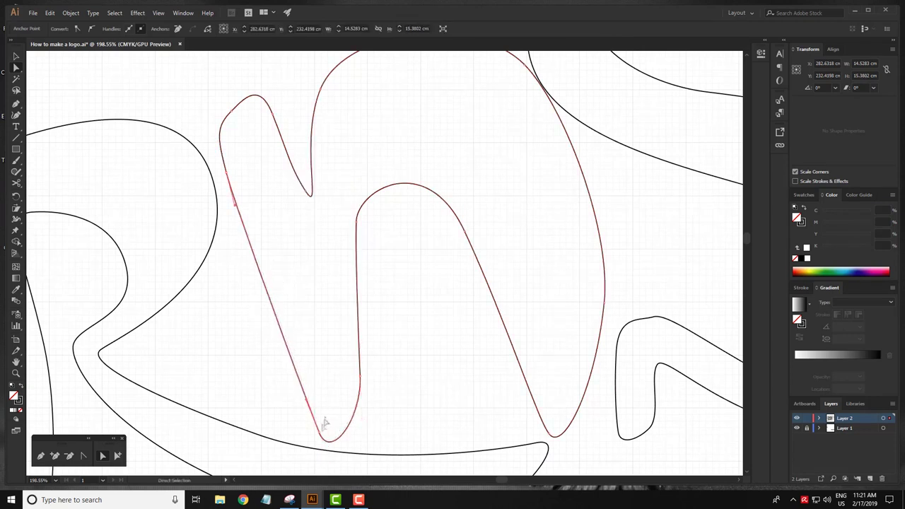
drag(323, 424, 311, 358)
click(316, 386)
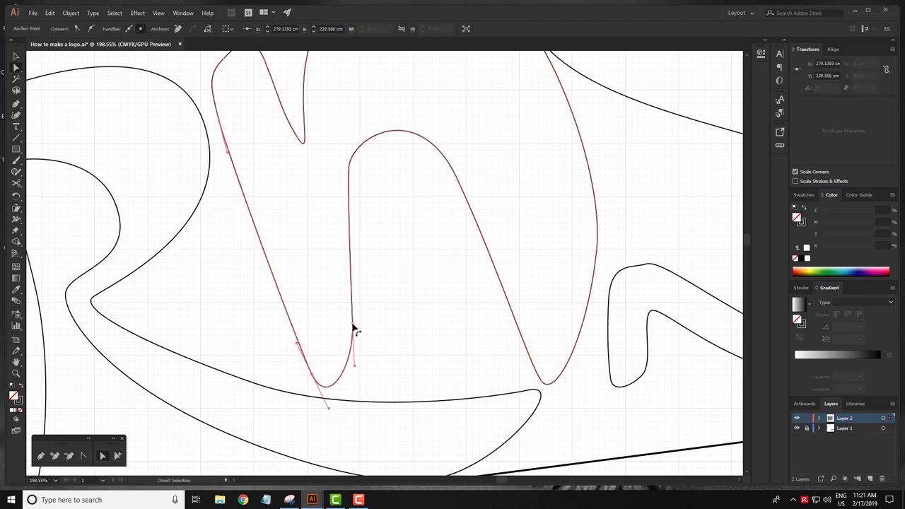
drag(355, 329, 333, 359)
drag(329, 416, 329, 420)
drag(410, 259, 285, 317)
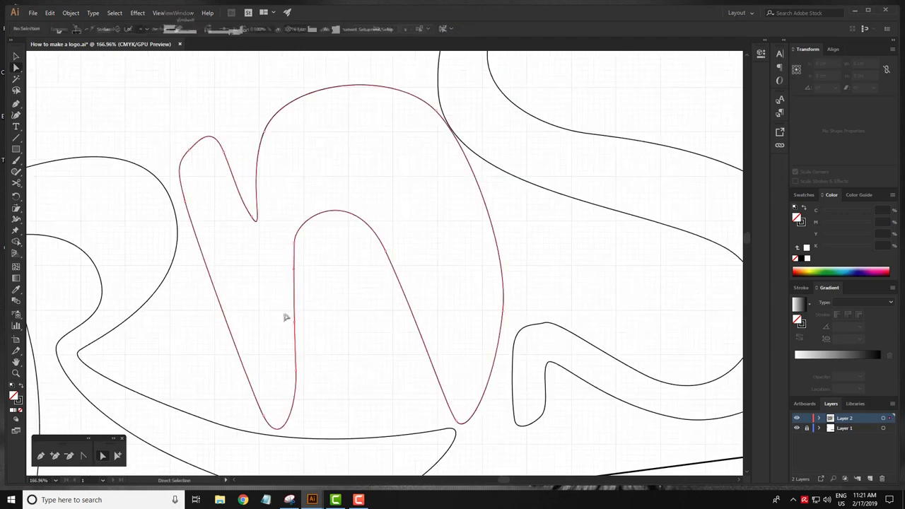
Reshape the arch over the n's stem by pulling the stem-top point upward.
click(295, 272)
click(296, 281)
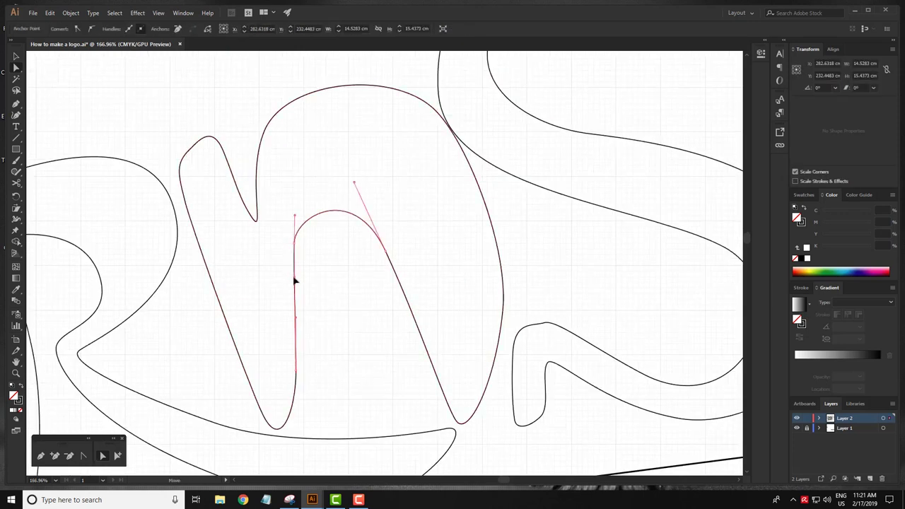
click(313, 276)
click(297, 248)
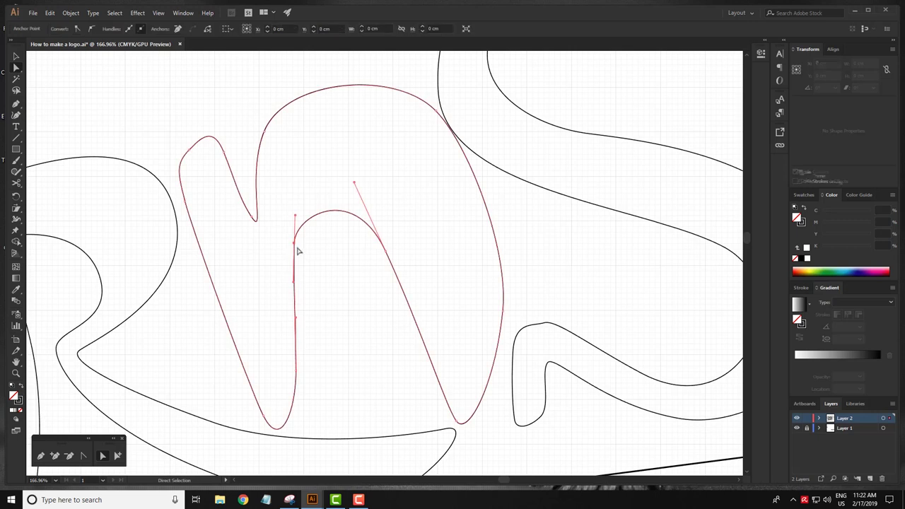
mouse_move(294, 244)
mouse_down()
mouse_move(303, 232)
mouse_move(297, 207)
mouse_up()
click(298, 226)
click(294, 226)
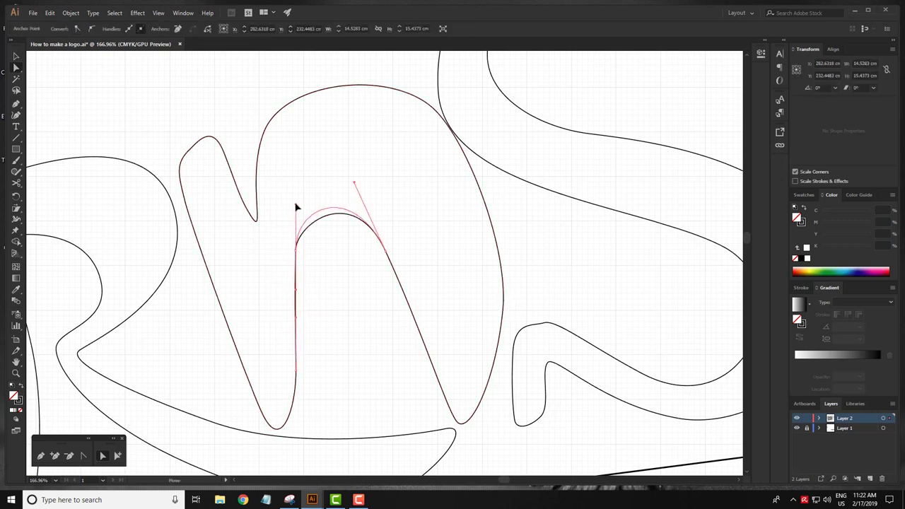
click(404, 238)
scroll(325, 272, down, 5)
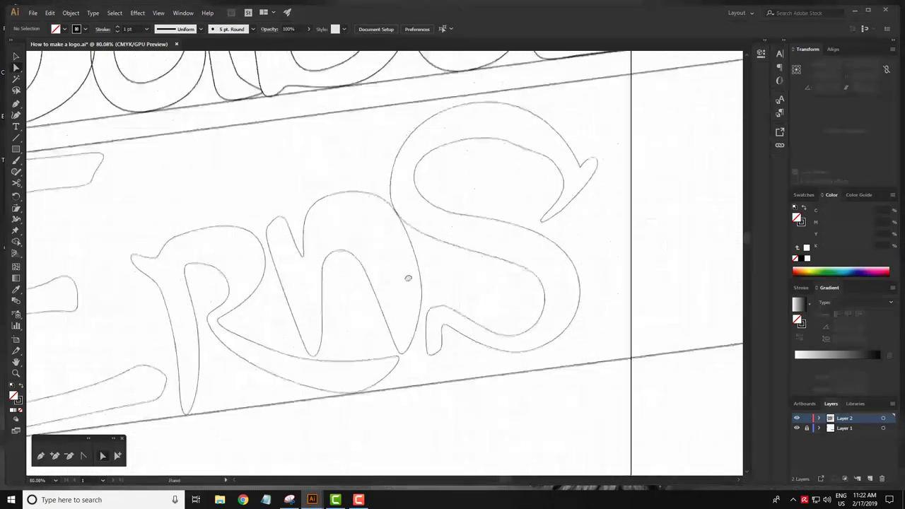
With Direct Selection, lift the S's inner top curve slightly.
scroll(420, 228, down, 2)
scroll(323, 268, down, 2)
scroll(463, 235, up, 2)
scroll(464, 236, up, 2)
scroll(505, 212, up, 1)
scroll(415, 259, up, 1)
scroll(441, 242, up, 1)
key(a)
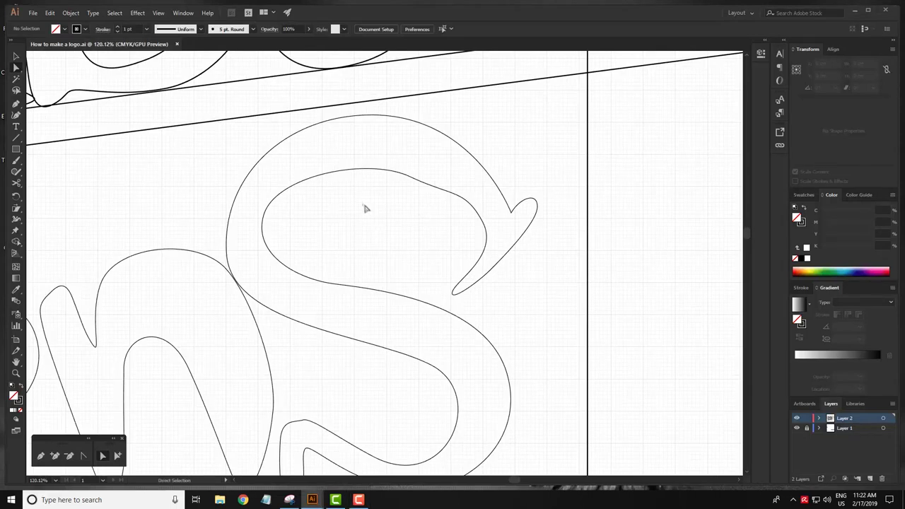
click(411, 179)
drag(410, 177, 412, 171)
click(484, 226)
click(501, 256)
click(502, 257)
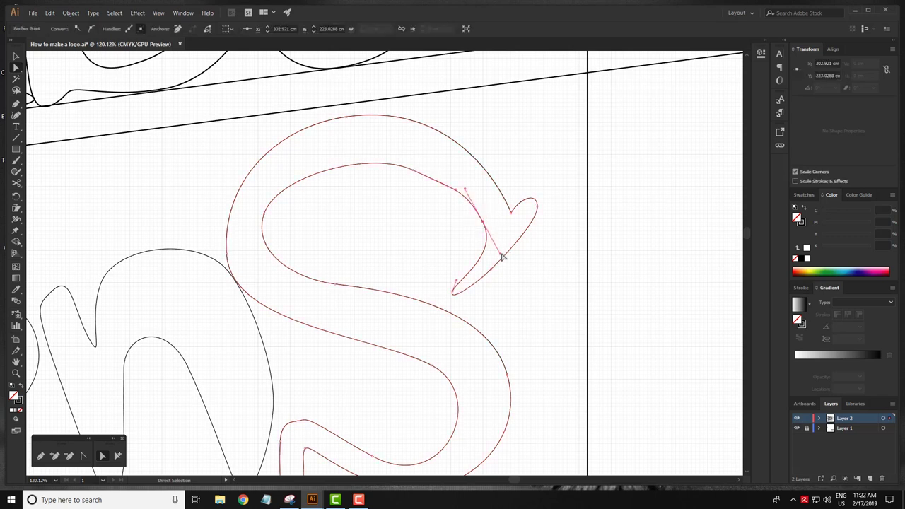
Zoom in on the S's tail tip and nudge its anchor to refine the shape.
scroll(499, 253, up, 2)
scroll(498, 253, up, 2)
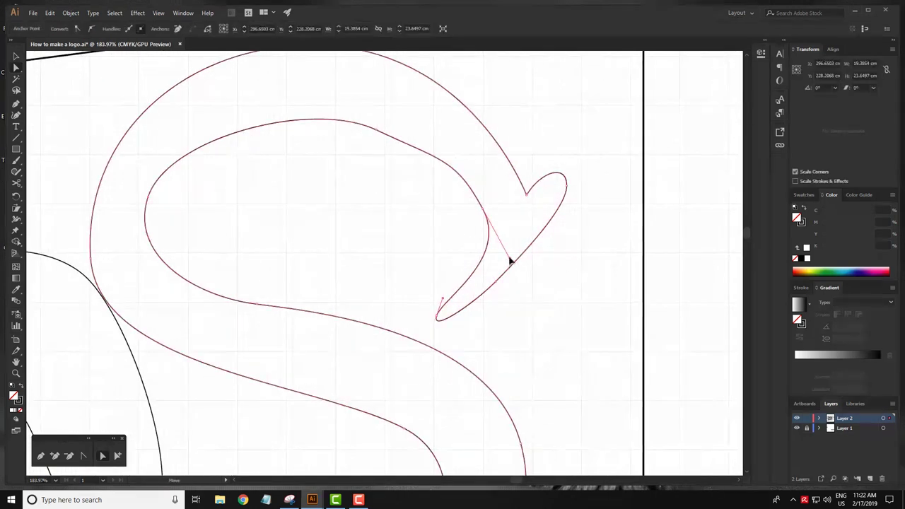
click(460, 287)
click(459, 284)
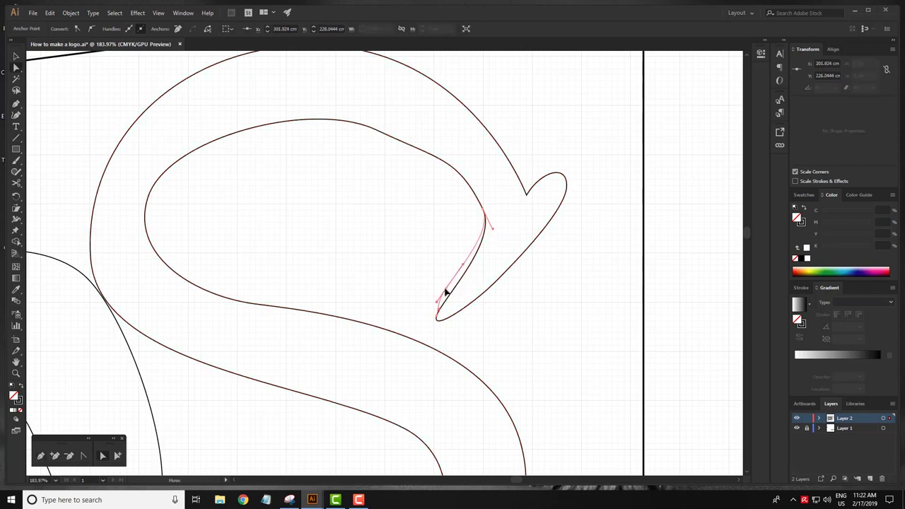
drag(432, 311, 554, 265)
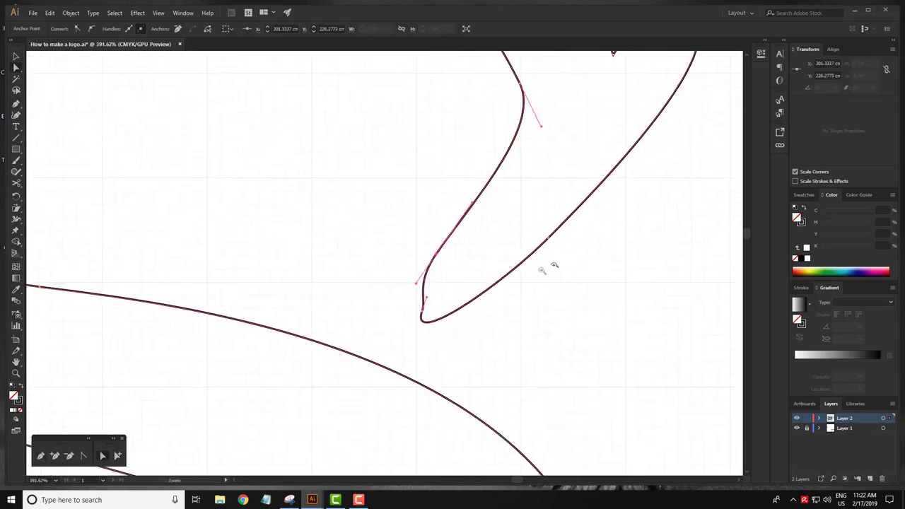
mouse_move(427, 301)
mouse_down()
mouse_move(440, 257)
mouse_move(427, 297)
mouse_up()
click(424, 302)
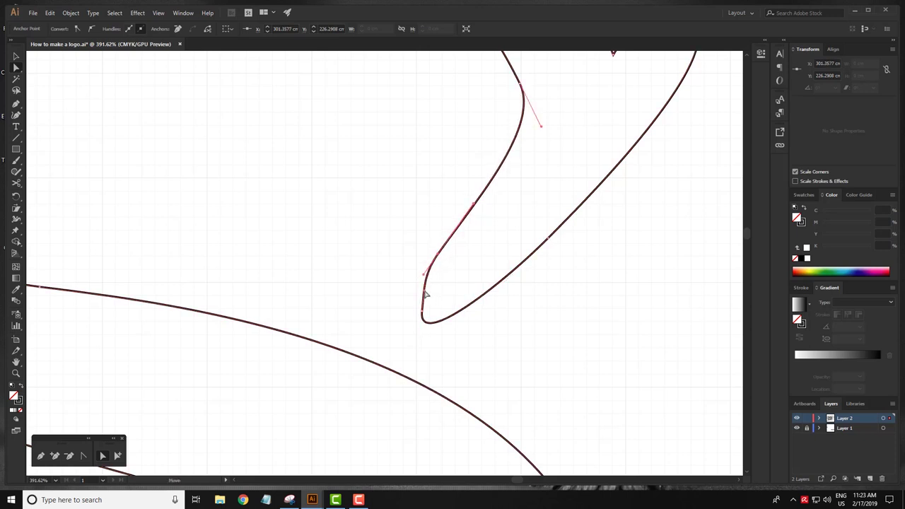
scroll(424, 283, down, 3)
scroll(438, 268, up, 2)
scroll(424, 290, left, 2)
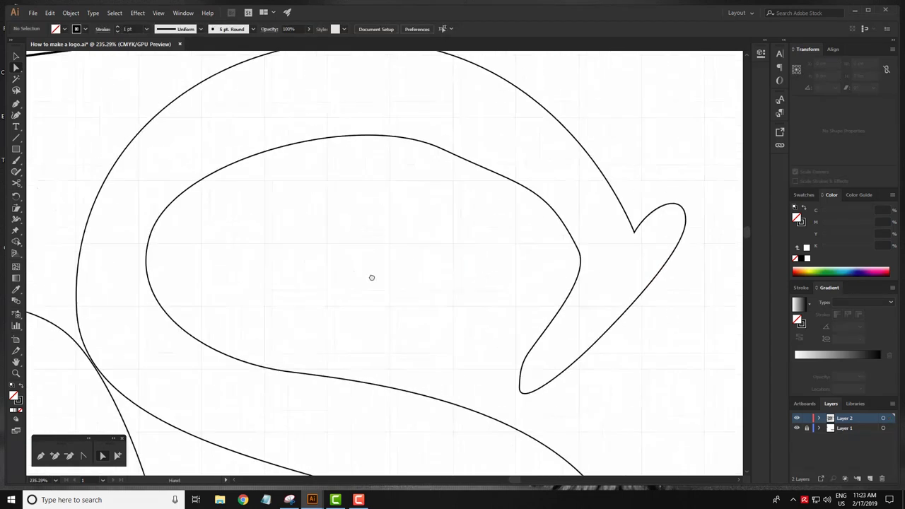
Smooth the S's inner curve by adjusting its anchors and direction handles.
click(539, 192)
mouse_move(547, 188)
mouse_down()
mouse_move(567, 194)
mouse_move(573, 224)
mouse_up()
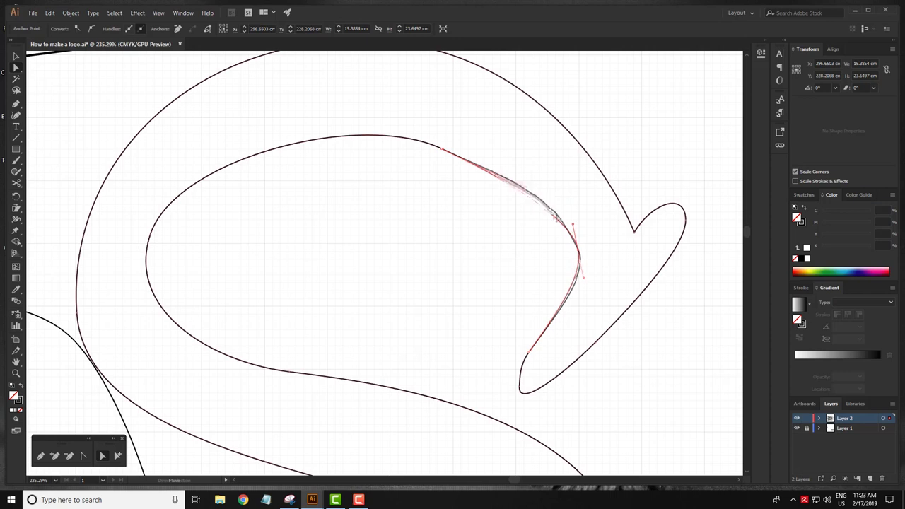
click(437, 148)
drag(525, 190, 536, 173)
drag(442, 151, 438, 146)
drag(177, 163, 188, 127)
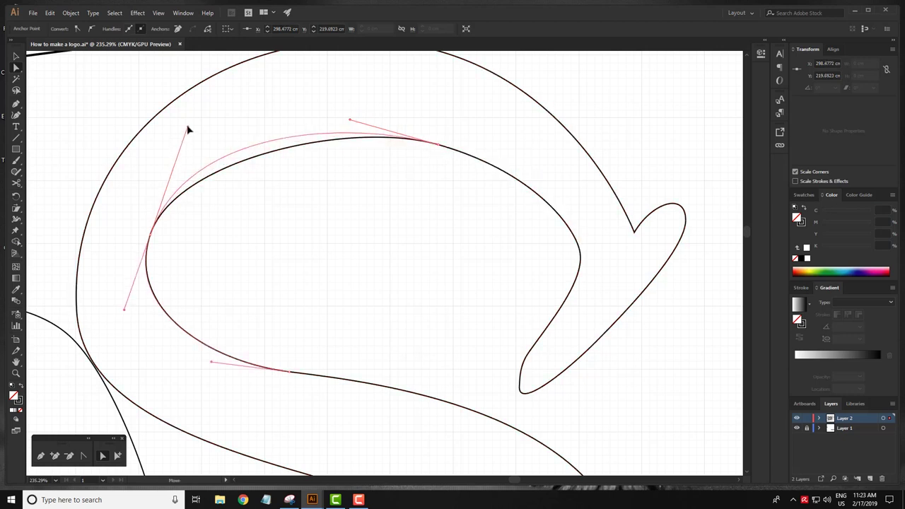
drag(151, 239, 156, 236)
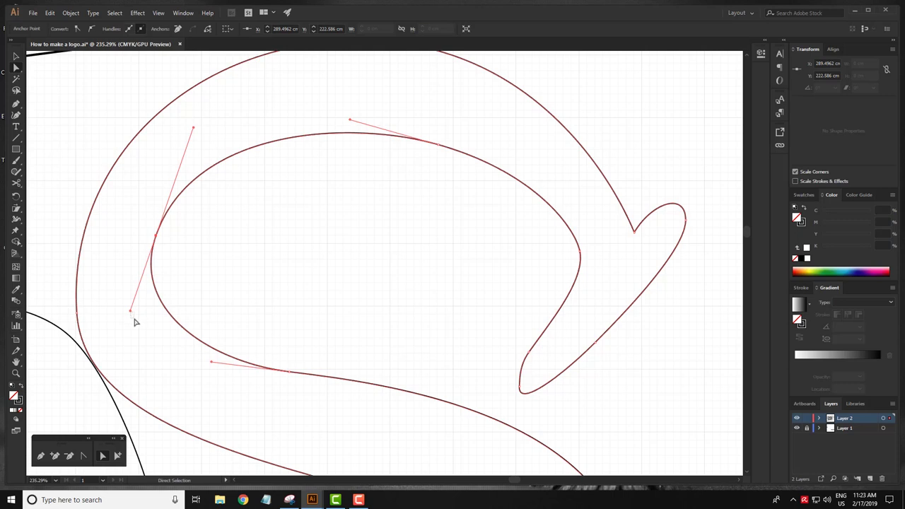
click(131, 314)
drag(142, 325, 145, 318)
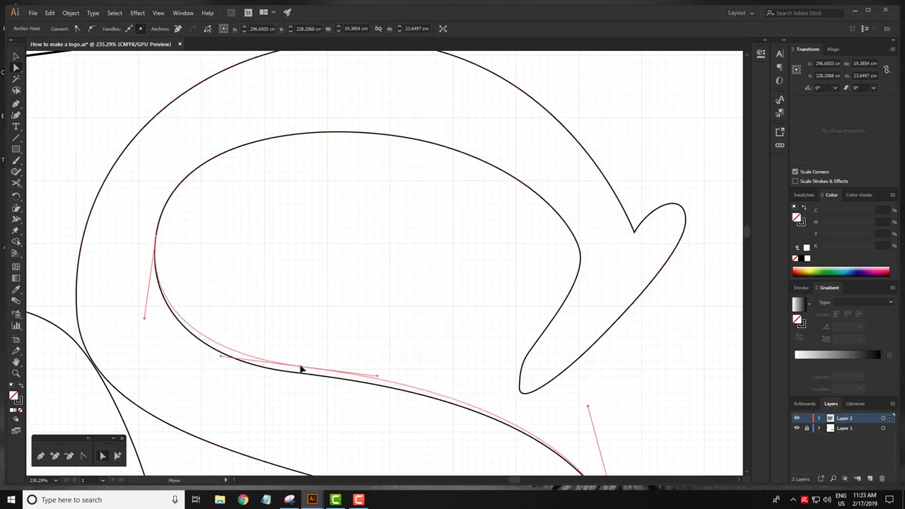
ctrl+alt+click(433, 291)
ctrl+alt+click(367, 229)
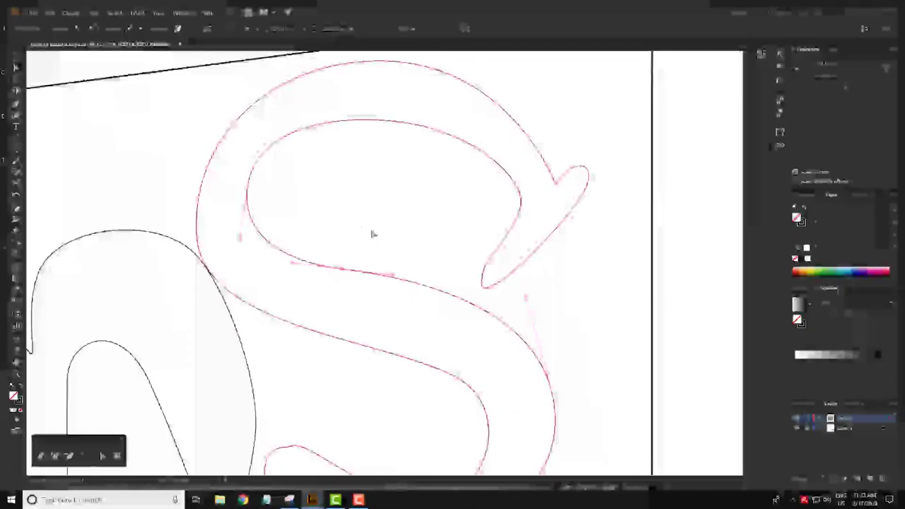
Zoom into the heart flourish and pull its right point's handle downward.
ctrl+click(506, 196)
ctrl+click(506, 196)
click(479, 221)
drag(480, 234, 479, 265)
Add an anchor on the heart's top curve and round out its right side.
key(plus)
mouse_move(456, 200)
mouse_down()
mouse_move(464, 185)
mouse_move(448, 187)
mouse_up()
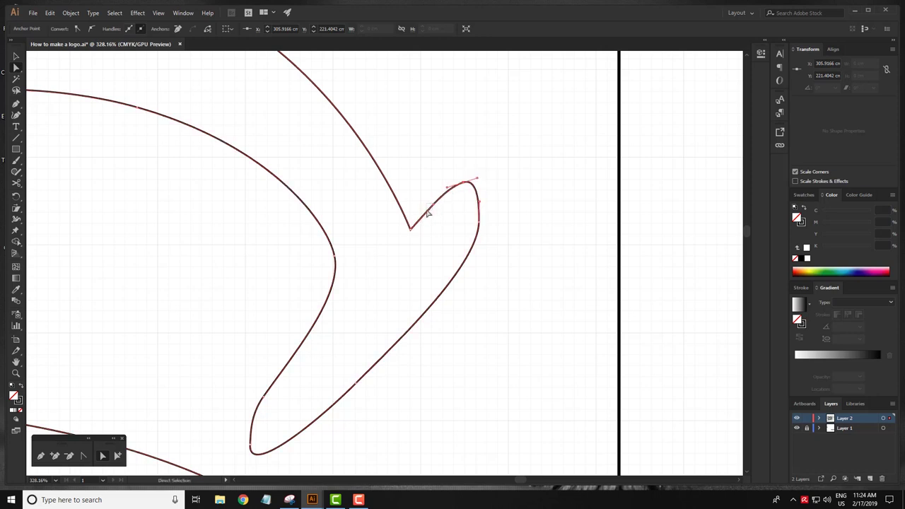
click(427, 212)
drag(477, 182, 479, 175)
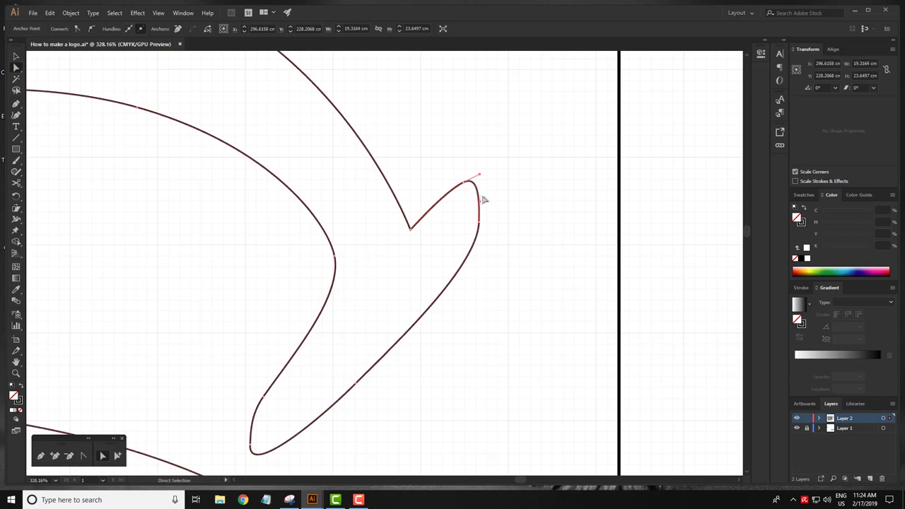
click(481, 229)
drag(480, 228, 480, 266)
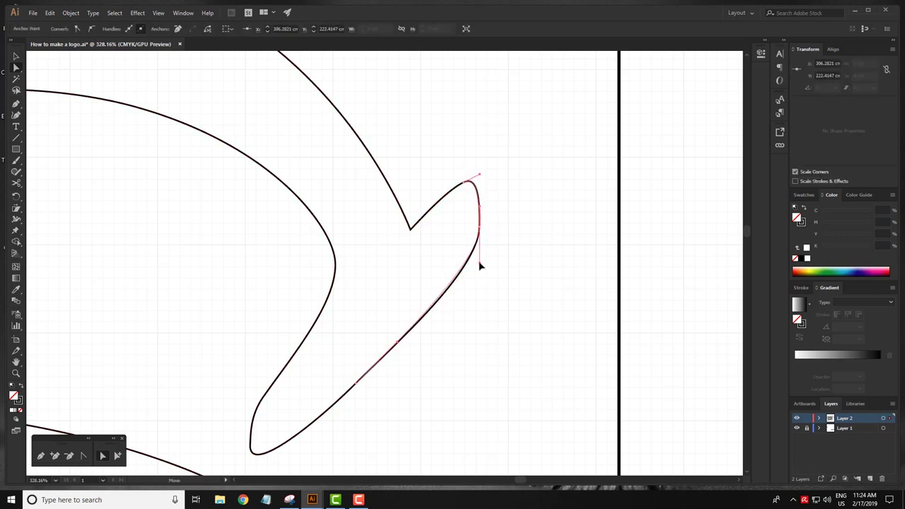
click(511, 283)
Move the left point of the S's inner curve up-left to reshape it.
scroll(359, 255, down, 5)
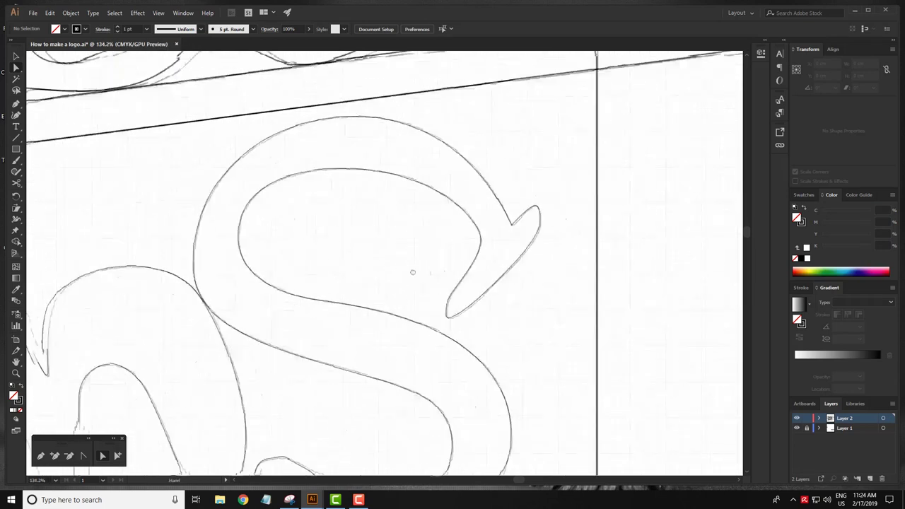
drag(412, 269, 381, 242)
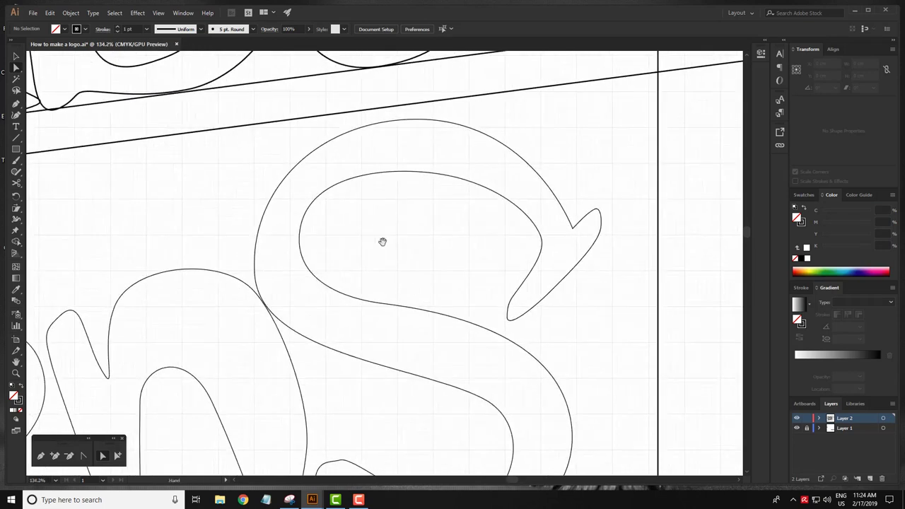
click(302, 236)
click(309, 234)
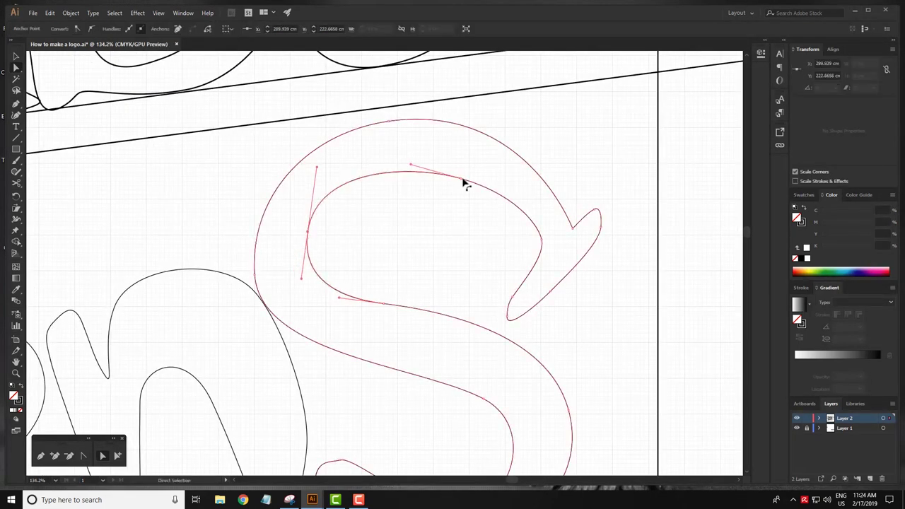
drag(459, 181, 455, 175)
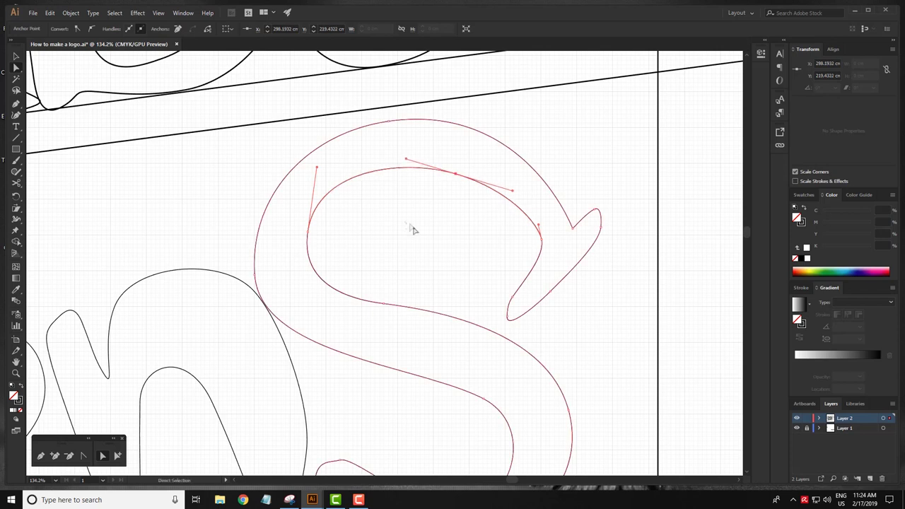
Reshape the S's outer upper-left arc into a fuller, smoother sweep toward the spine.
click(329, 148)
mouse_move(389, 124)
mouse_down()
mouse_move(374, 113)
mouse_move(521, 89)
mouse_up()
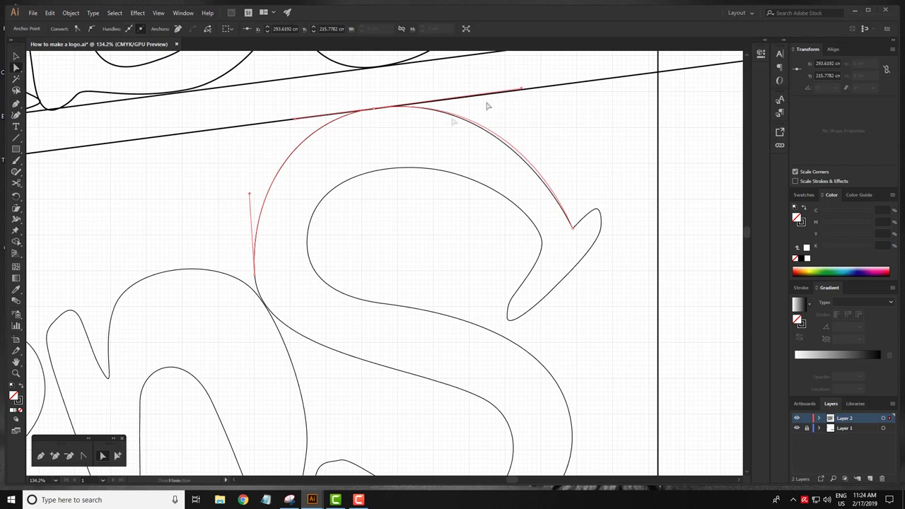
drag(249, 193, 235, 182)
click(255, 281)
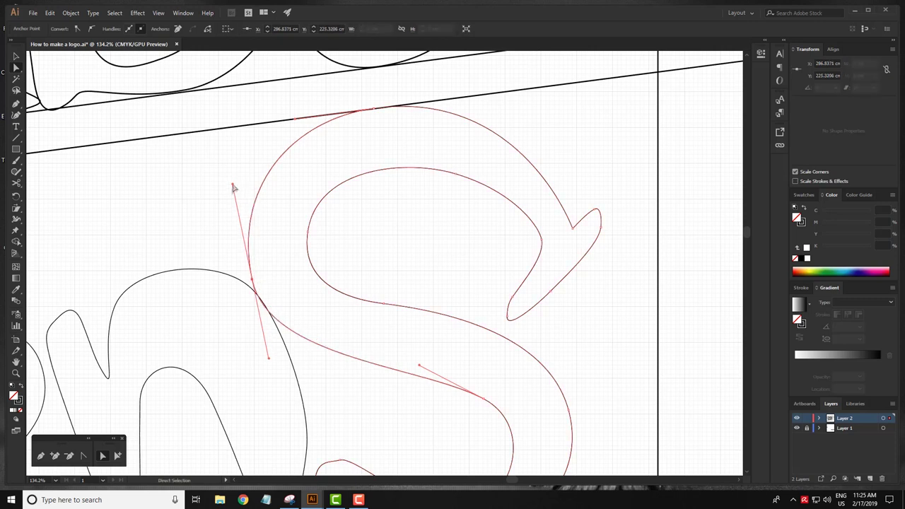
click(265, 182)
click(329, 142)
click(256, 225)
drag(245, 242, 240, 249)
click(293, 287)
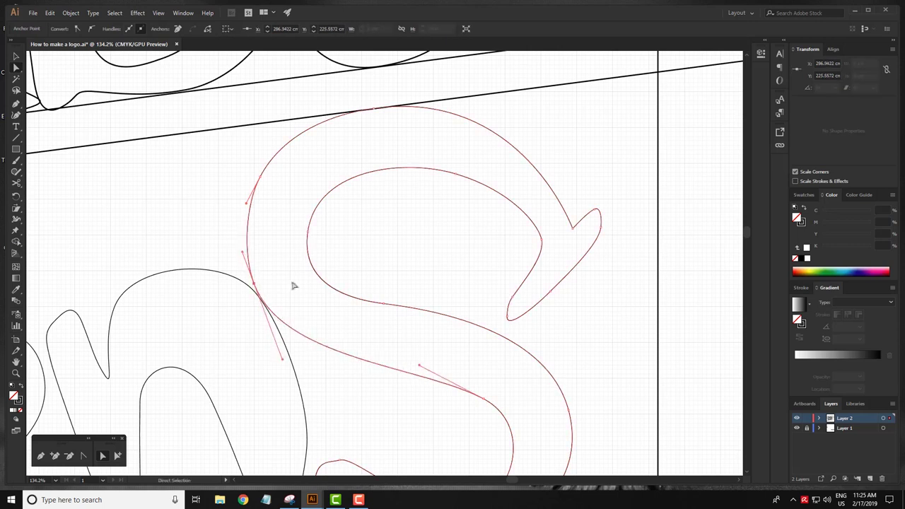
click(536, 179)
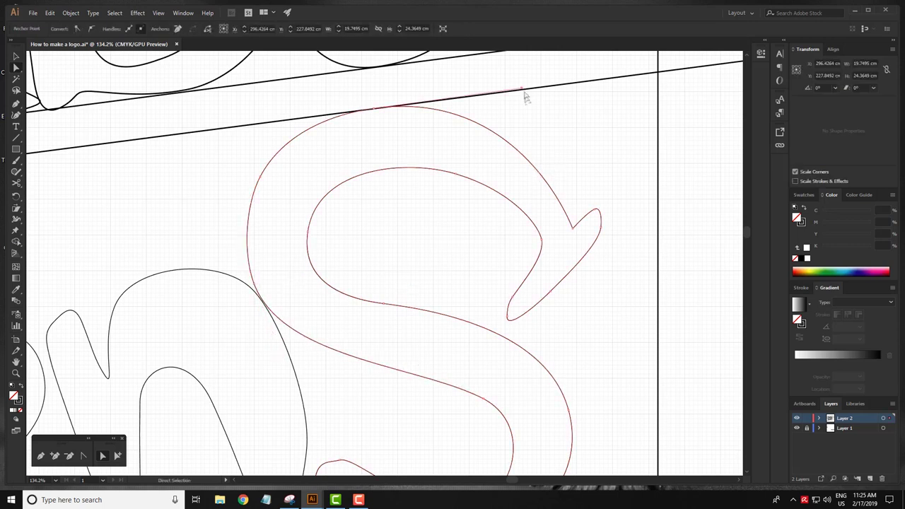
Nudge the S's middle-spine anchor to even out its curve.
click(373, 106)
scroll(465, 174, down, 3)
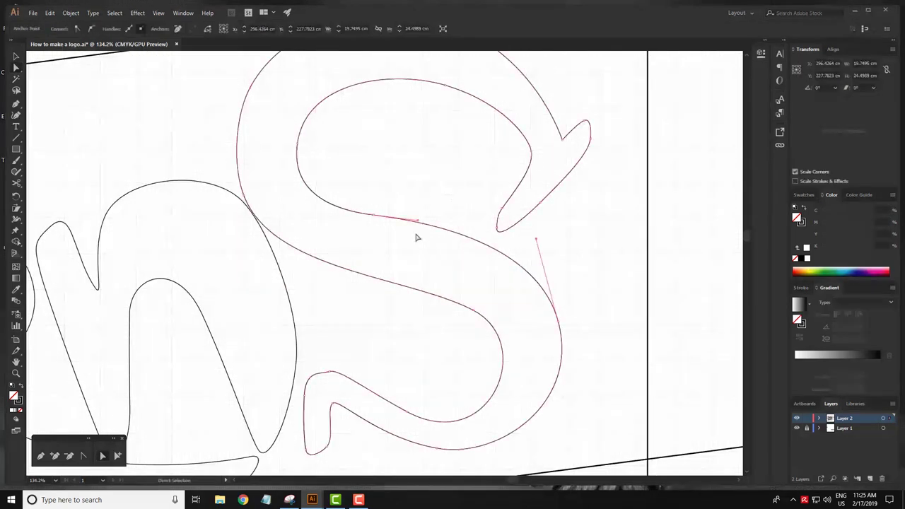
drag(418, 223, 431, 226)
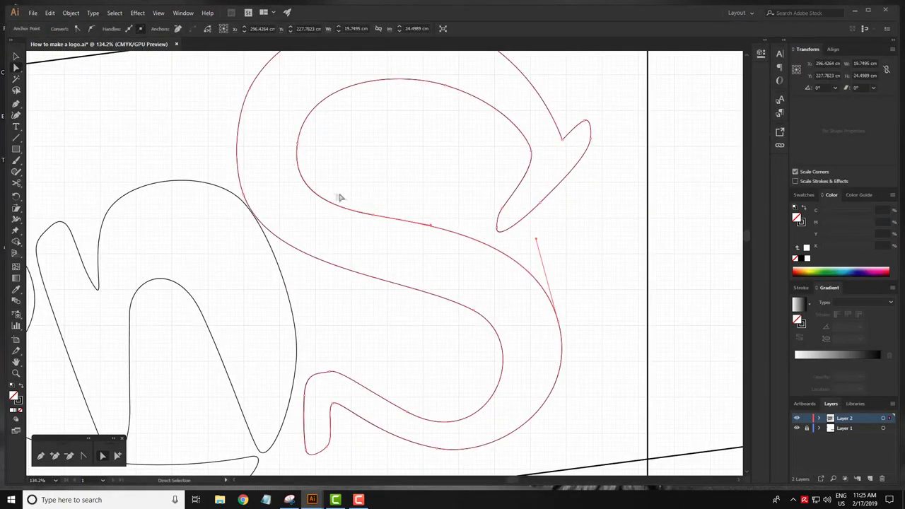
click(290, 194)
click(438, 174)
Raise the anchor on the S's lower right curve and adjust its handle.
scroll(438, 174, down, 3)
drag(407, 155, 404, 195)
click(530, 277)
click(526, 255)
drag(526, 253, 525, 247)
click(471, 194)
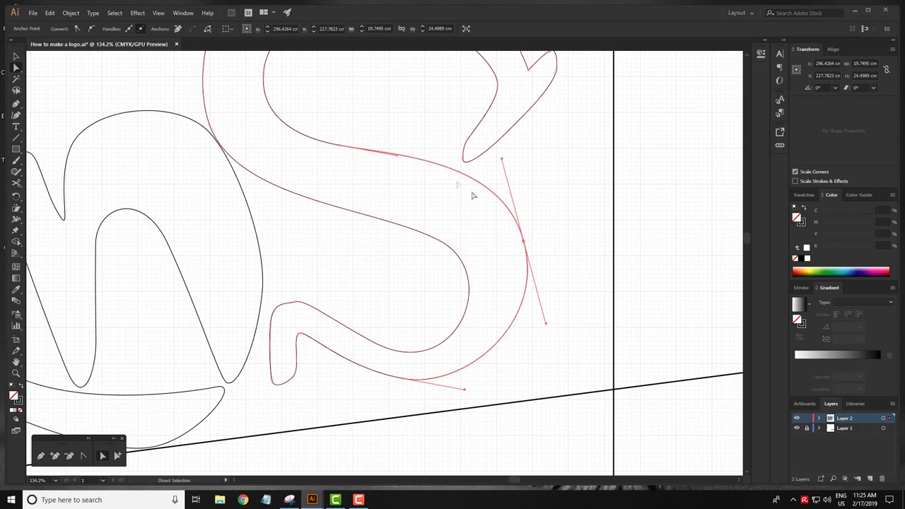
drag(501, 162, 502, 171)
drag(524, 246, 526, 242)
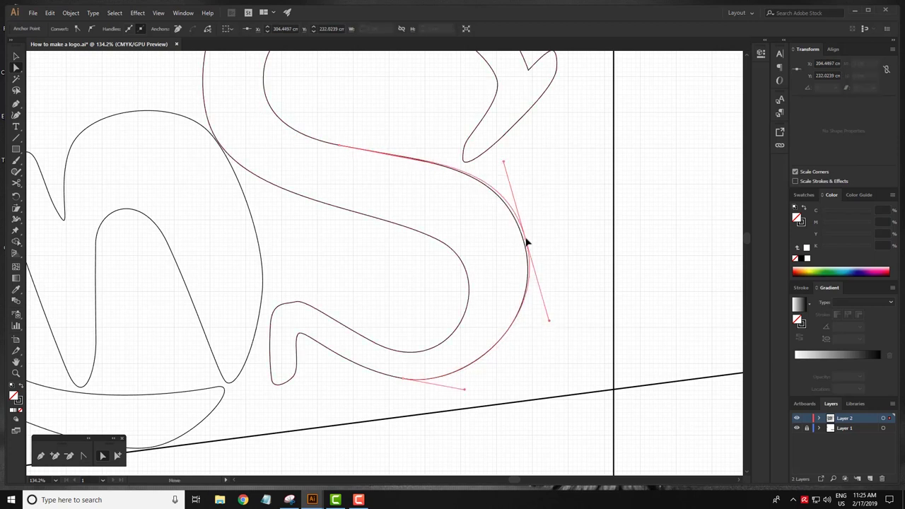
Smooth the S's lower bowl toward its tail by adjusting the bottom anchor's handle.
drag(518, 357, 533, 315)
click(428, 337)
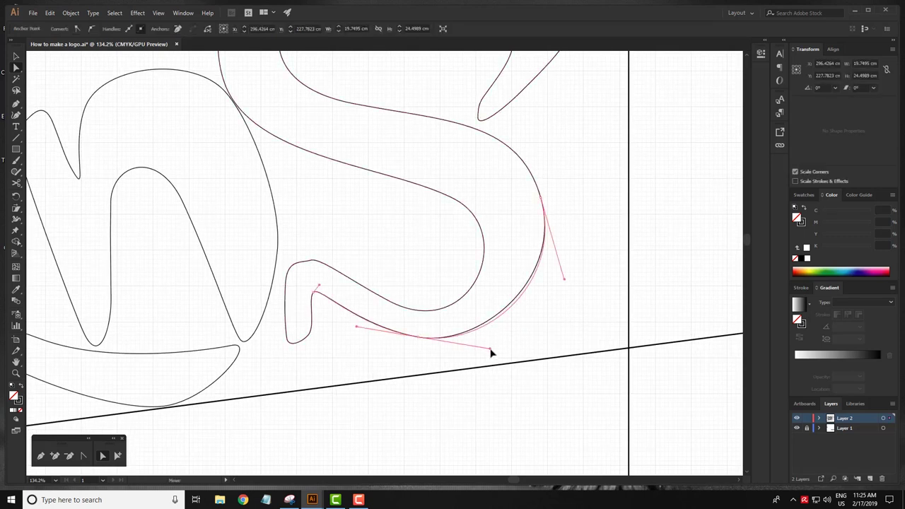
drag(491, 352, 497, 351)
click(485, 335)
click(395, 308)
click(314, 259)
Reshape the tail's lower loop, left segment and upper-left bend anchor.
scroll(304, 269, up, 1)
scroll(373, 254, up, 2)
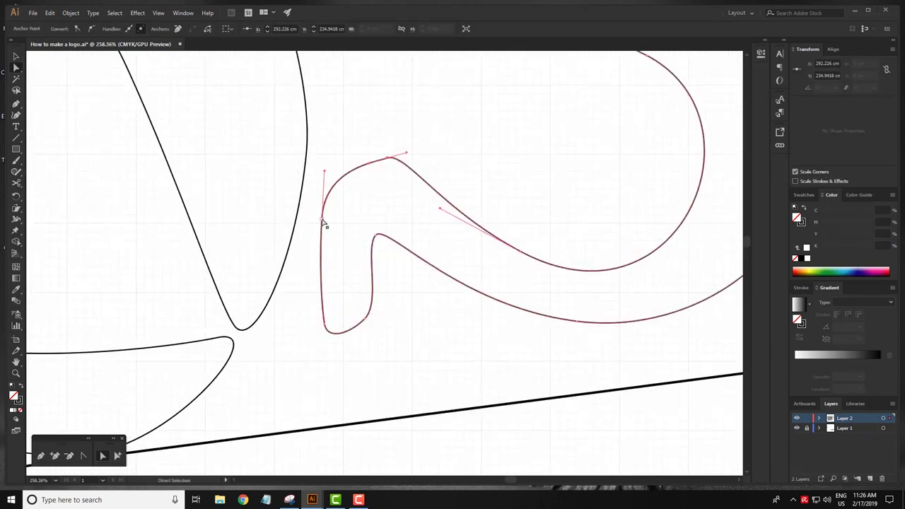
drag(315, 307, 359, 322)
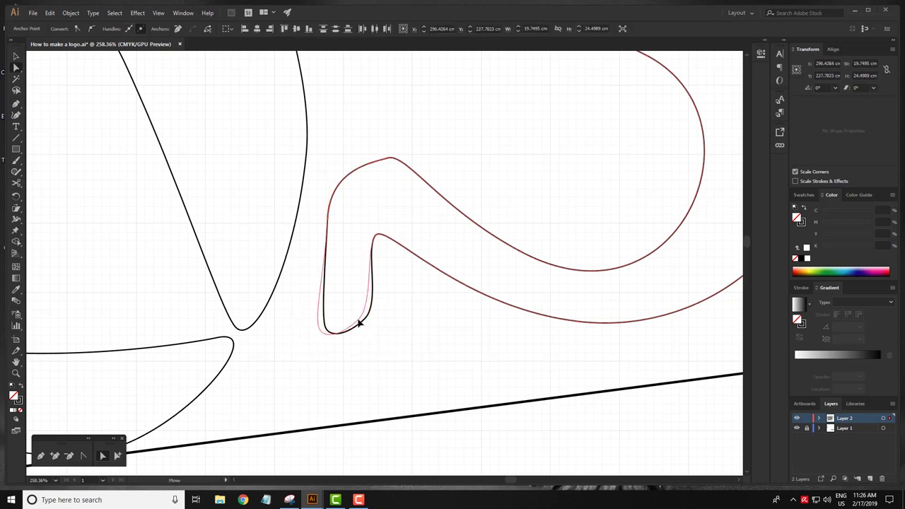
mouse_move(333, 172)
mouse_down()
mouse_move(338, 153)
mouse_move(365, 158)
mouse_up()
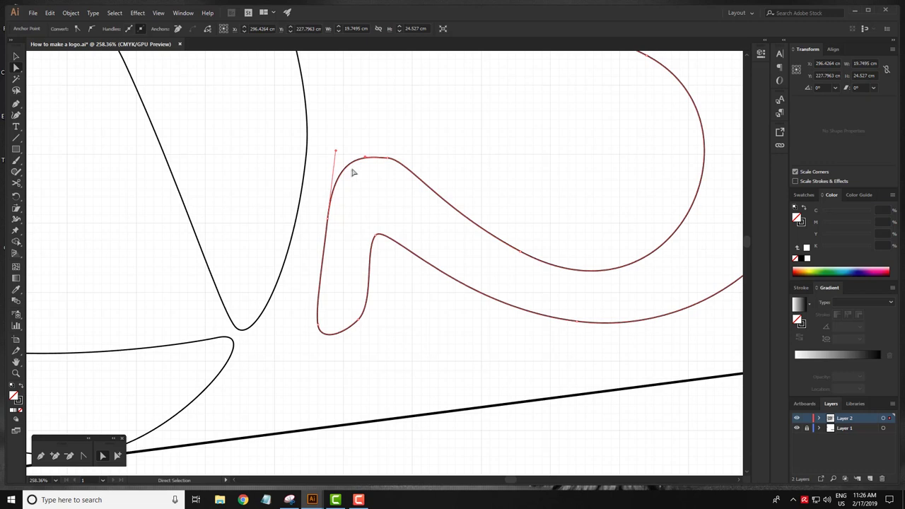
click(328, 221)
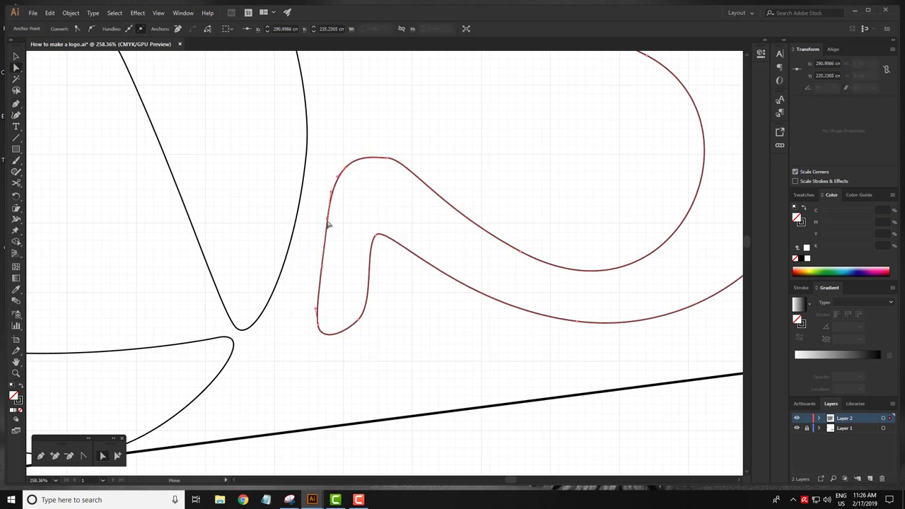
click(343, 166)
mouse_move(355, 150)
mouse_down()
mouse_move(343, 163)
mouse_move(370, 156)
mouse_move(386, 120)
mouse_move(359, 106)
mouse_up()
click(502, 214)
Adjust the tail's inner bend curve and shift its top anchor down and right.
click(384, 120)
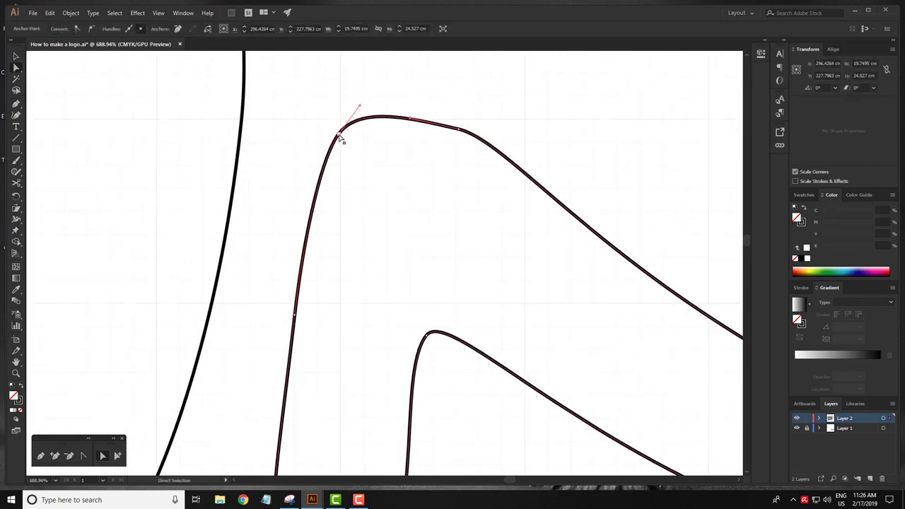
click(482, 283)
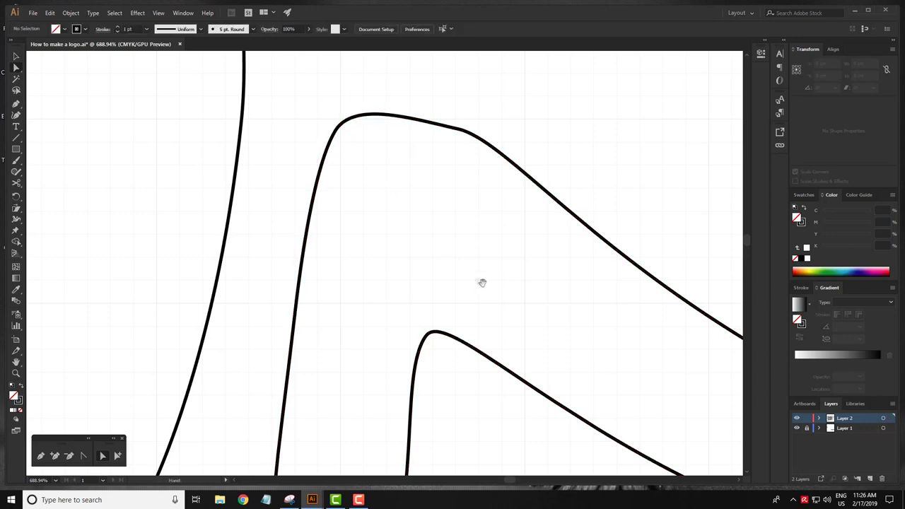
scroll(482, 283, down, 5)
scroll(344, 292, up, 1)
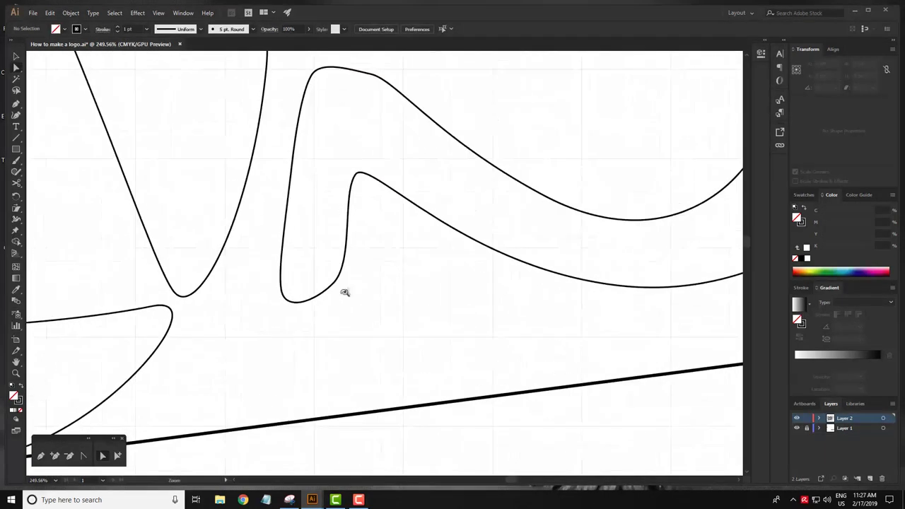
scroll(344, 292, up, 2)
click(344, 283)
drag(341, 281, 357, 241)
drag(368, 146, 375, 150)
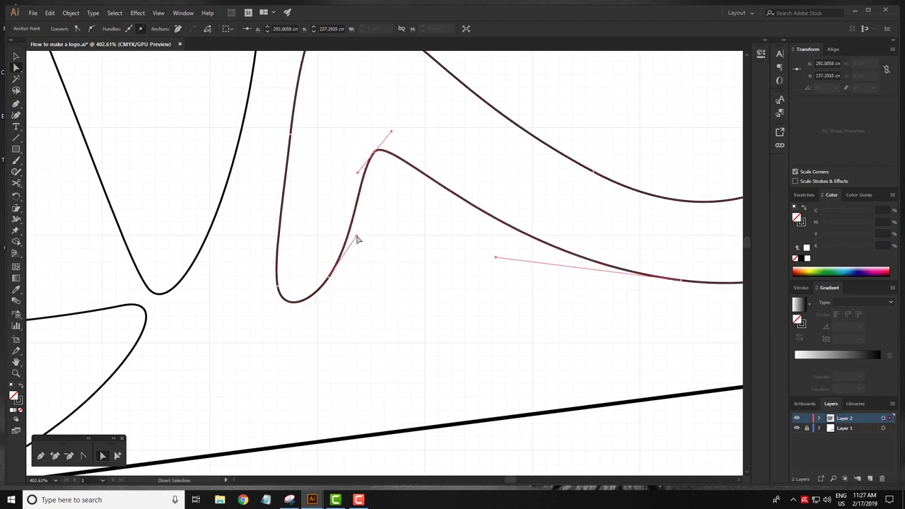
click(309, 299)
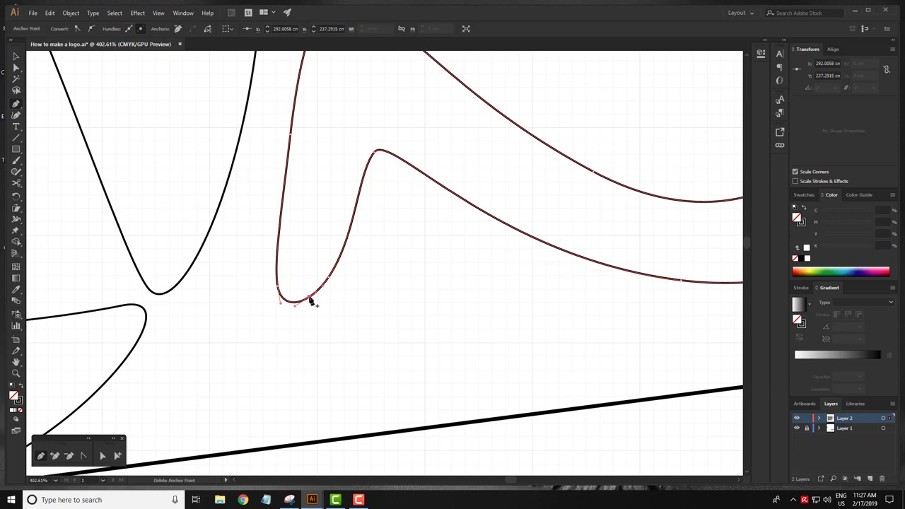
click(332, 275)
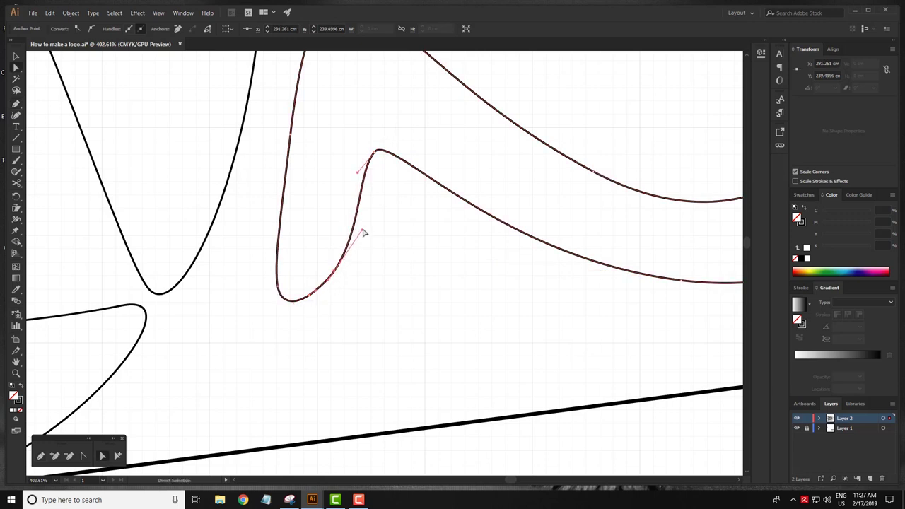
click(426, 261)
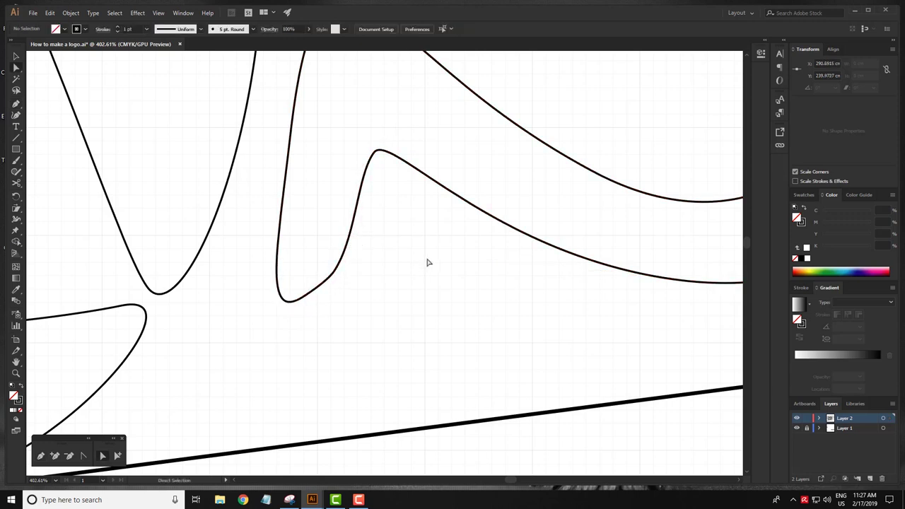
Toggle Outline view (Ctrl+Y) to check the paths, then return to Preview.
key(ctrl+y)
scroll(490, 239, down, 1)
scroll(411, 288, down, 1)
scroll(411, 288, down, 5)
scroll(432, 307, up, 5)
key(ctrl+y)
Add an anchor point on the S's inner lower curve.
key(a)
click(369, 346)
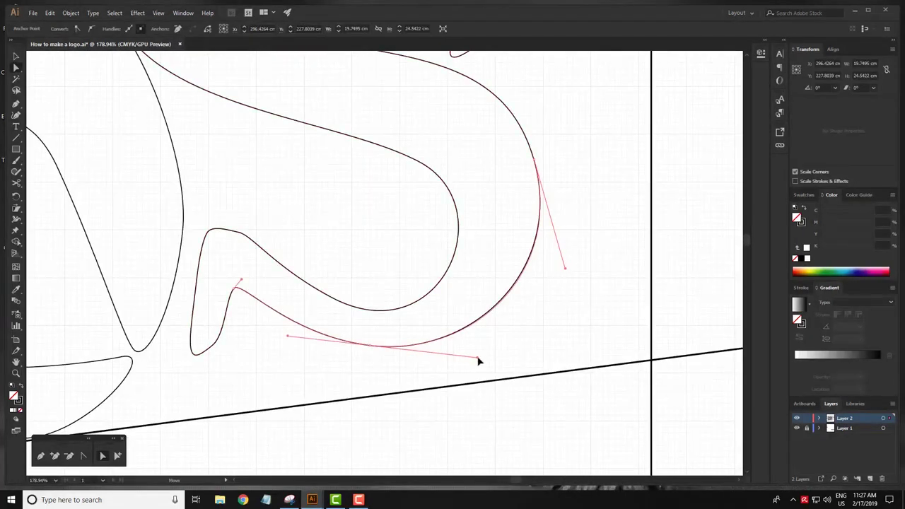
click(556, 315)
click(449, 290)
key(p)
click(452, 269)
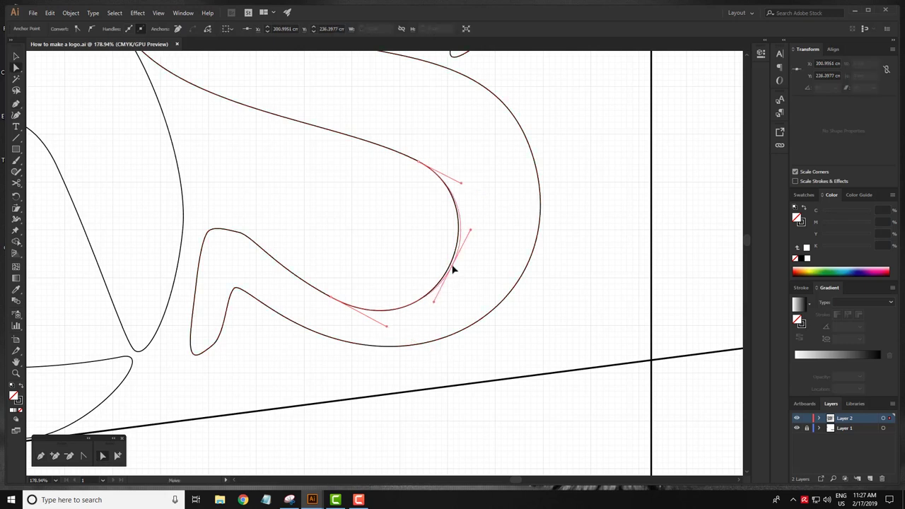
scroll(485, 250, down, 4)
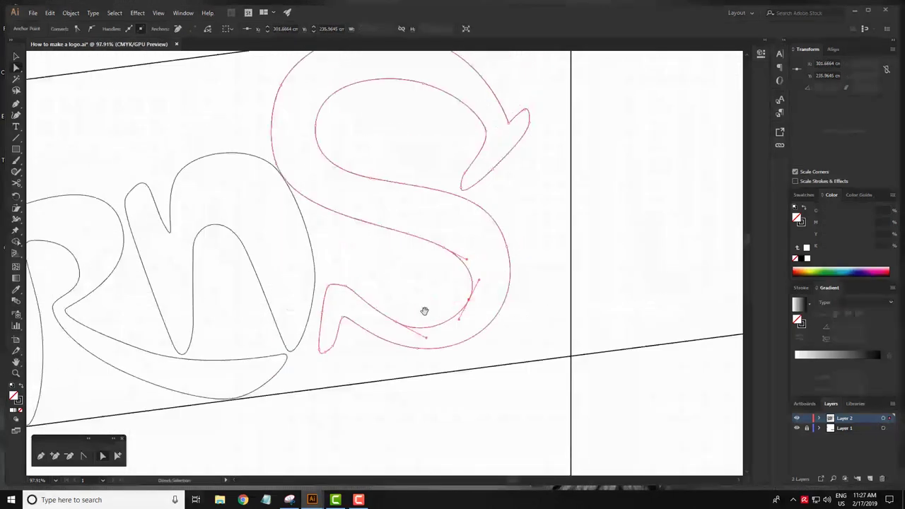
Select anchors along the S's lower inner curve where it meets the n.
click(395, 323)
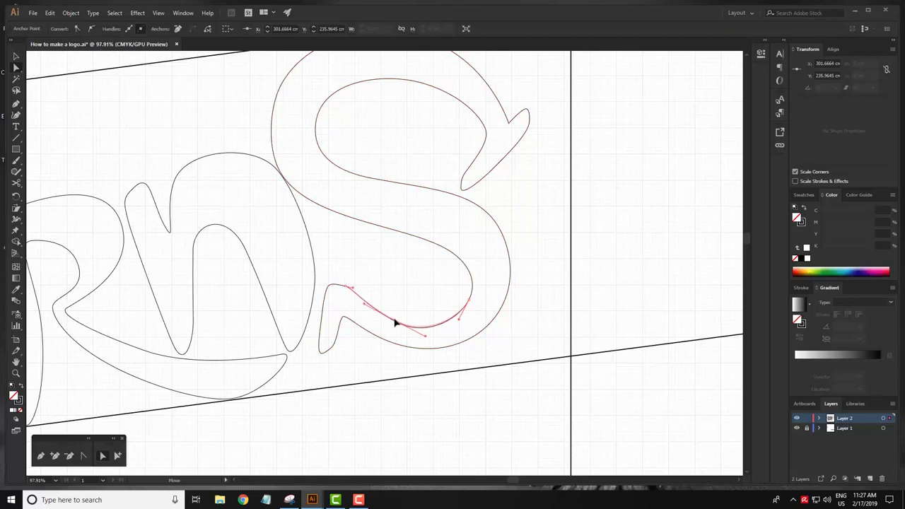
click(445, 251)
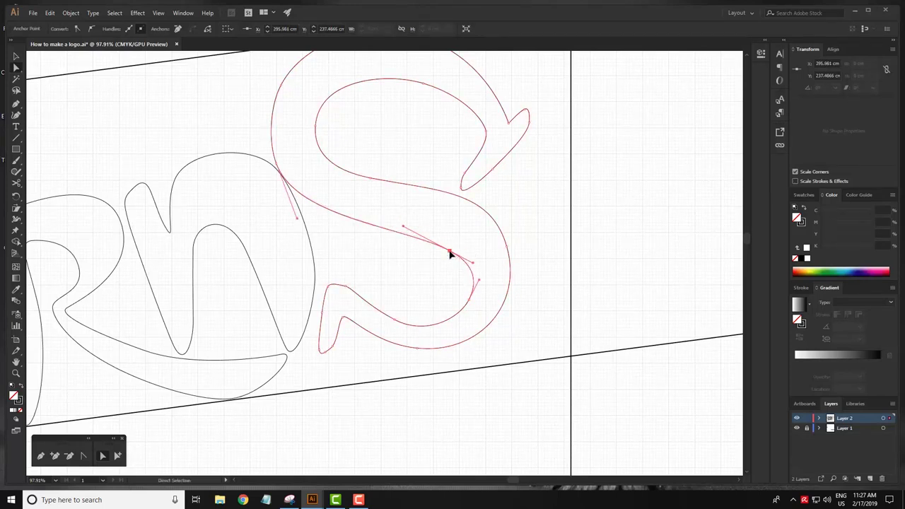
click(468, 303)
click(470, 302)
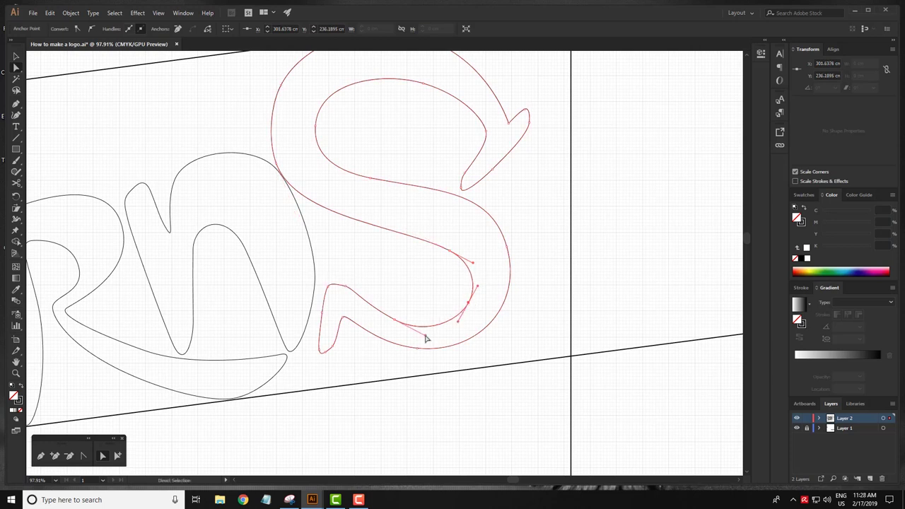
Smooth the S's middle spine and outer left curve, deleting one extra spine anchor.
click(354, 224)
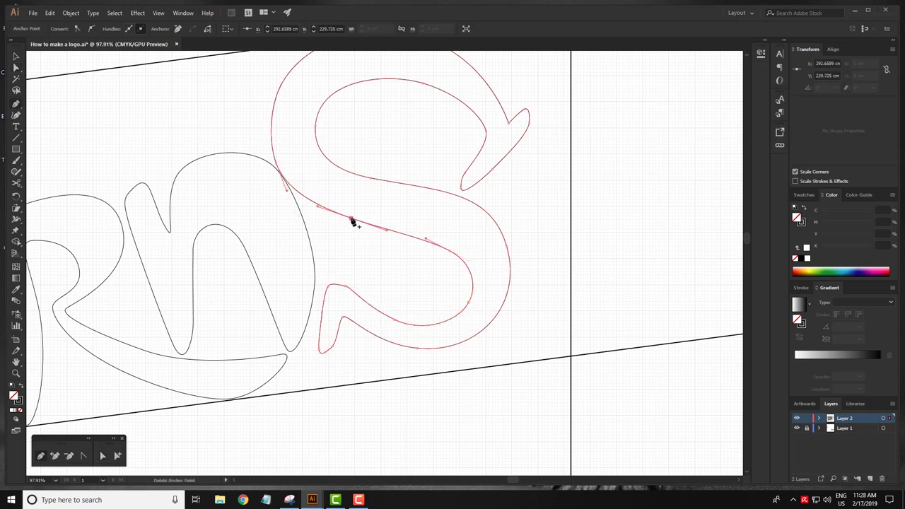
click(349, 233)
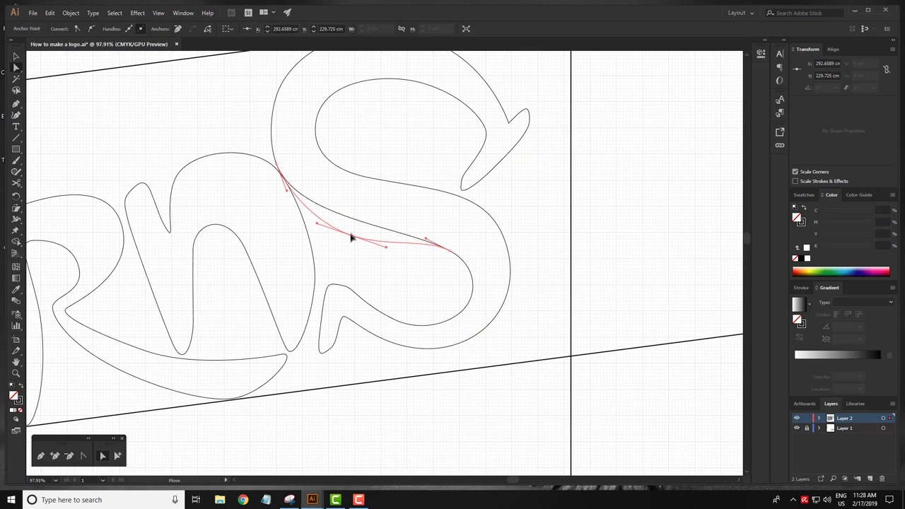
click(275, 169)
click(312, 222)
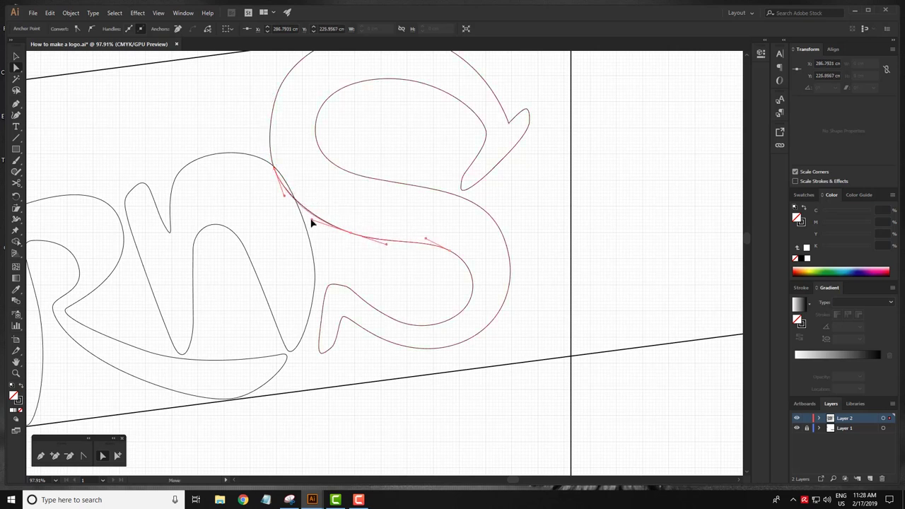
click(438, 276)
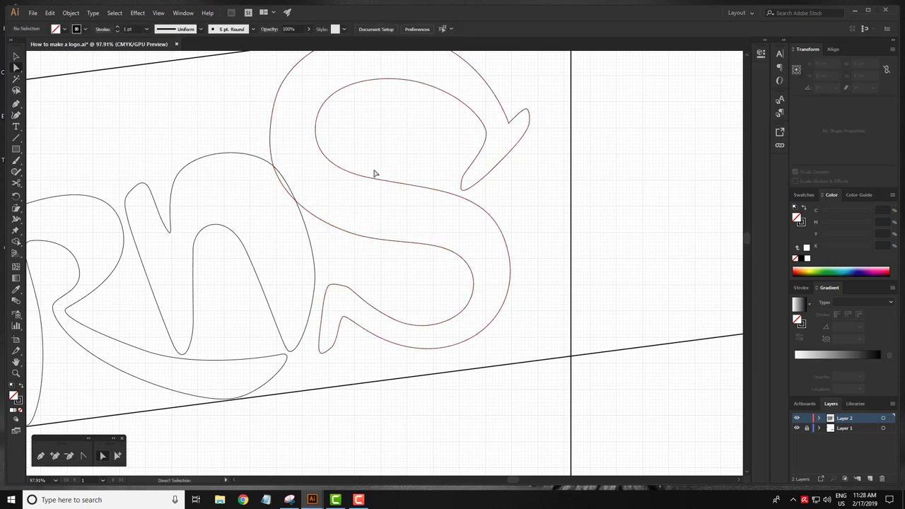
click(374, 182)
click(319, 232)
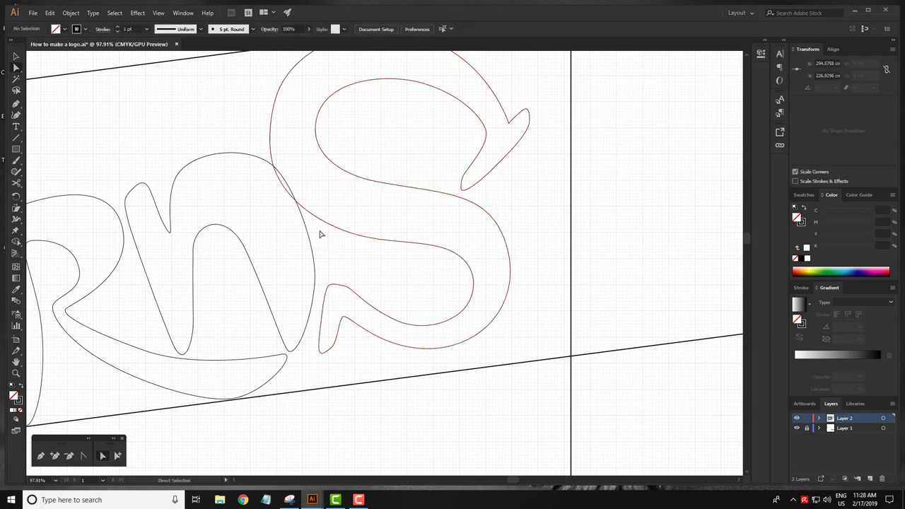
alt+scroll(319, 232, up, 2)
click(274, 195)
click(365, 242)
Adjust the anchor where the S joins the n.
click(280, 200)
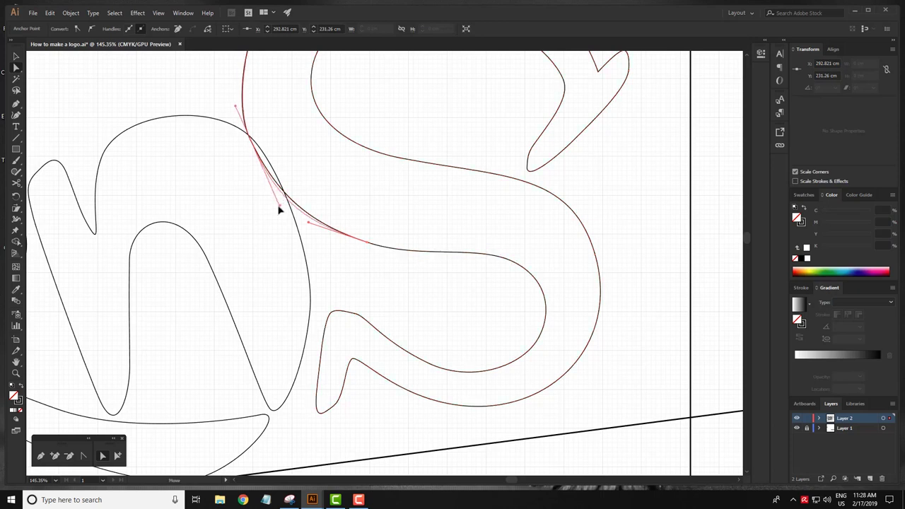
click(429, 262)
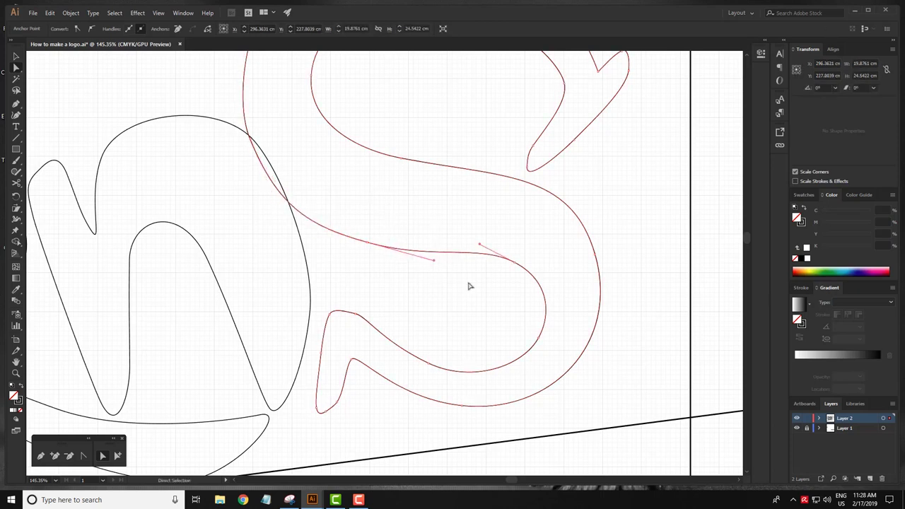
alt+scroll(350, 274, down, 2)
alt+scroll(420, 268, up, 2)
alt+scroll(429, 232, up, 3)
alt+scroll(446, 240, up, 2)
Reshape the curve at the top of the n by dragging its handle outward.
click(382, 146)
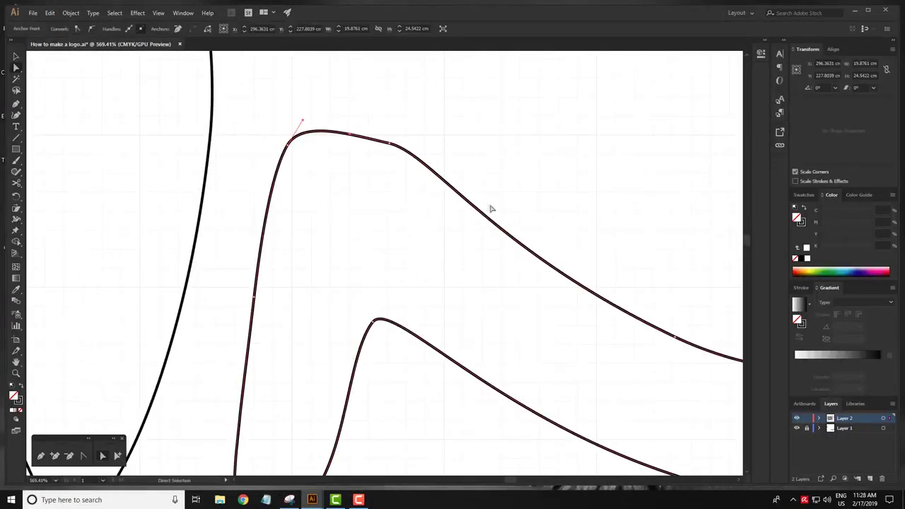
click(396, 144)
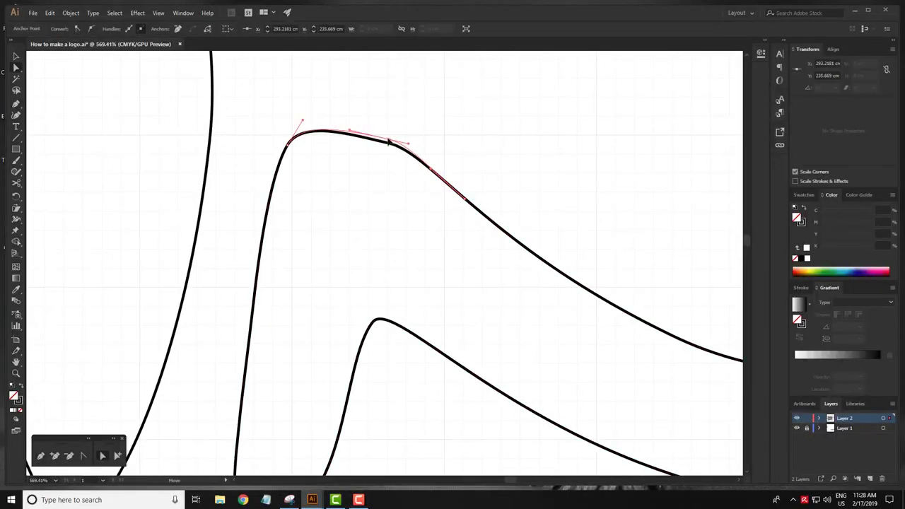
click(394, 143)
click(362, 153)
click(396, 145)
drag(397, 145, 453, 158)
click(461, 200)
click(562, 198)
Smooth the bend near the upper-right anchor so the S spine's shoulder rolls evenly.
scroll(566, 269, down, 3)
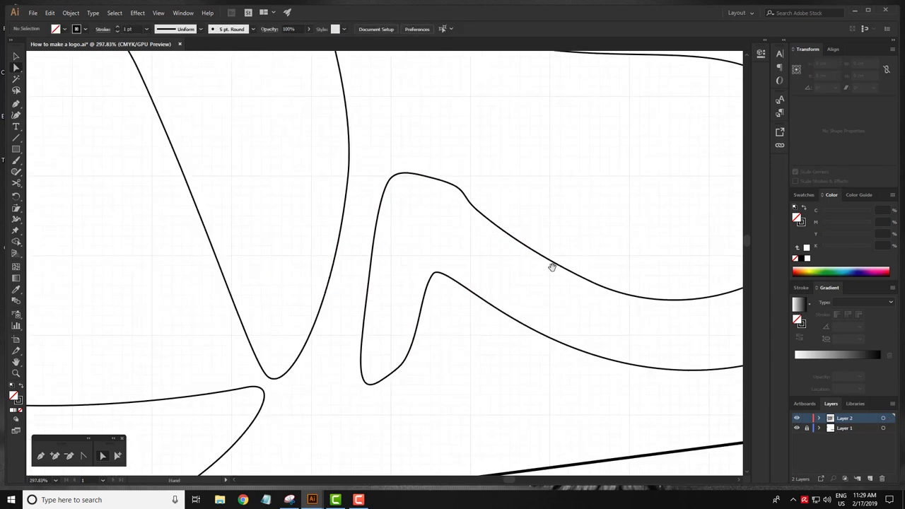
scroll(519, 234, up, 3)
click(494, 158)
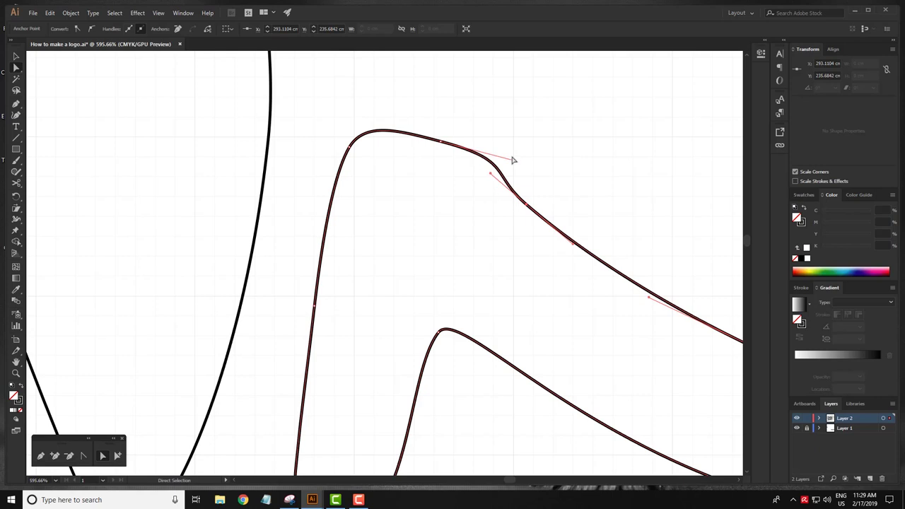
click(529, 206)
drag(529, 205, 531, 210)
scroll(540, 227, down, 5)
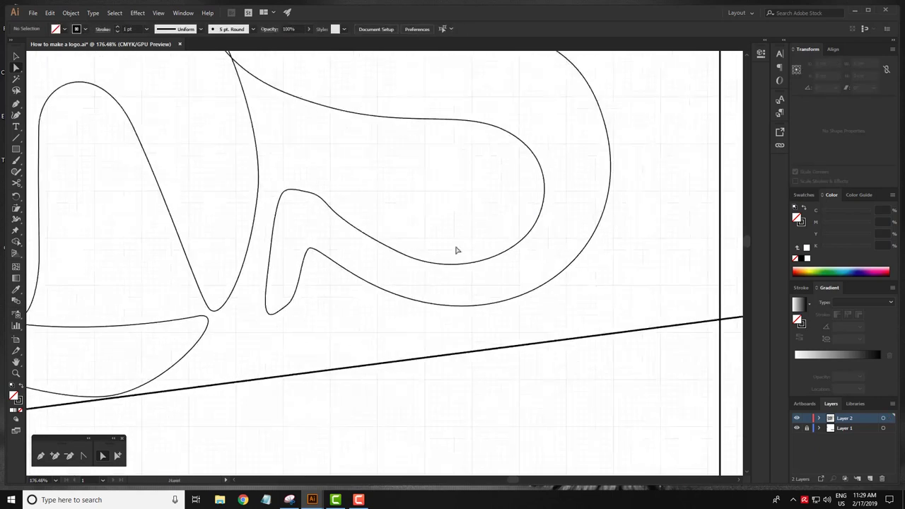
Select the E outline and drag its top edge upward.
scroll(317, 225, down, 5)
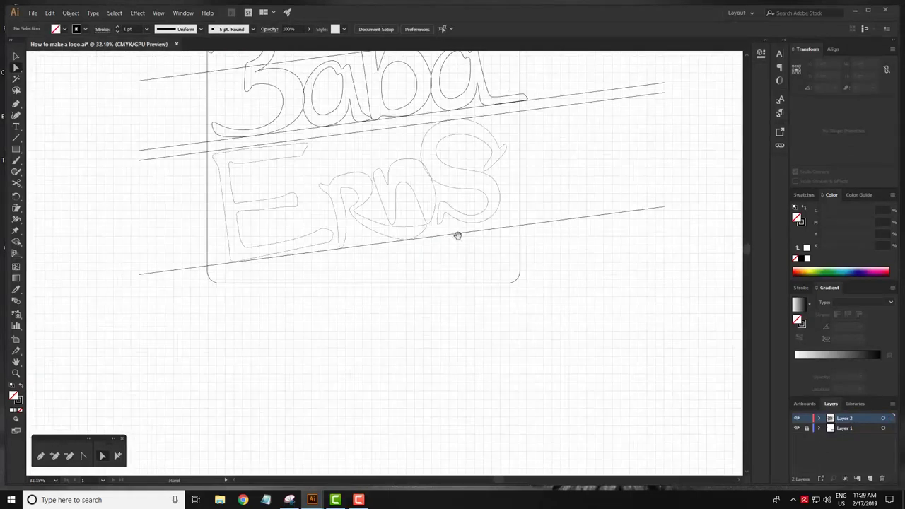
scroll(318, 259, up, 1)
scroll(379, 297, up, 2)
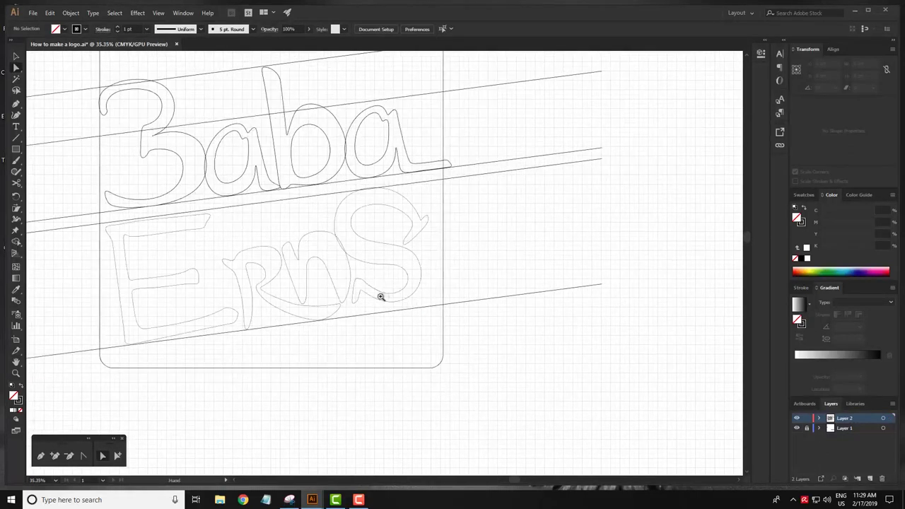
scroll(521, 327, up, 3)
key(v)
click(521, 327)
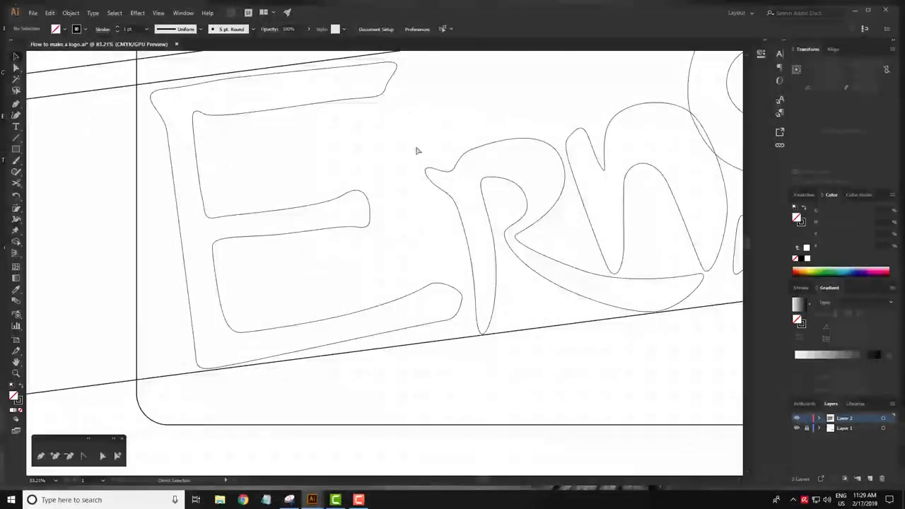
click(260, 116)
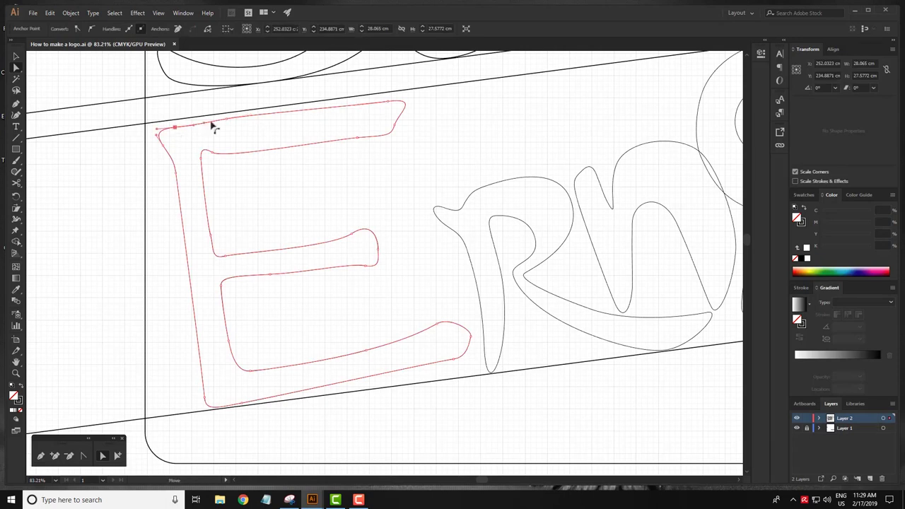
drag(387, 105, 383, 90)
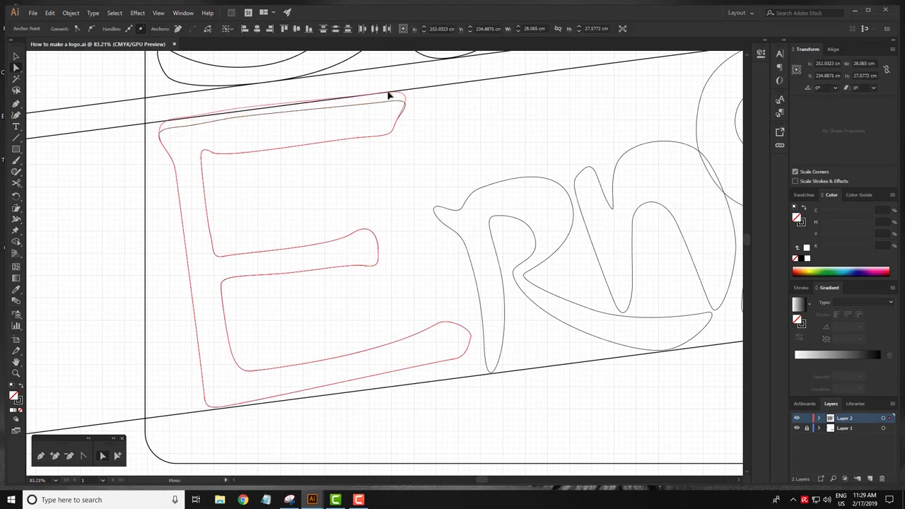
drag(380, 90, 380, 88)
click(445, 118)
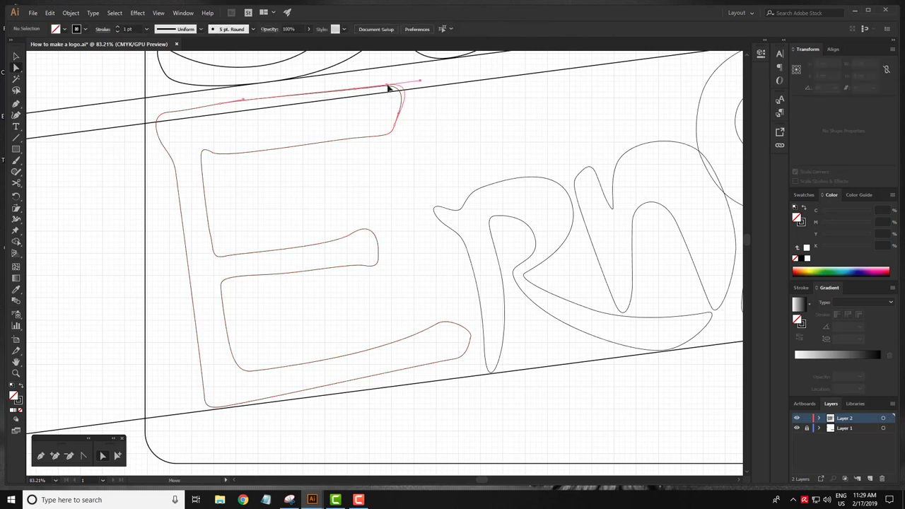
Refine the E's top-right corner segments into a rounder bend.
scroll(442, 113, up, 2)
scroll(513, 258, up, 2)
click(465, 282)
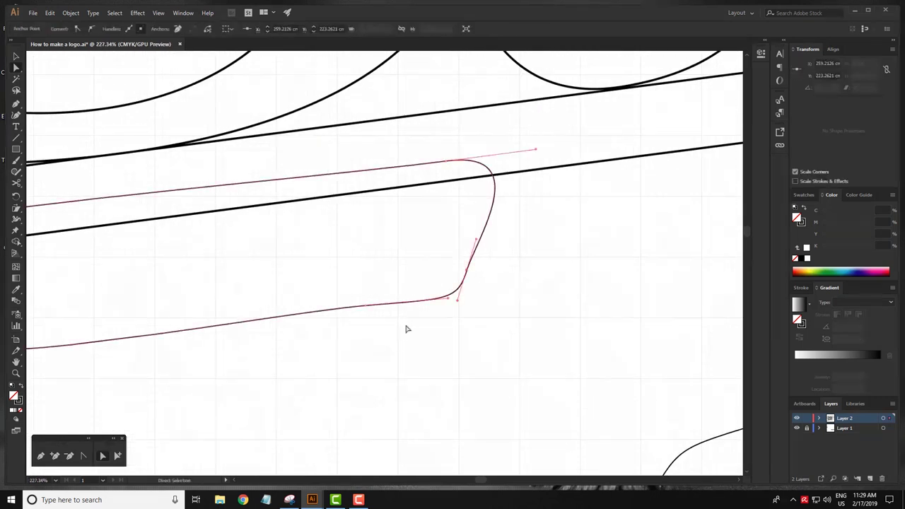
click(497, 201)
click(466, 250)
click(476, 253)
click(478, 248)
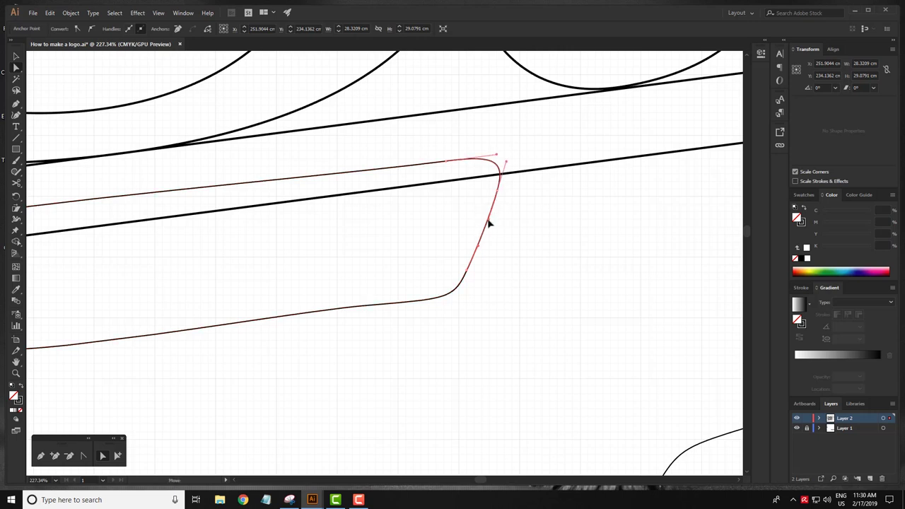
click(485, 222)
drag(352, 333, 478, 268)
click(485, 243)
scroll(337, 277, up, 3)
scroll(443, 307, down, 5)
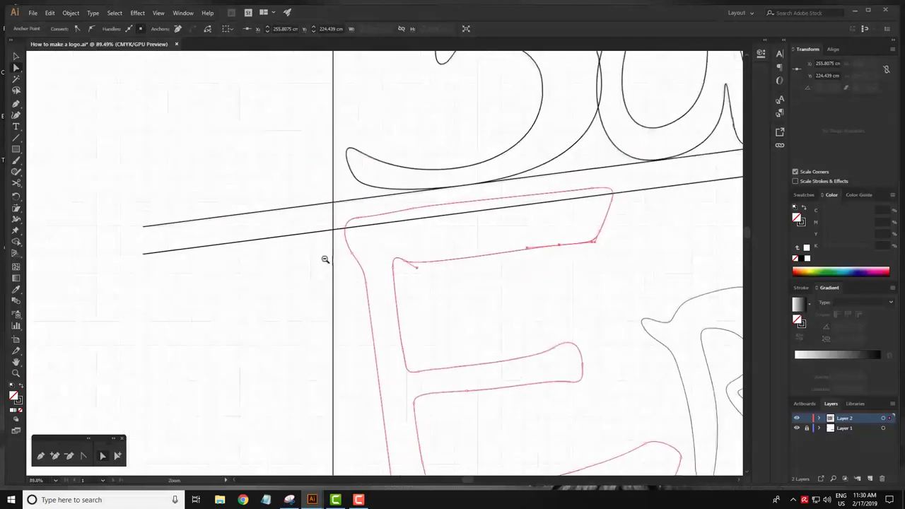
scroll(365, 238, up, 2)
Select the E's middle bar and shift it slightly upward.
click(248, 208)
click(203, 218)
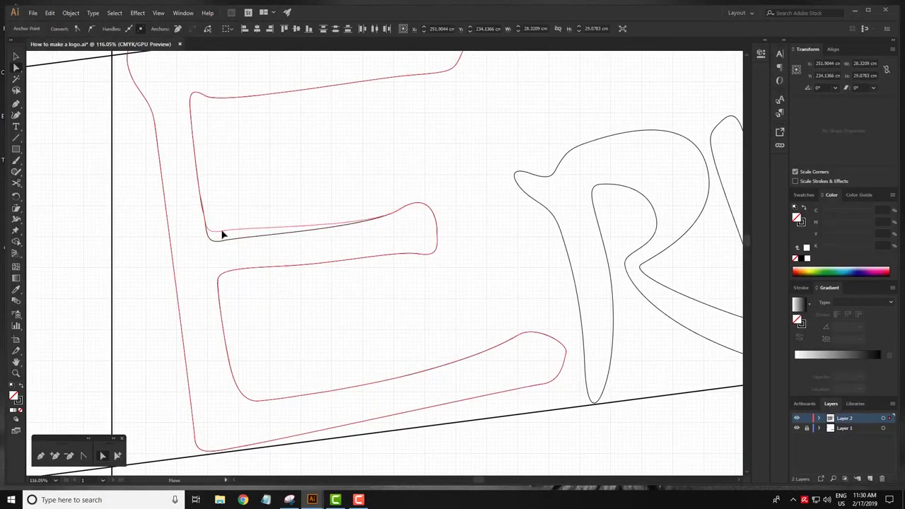
click(437, 239)
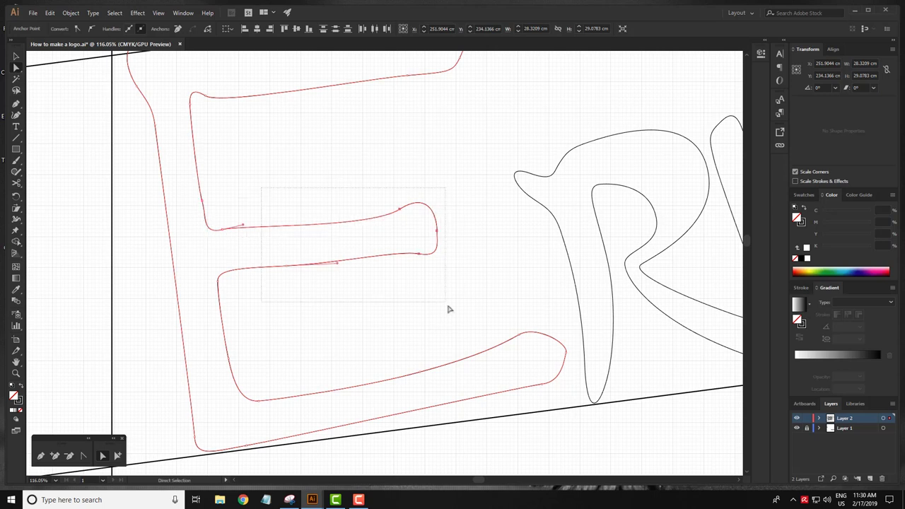
drag(437, 231, 437, 226)
click(384, 259)
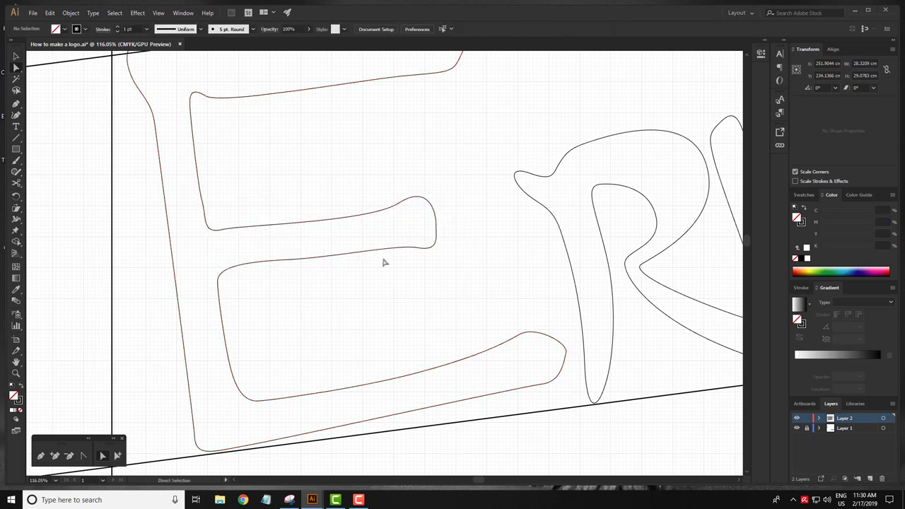
scroll(343, 276, up, 3)
click(457, 250)
Round the bar's right-end tip by moving its end anchor and handles.
mouse_move(488, 222)
mouse_down()
mouse_move(479, 208)
mouse_move(485, 171)
mouse_up()
drag(478, 139, 475, 145)
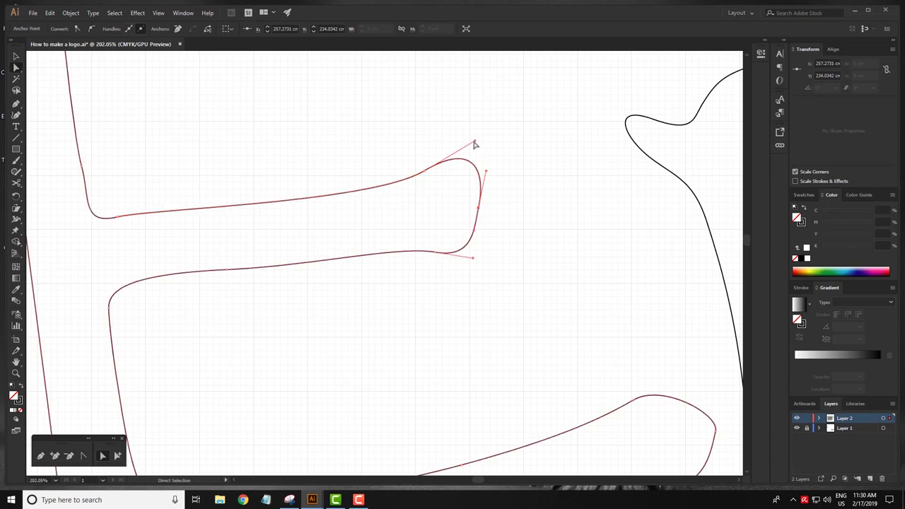
drag(425, 173, 407, 175)
mouse_move(466, 170)
mouse_down()
mouse_move(476, 155)
mouse_move(427, 165)
mouse_move(443, 155)
mouse_up()
click(456, 243)
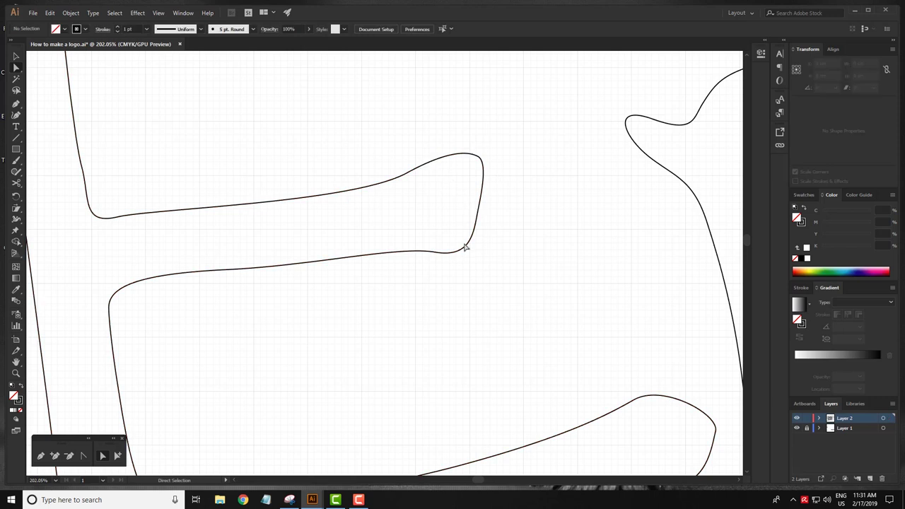
click(486, 166)
drag(485, 165, 480, 157)
click(430, 268)
Select the R and n paths, rotating the n slightly.
scroll(266, 304, down, 1)
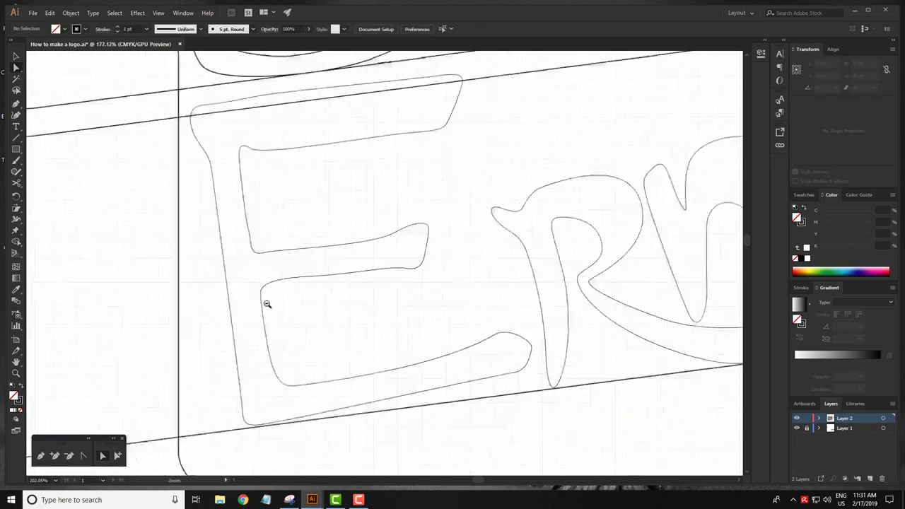
scroll(296, 297, down, 3)
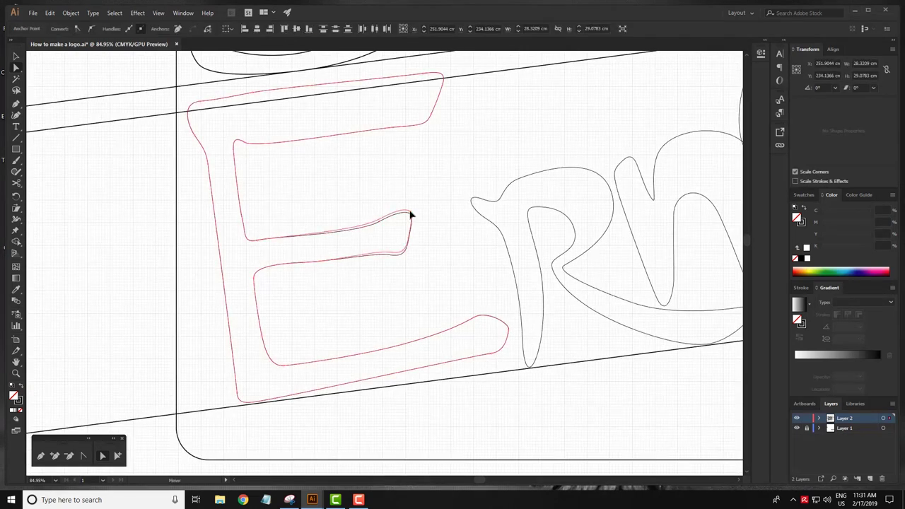
scroll(401, 263, up, 1)
scroll(517, 182, up, 1)
scroll(485, 195, down, 1)
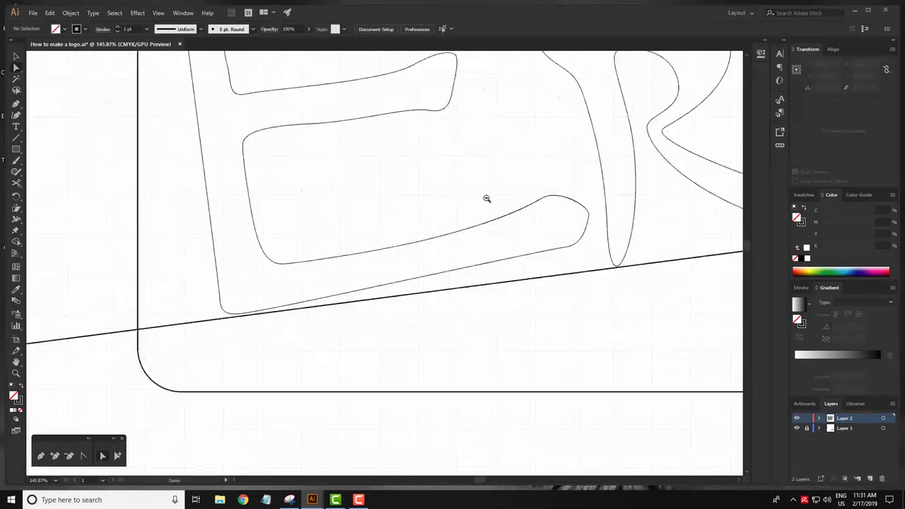
scroll(400, 274, down, 1)
click(381, 170)
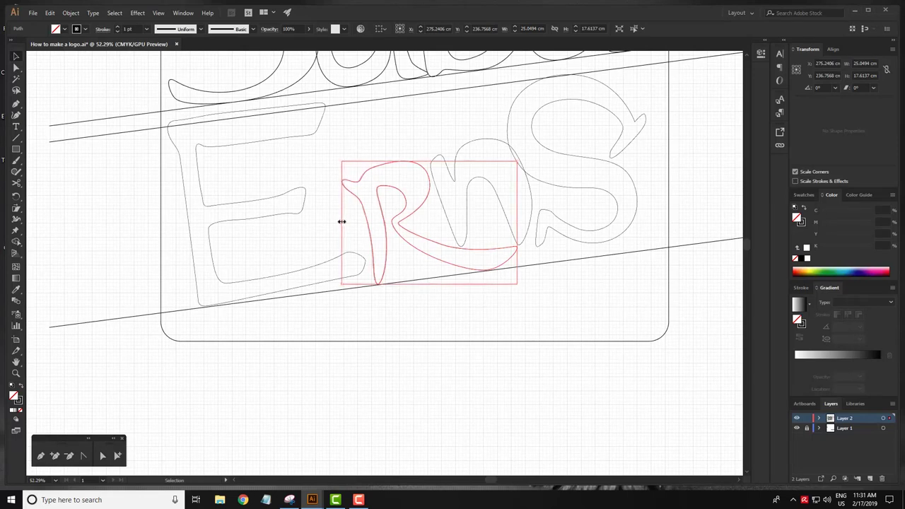
click(390, 133)
click(470, 208)
click(485, 97)
click(488, 189)
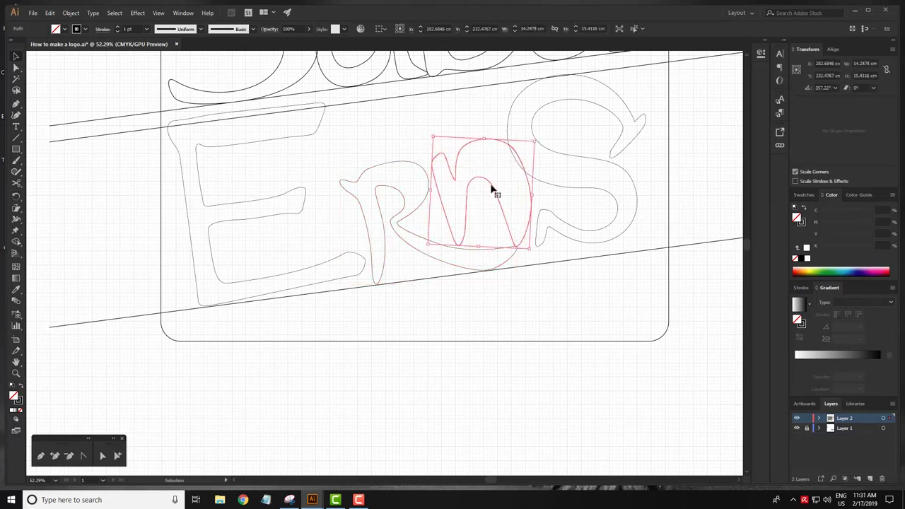
click(411, 133)
Drag the E's bottom-arm end anchors right into a rounder tip.
drag(323, 244, 504, 200)
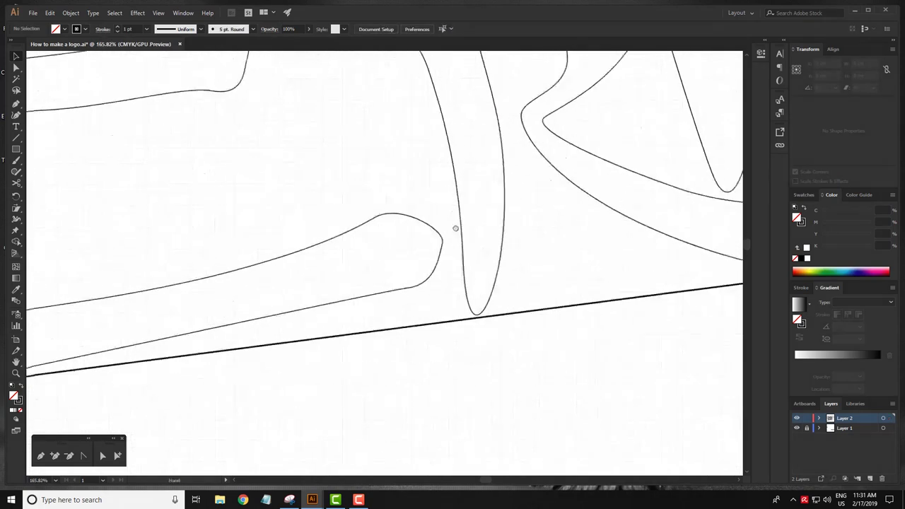
drag(472, 267, 470, 262)
drag(455, 192, 479, 197)
drag(543, 214, 430, 269)
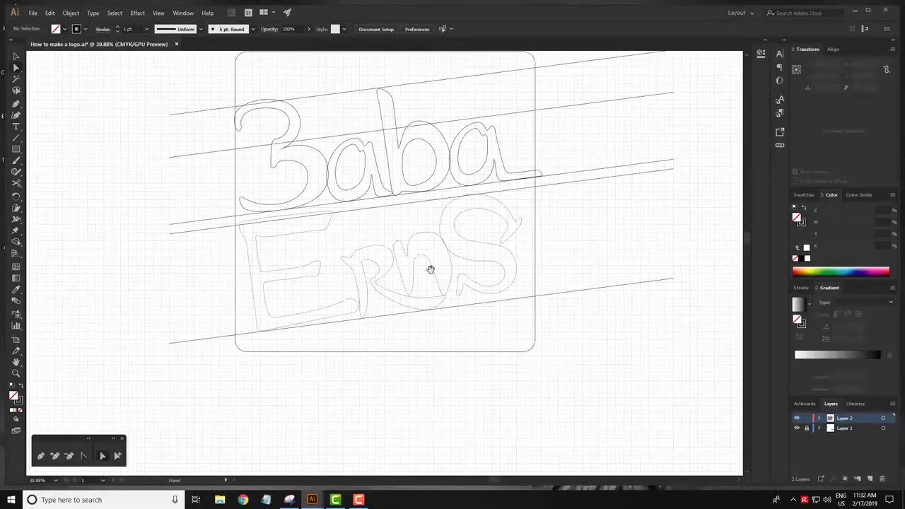
drag(318, 258, 476, 204)
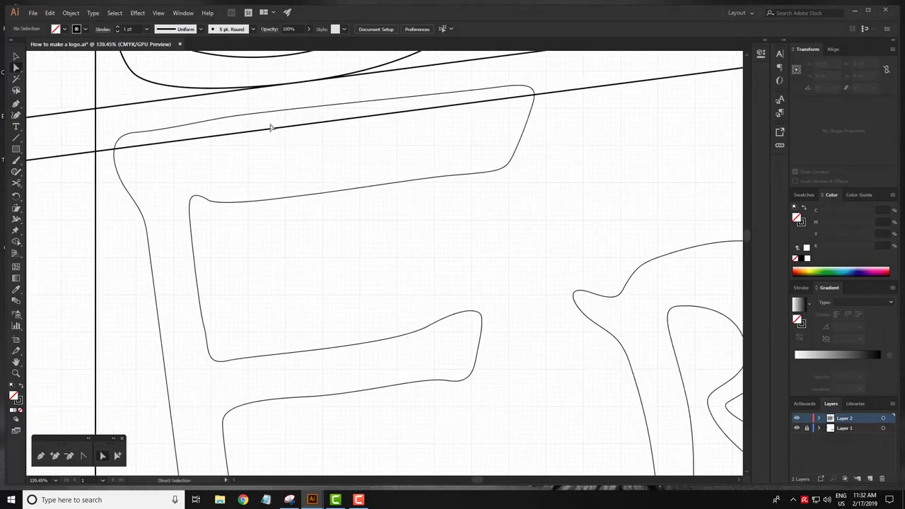
Nudge the E's top-edge anchors, then zoom out to check the logo.
click(261, 113)
drag(261, 112, 216, 123)
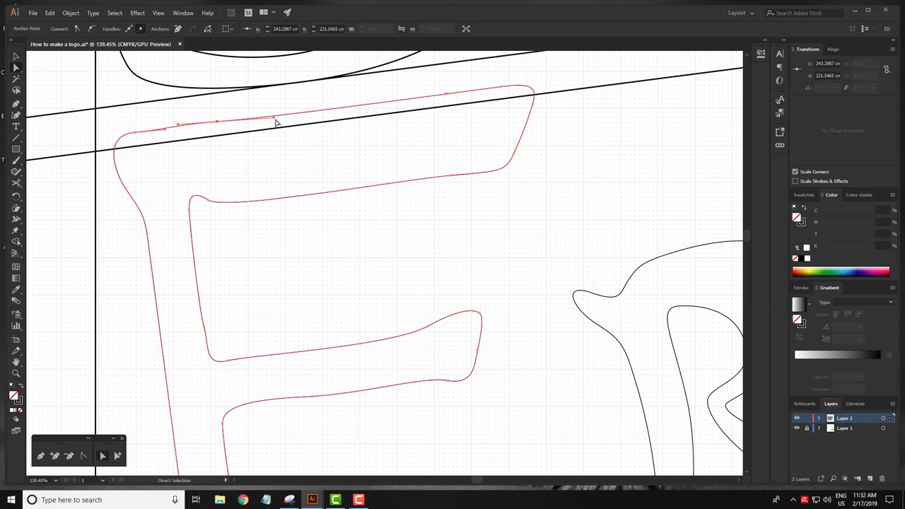
drag(276, 121, 319, 116)
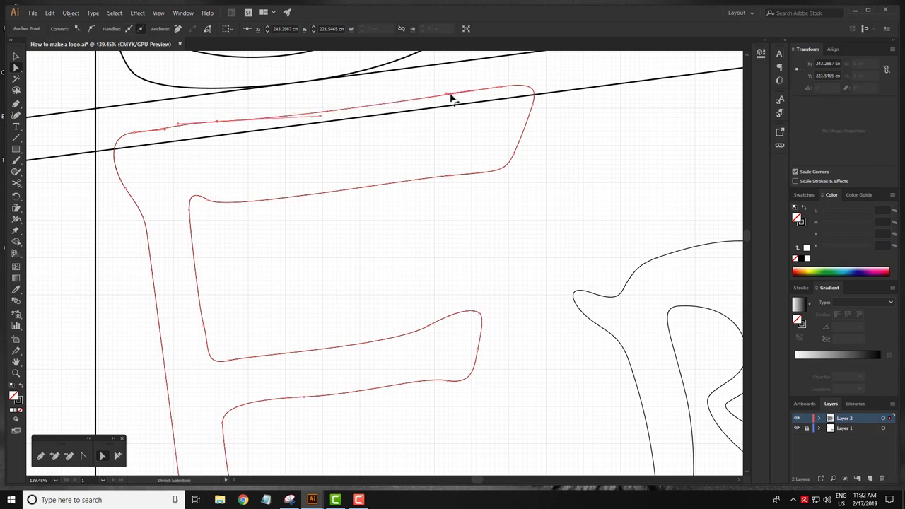
click(363, 259)
key(z)
mouse_move(402, 238)
mouse_down()
mouse_move(372, 234)
mouse_move(318, 202)
mouse_up()
scroll(318, 203, up, 2)
Shift the E's inner left edge to the right.
key(a)
click(250, 216)
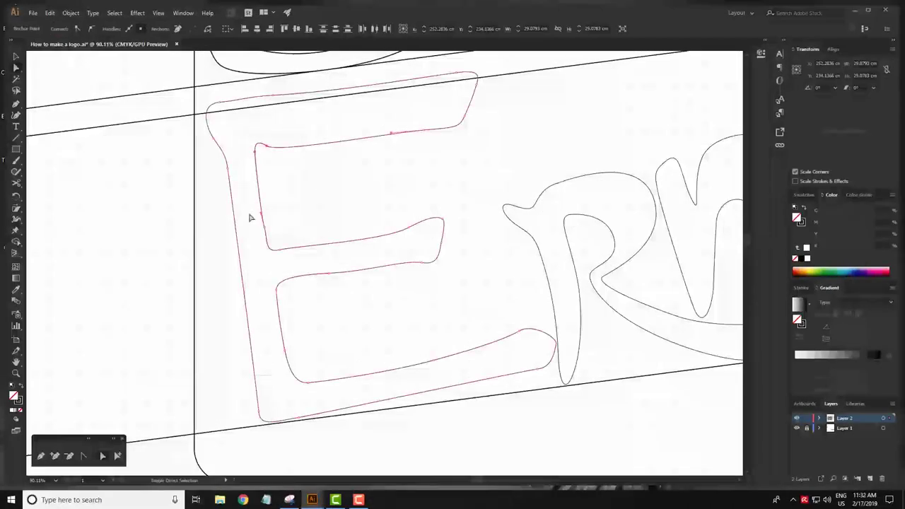
drag(276, 290, 292, 290)
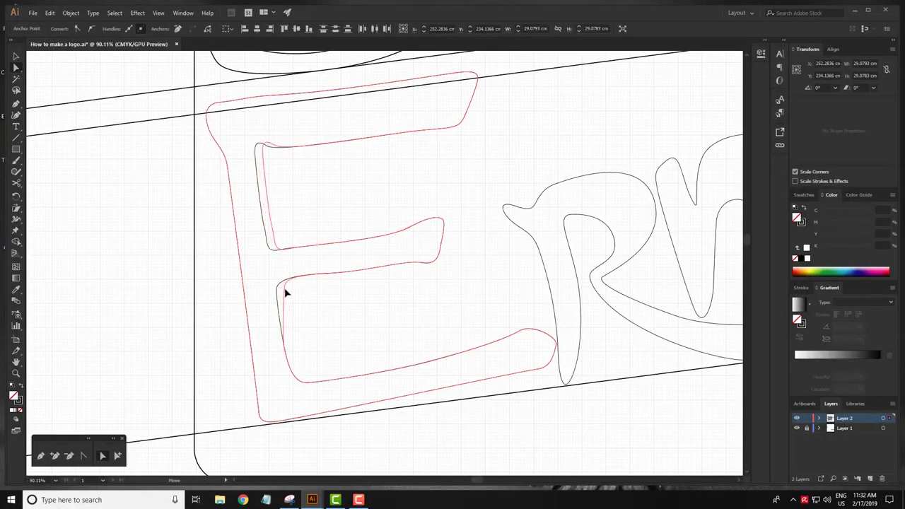
click(286, 351)
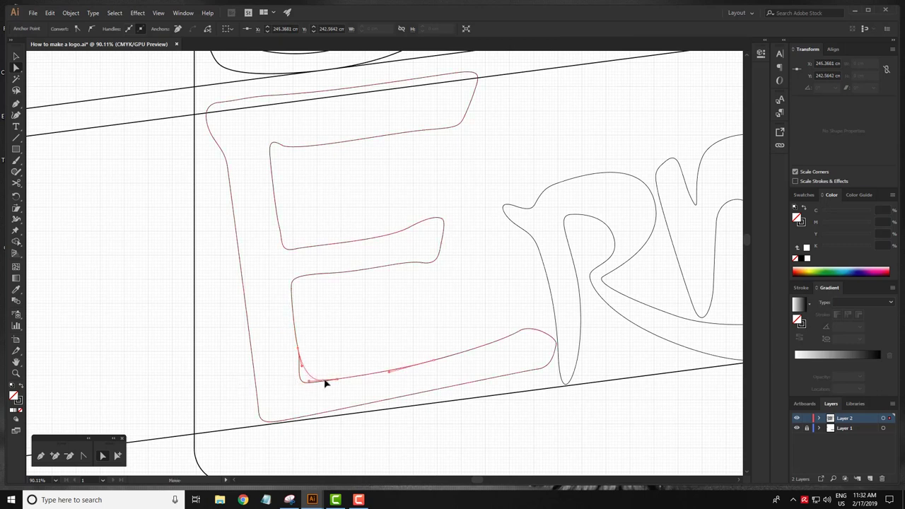
click(335, 334)
scroll(353, 335, down, 1)
scroll(338, 323, down, 2)
scroll(392, 304, down, 1)
scroll(311, 297, up, 3)
scroll(311, 298, up, 2)
scroll(353, 319, up, 1)
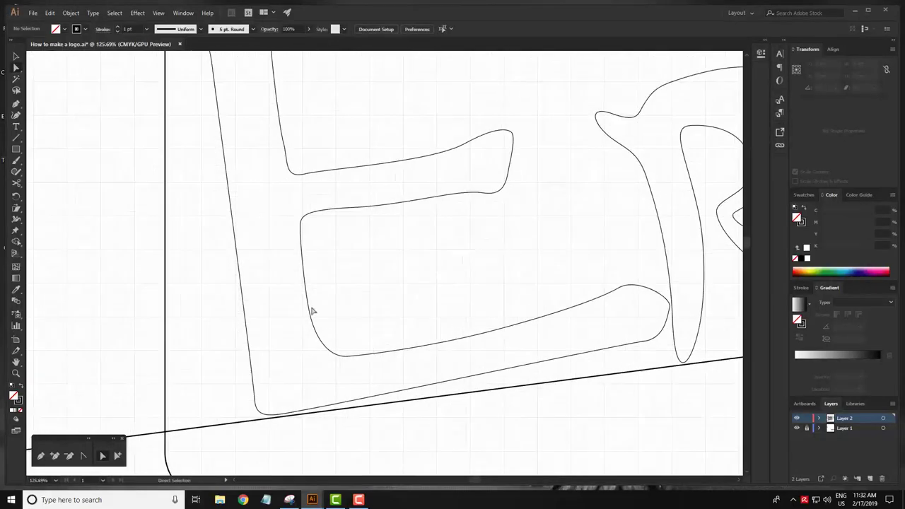
Select and inspect the inner E path's lower-left corner and bottom segment.
click(310, 313)
click(316, 308)
scroll(384, 290, up, 2)
scroll(383, 289, up, 1)
click(317, 284)
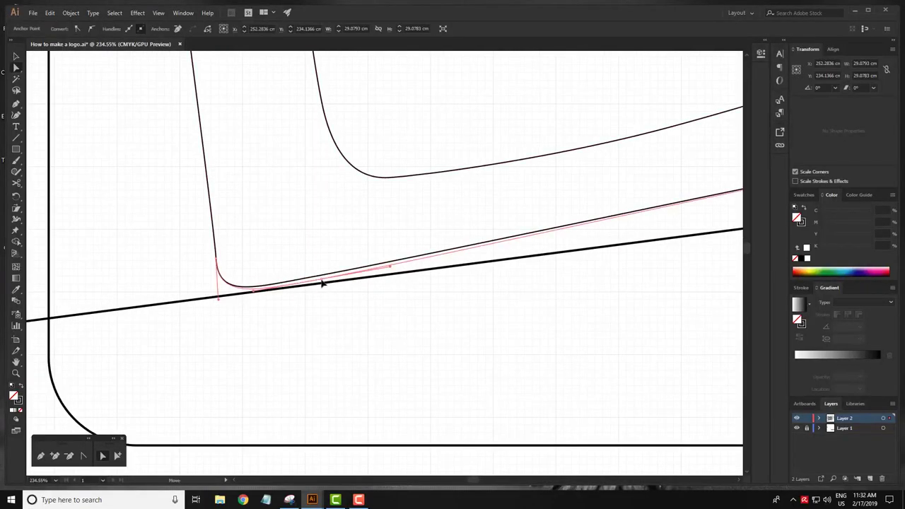
scroll(558, 245, down, 2)
scroll(488, 288, down, 2)
click(535, 251)
click(346, 241)
click(286, 217)
click(408, 200)
scroll(425, 281, up, 2)
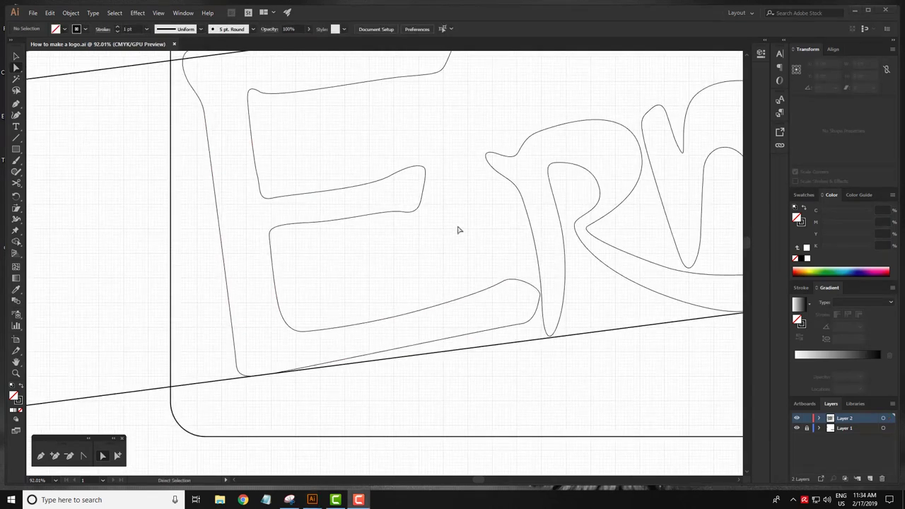
scroll(448, 201, up, 2)
scroll(420, 215, up, 2)
Flatten the E's middle-arm curve by moving its anchors left.
drag(446, 195, 426, 198)
drag(370, 191, 358, 198)
scroll(484, 236, down, 3)
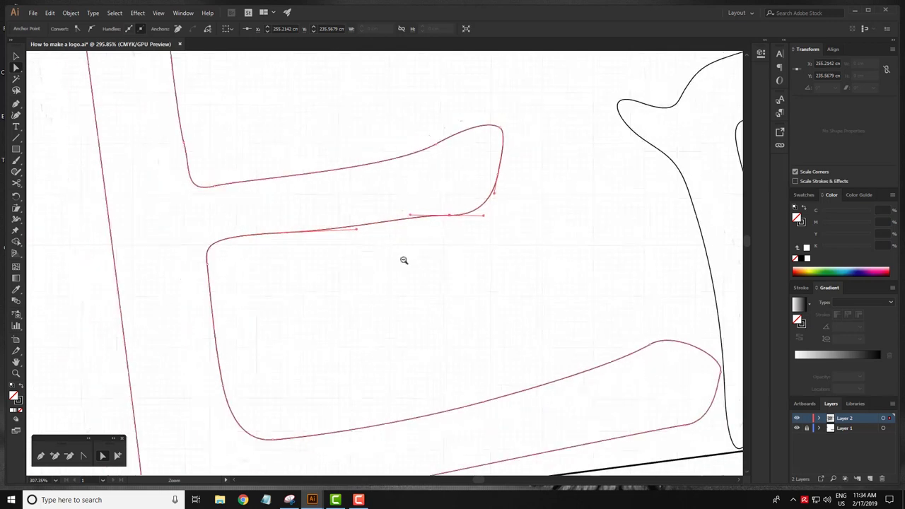
scroll(517, 186, up, 1)
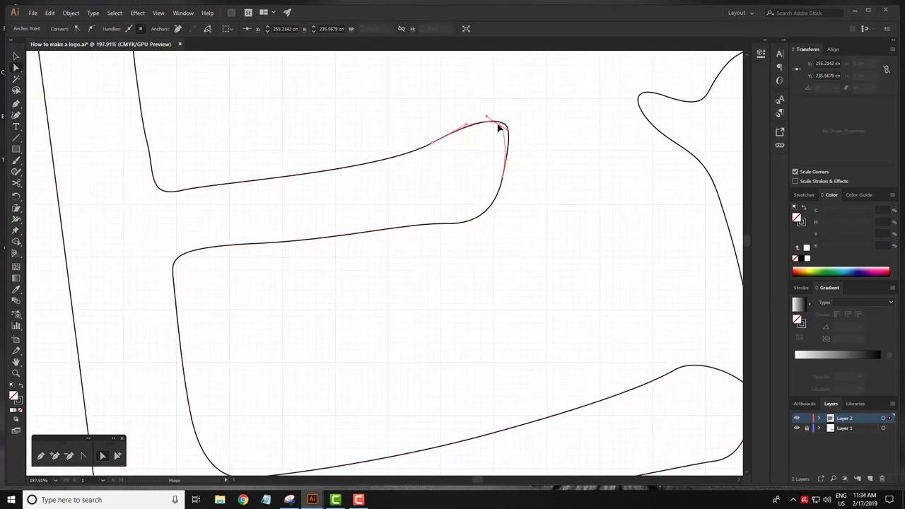
click(431, 146)
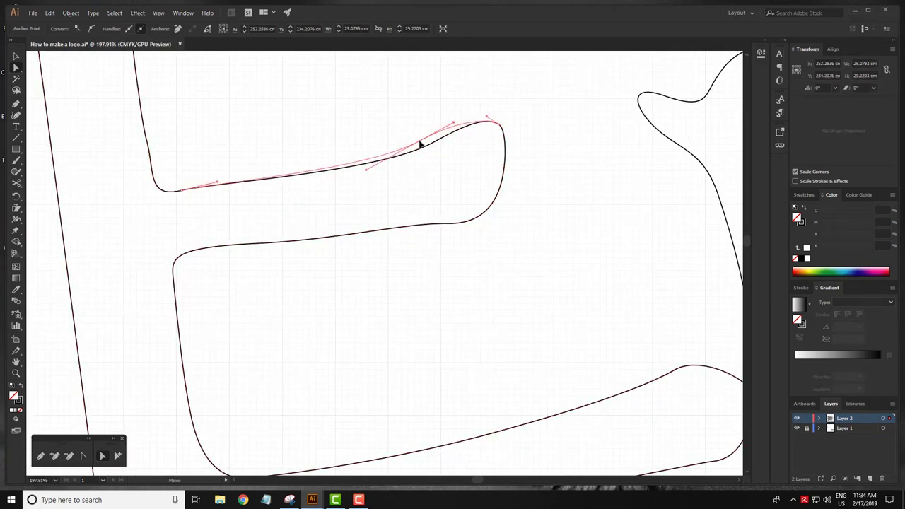
scroll(462, 222, down, 3)
scroll(495, 248, down, 3)
scroll(495, 283, right, 5)
scroll(425, 275, up, 1)
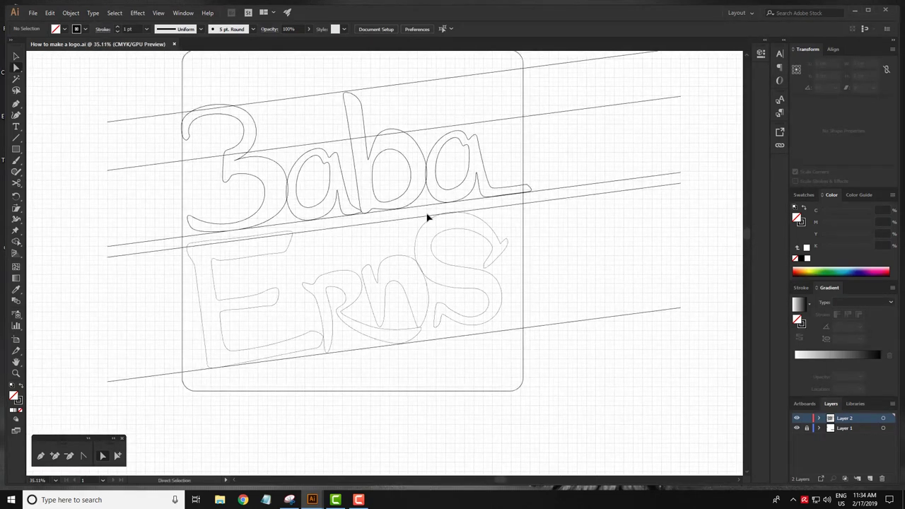
Zoom in on the Erns lettering, leaving the slanted guide lines unselected.
drag(108, 245, 147, 408)
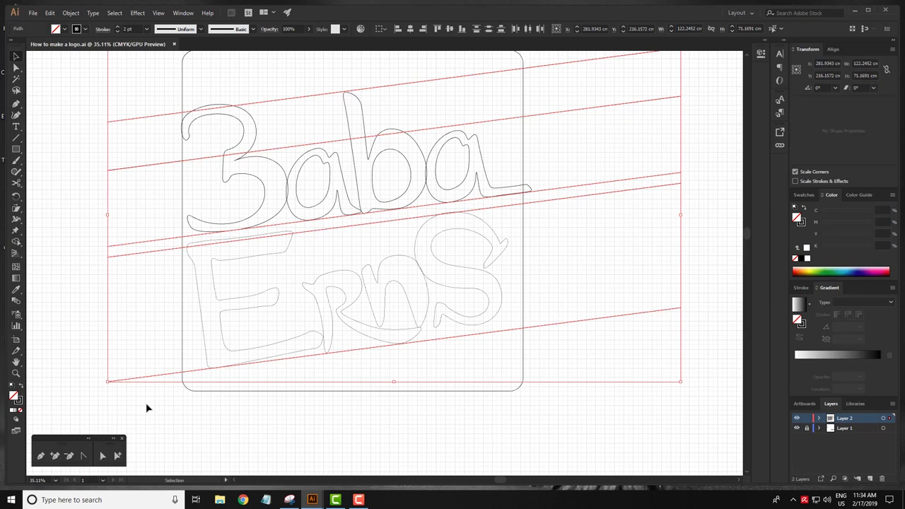
click(341, 249)
key(z)
mouse_move(338, 251)
mouse_down()
mouse_move(368, 242)
mouse_move(416, 160)
mouse_up()
key(v)
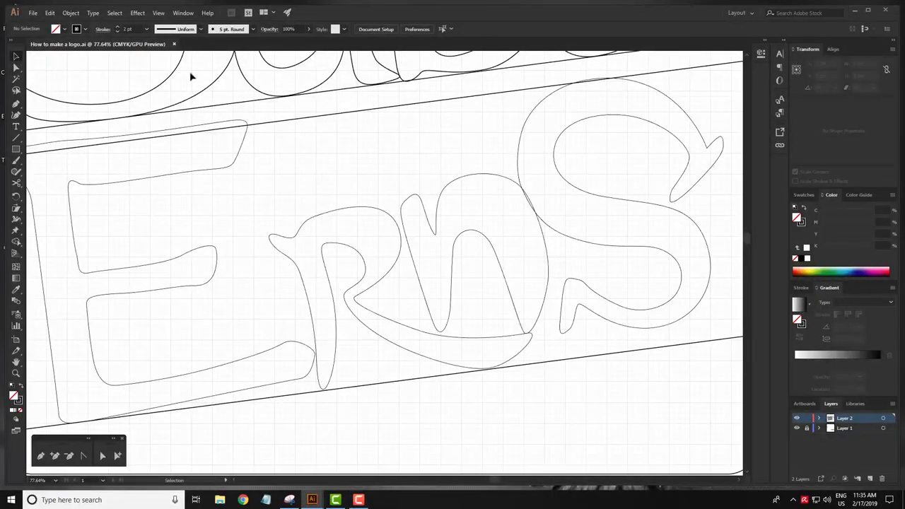
Add the text DESIGN just above Erns.
key(t)
click(276, 152)
text(DESIGN)
key(Escape)
drag(294, 147, 323, 182)
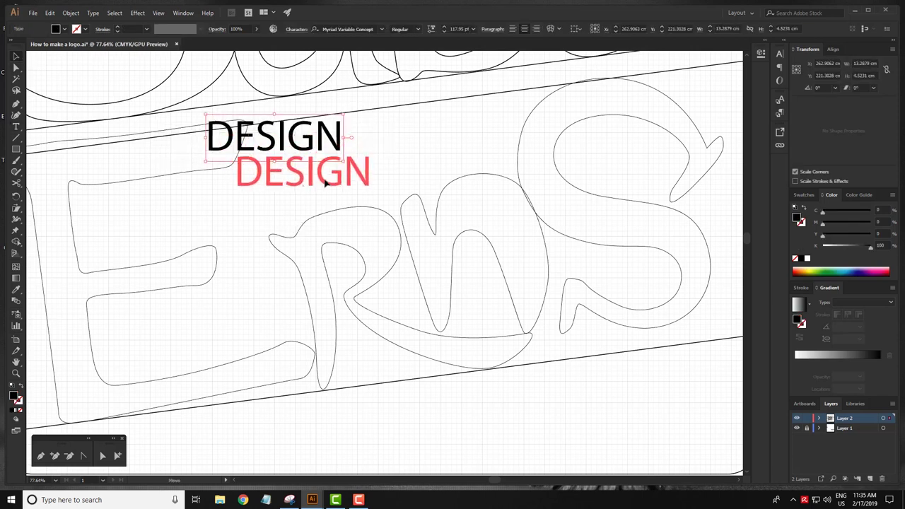
Set DESIGN to Arial Bold and position it above the letters.
click(382, 30)
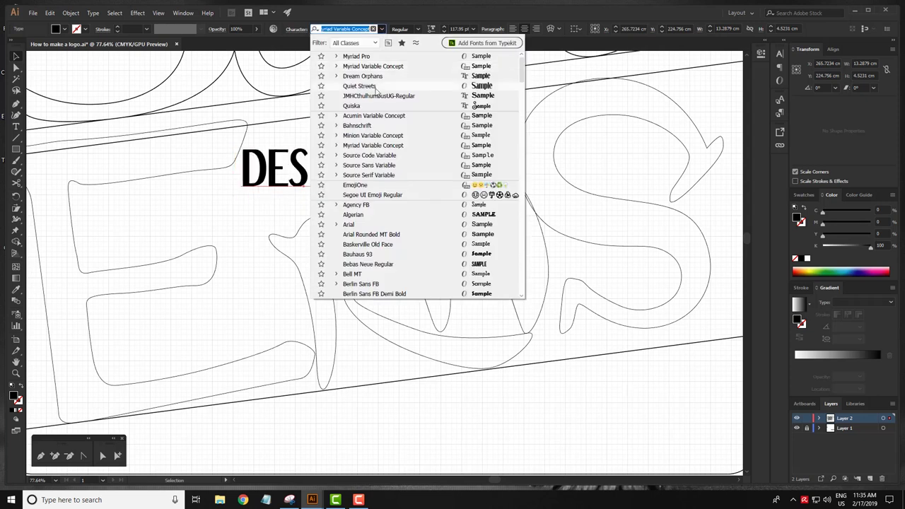
click(369, 225)
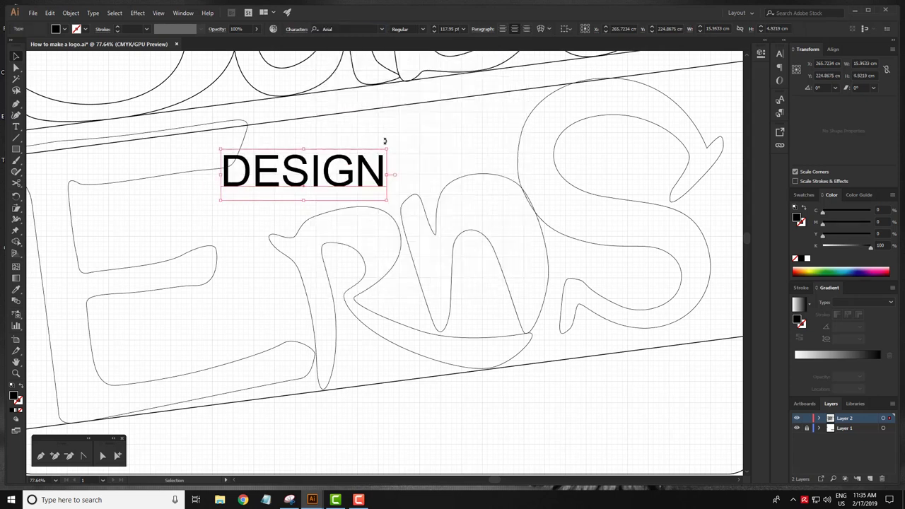
click(424, 28)
click(414, 71)
drag(353, 177, 417, 147)
click(441, 165)
Convert DESIGN to outlines and swap to stroke only, no fill.
click(441, 165)
key(ctrl+shift+o)
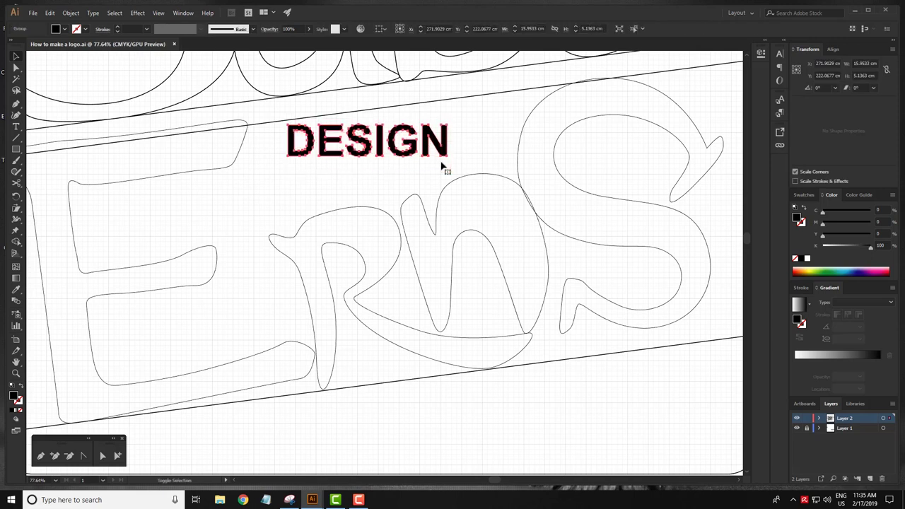
key(shift+x)
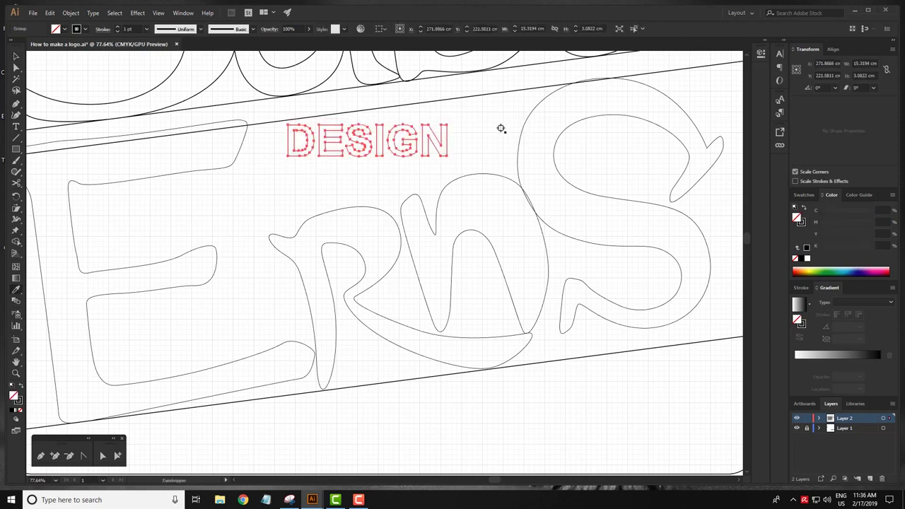
Enlarge the DESIGN lettering and zoom in on its letter D.
drag(448, 139, 485, 141)
scroll(485, 141, up, 1)
click(325, 163)
scroll(325, 163, up, 5)
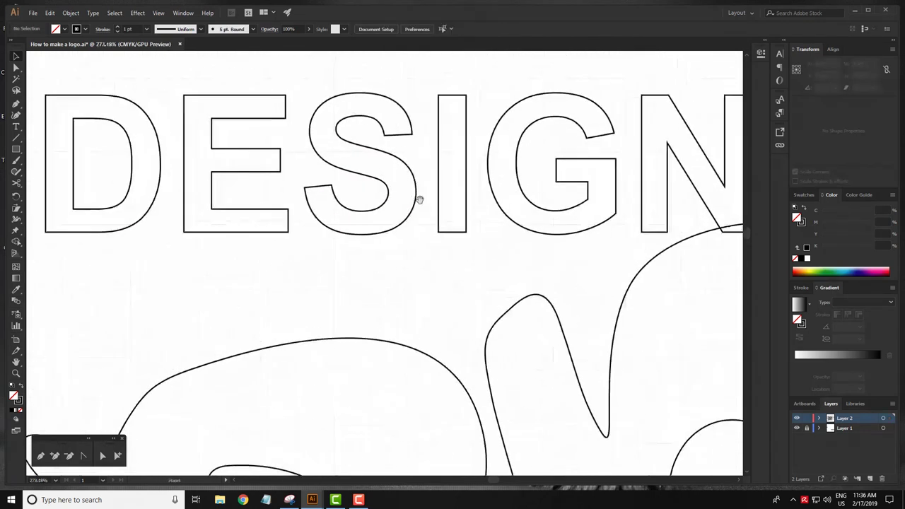
drag(414, 195, 453, 234)
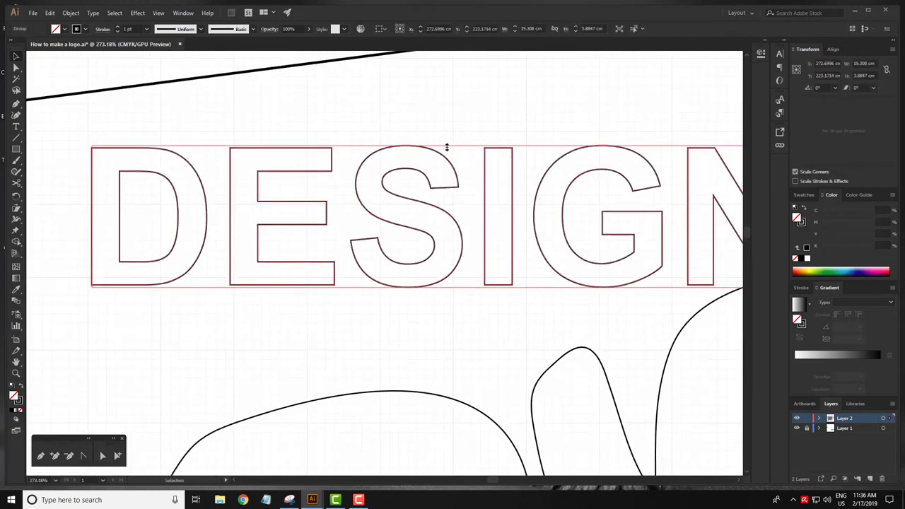
mouse_move(232, 196)
mouse_down()
mouse_move(476, 188)
mouse_move(483, 244)
mouse_move(248, 216)
mouse_move(384, 261)
mouse_up()
scroll(262, 205, up, 4)
scroll(475, 188, up, 1)
Draw a rectangle across the D's left stem near its inner top corner.
key(m)
key(v)
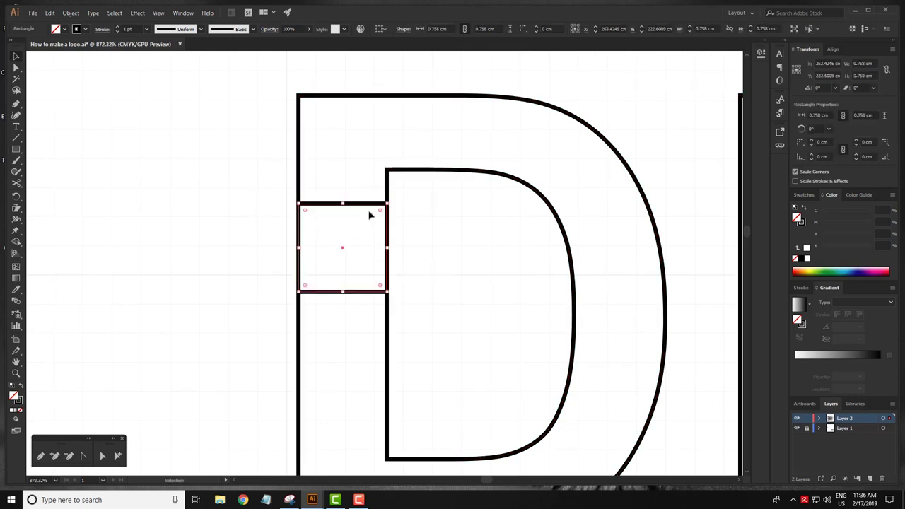
drag(389, 204, 390, 172)
drag(299, 213, 233, 212)
drag(387, 213, 403, 212)
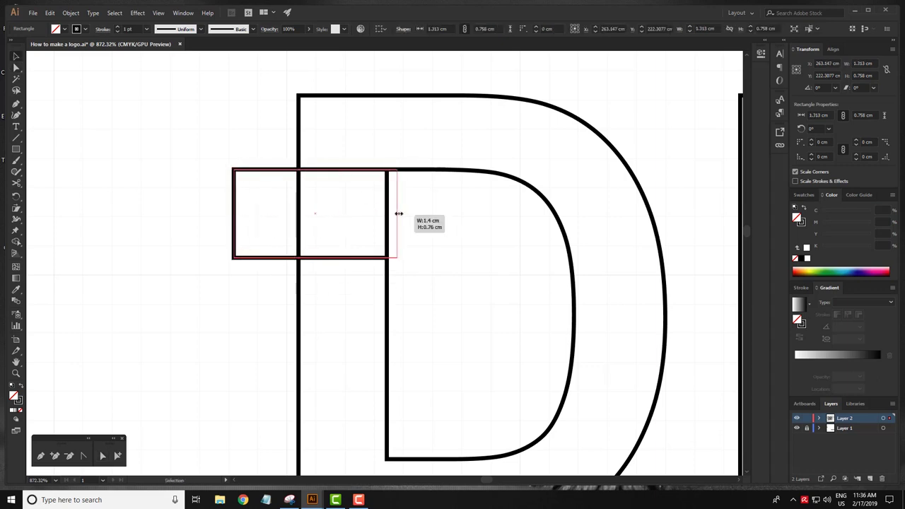
click(498, 260)
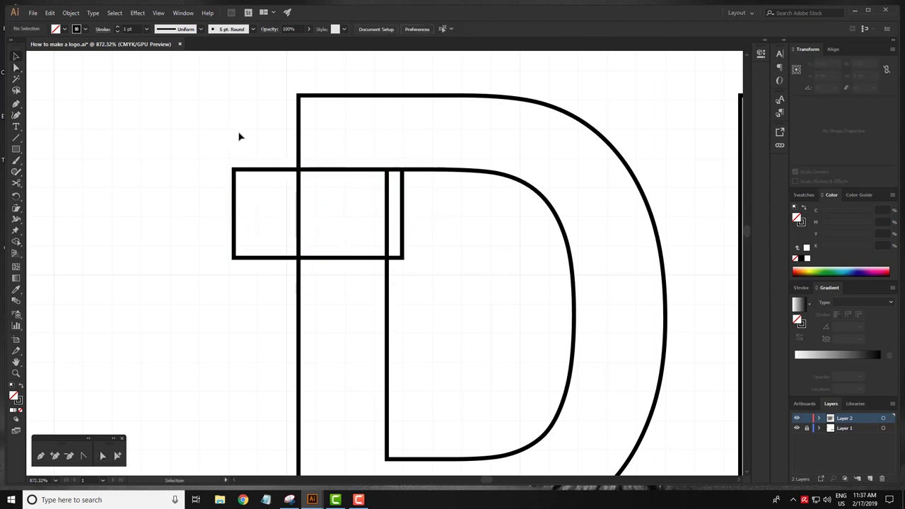
Divide the D with the rectangle in Pathfinder and delete the leftover pieces.
drag(239, 137, 476, 300)
key(shift+ctrl+F9)
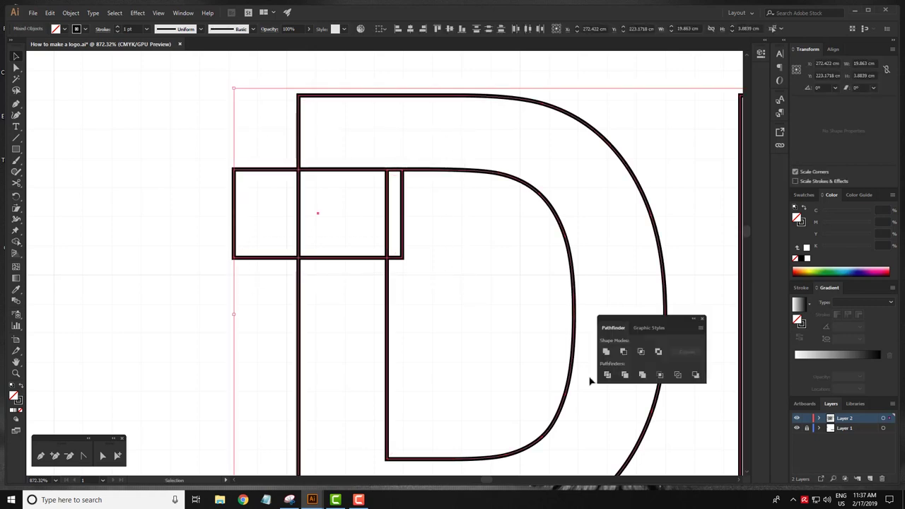
click(606, 375)
click(117, 456)
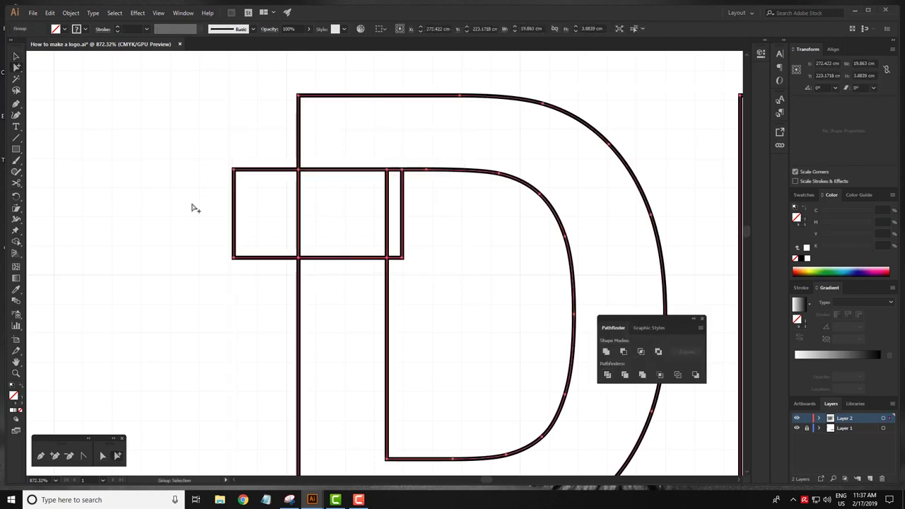
key(Delete)
Drag the D's top-left anchor outward into a slanted point.
click(410, 172)
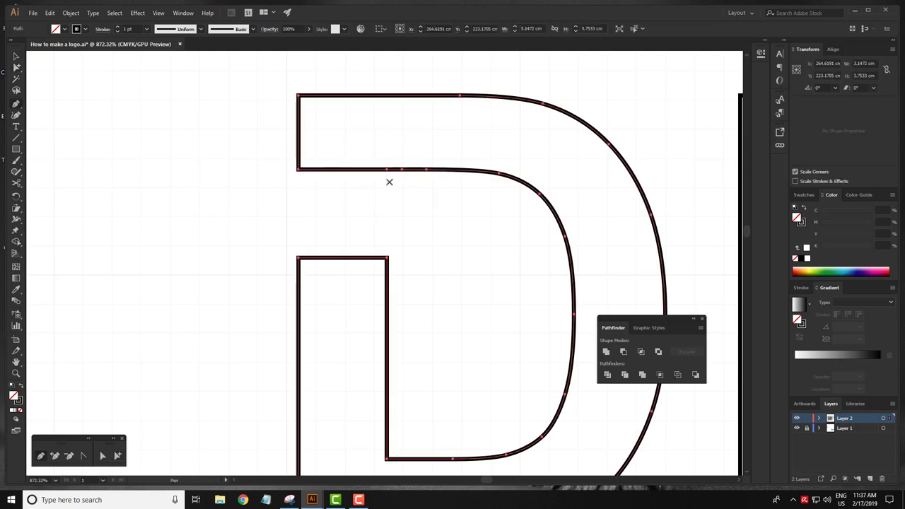
click(401, 170)
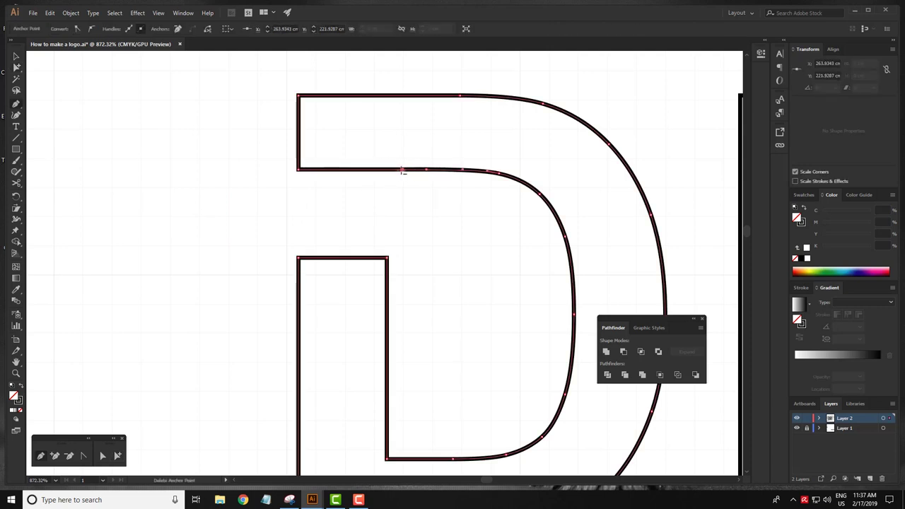
click(325, 203)
drag(297, 95, 195, 93)
click(235, 147)
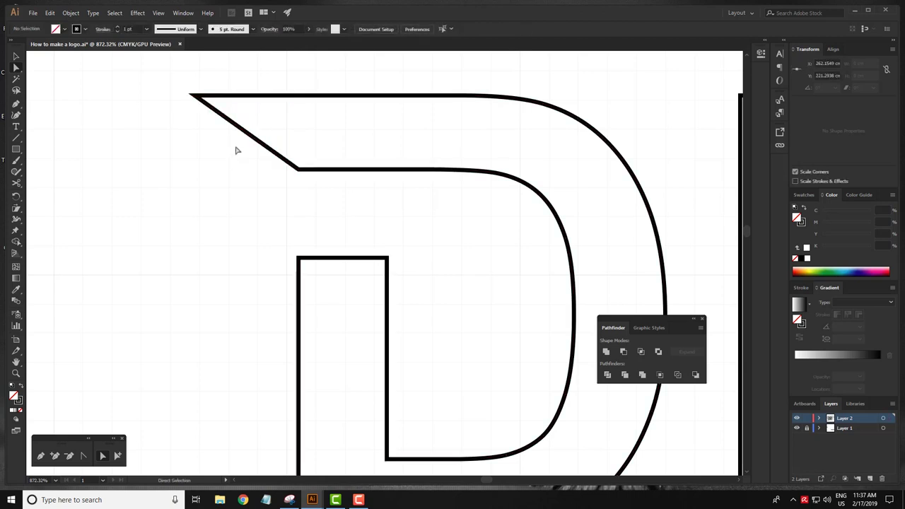
drag(133, 111, 257, 234)
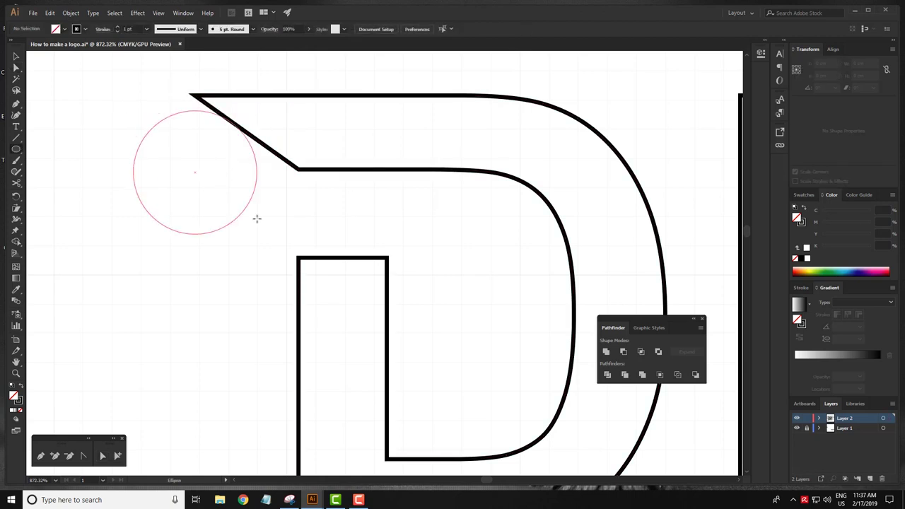
key(a)
key(ctrl+y)
drag(197, 115, 196, 96)
key(v)
drag(195, 220, 208, 317)
click(242, 72)
key(a)
key(ctrl+a)
key(ctrl+7)
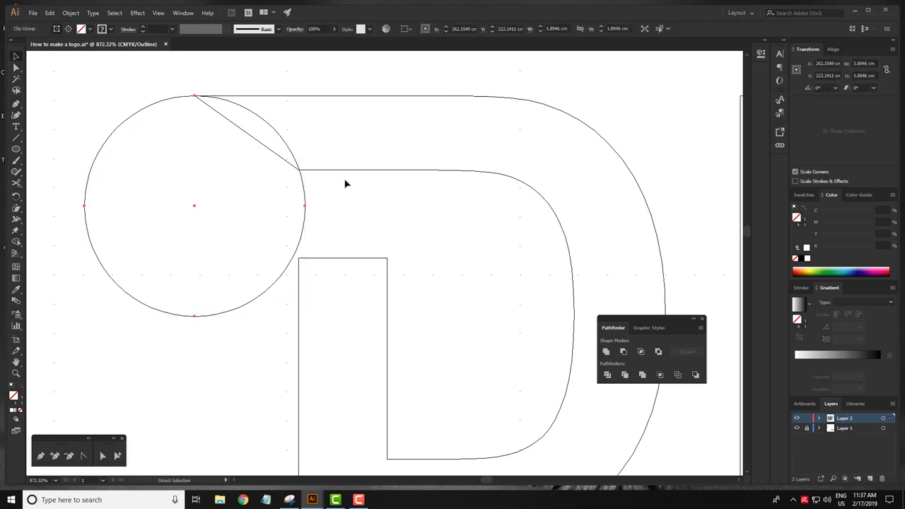
key(ctrl+z)
key(ctrl+y)
key(ctrl+g)
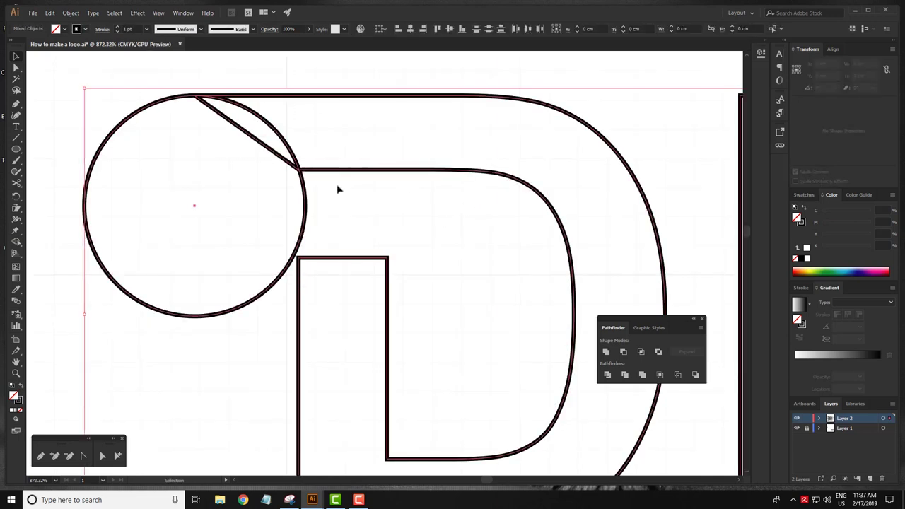
click(117, 456)
click(228, 180)
click(174, 142)
key(Delete)
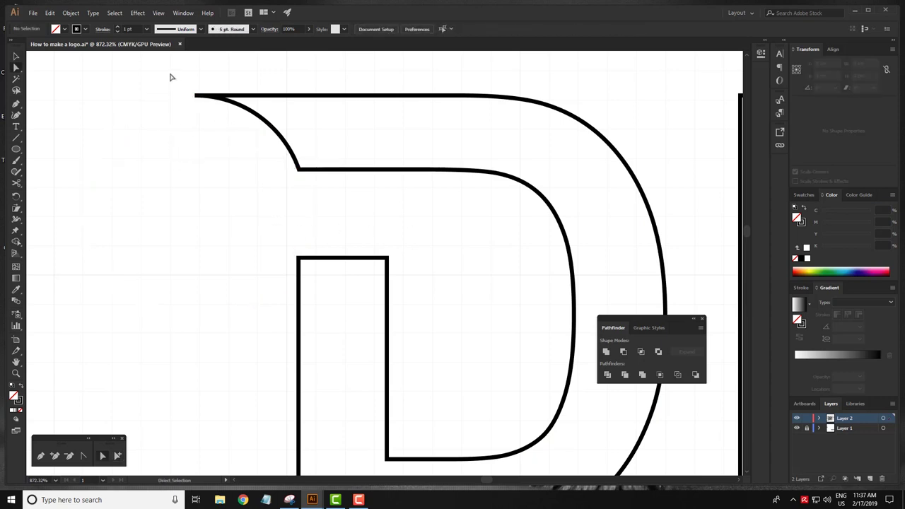
key(ctrl+y)
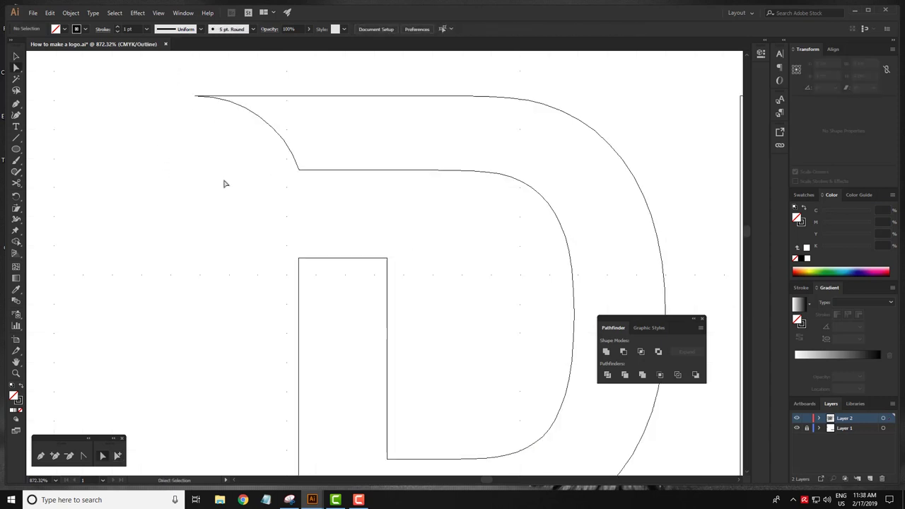
drag(323, 216, 299, 68)
key(Delete)
key(ctrl+y)
Nudge DESIGN slightly up and right, viewing the artwork in Outline mode.
scroll(446, 248, down, 5)
scroll(467, 258, up, 1)
scroll(416, 224, down, 2)
scroll(340, 219, down, 3)
scroll(318, 223, right, 3)
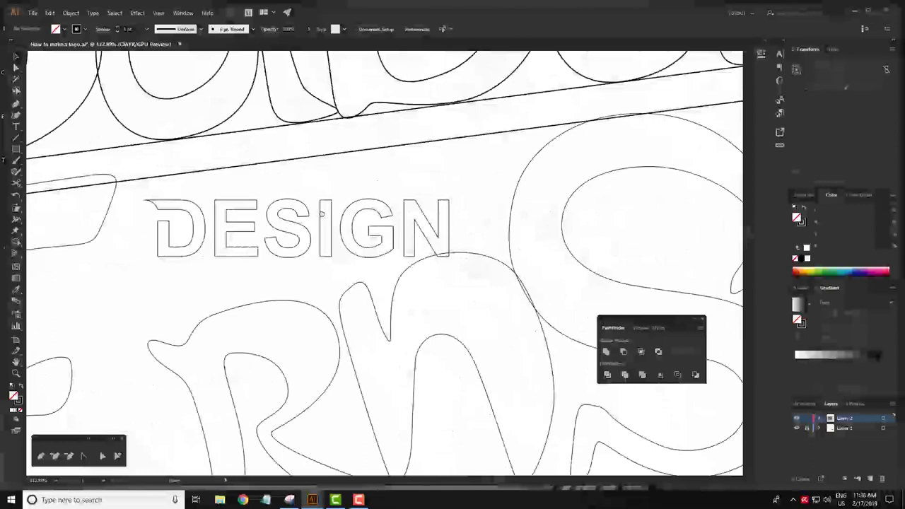
scroll(366, 235, down, 3)
click(345, 243)
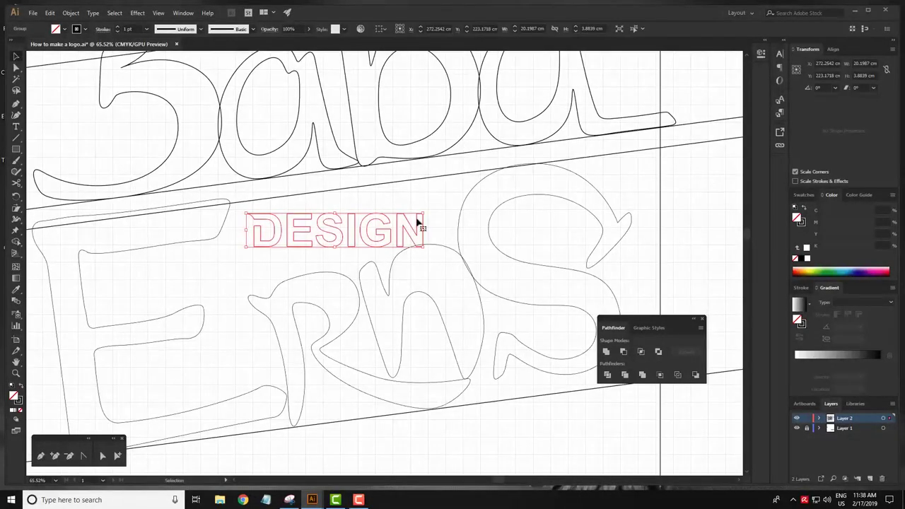
drag(417, 223, 424, 192)
scroll(424, 192, up, 5)
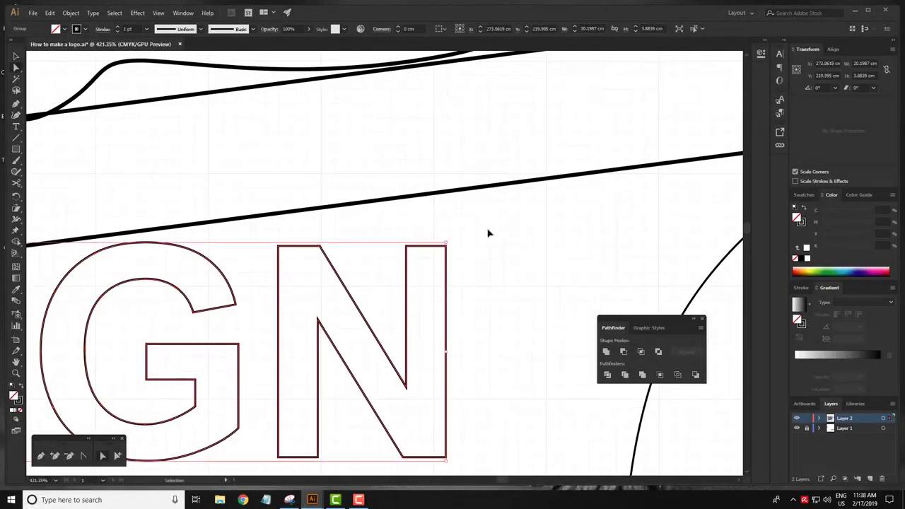
key(ctrl+y)
drag(445, 247, 488, 188)
Tilt DESIGN by about 7.35° with the Rotate tool.
scroll(315, 216, down, 2)
scroll(306, 305, down, 2)
scroll(576, 207, down, 2)
scroll(361, 247, down, 1)
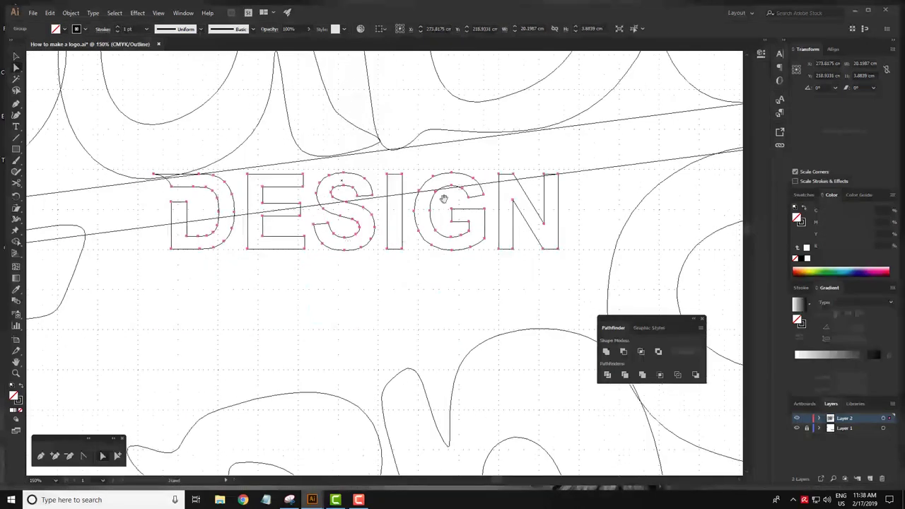
scroll(317, 236, up, 5)
scroll(429, 230, down, 3)
scroll(418, 234, down, 2)
key(r)
drag(288, 192, 286, 240)
Return to Preview mode and delete a diagonal guide line.
key(ctrl+shift+a)
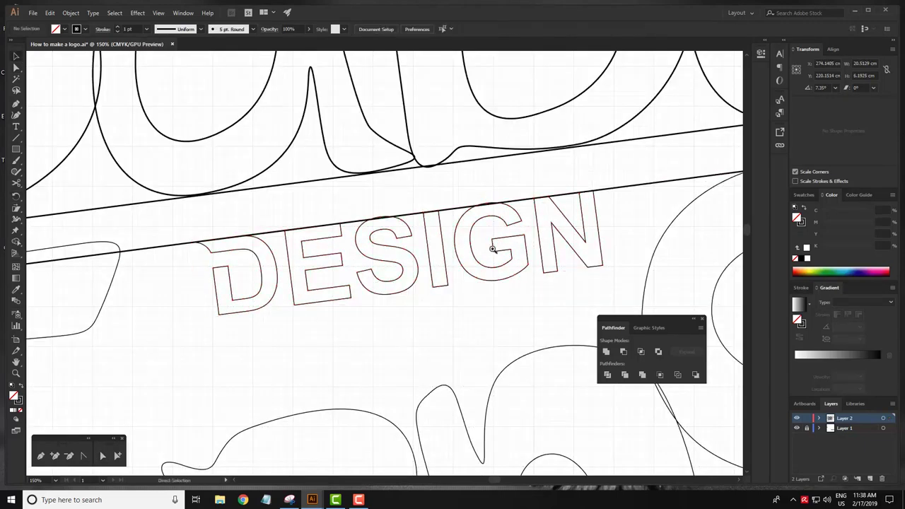
key(ctrl+y)
scroll(363, 258, down, 4)
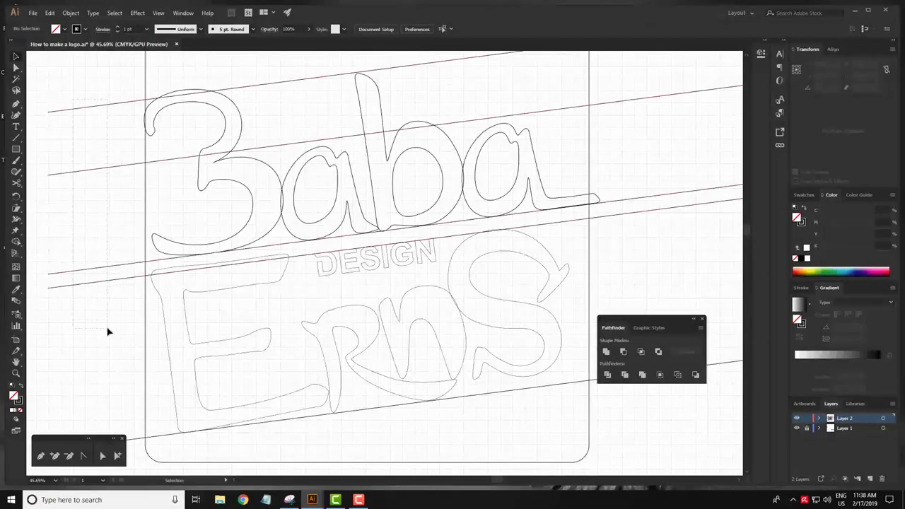
key(Delete)
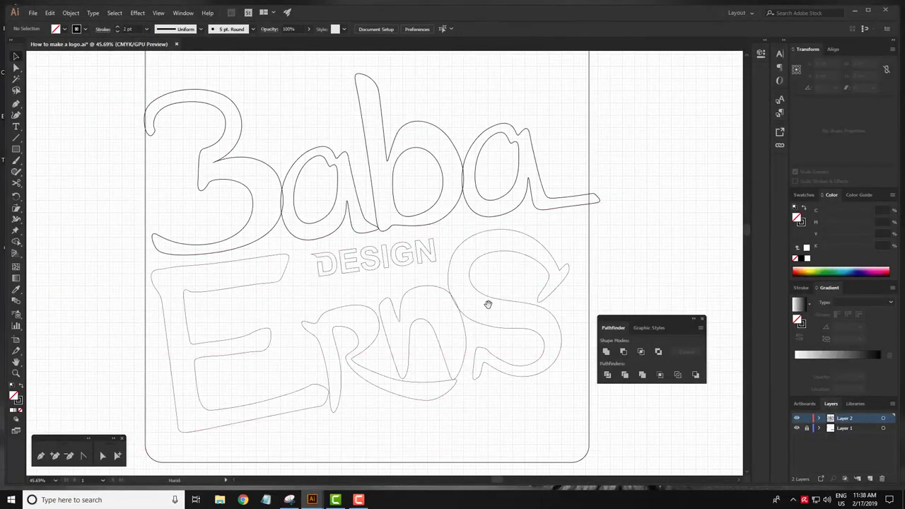
click(432, 256)
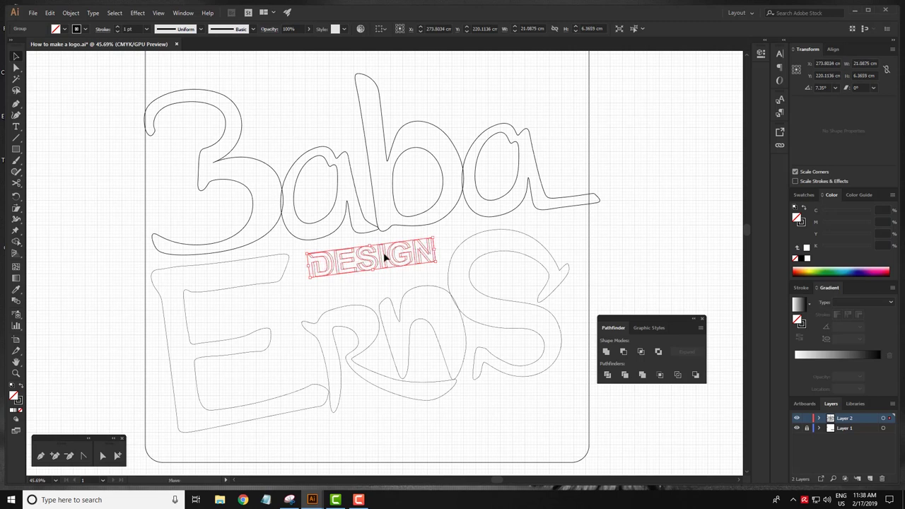
click(485, 253)
scroll(391, 249, down, 3)
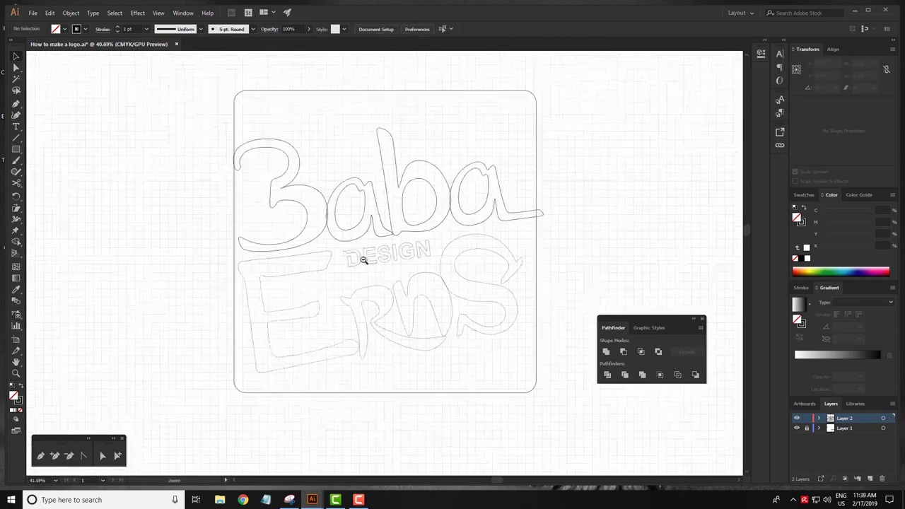
scroll(391, 249, up, 3)
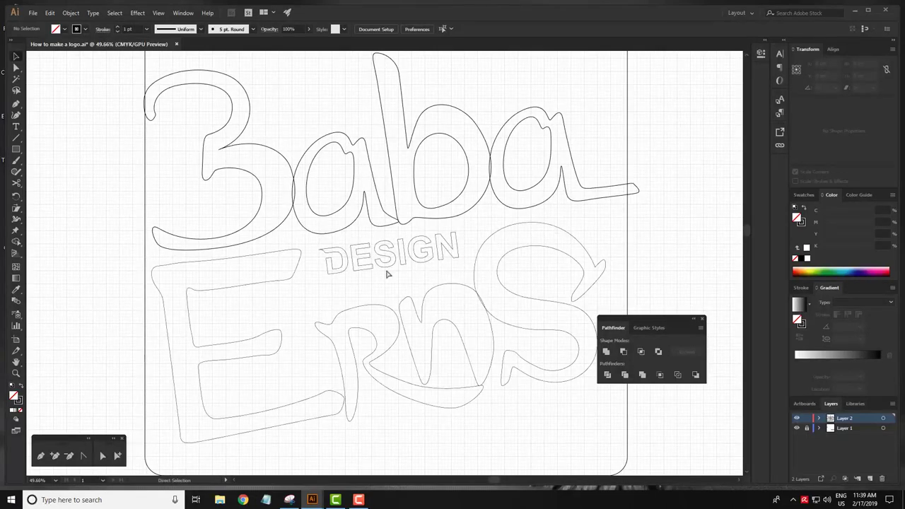
Undo the tilt, lower the horizontal DESIGN slightly between Baba and Erns, and select the logo.
key(ctrl+z)
key(ctrl+z)
key(ctrl+z)
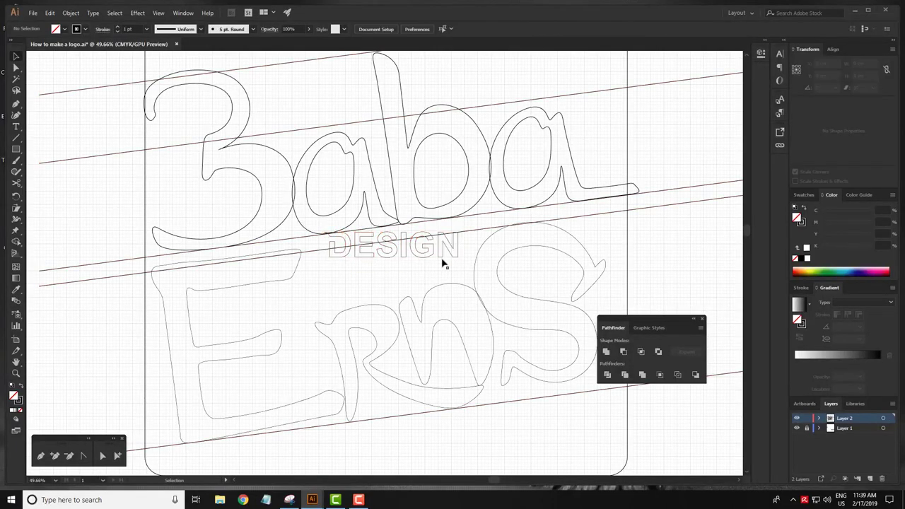
key(ctrl+z)
key(ctrl+z)
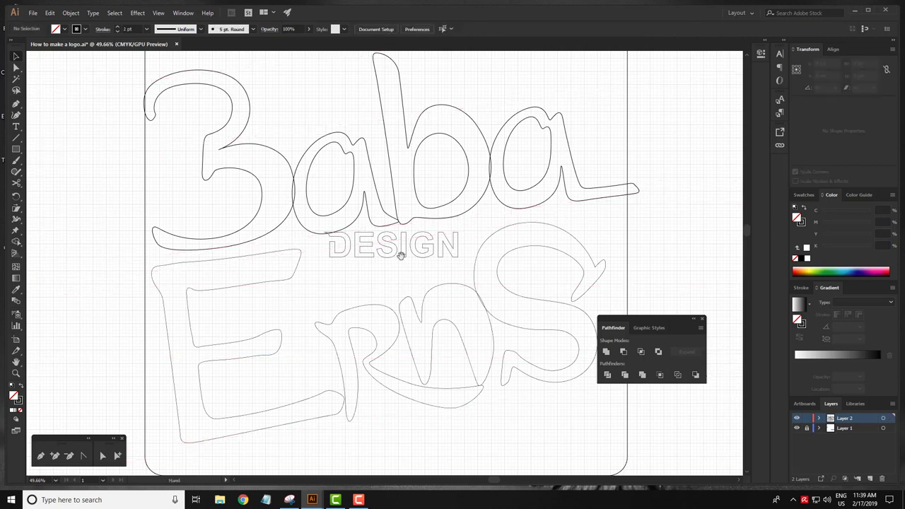
drag(400, 252, 387, 154)
click(394, 152)
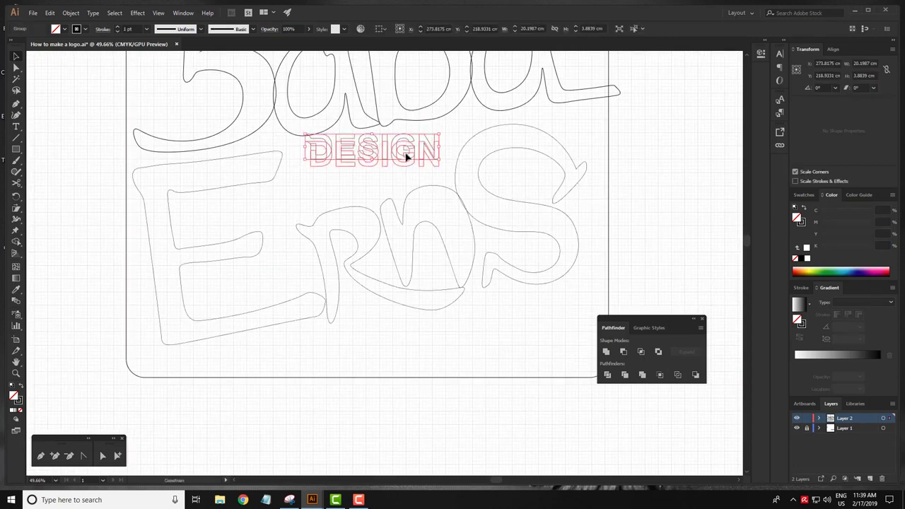
drag(326, 152, 326, 168)
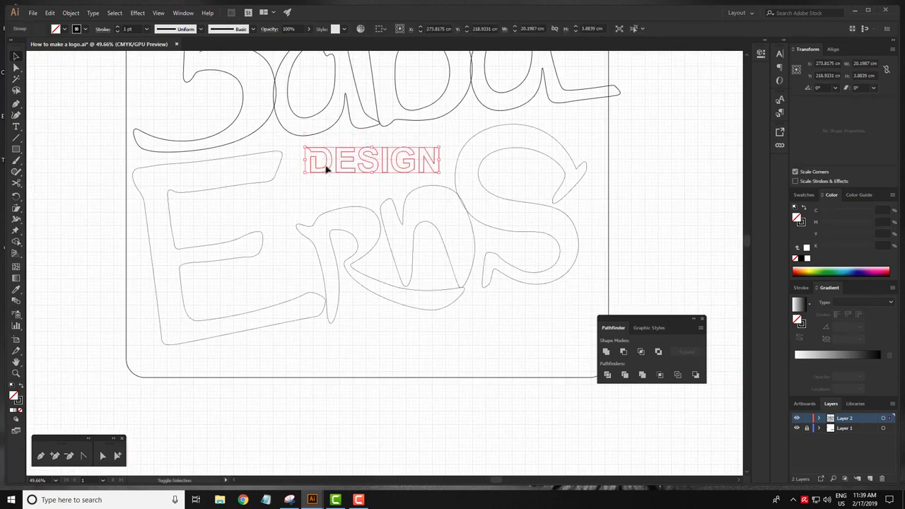
click(420, 133)
scroll(375, 192, down, 3)
scroll(379, 310, up, 1)
drag(190, 167, 491, 330)
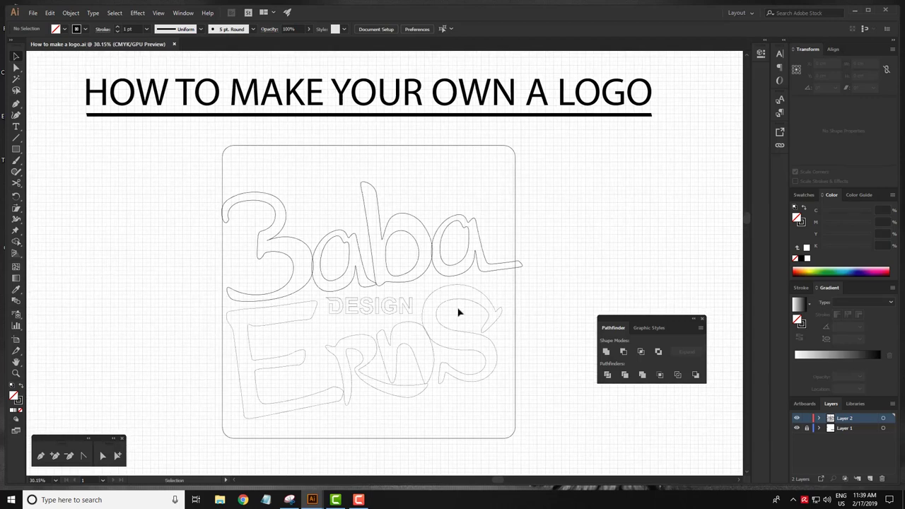
Zoom in on the lettering and select the letter outline with Direct Selection.
key(z)
mouse_move(458, 312)
mouse_down()
mouse_move(279, 245)
mouse_move(346, 184)
mouse_up()
key(a)
click(333, 185)
click(347, 180)
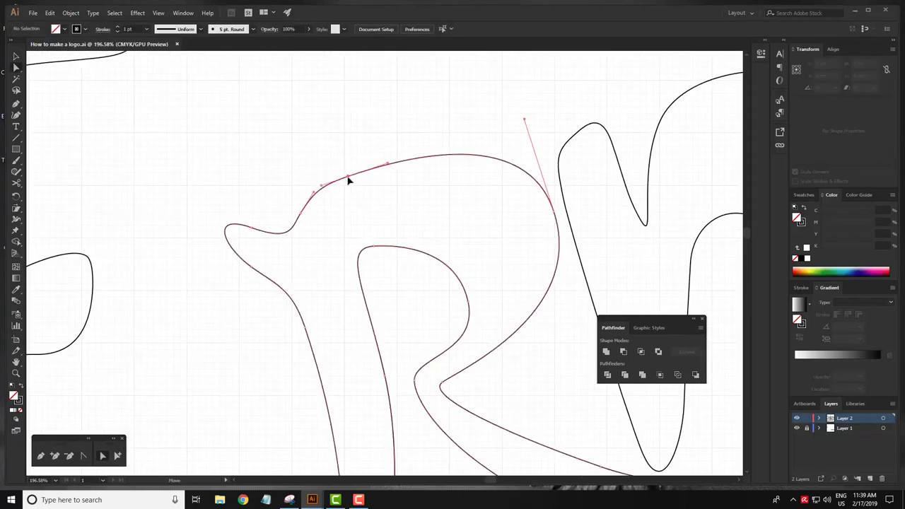
click(452, 222)
key(z)
mouse_move(453, 222)
mouse_down()
mouse_move(379, 242)
mouse_move(472, 205)
mouse_up()
key(a)
click(333, 212)
Smooth the letter's hook curve by moving two anchors, then zoom back out.
drag(336, 210, 304, 186)
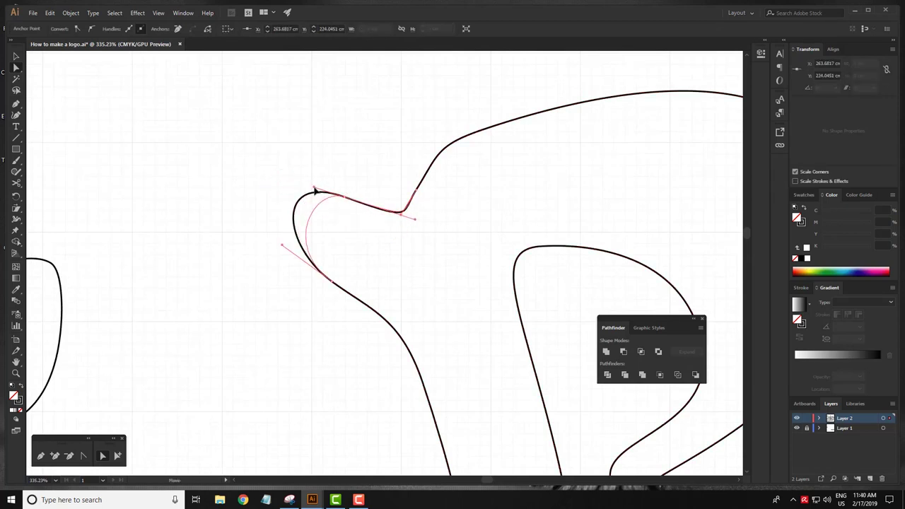
click(330, 281)
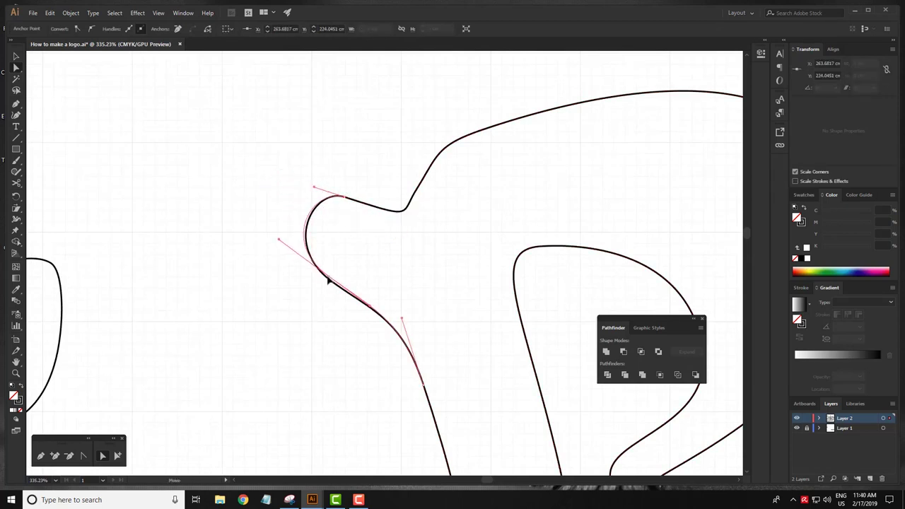
drag(327, 281, 337, 291)
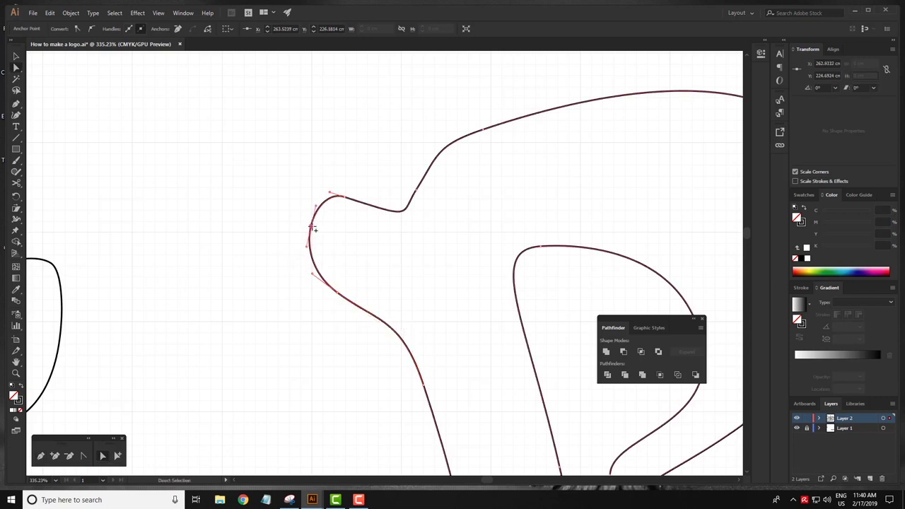
click(429, 259)
key(ctrl+0)
mouse_move(506, 270)
mouse_down()
mouse_move(485, 250)
mouse_move(489, 264)
mouse_move(434, 276)
mouse_up()
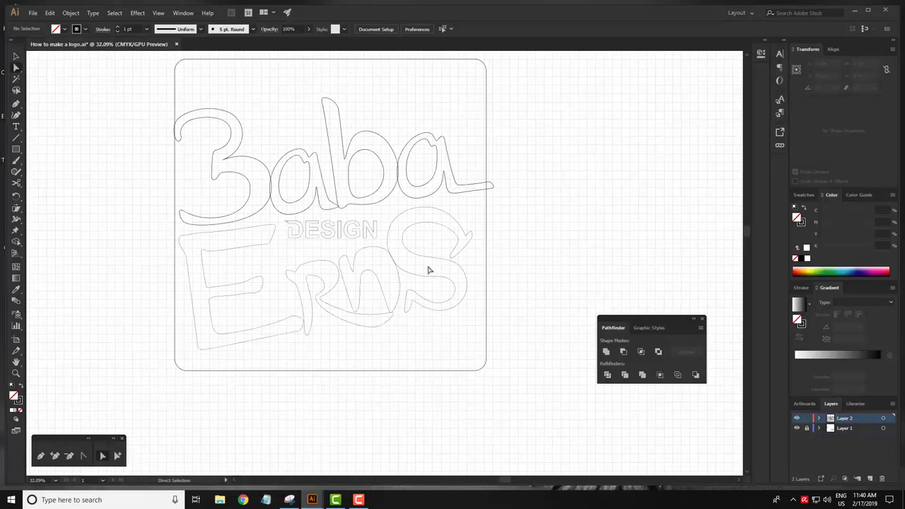
drag(443, 322, 463, 343)
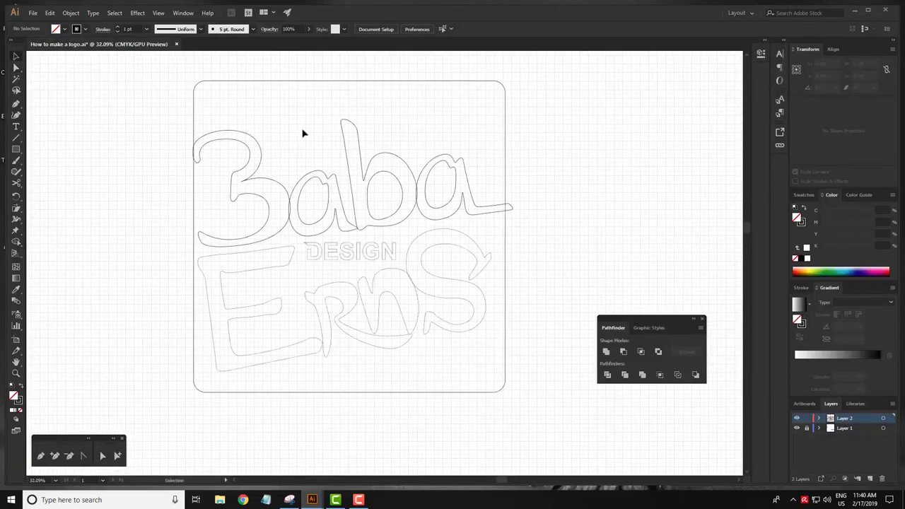
Adjust the anchors on the letter's inner and outer right curves.
drag(224, 157, 374, 178)
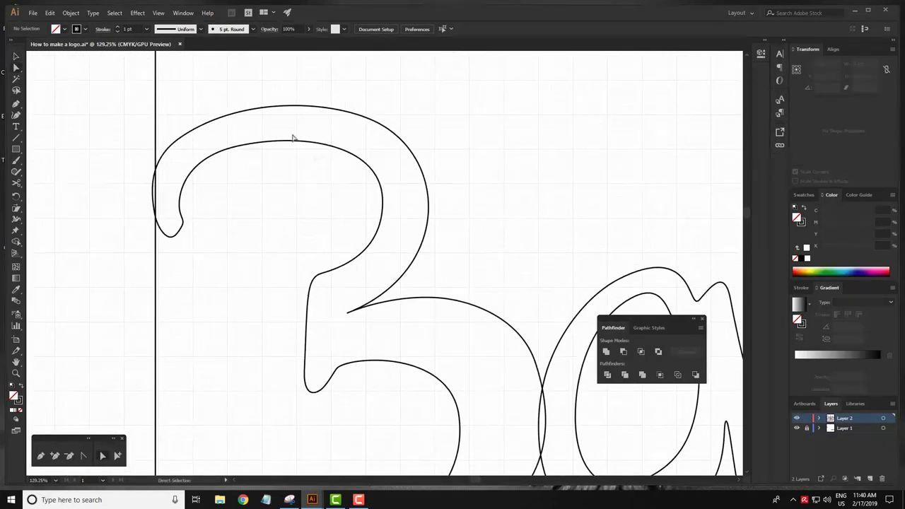
mouse_move(172, 255)
mouse_down()
mouse_move(169, 221)
mouse_move(184, 221)
mouse_up()
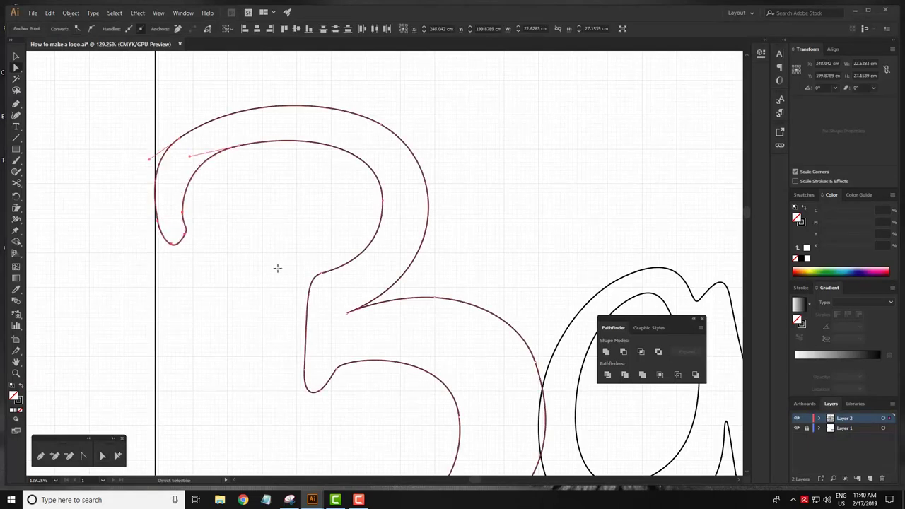
click(231, 159)
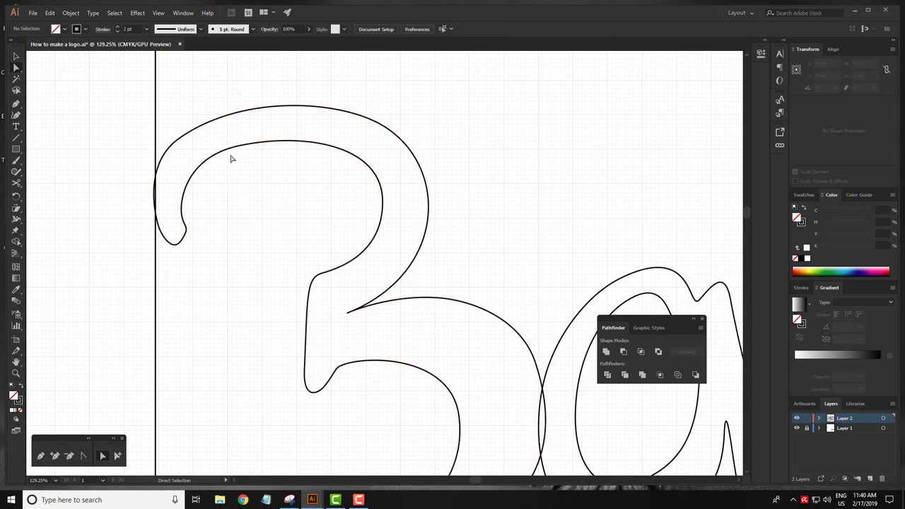
click(235, 148)
click(242, 146)
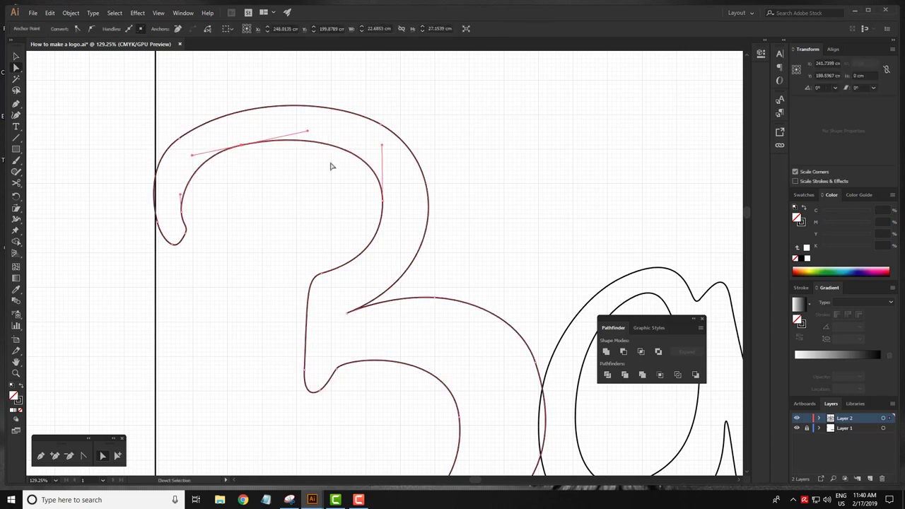
click(316, 204)
click(383, 207)
drag(384, 206, 380, 201)
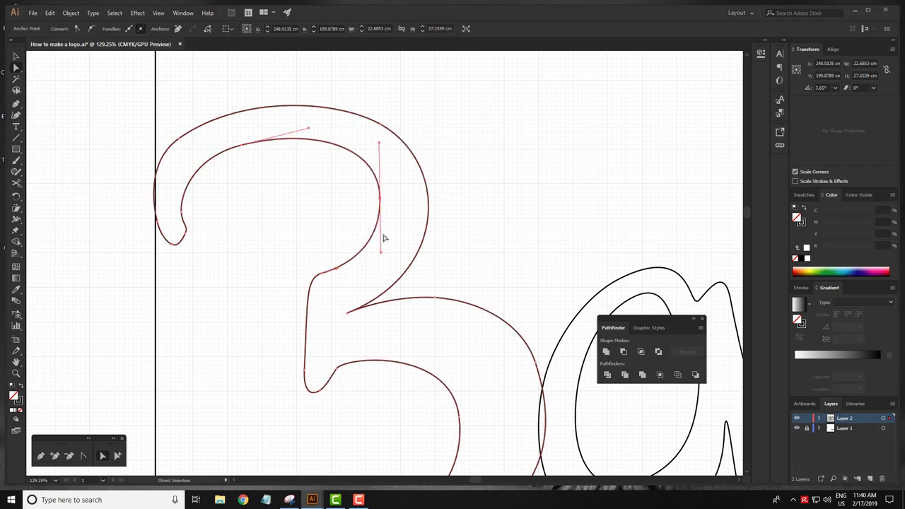
click(380, 127)
drag(381, 128, 388, 125)
click(488, 157)
Pull the lower-left hook down-right and smooth its curve handle.
scroll(364, 269, down, 3)
scroll(311, 205, up, 5)
click(241, 299)
drag(239, 300, 244, 309)
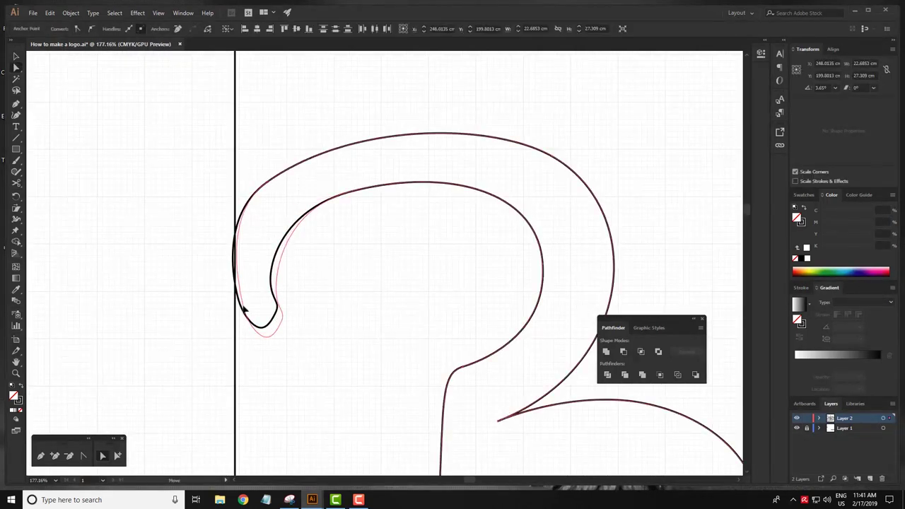
click(266, 183)
drag(227, 212, 216, 217)
click(238, 279)
scroll(240, 289, up, 2)
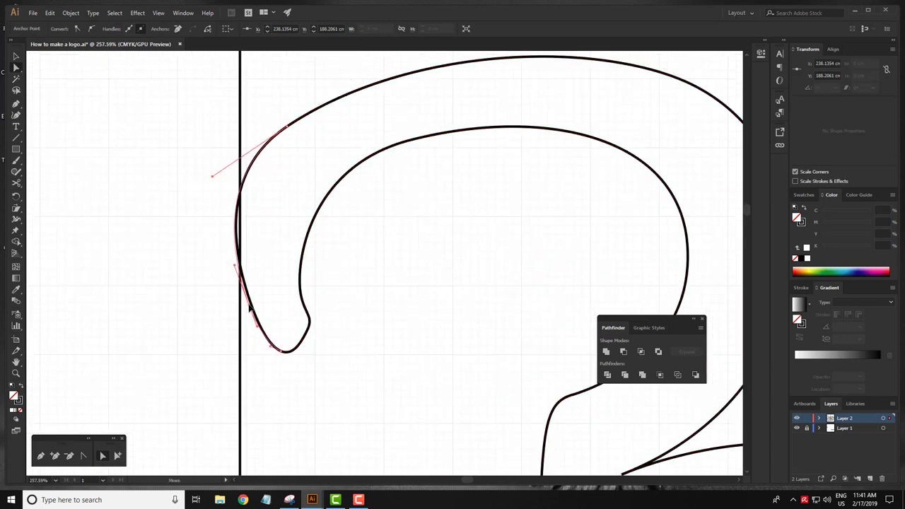
scroll(457, 244, down, 3)
Flatten the inner top curve by nudging its anchor and tuning its handles.
click(312, 172)
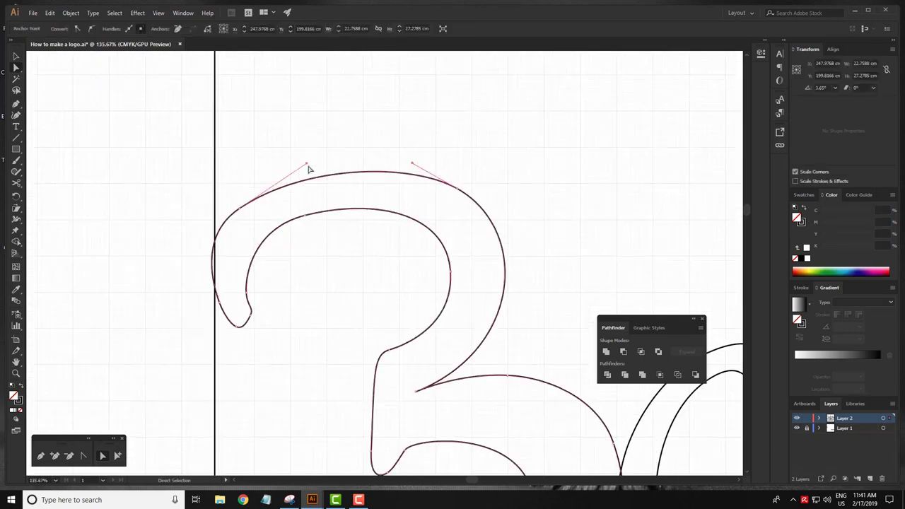
click(306, 217)
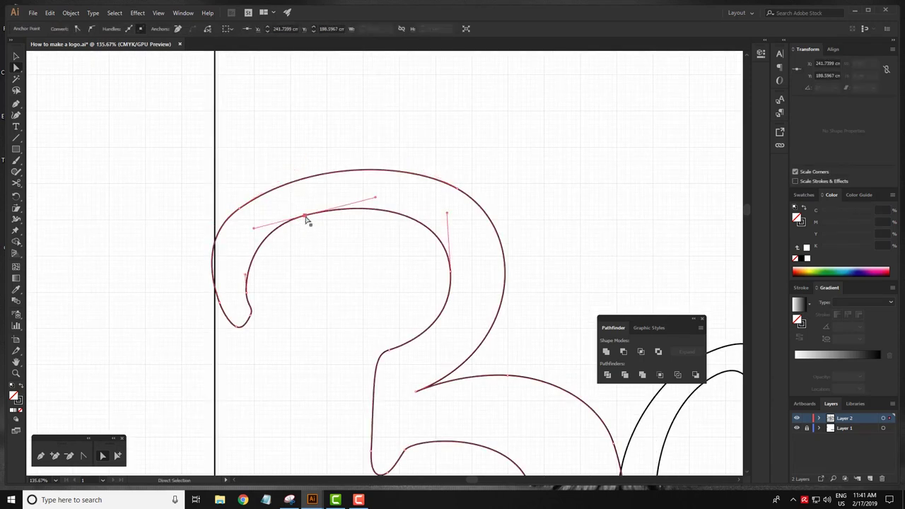
drag(305, 216, 298, 220)
drag(369, 205, 371, 199)
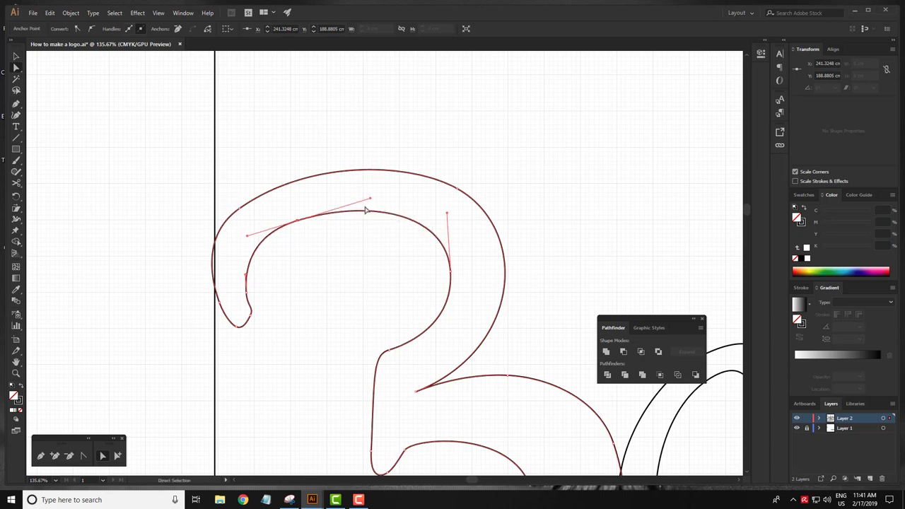
drag(297, 226, 297, 222)
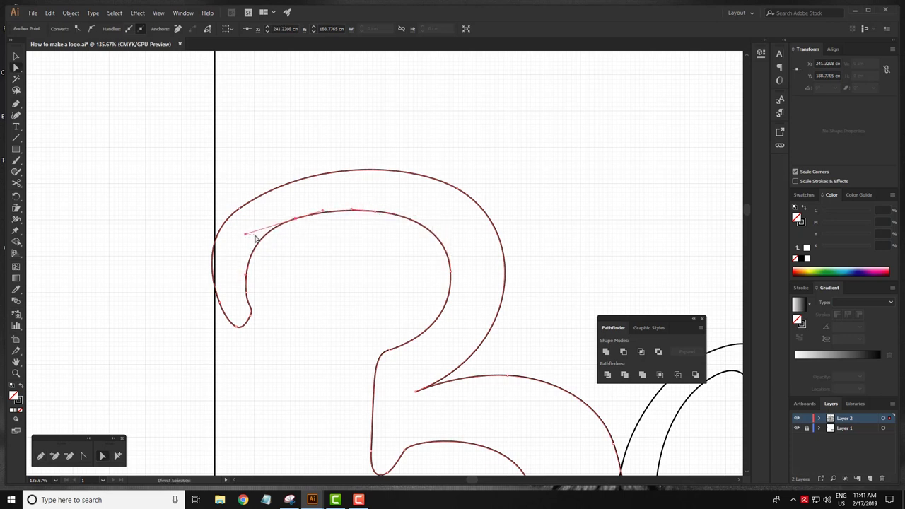
scroll(256, 238, up, 5)
drag(209, 192, 219, 194)
click(345, 154)
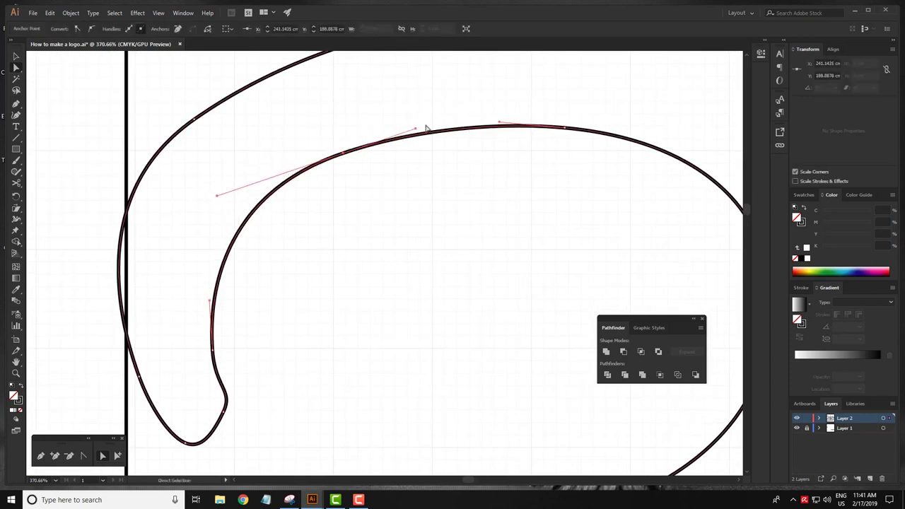
click(335, 222)
scroll(335, 222, down, 8)
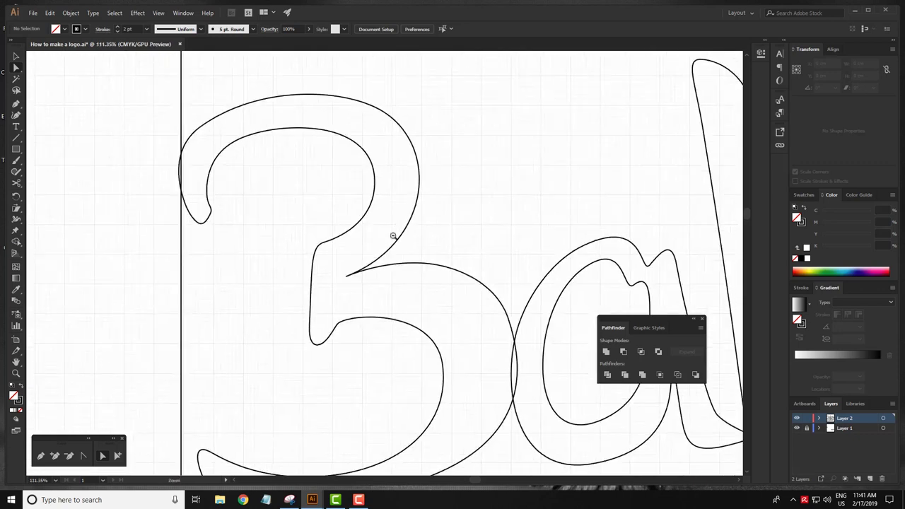
Zoom in on the B of Baba and smooth its inner-curve anchor and handles.
drag(287, 214, 463, 211)
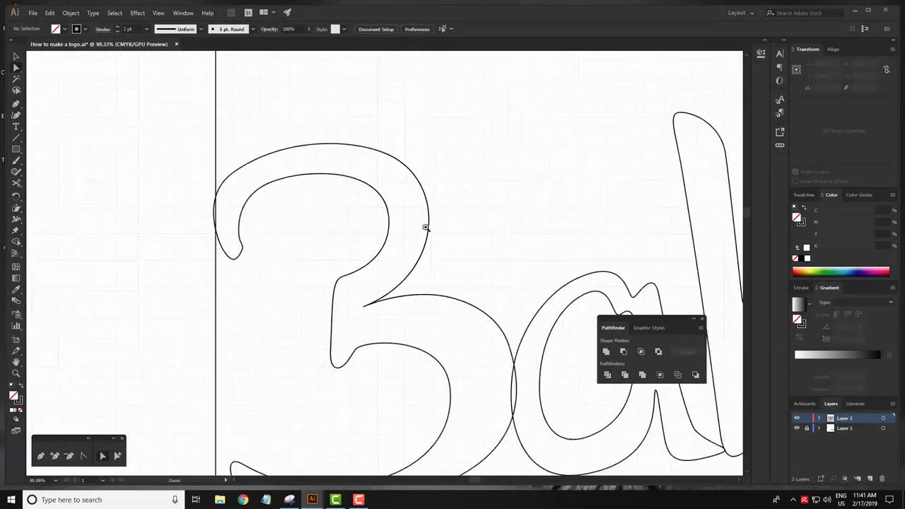
click(320, 292)
drag(328, 292, 327, 294)
drag(389, 262, 389, 255)
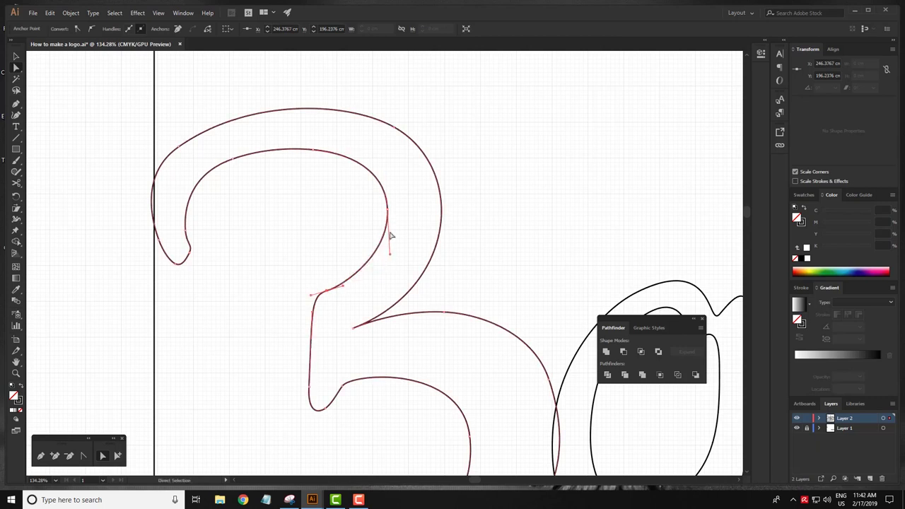
drag(388, 210, 384, 208)
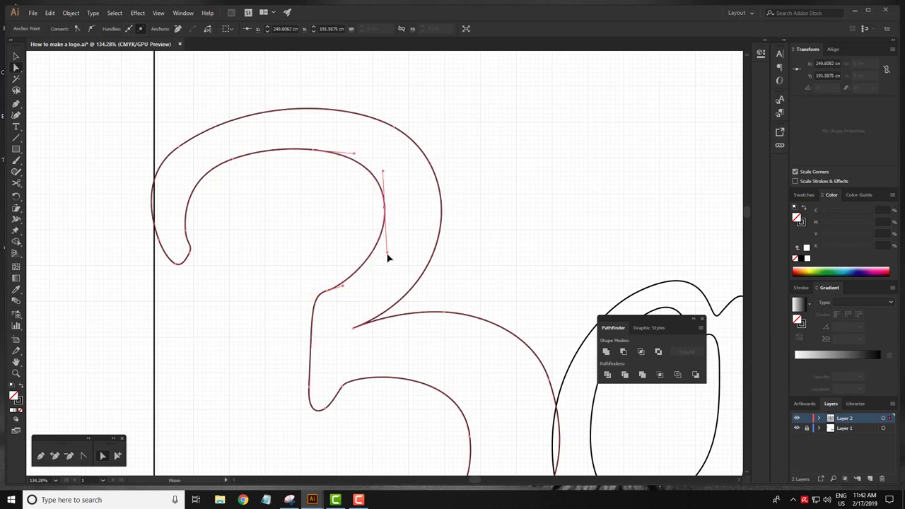
click(352, 283)
click(353, 281)
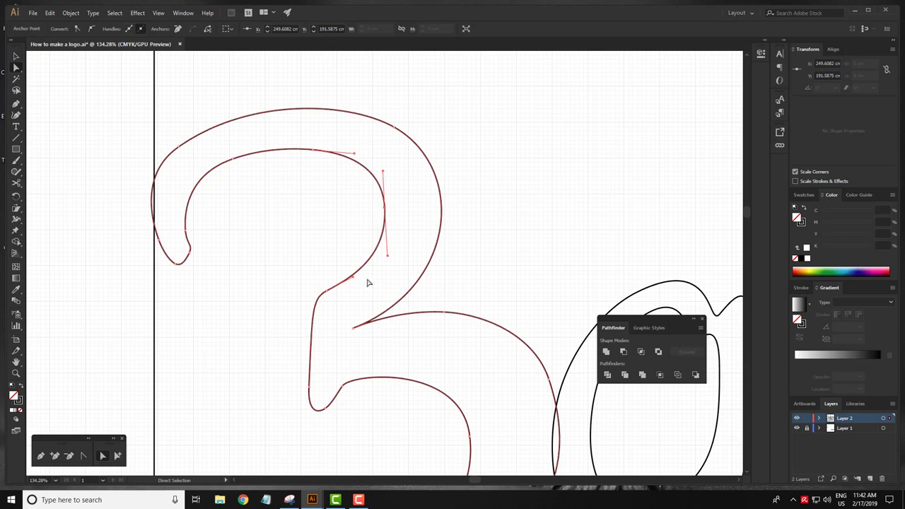
click(366, 282)
Round the B's bottom curve by pulling out longer handles.
scroll(476, 307, down, 3)
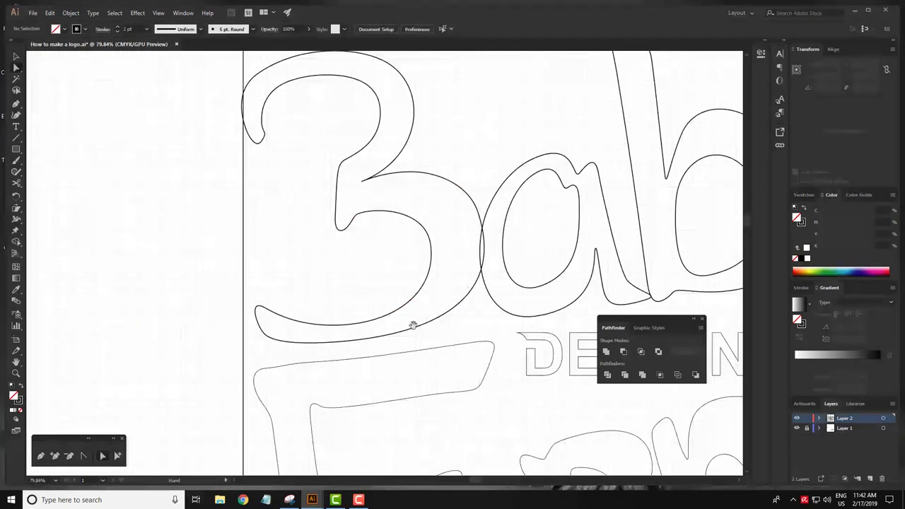
drag(413, 326, 374, 256)
click(297, 270)
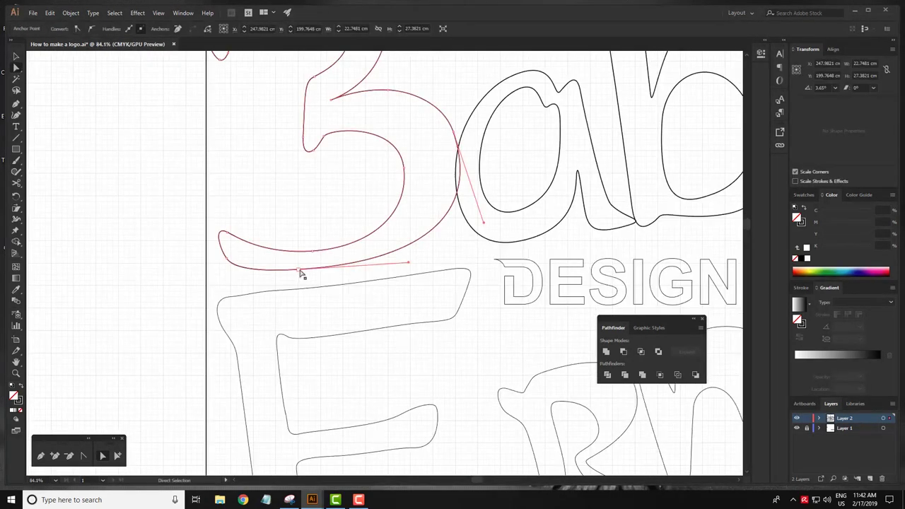
drag(300, 272, 417, 268)
Look over the logo by selecting all the artwork, then clear the selection.
scroll(434, 263, down, 5)
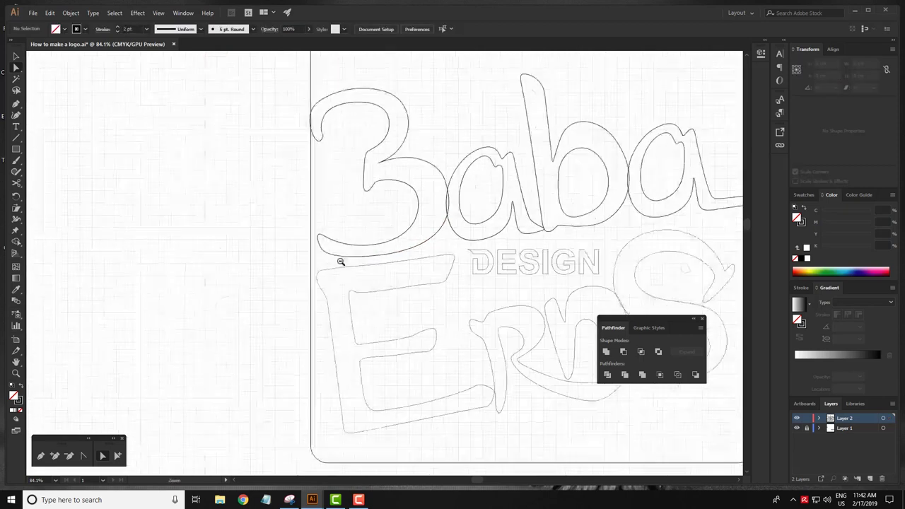
scroll(370, 281, up, 1)
scroll(371, 281, up, 2)
scroll(256, 252, down, 3)
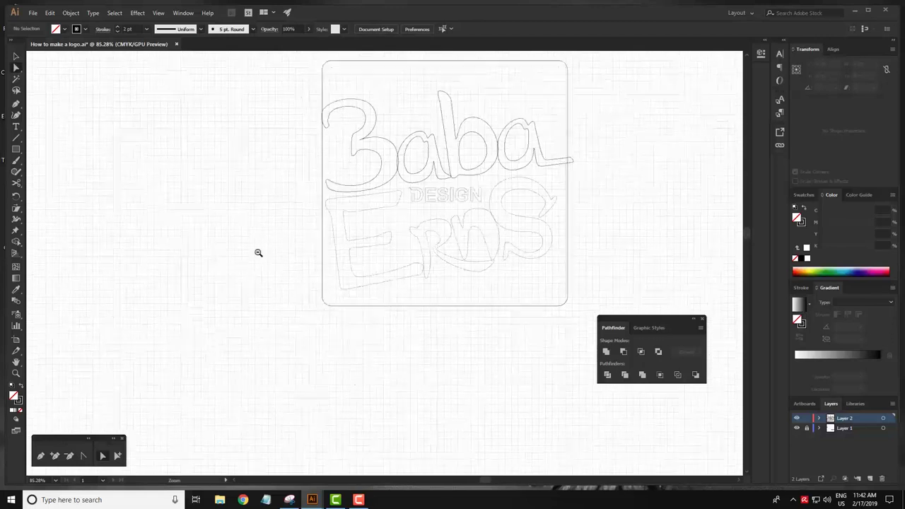
scroll(304, 167, up, 1)
key(ctrl+a)
key(i)
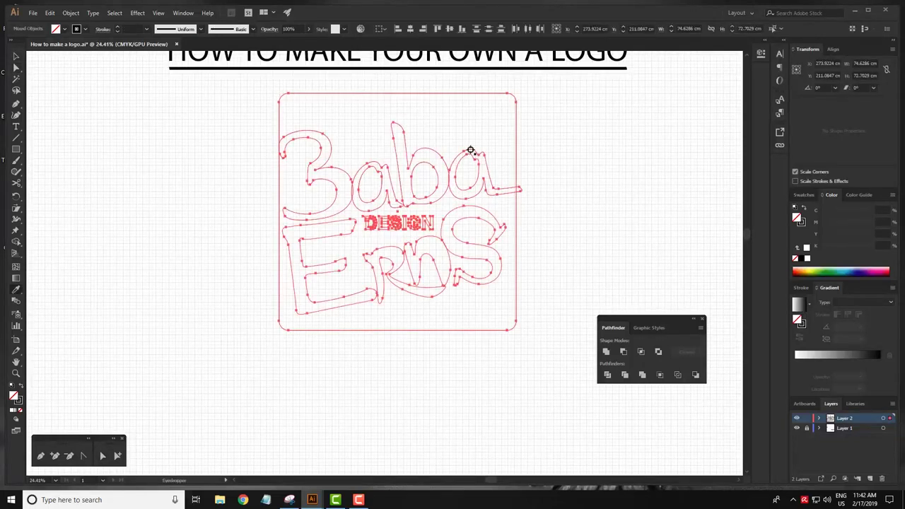
key(v)
click(305, 234)
Shear the B of Baba slightly so it leans like the other letters.
scroll(354, 248, up, 4)
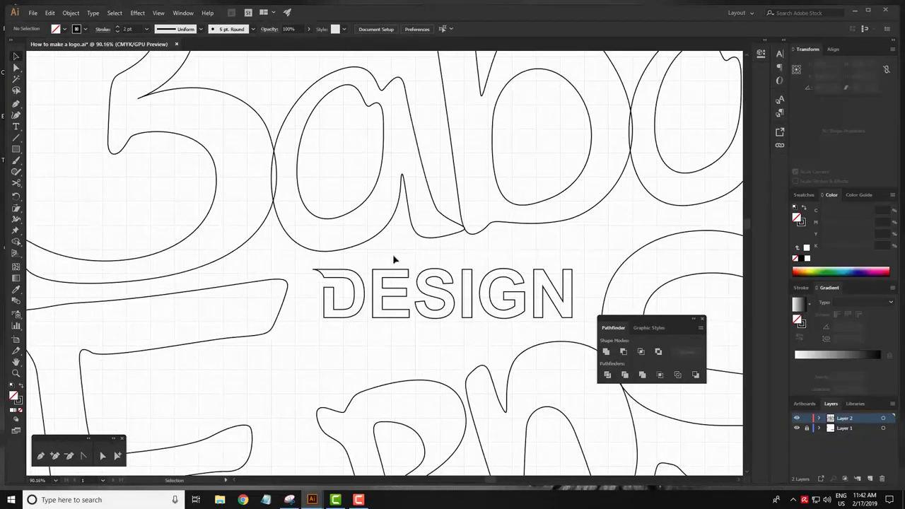
scroll(420, 259, down, 3)
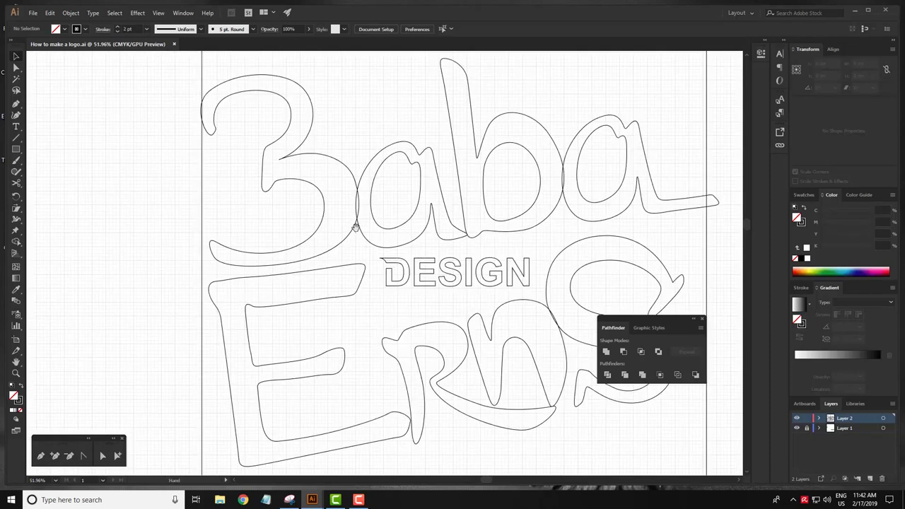
click(308, 182)
key(s)
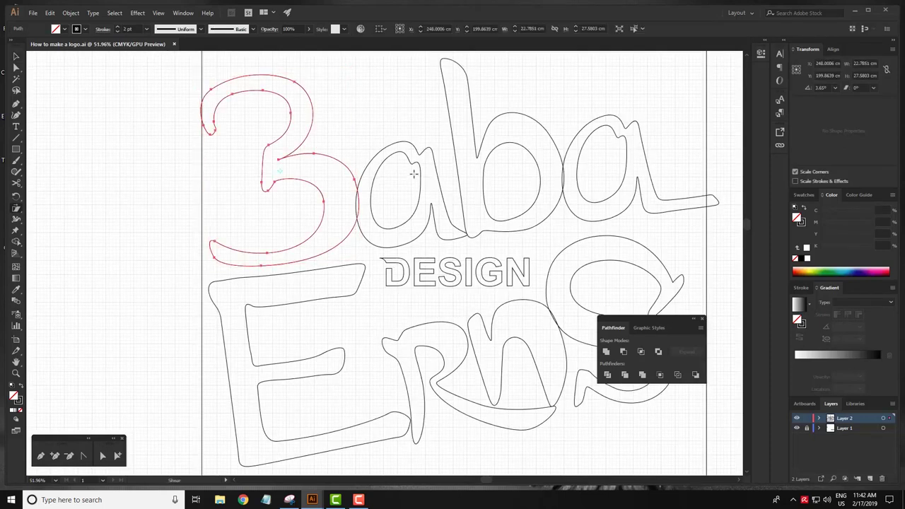
drag(413, 173, 311, 83)
key(v)
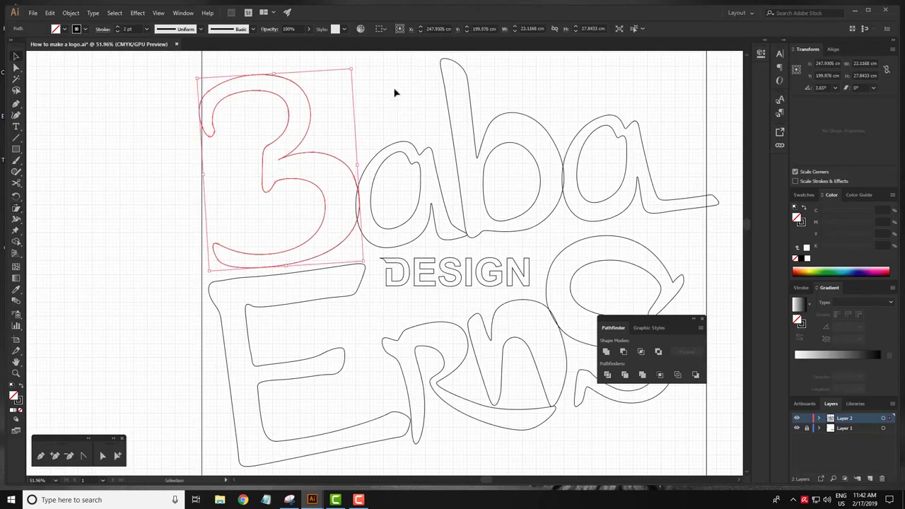
click(395, 93)
scroll(347, 246, up, 5)
Pull the anchor on the B's bottom curve to the right.
key(a)
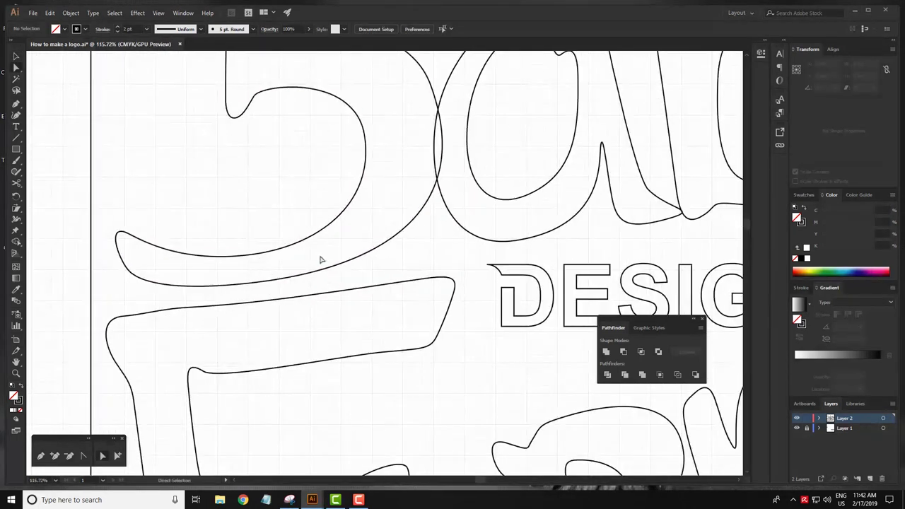
click(232, 284)
drag(233, 285, 255, 288)
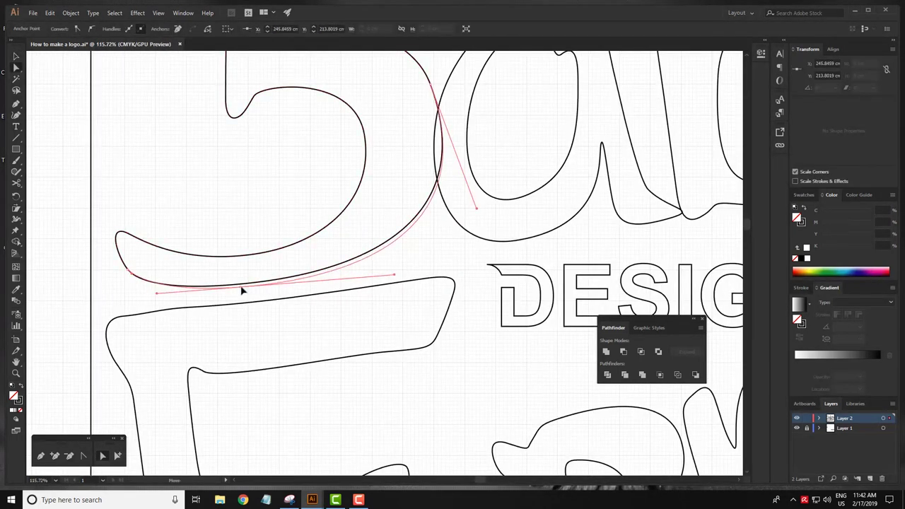
scroll(375, 229, down, 3)
scroll(389, 259, down, 2)
scroll(359, 182, up, 4)
scroll(396, 187, up, 2)
Reshape the B's right curve using its anchor's upper and lower direction handles.
click(398, 195)
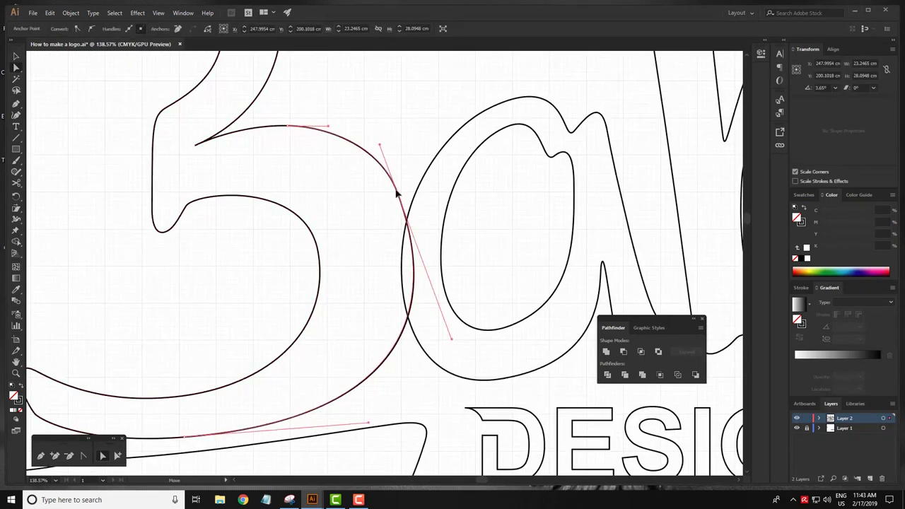
drag(329, 130, 359, 165)
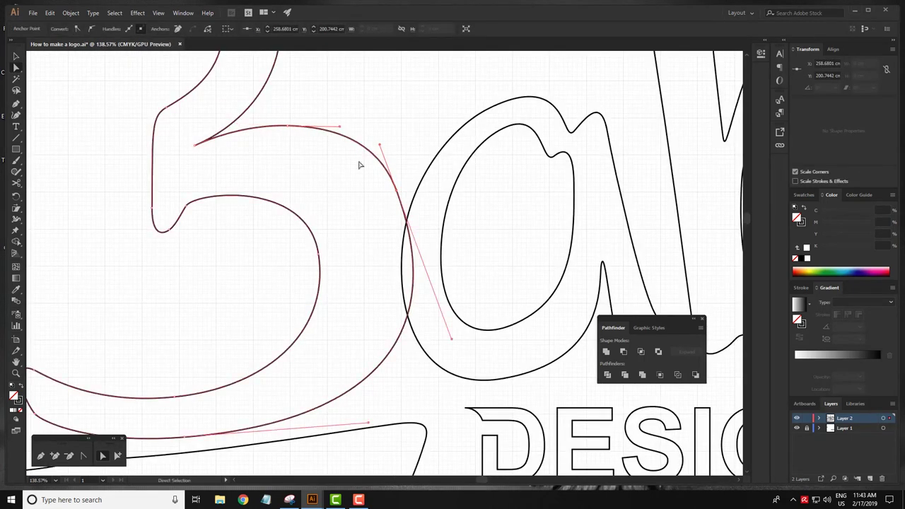
click(451, 345)
drag(453, 342, 444, 348)
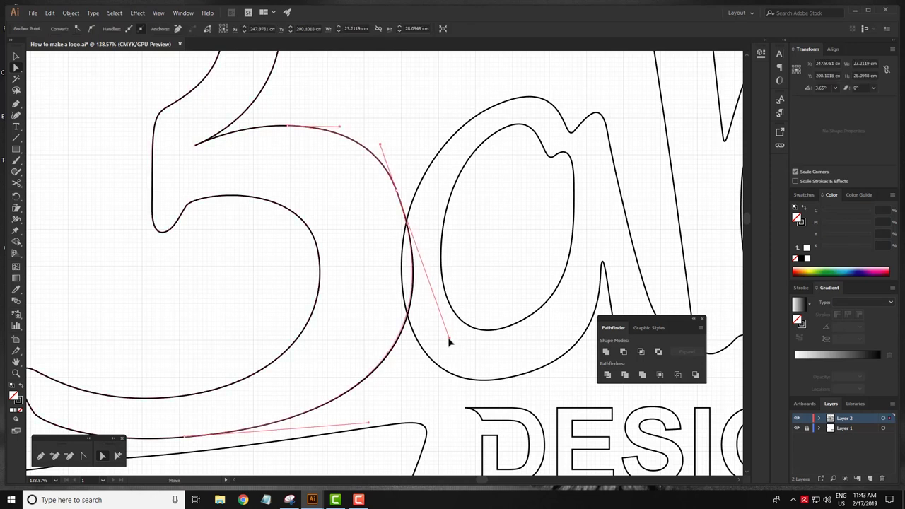
click(398, 196)
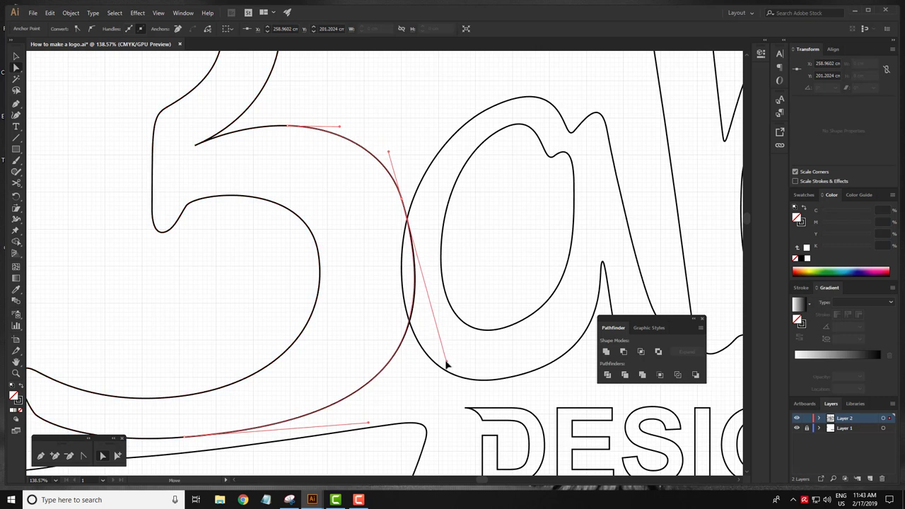
drag(446, 360, 387, 168)
mouse_move(404, 203)
mouse_down()
mouse_move(444, 366)
mouse_move(434, 354)
mouse_up()
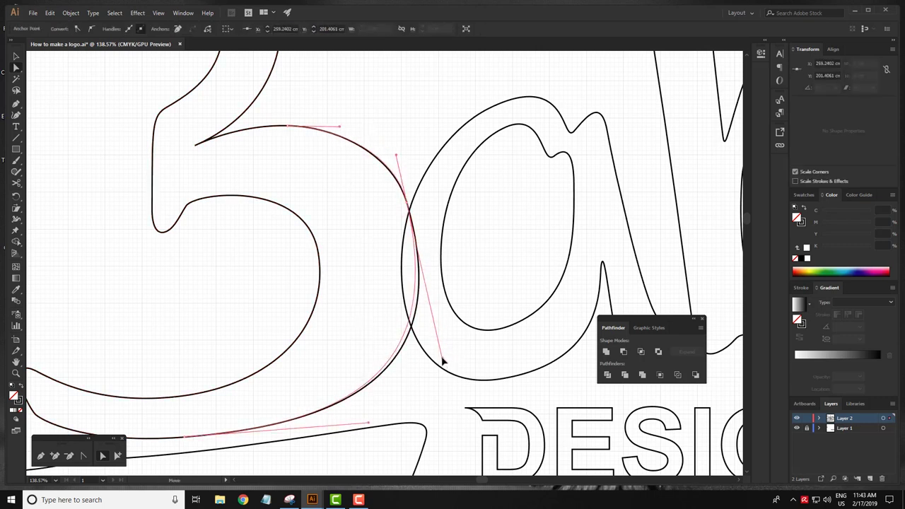
click(366, 323)
scroll(394, 210, down, 3)
scroll(394, 211, up, 3)
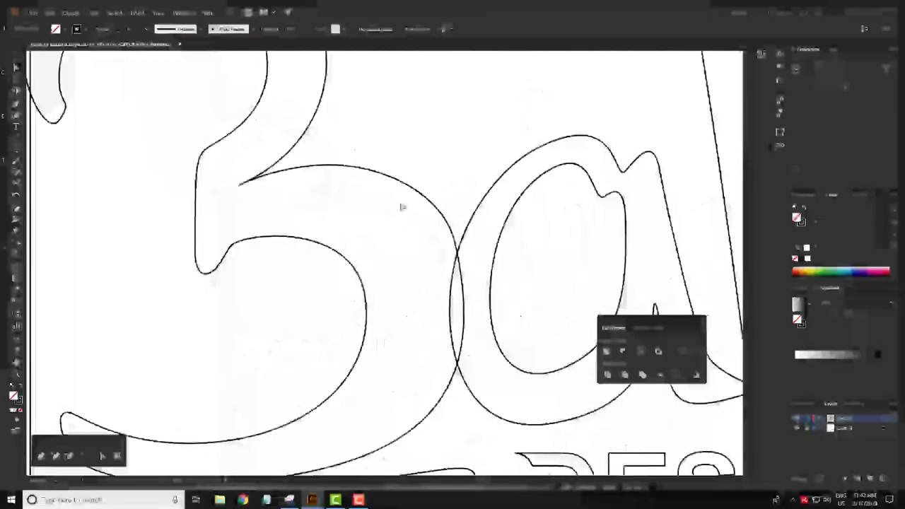
Nudge the B's top handle right and lengthen the lower anchor's handle.
click(327, 169)
click(381, 172)
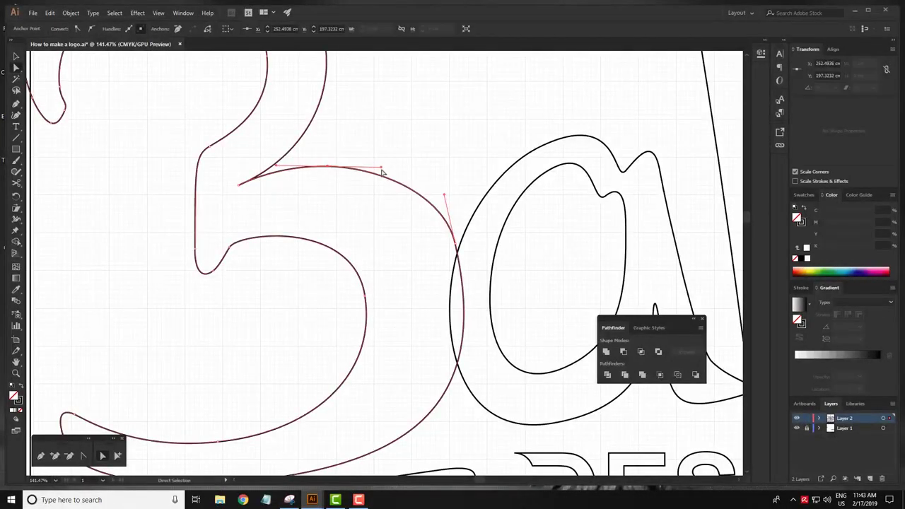
drag(381, 170, 386, 167)
drag(444, 195, 444, 205)
click(491, 228)
scroll(441, 259, down, 5)
drag(440, 258, 347, 238)
scroll(291, 211, up, 5)
scroll(373, 232, up, 2)
Raise the B's right anchor, nudge its top anchor up-left, and extend a long handle.
click(421, 204)
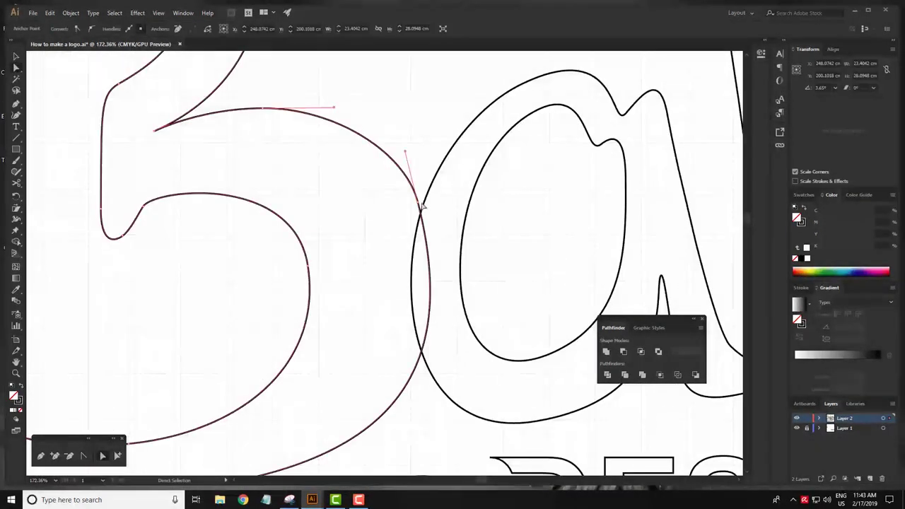
drag(421, 204, 420, 191)
drag(262, 108, 258, 101)
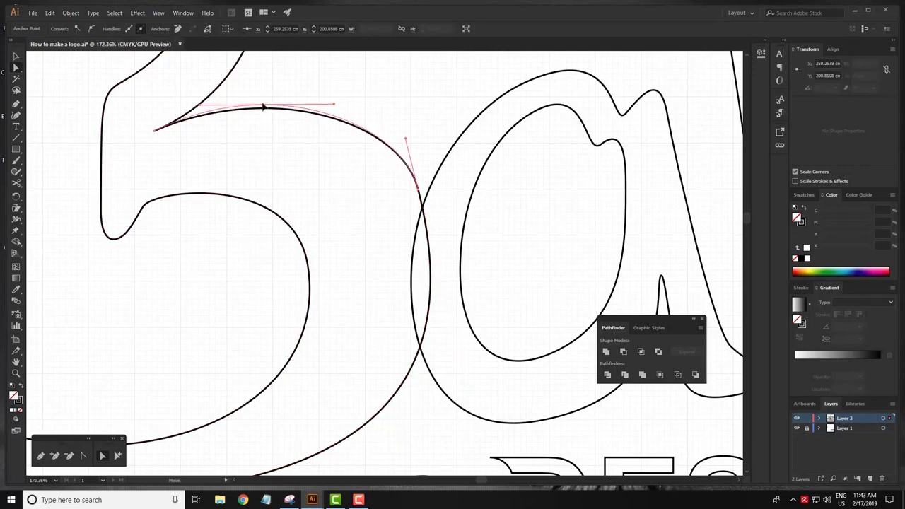
mouse_move(430, 284)
mouse_down()
mouse_move(458, 373)
mouse_move(485, 373)
mouse_up()
scroll(558, 220, down, 5)
mouse_move(558, 220)
mouse_down()
mouse_move(472, 219)
mouse_move(361, 191)
mouse_up()
Pull and nudge the B's lower handles to round out its bowl.
click(359, 206)
key(a)
scroll(394, 236, up, 5)
click(391, 216)
drag(434, 384, 459, 389)
click(465, 391)
click(401, 333)
scroll(459, 404, down, 2)
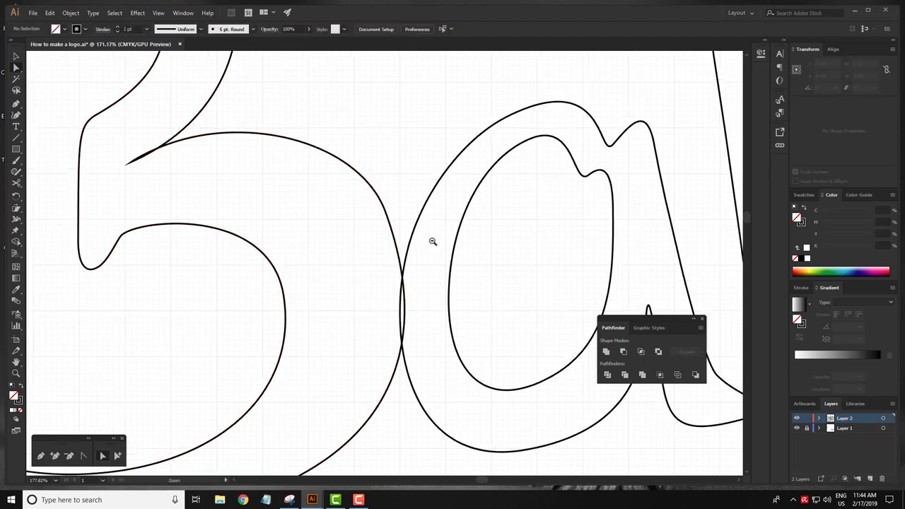
drag(403, 334, 411, 324)
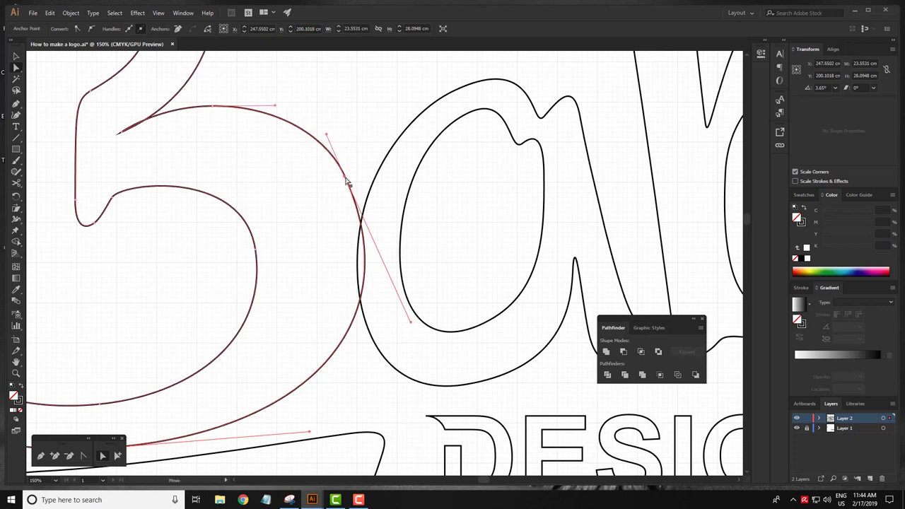
drag(347, 182, 349, 189)
click(388, 267)
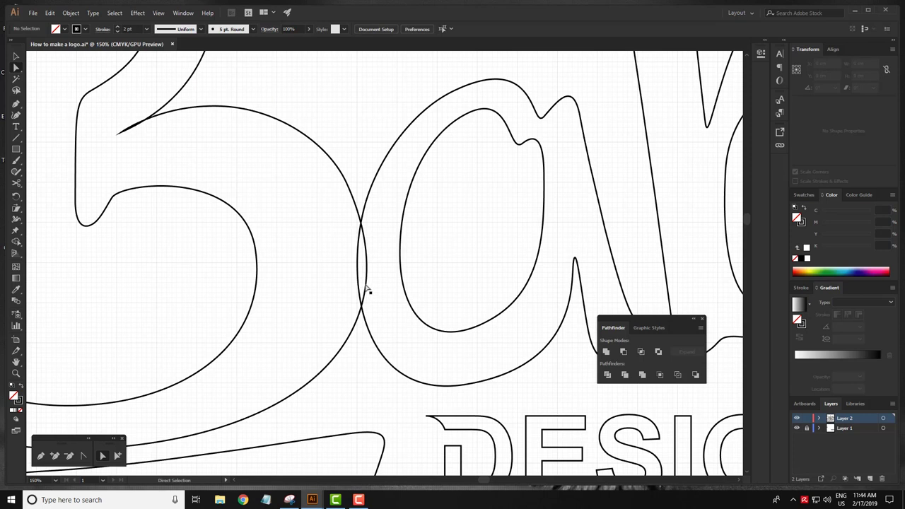
Add an anchor on the B's lower curve and smooth the neighbouring handle.
click(366, 289)
drag(414, 331, 404, 326)
key(p)
click(306, 388)
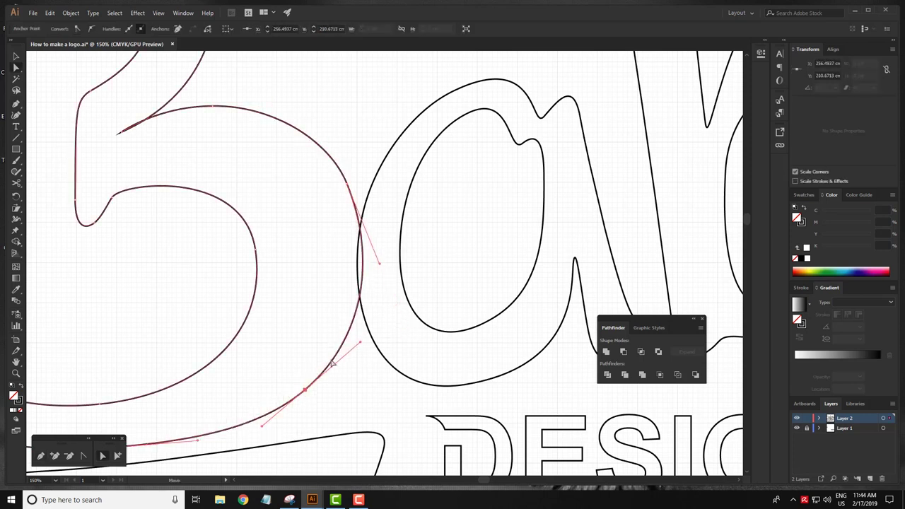
drag(313, 242, 383, 257)
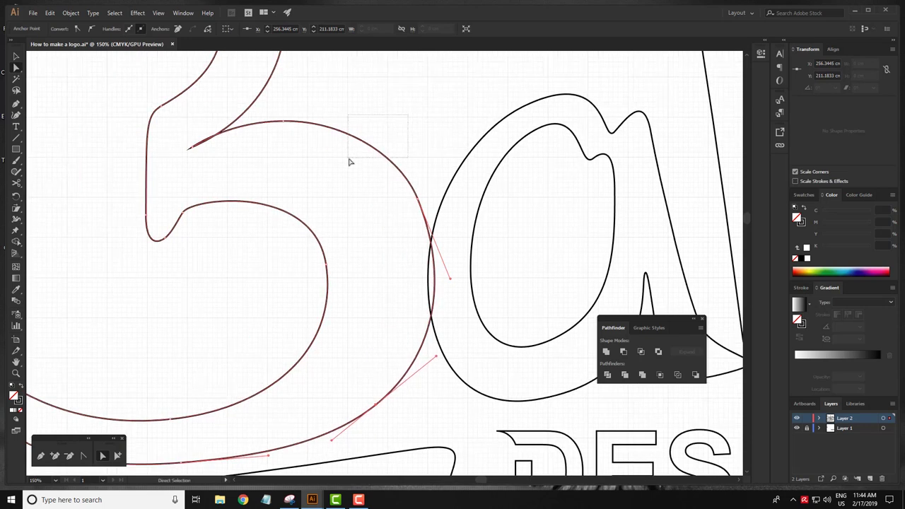
click(401, 160)
drag(402, 161, 403, 164)
Adjust the lower handle so the B's curve joins the first a smoothly.
click(430, 111)
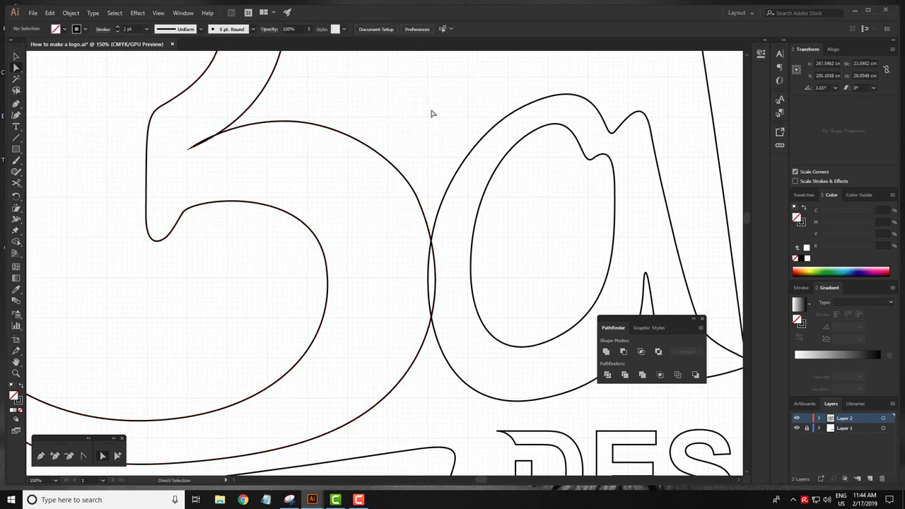
click(425, 206)
click(425, 207)
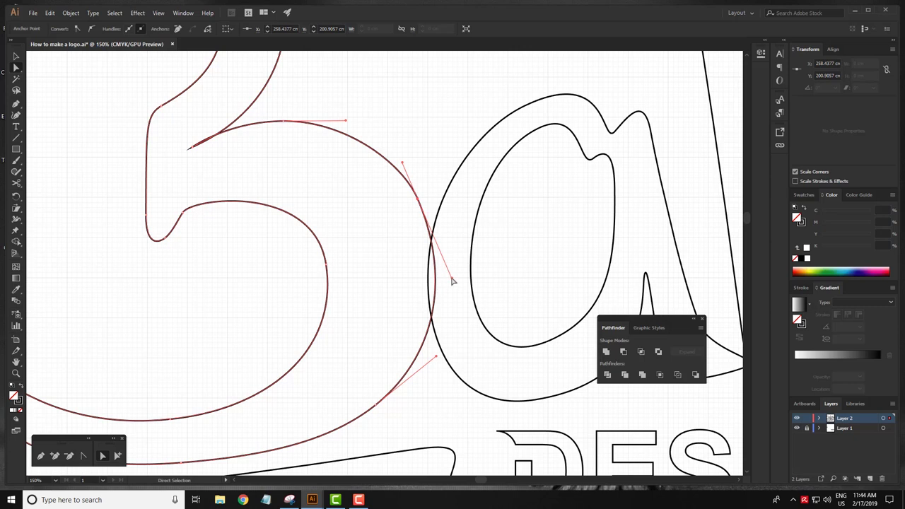
click(424, 362)
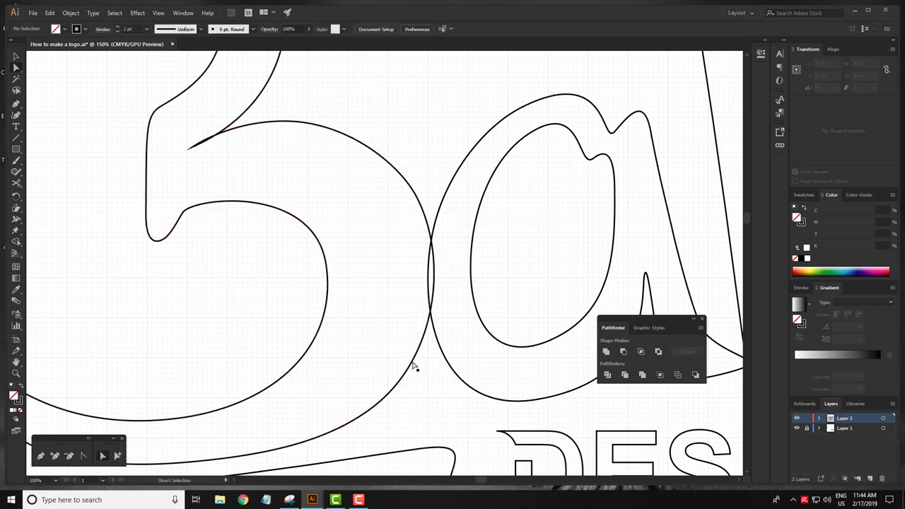
click(416, 365)
drag(436, 357, 442, 357)
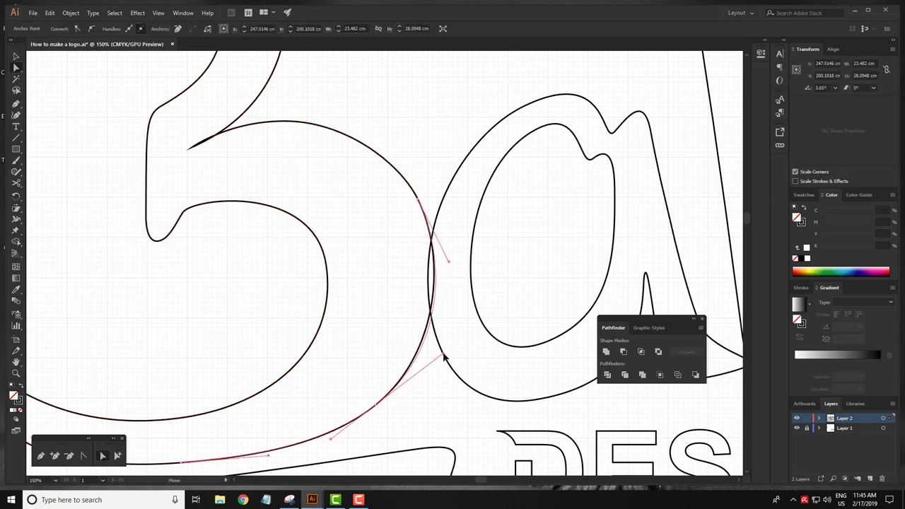
click(374, 412)
click(446, 358)
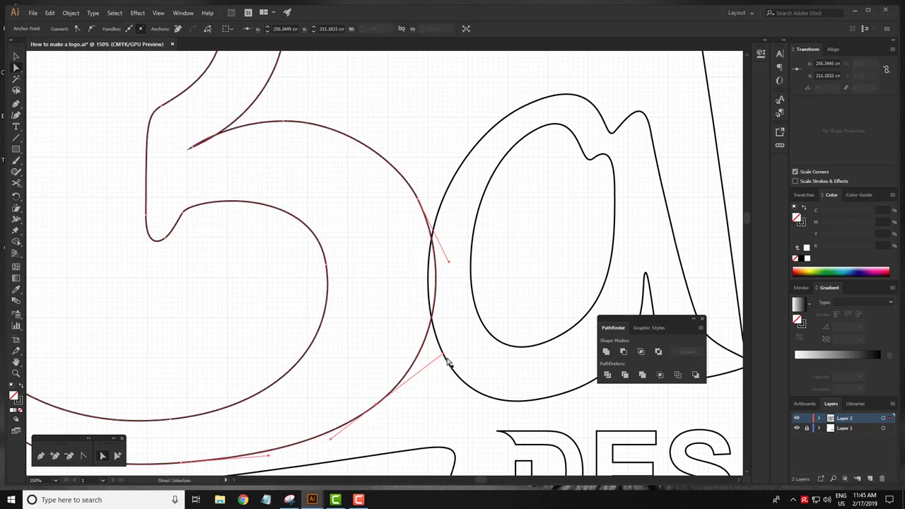
alt+scroll(438, 282, down, 3)
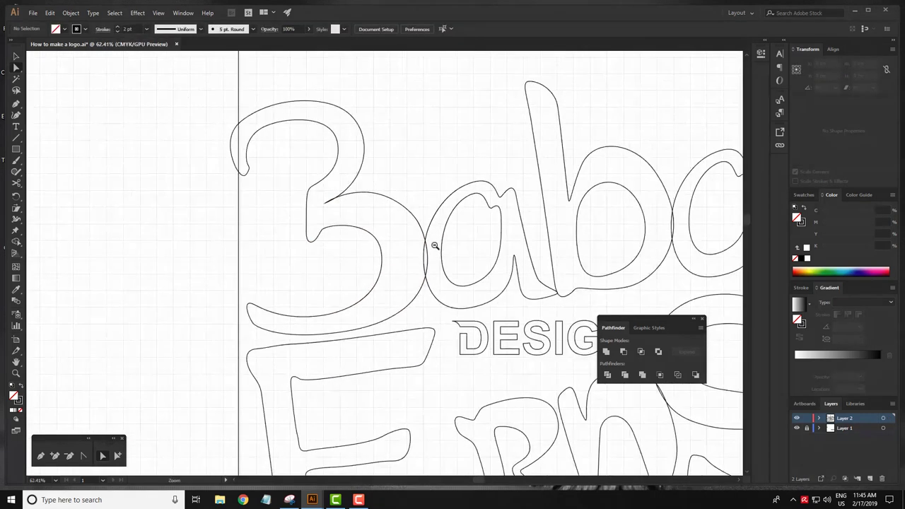
Shrink the inner counter of the b by dragging its bounding box inward.
alt+scroll(424, 239, down, 2)
alt+scroll(384, 242, down, 1)
alt+scroll(440, 269, down, 2)
alt+scroll(355, 232, down, 1)
alt+scroll(422, 204, up, 5)
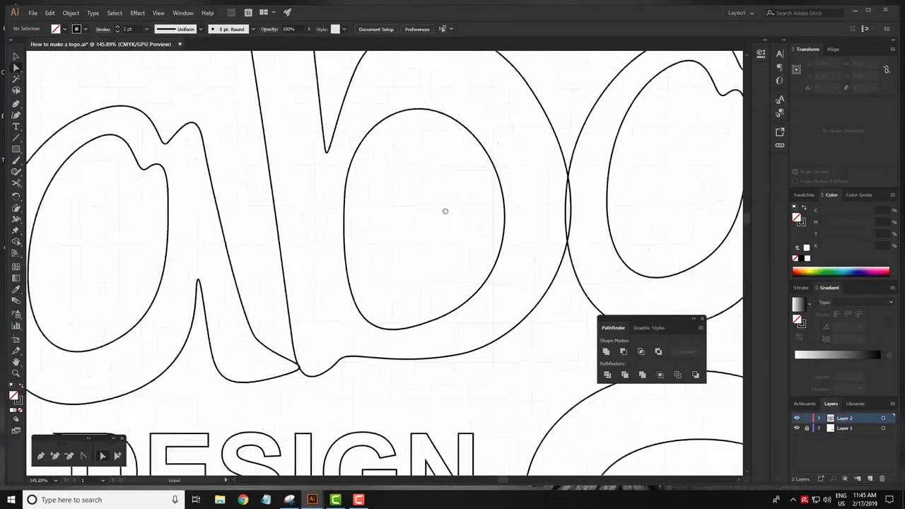
click(457, 210)
drag(521, 106, 516, 129)
click(420, 230)
Zoom out and centre the view on the full Baba Erns logo.
alt+scroll(438, 234, down, 3)
click(482, 199)
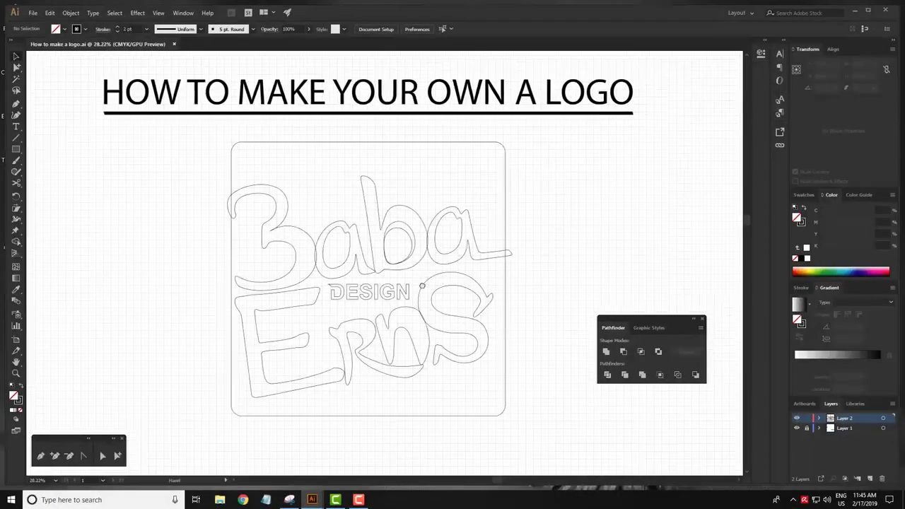
drag(422, 286, 427, 284)
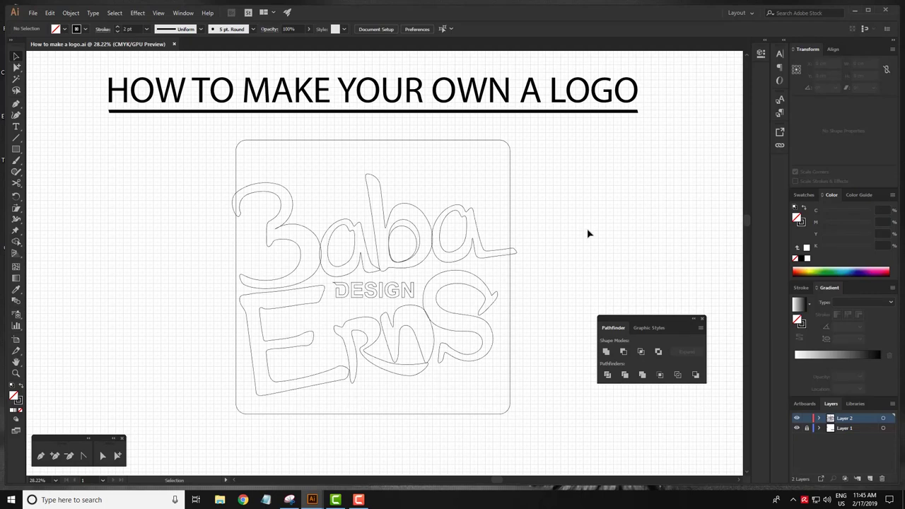
scroll(182, 303, up, 1)
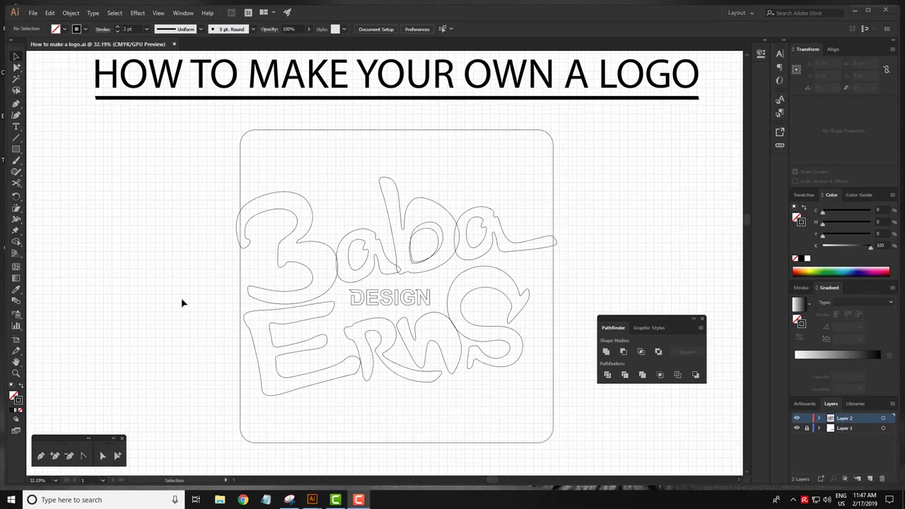
scroll(448, 273, up, 3)
scroll(447, 290, down, 4)
scroll(447, 290, up, 2)
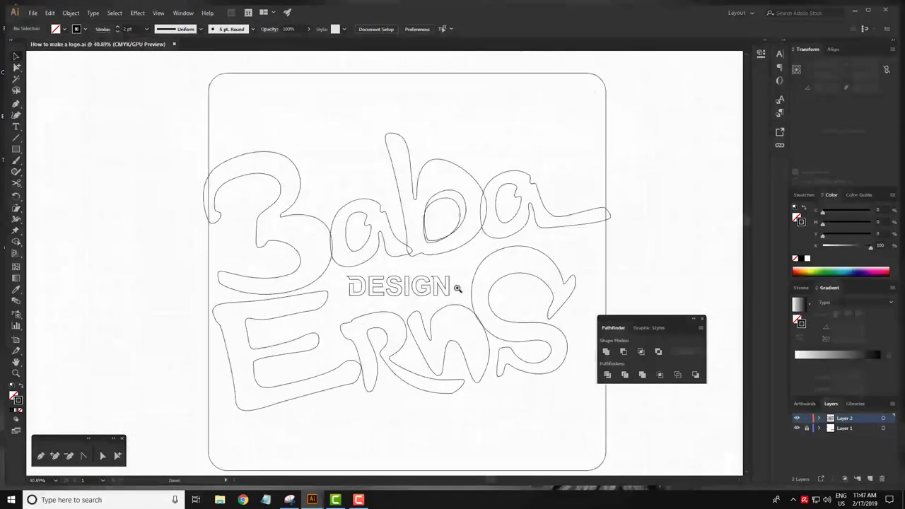
scroll(461, 290, up, 1)
scroll(424, 285, down, 1)
scroll(404, 296, down, 2)
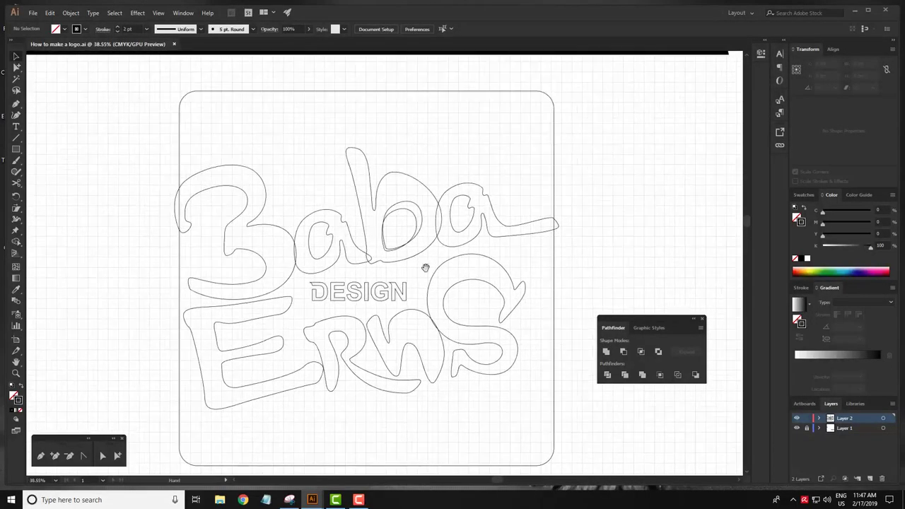
scroll(409, 280, up, 1)
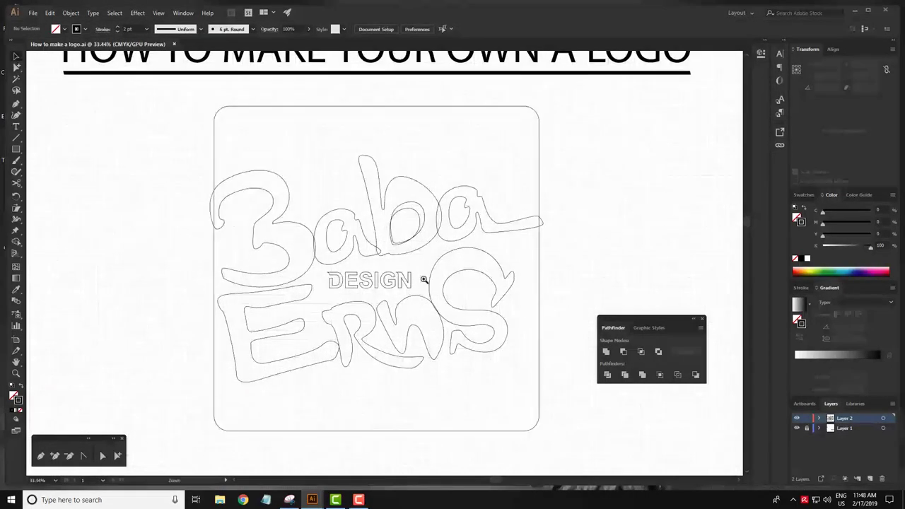
scroll(400, 251, up, 1)
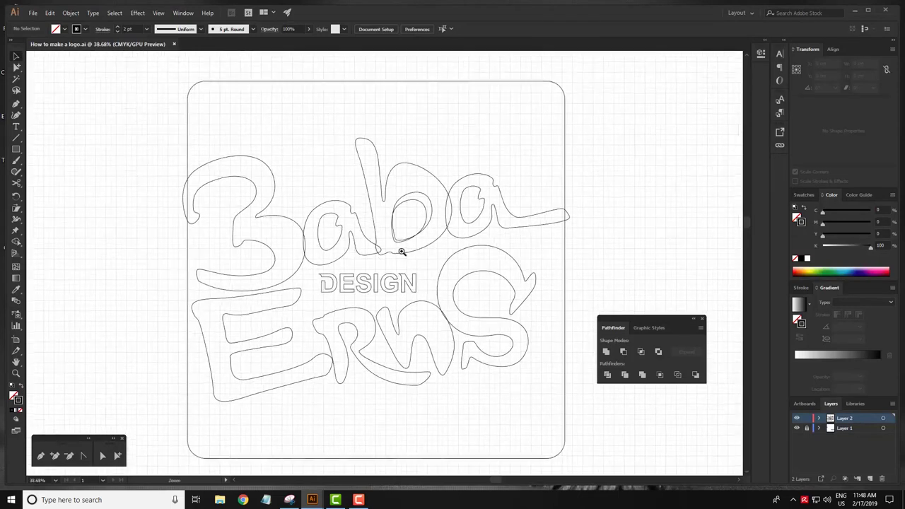
scroll(386, 264, down, 2)
drag(386, 263, 401, 270)
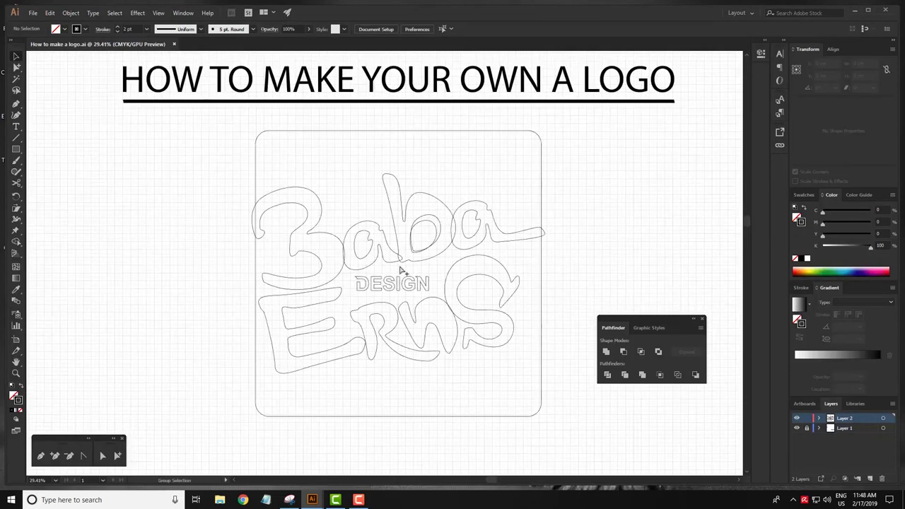
Fill the rounded square with solid black and turn the lettering white.
click(542, 185)
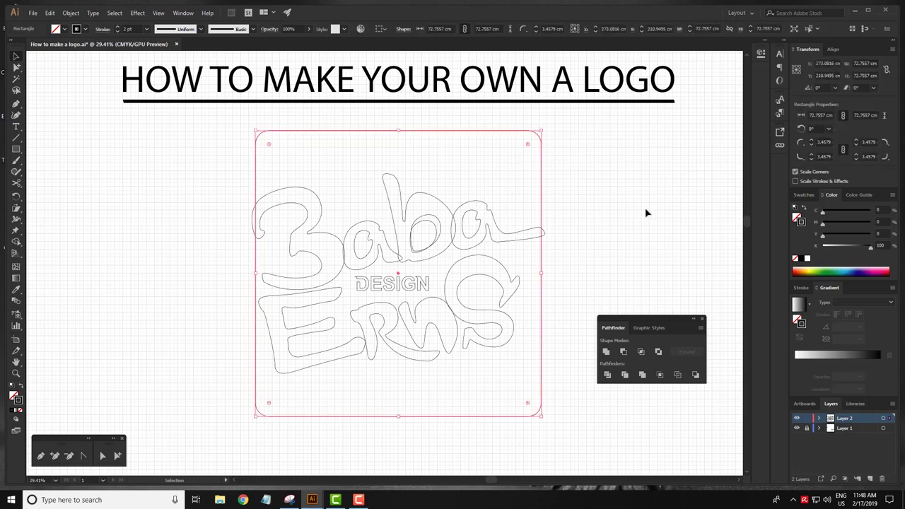
key(shift+x)
click(624, 204)
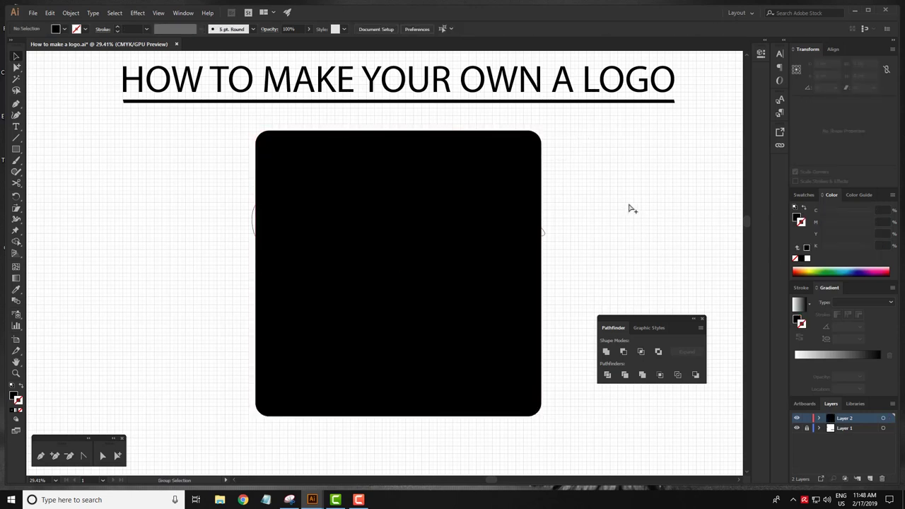
key(ctrl+a)
key(ctrl+shift+a)
key(ctrl+a)
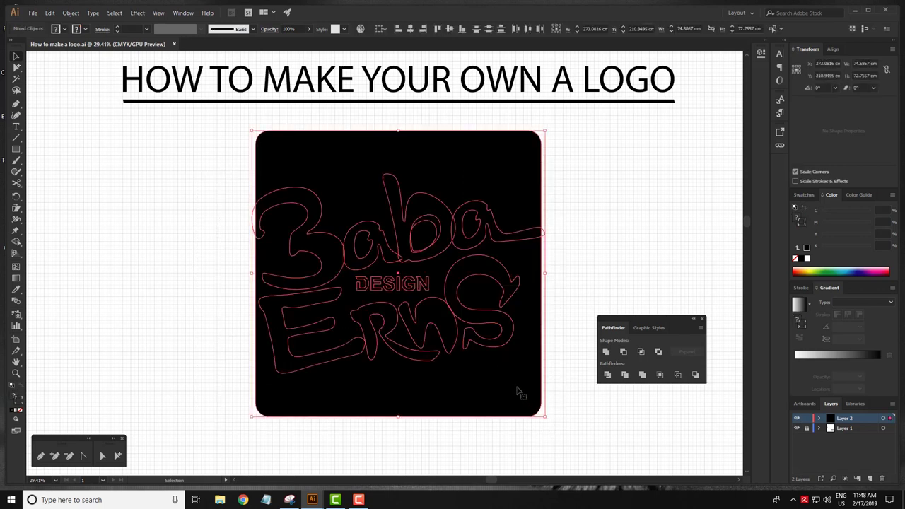
shift+click(517, 391)
click(15, 285)
key(shift+x)
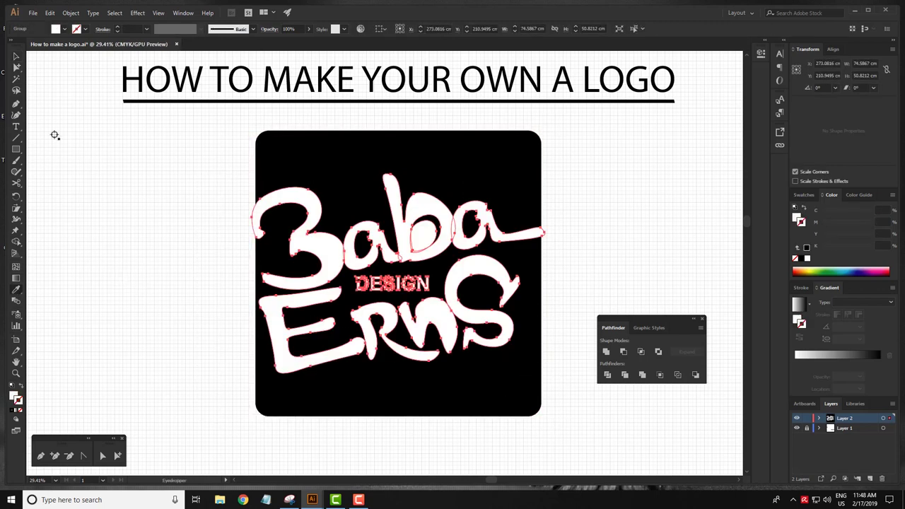
click(16, 56)
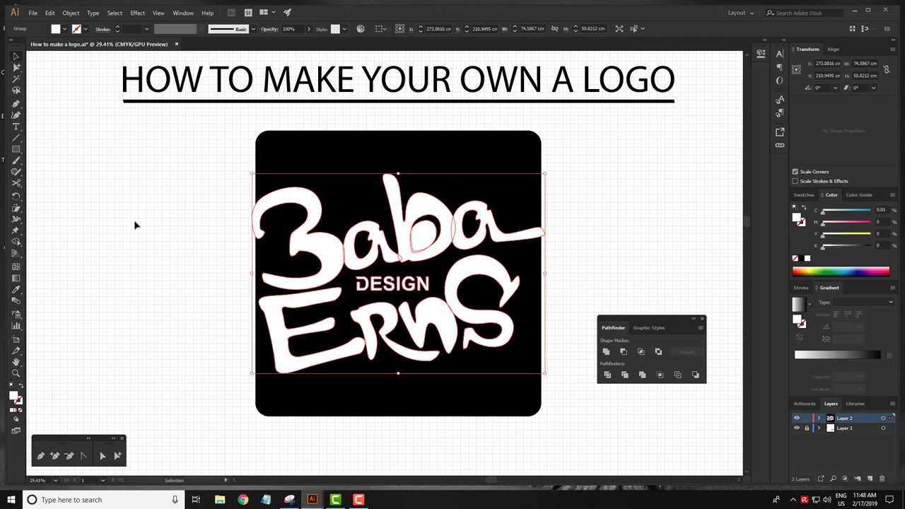
click(150, 226)
Fill the b's inner hole with 100% cyan blue.
drag(578, 230, 550, 212)
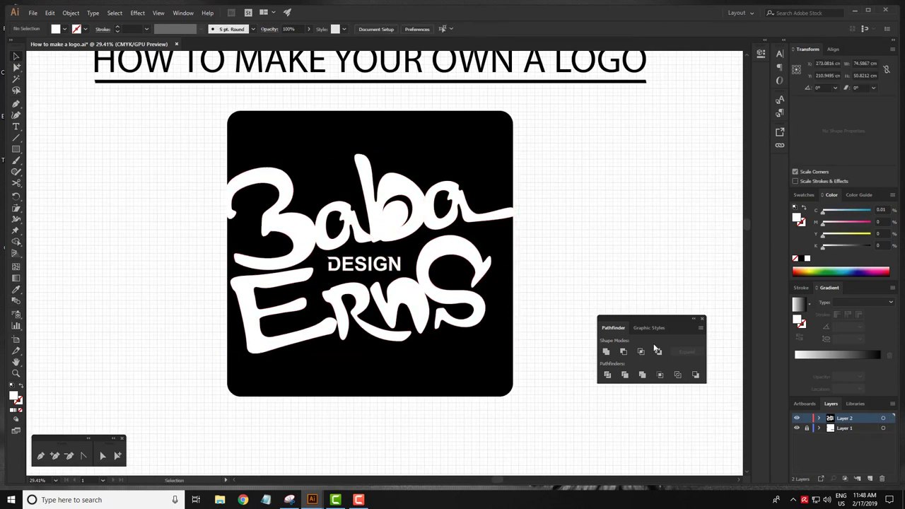
drag(823, 210, 871, 211)
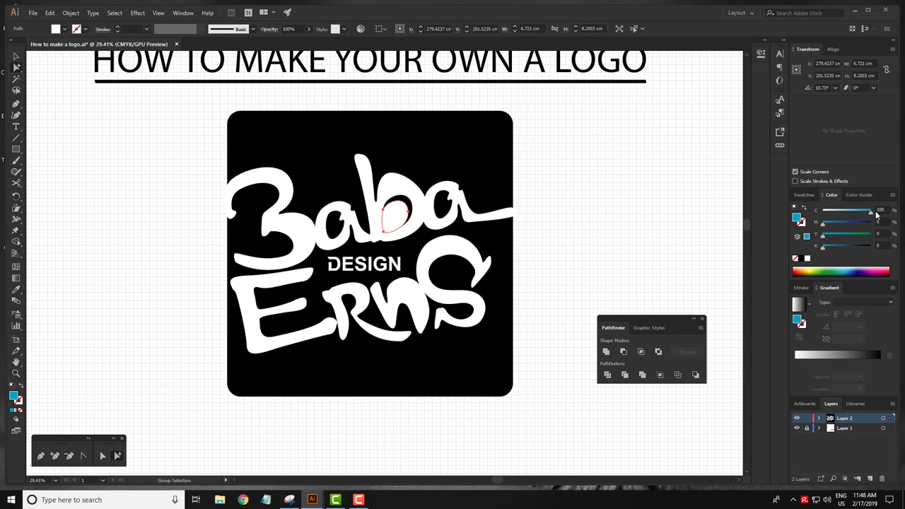
click(395, 214)
Try clipping the artwork to the rounded square, then undo back to white-on-black.
click(474, 157)
key(ctrl+shift+bracketright)
drag(187, 106, 527, 414)
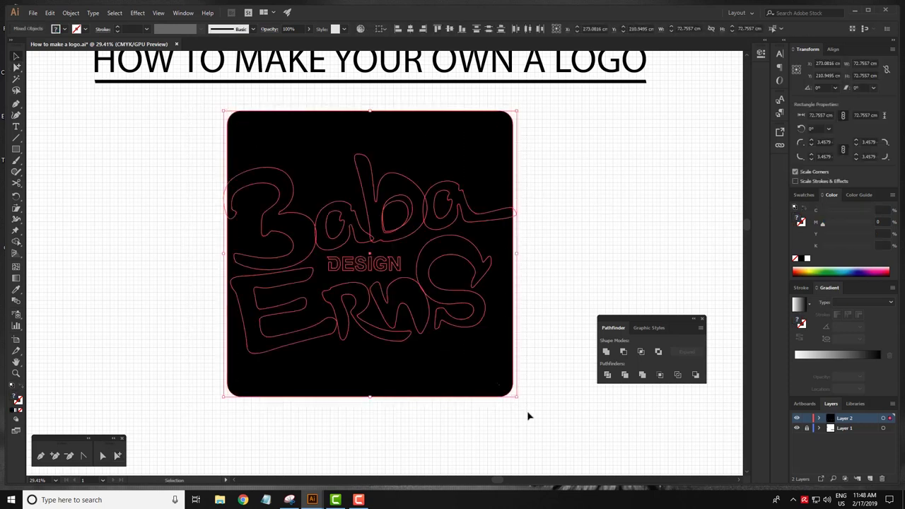
key(ctrl+7)
key(ctrl+z)
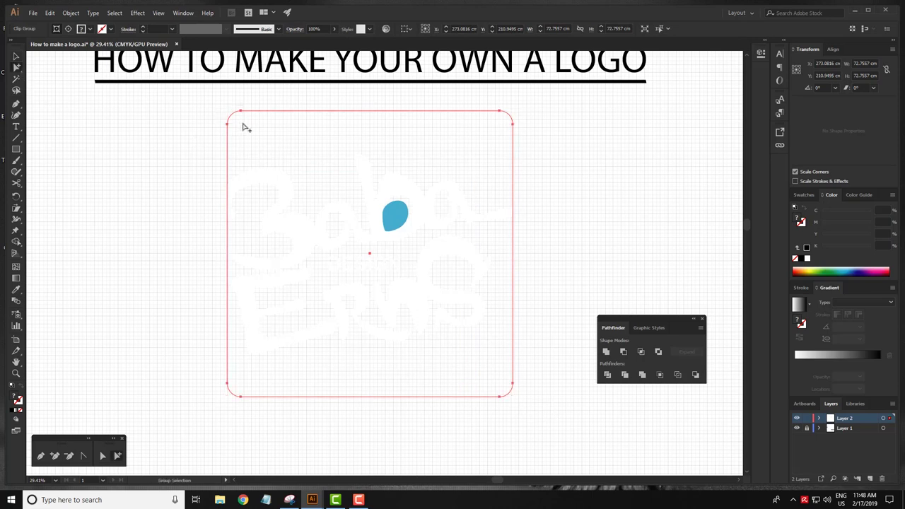
key(ctrl+z)
click(630, 216)
key(ctrl+0)
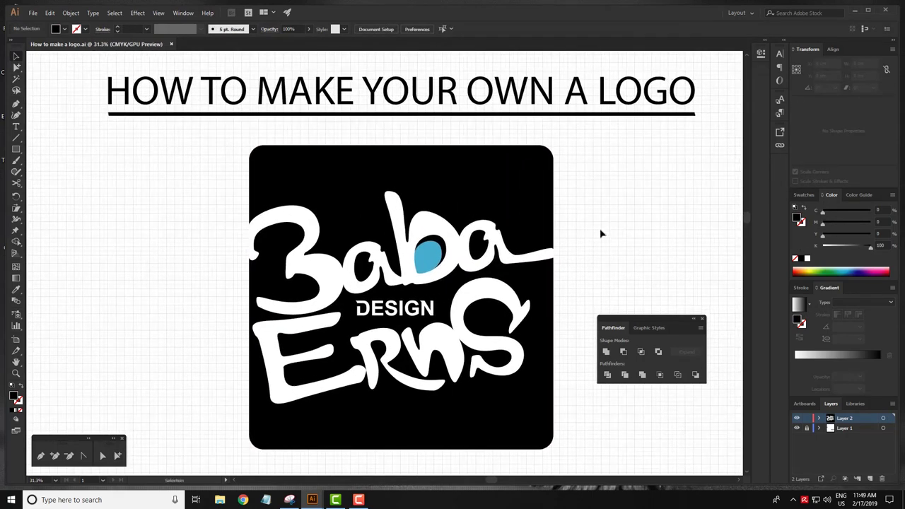
Move the logo to the left, then back toward the page centre.
alt+scroll(501, 212, down, 1)
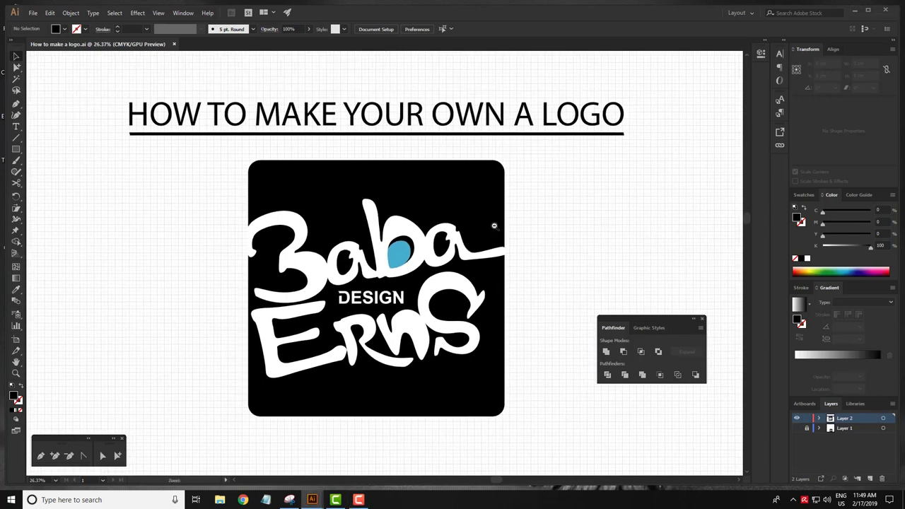
scroll(491, 226, down, 3)
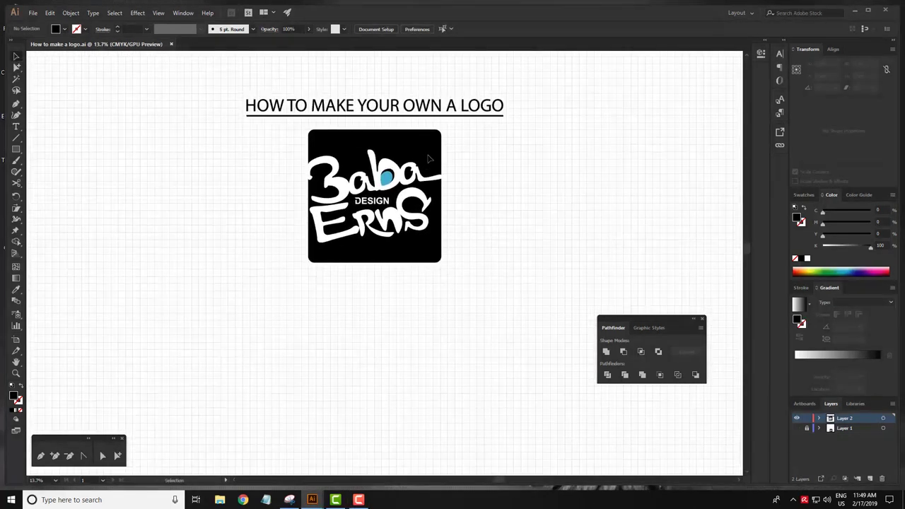
drag(392, 177, 146, 227)
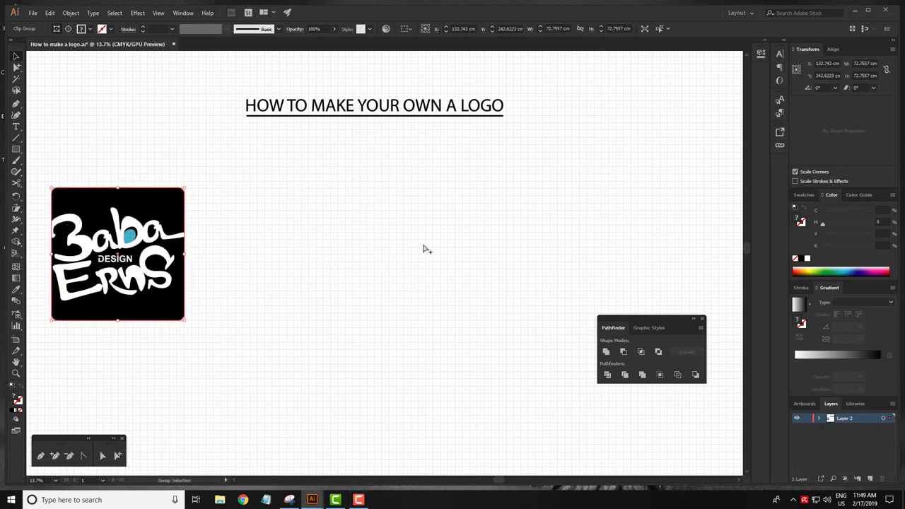
click(313, 251)
drag(134, 217, 475, 227)
Duplicate the logo to its right and undo a trial alignment with the title.
drag(188, 151, 497, 323)
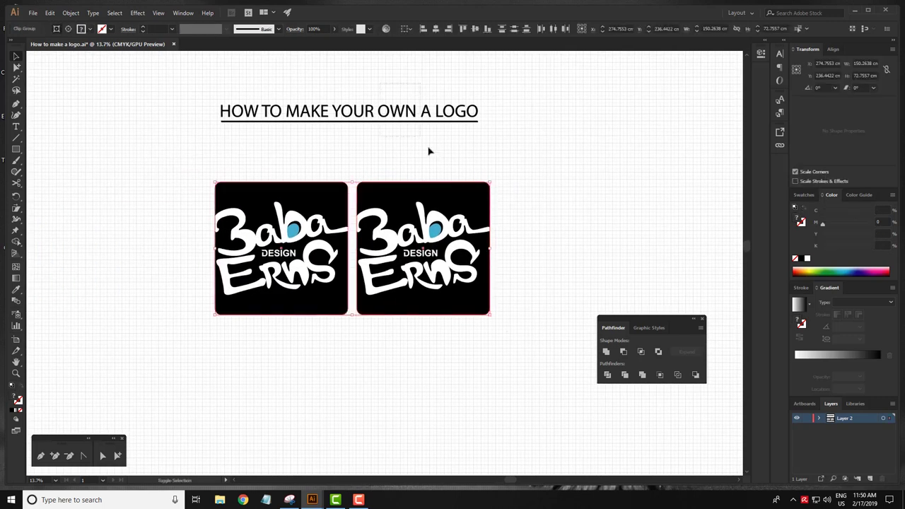
shift+click(392, 111)
click(322, 29)
key(ctrl+z)
shift+click(361, 125)
click(485, 394)
Select both logos and scale them down slightly.
scroll(485, 394, up, 2)
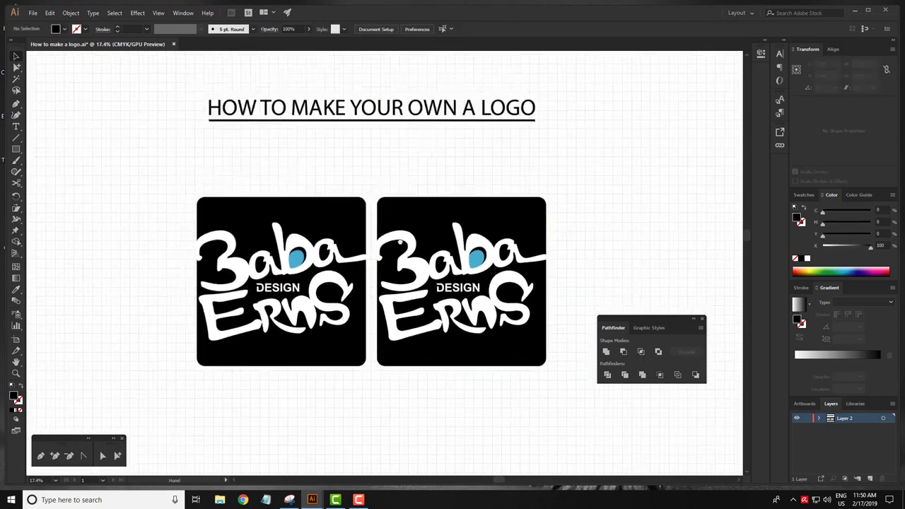
drag(485, 395, 390, 314)
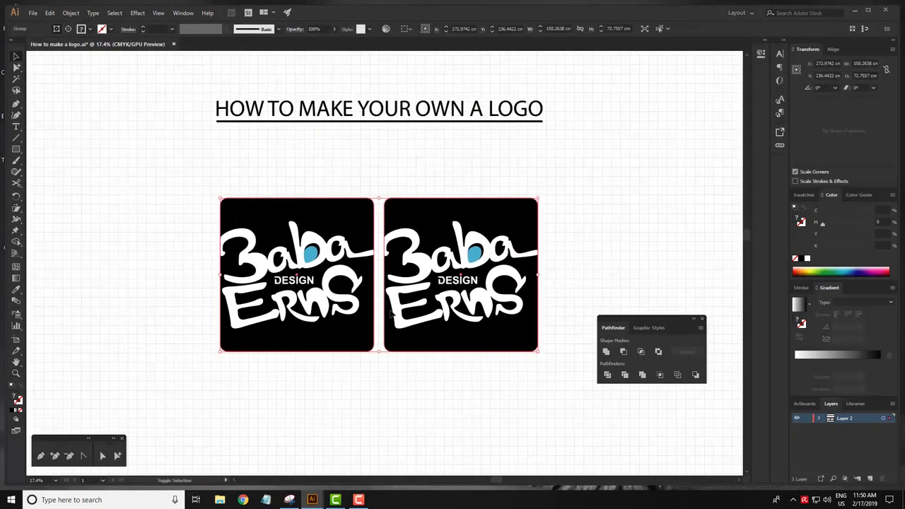
scroll(364, 305, up, 2)
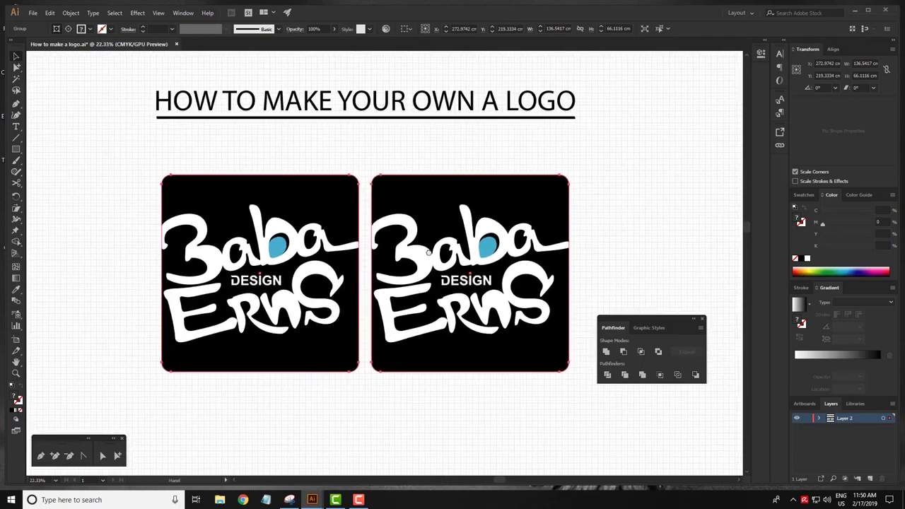
click(654, 292)
scroll(654, 292, up, 1)
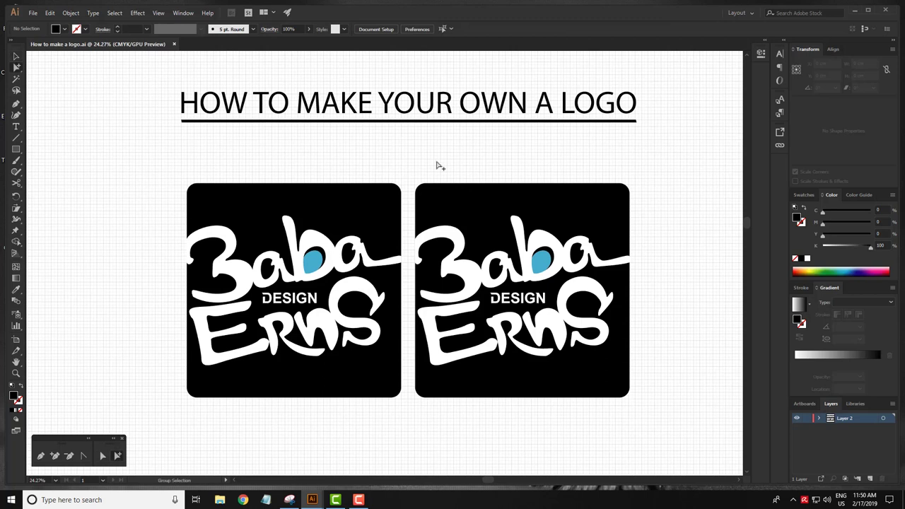
Delete the right logo's black square, fill its letters black and refill the eye cyan.
click(455, 196)
click(20, 410)
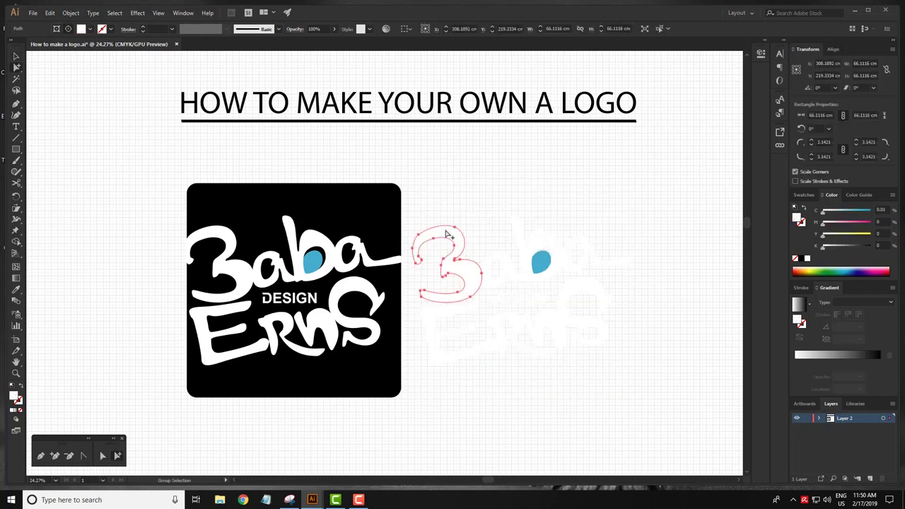
click(802, 259)
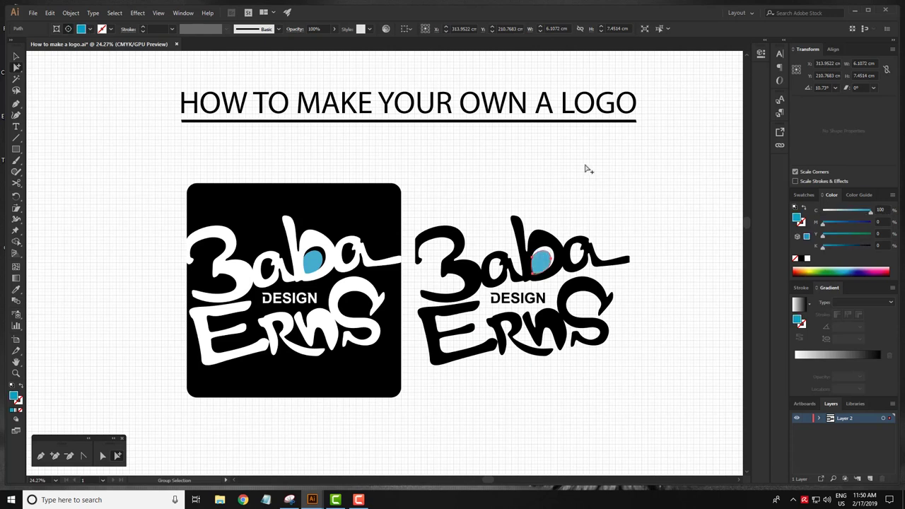
click(146, 103)
Shift the right logo a little further to the right.
key(ctrl+a)
right_click(579, 258)
click(120, 460)
click(476, 208)
click(525, 165)
scroll(412, 252, down, 2)
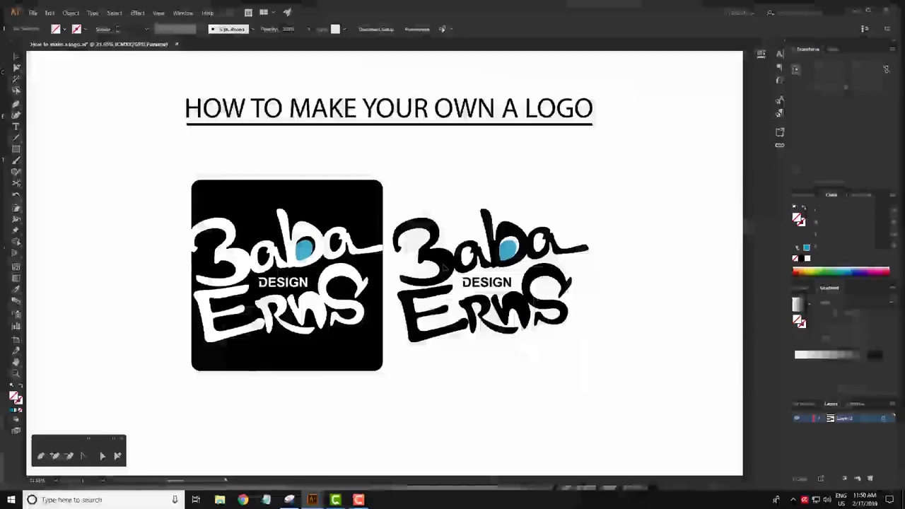
drag(481, 283, 519, 283)
Resize both logos together, narrowing from the right and extending slightly left.
click(217, 162)
drag(217, 162, 606, 314)
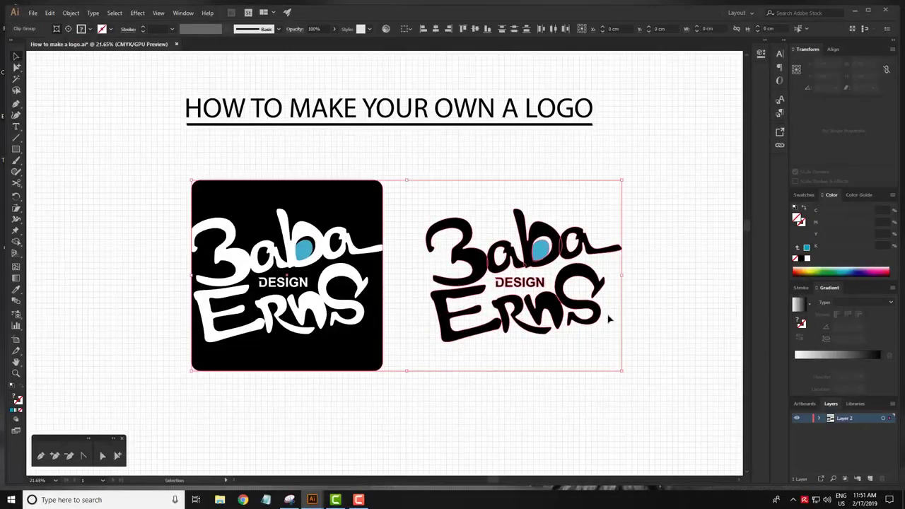
drag(622, 276, 591, 276)
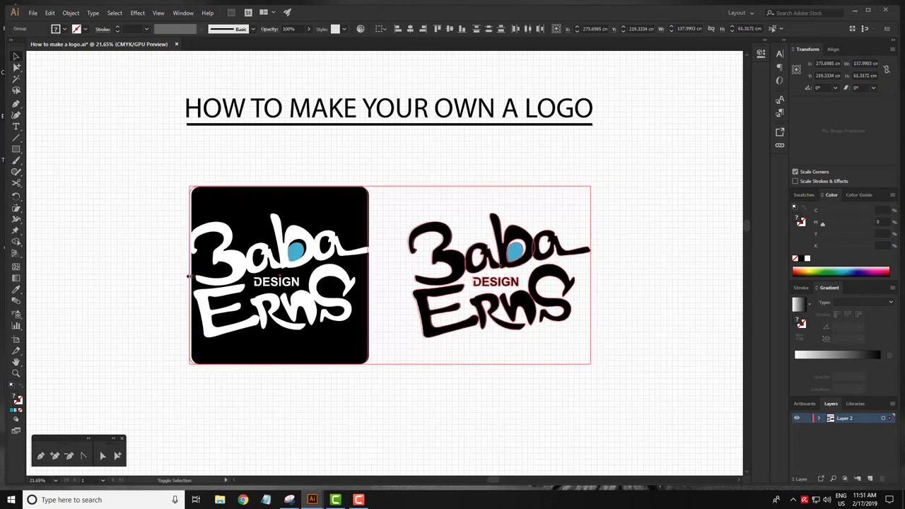
drag(191, 276, 188, 276)
click(419, 286)
scroll(301, 187, up, 2)
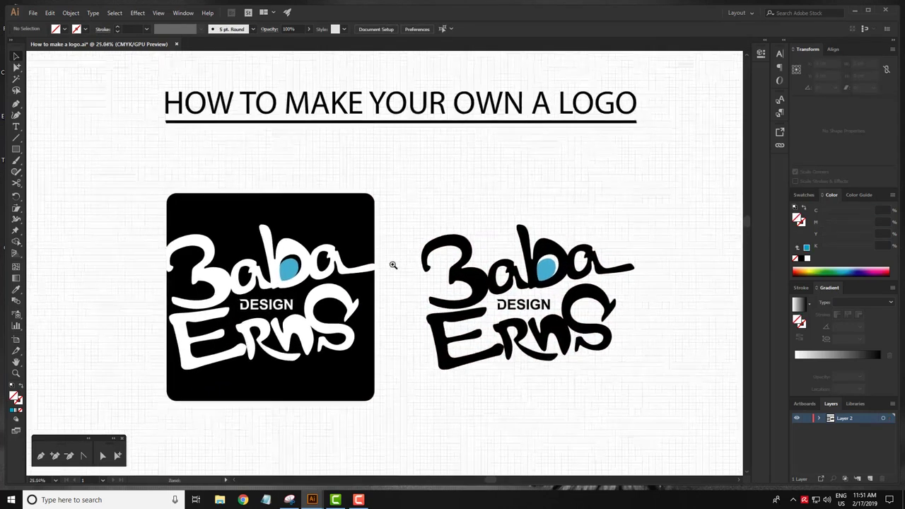
scroll(394, 265, up, 1)
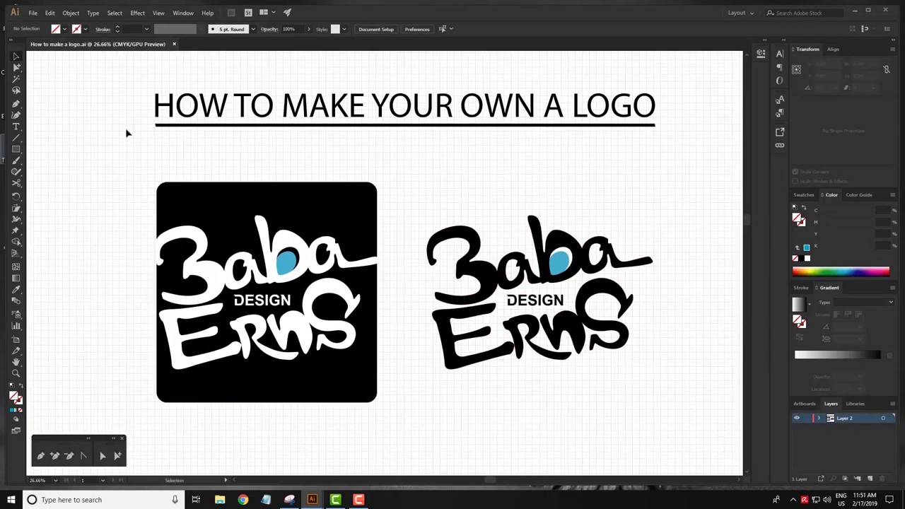
Add a Regular-weight 'BLACK LOGO' caption centred beneath the left logo.
key(t)
click(302, 434)
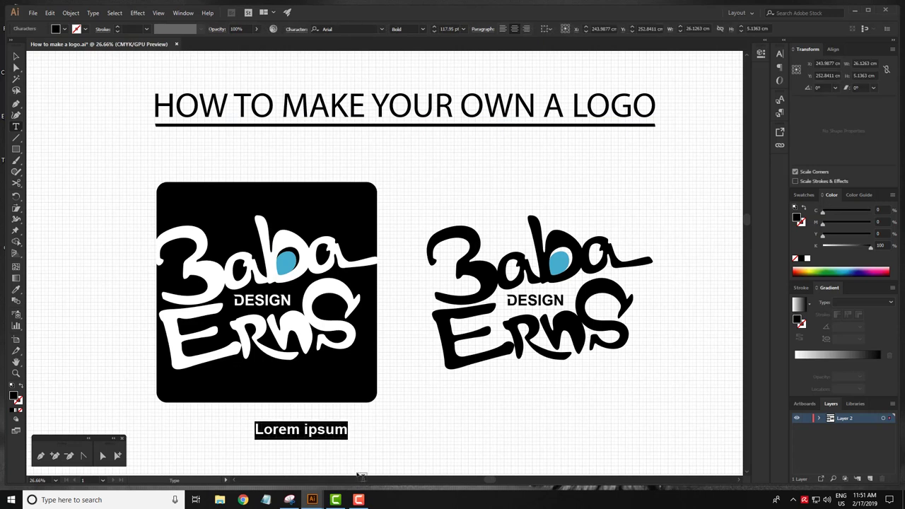
click(422, 29)
click(421, 57)
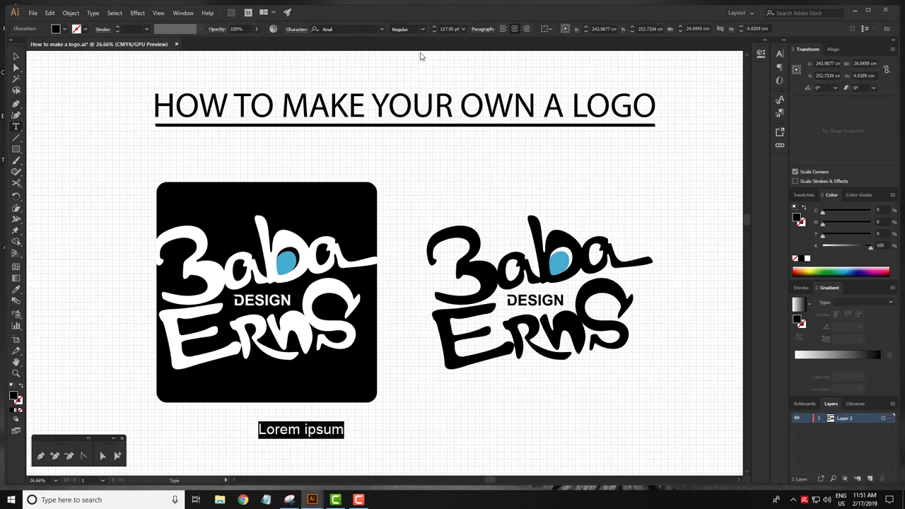
text(B)
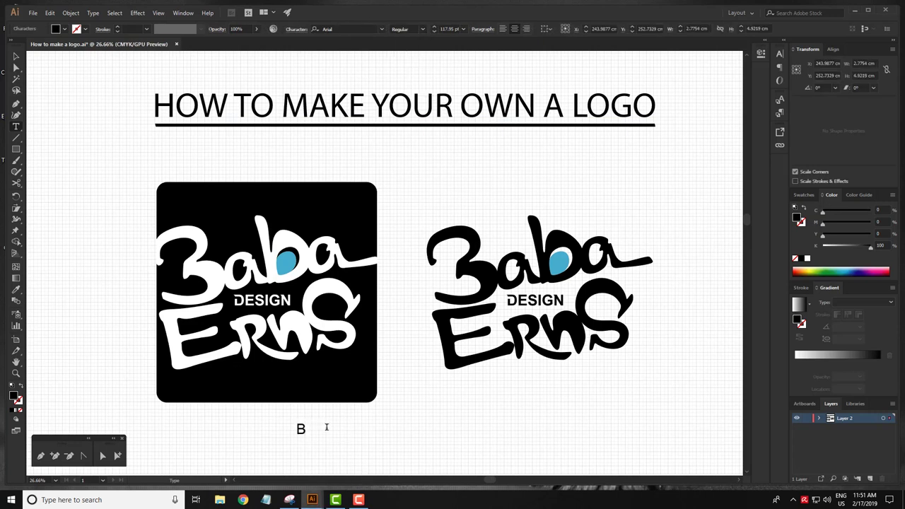
text(LACK LOGO)
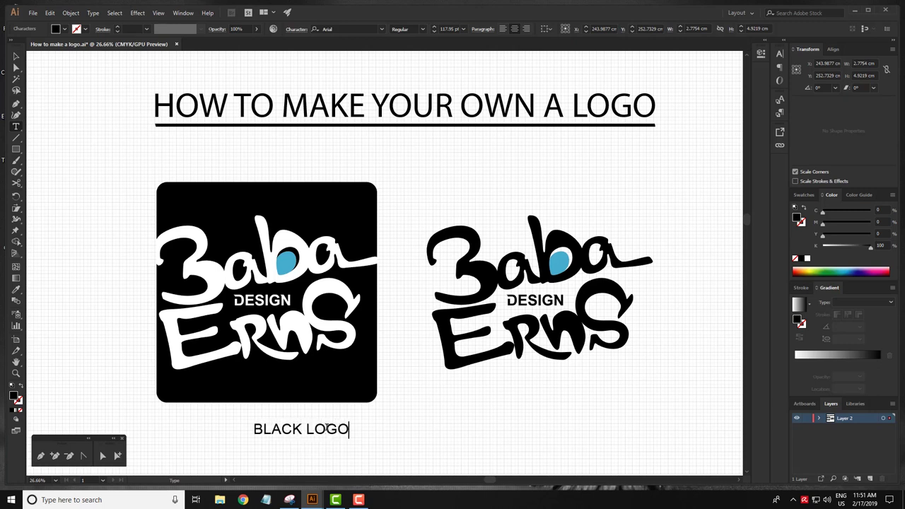
click(16, 57)
drag(323, 437, 292, 436)
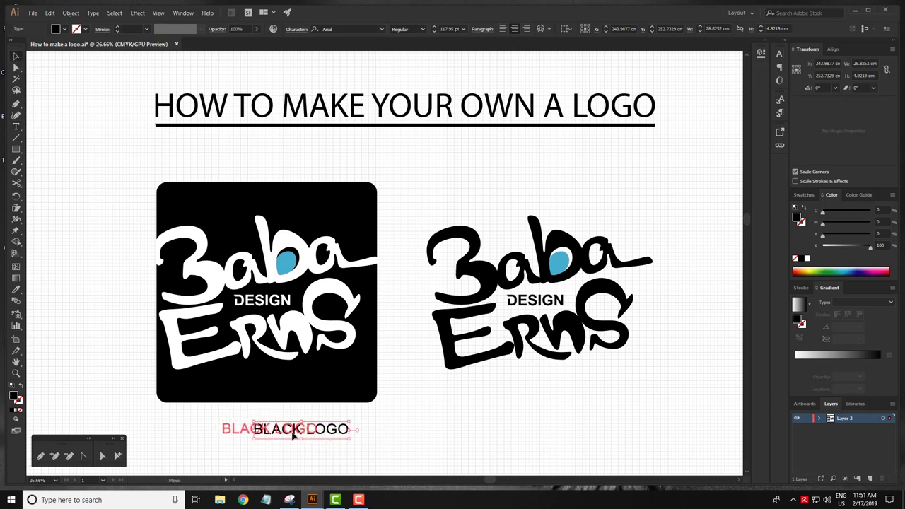
shift+click(305, 333)
click(313, 29)
Duplicate the caption and centre the copy beneath the right logo.
click(276, 455)
drag(281, 433, 547, 444)
shift+click(537, 325)
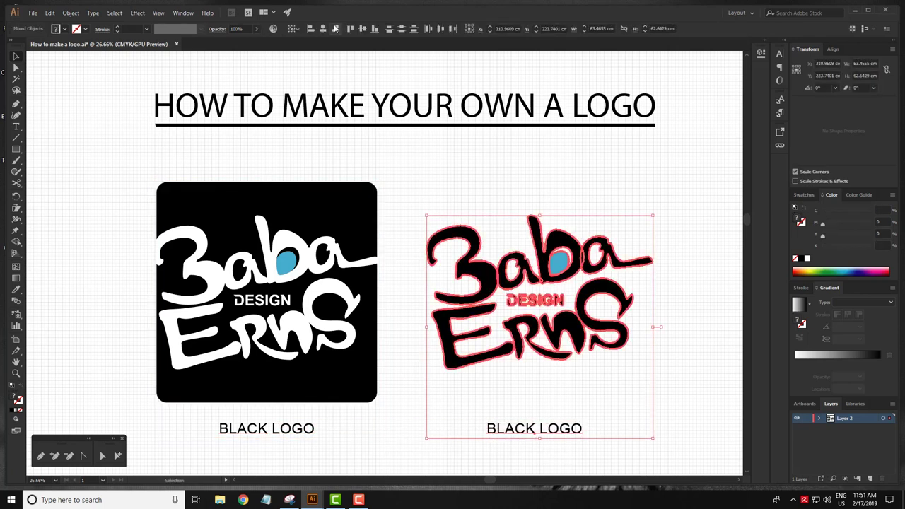
click(323, 29)
click(605, 410)
Edit the left caption to read 'BLACK REVRSE LOGO'.
double_click(293, 428)
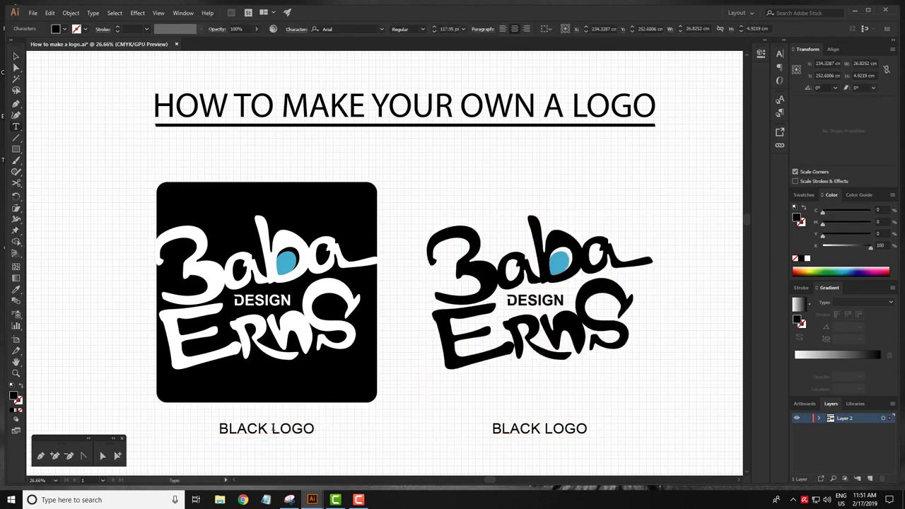
click(272, 428)
text(REVRSE)
click(16, 56)
click(613, 209)
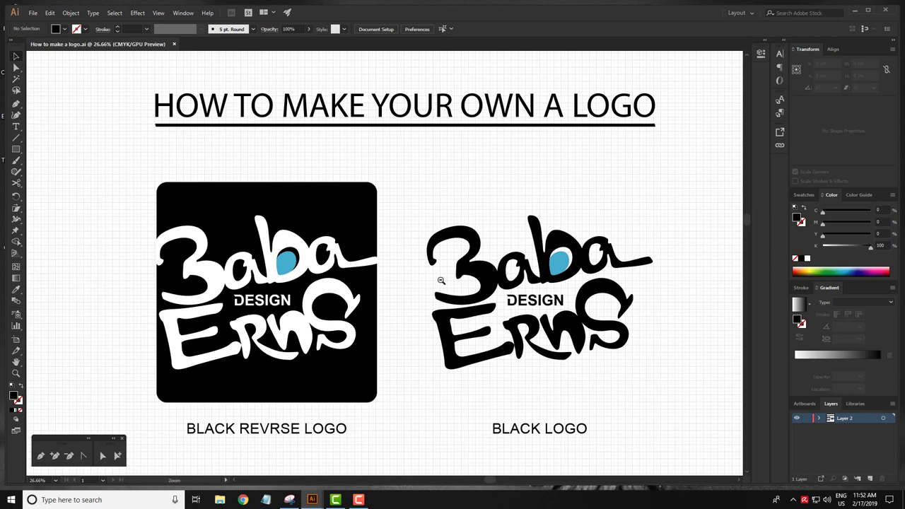
Nudge all logos and captions down slightly.
alt+click(441, 281)
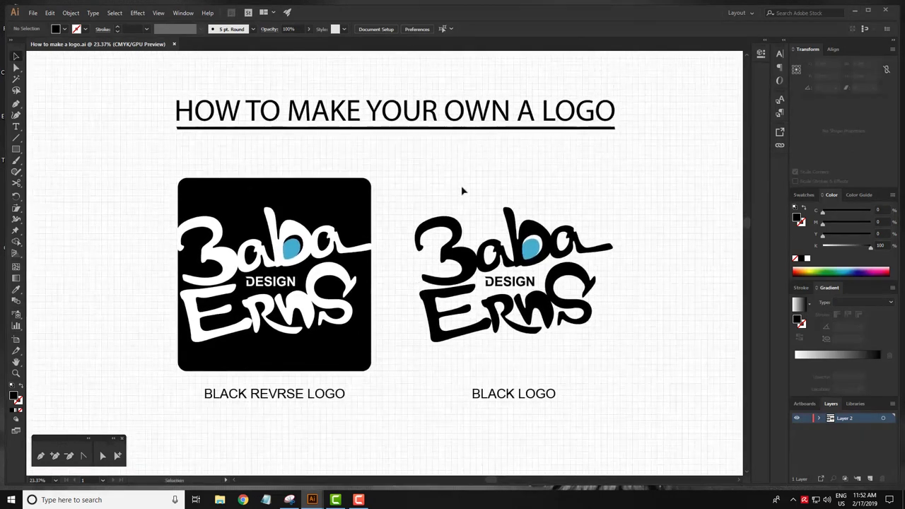
key(ctrl+a)
key(shift+Down)
key(shift+Down)
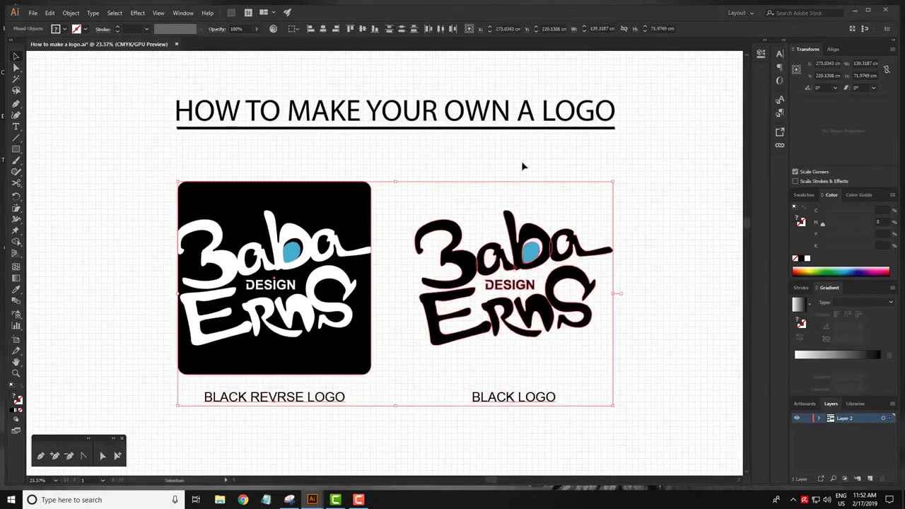
click(528, 169)
scroll(603, 328, down, 1)
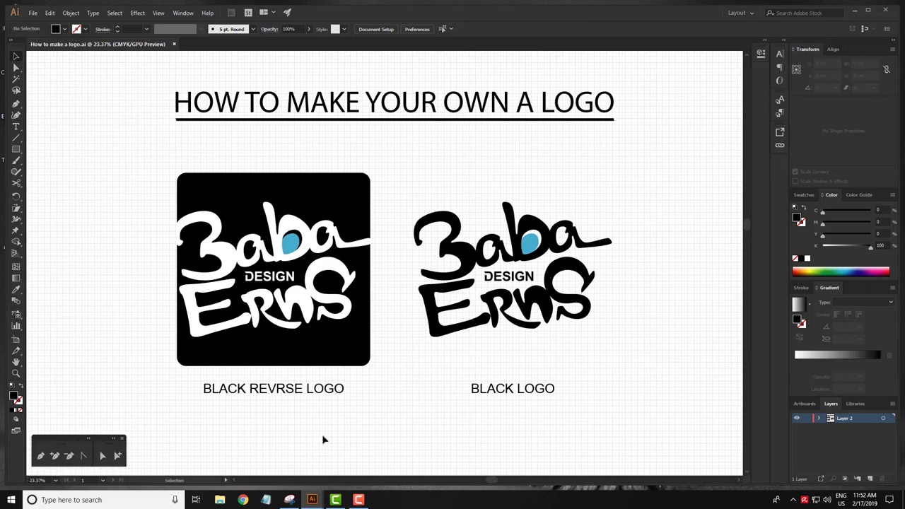
drag(417, 250, 415, 249)
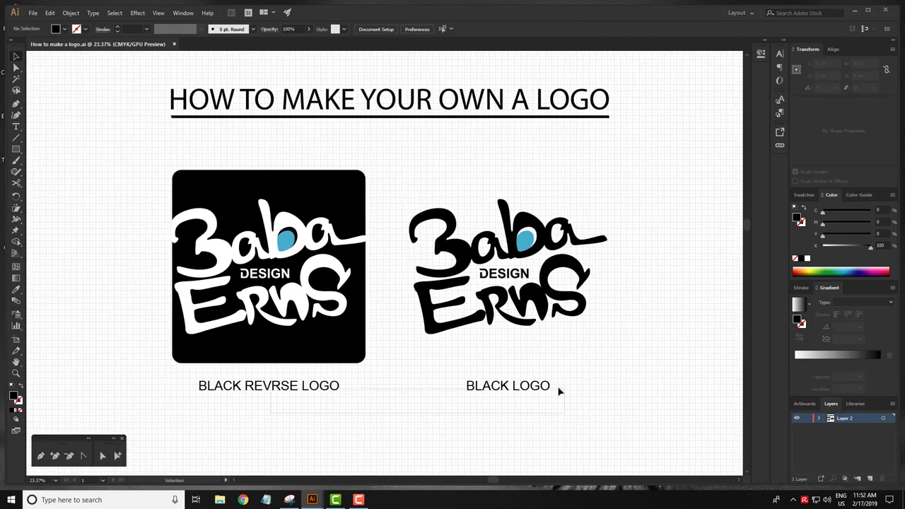
Move both captions down and correct the left one to 'BLACK REVERSE LOGO'.
drag(558, 391, 545, 393)
key(shift+Down)
key(shift+Down)
double_click(271, 390)
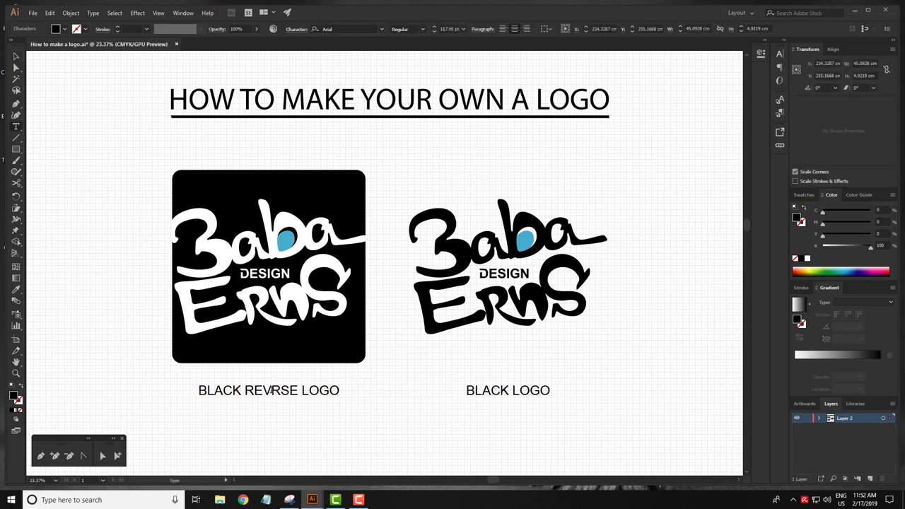
text(E)
ctrl+click(375, 440)
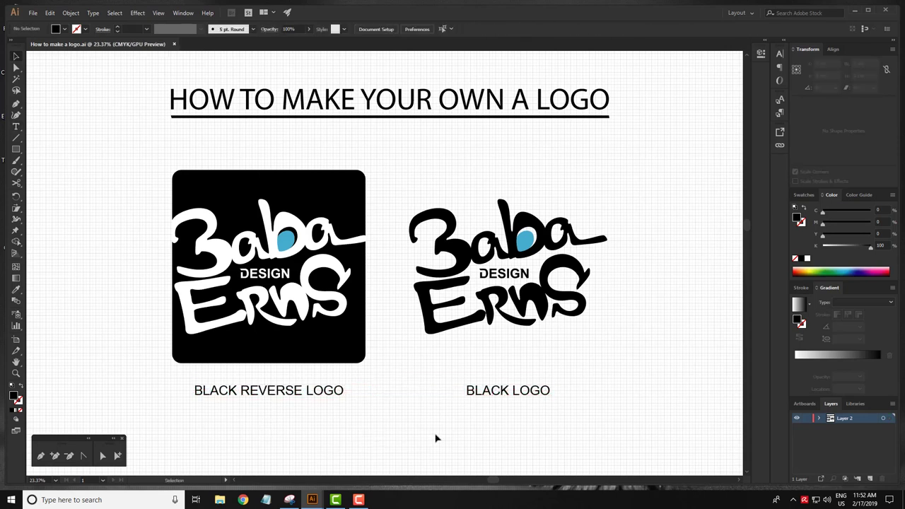
drag(442, 424, 439, 429)
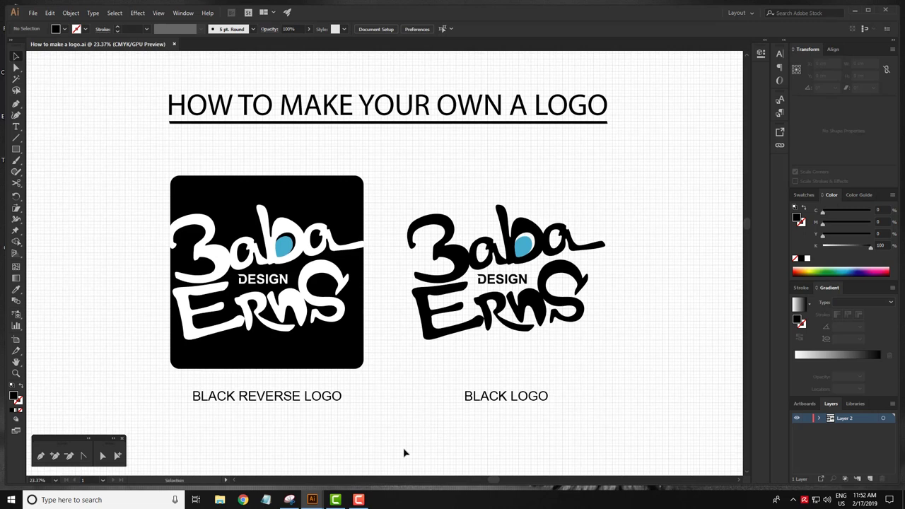